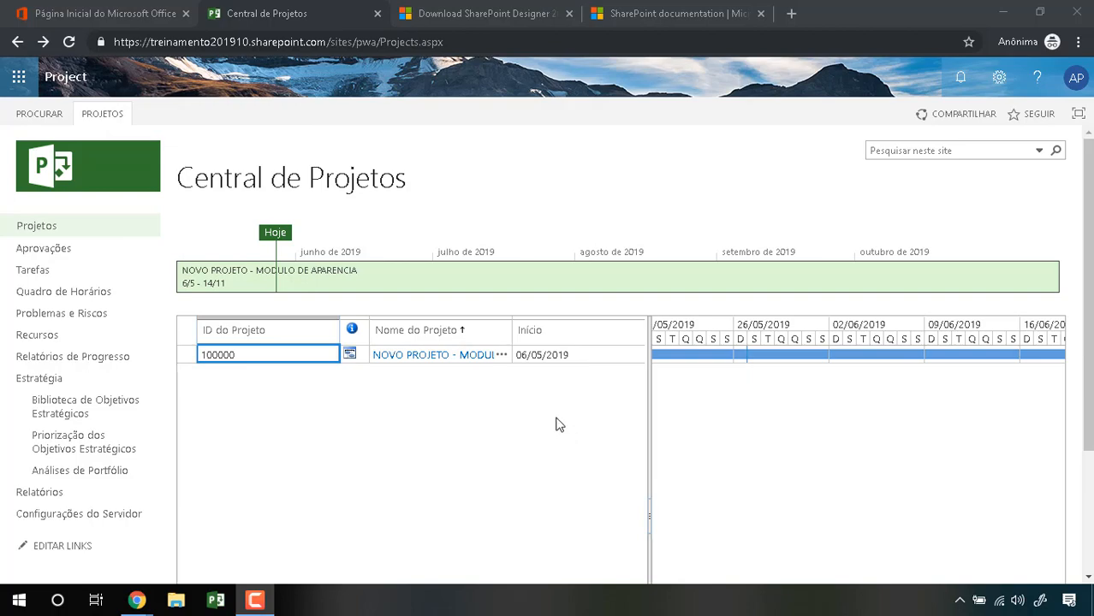
# Step: Open the Configurações do PWA page from the settings gear menu
pyautogui.click(999, 77)
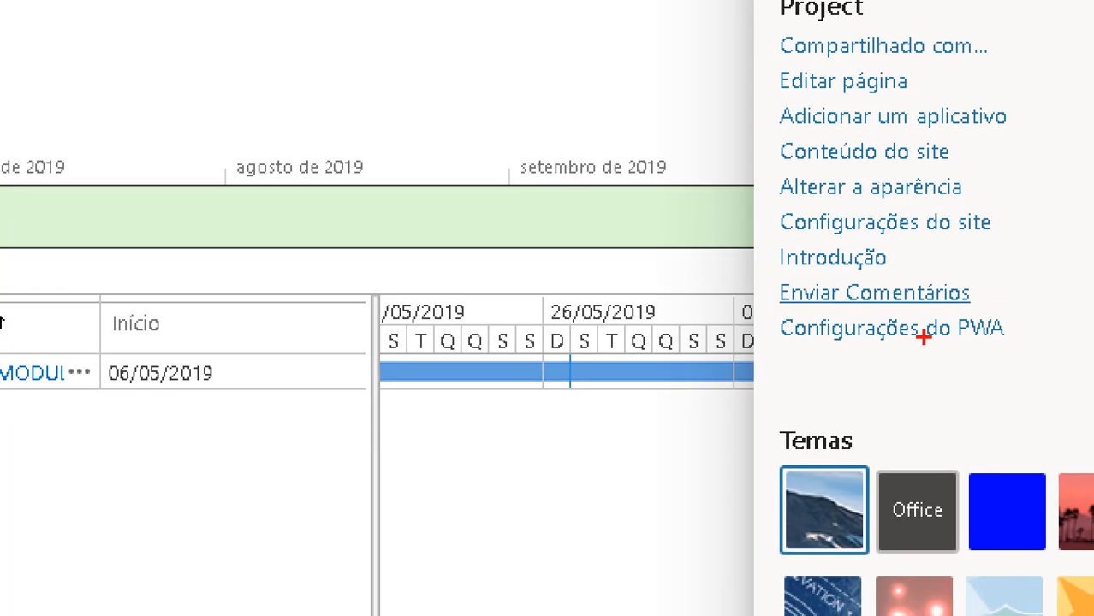
pyautogui.moveTo(863, 348); pyautogui.dragTo(947, 338)
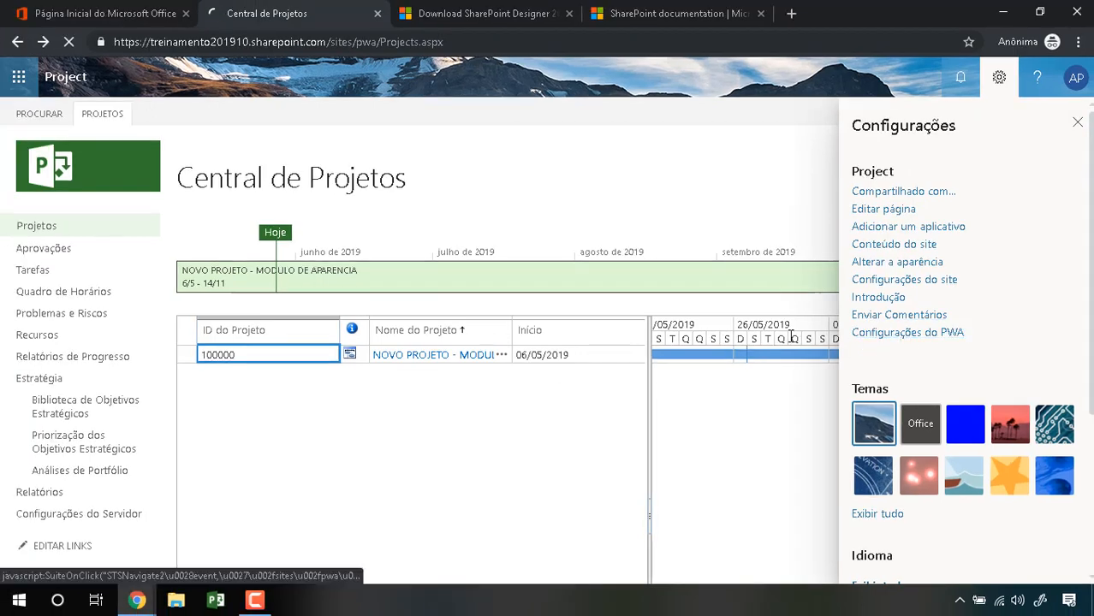
pyautogui.click(886, 328)
pyautogui.scroll(-1, 259, 434)
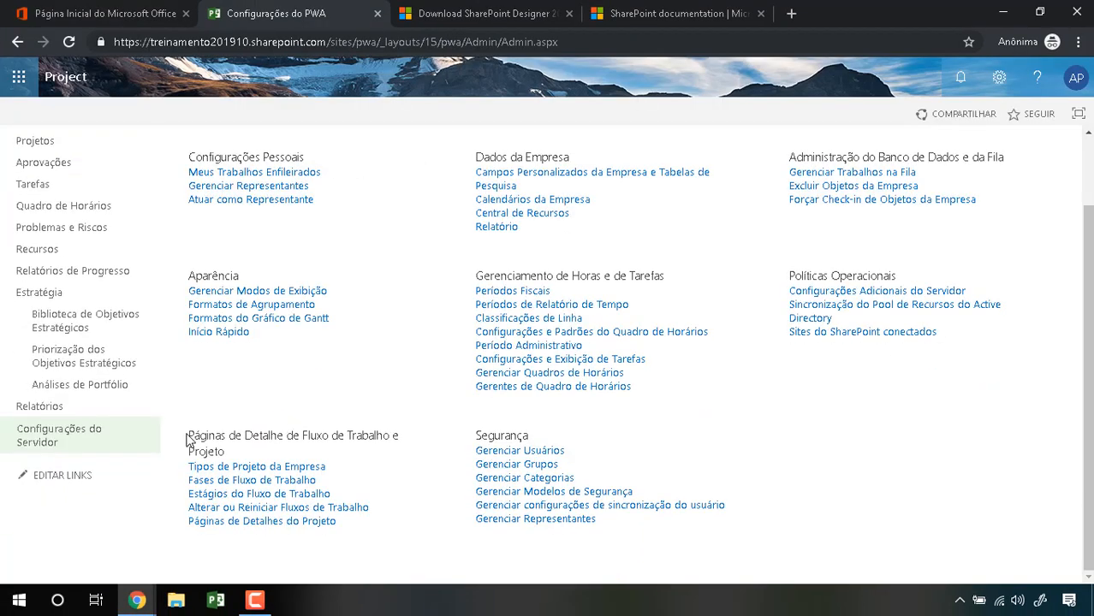
# Step: Highlight the Fluxo de Trabalho and Páginas de Detalhe do Projeto section heading
pyautogui.moveTo(187, 439); pyautogui.dragTo(232, 454)
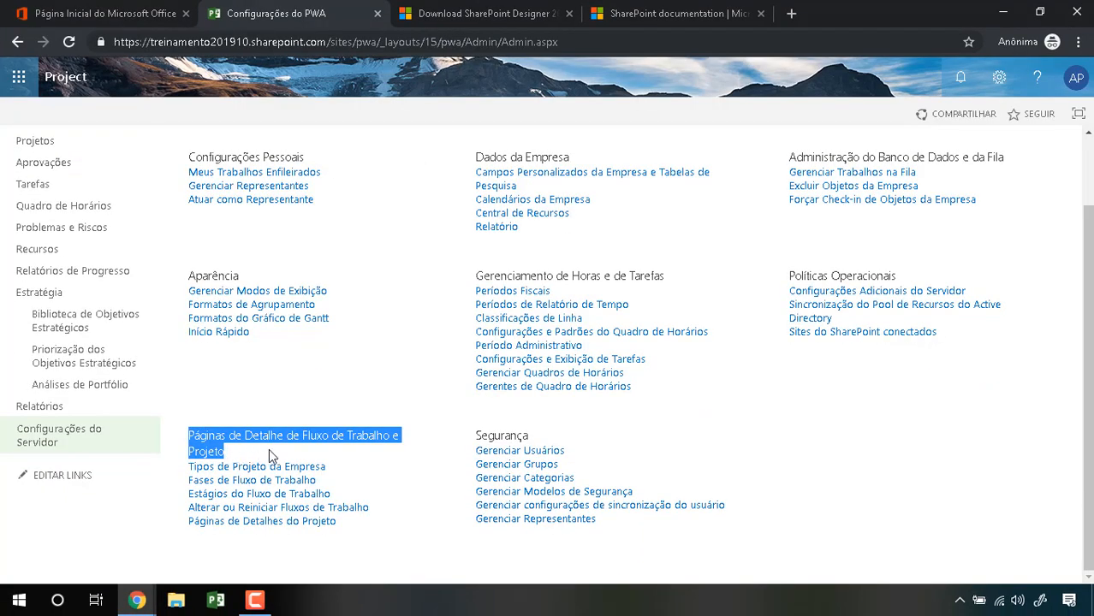
pyautogui.moveTo(301, 436); pyautogui.dragTo(380, 437)
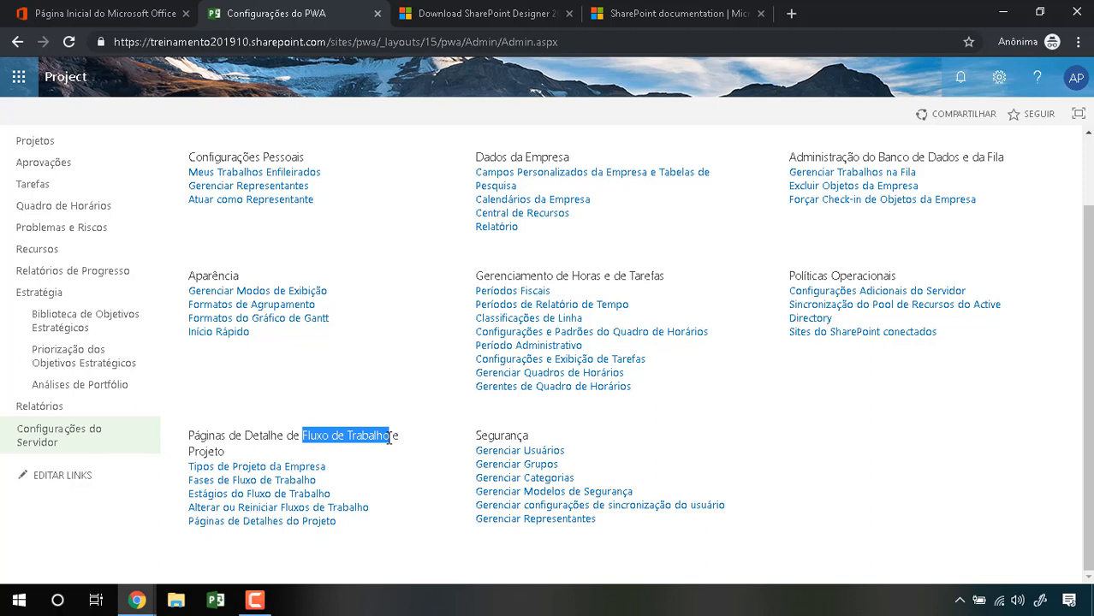
pyautogui.moveTo(277, 436); pyautogui.dragTo(189, 442)
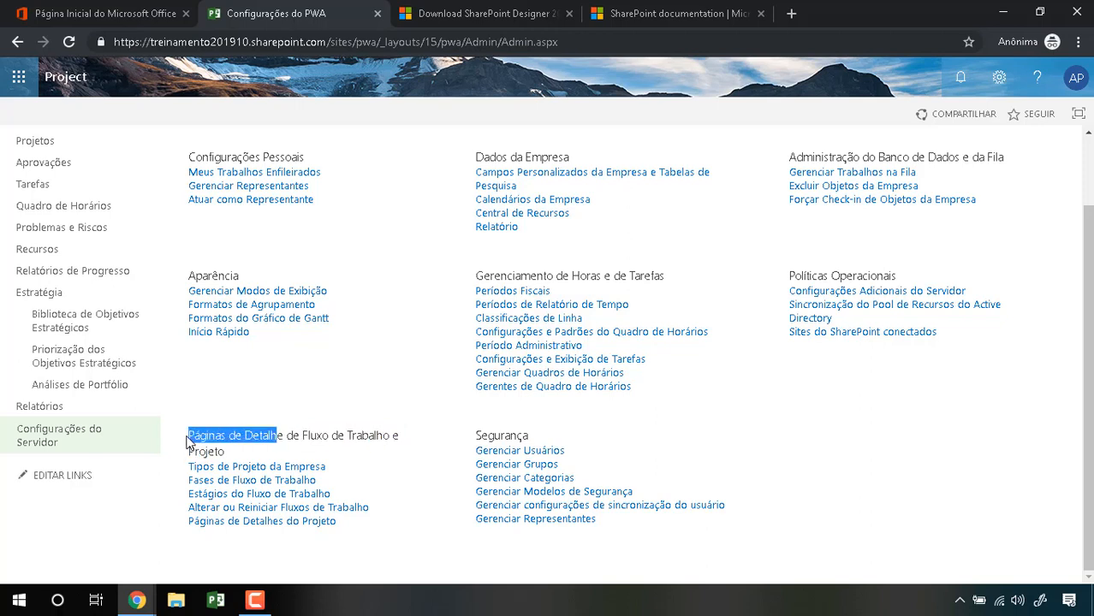
pyautogui.click(238, 457)
# Step: Point out the workflow phases, stages, detail pages and project types pages, then open Fases de Fluxo de Trabalho
pyautogui.moveTo(330, 485); pyautogui.dragTo(188, 483)
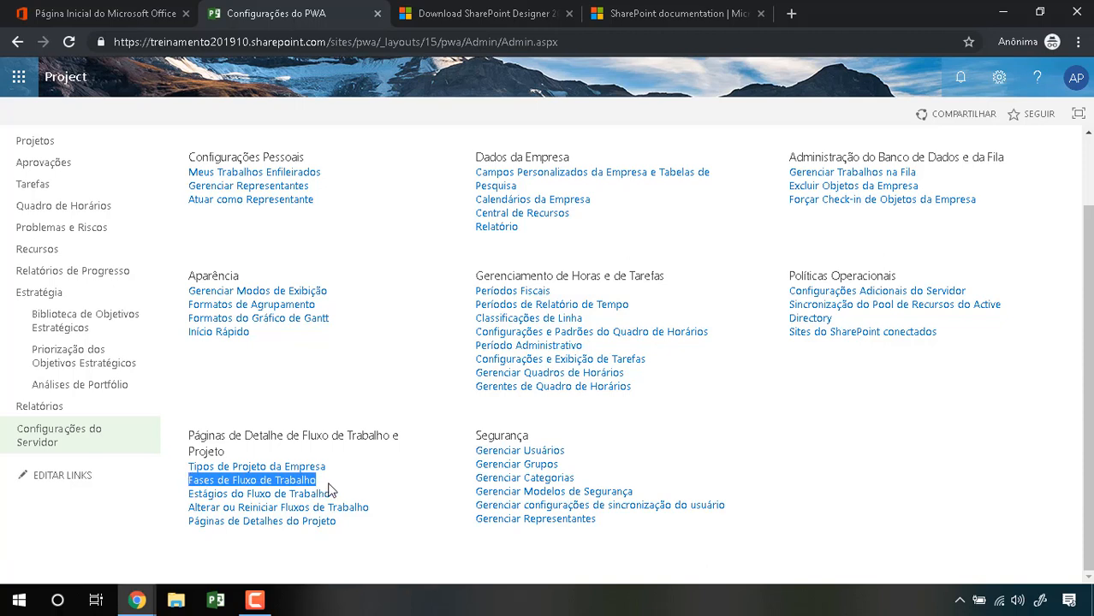
pyautogui.moveTo(338, 495); pyautogui.dragTo(189, 494)
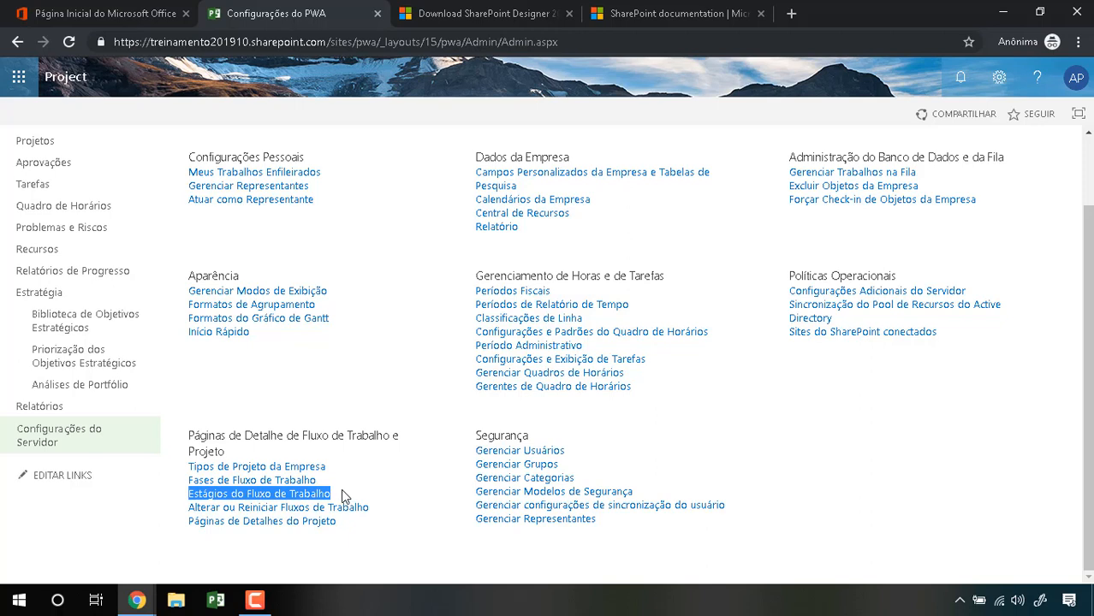
pyautogui.moveTo(337, 531); pyautogui.dragTo(199, 533)
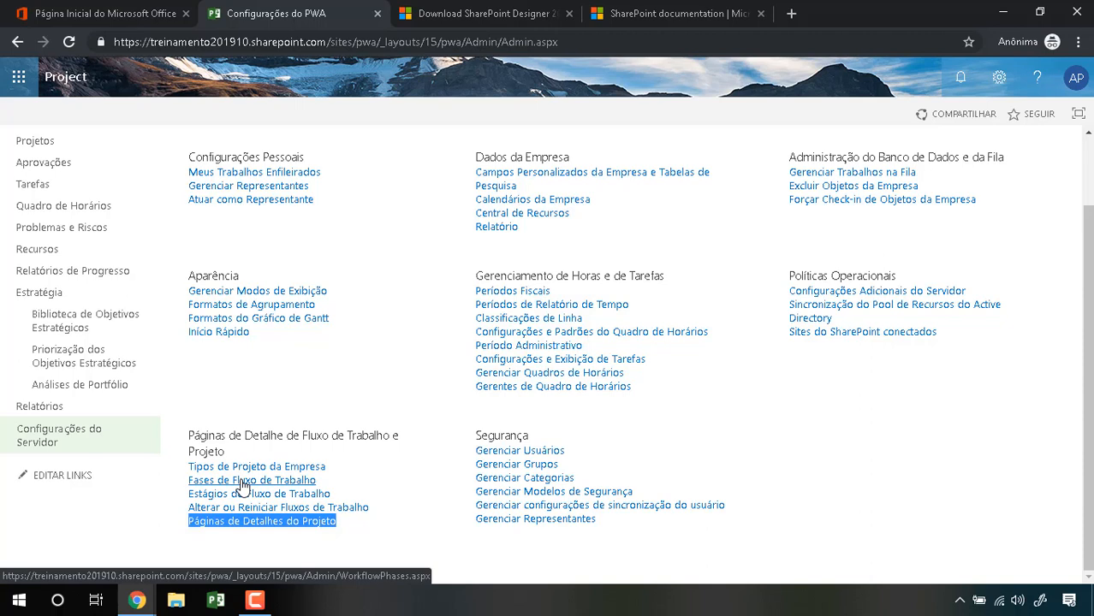
pyautogui.moveTo(329, 468); pyautogui.dragTo(191, 436)
pyautogui.click(345, 466)
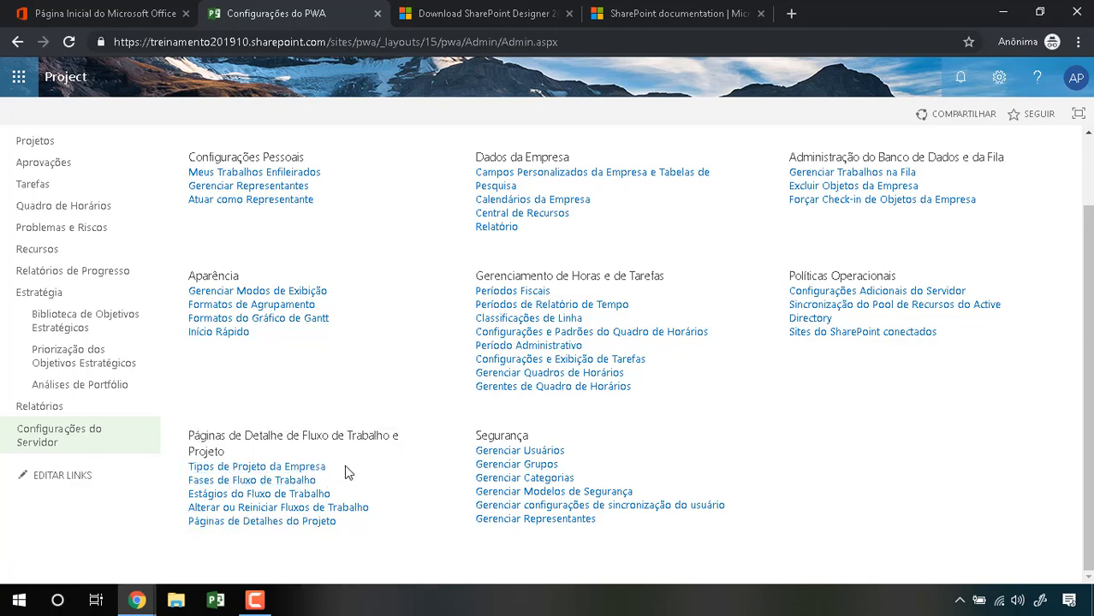
pyautogui.click(294, 480)
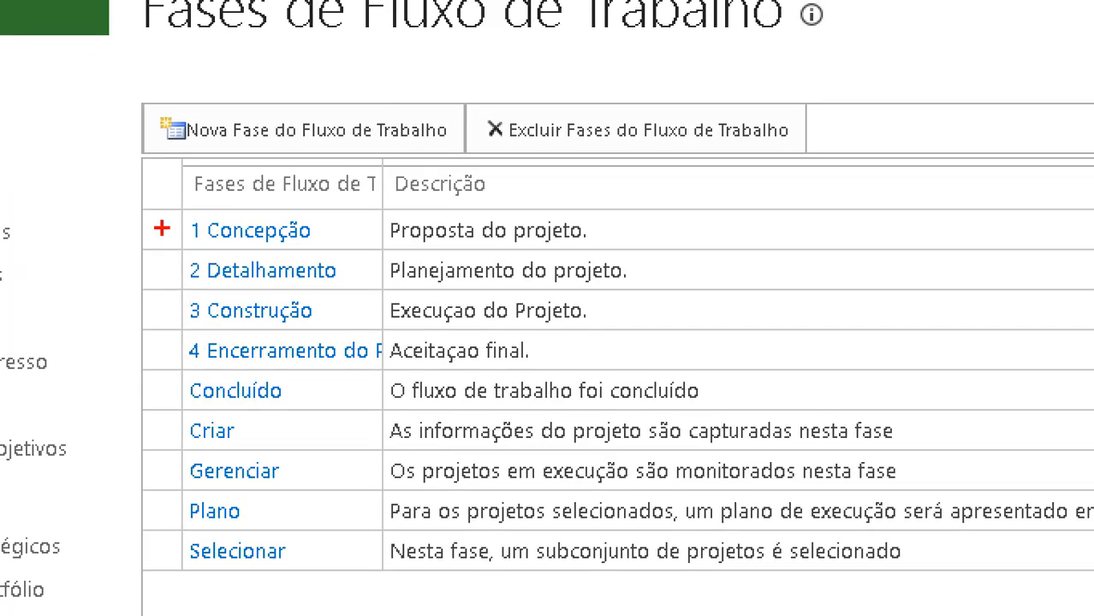
# Step: Mark the numbered custom workflow phases with red pen lines
pyautogui.moveTo(178, 246)
pyautogui.mouseDown()
pyautogui.moveTo(188, 359)
pyautogui.moveTo(420, 284)
pyautogui.moveTo(120, 183)
pyautogui.mouseUp()
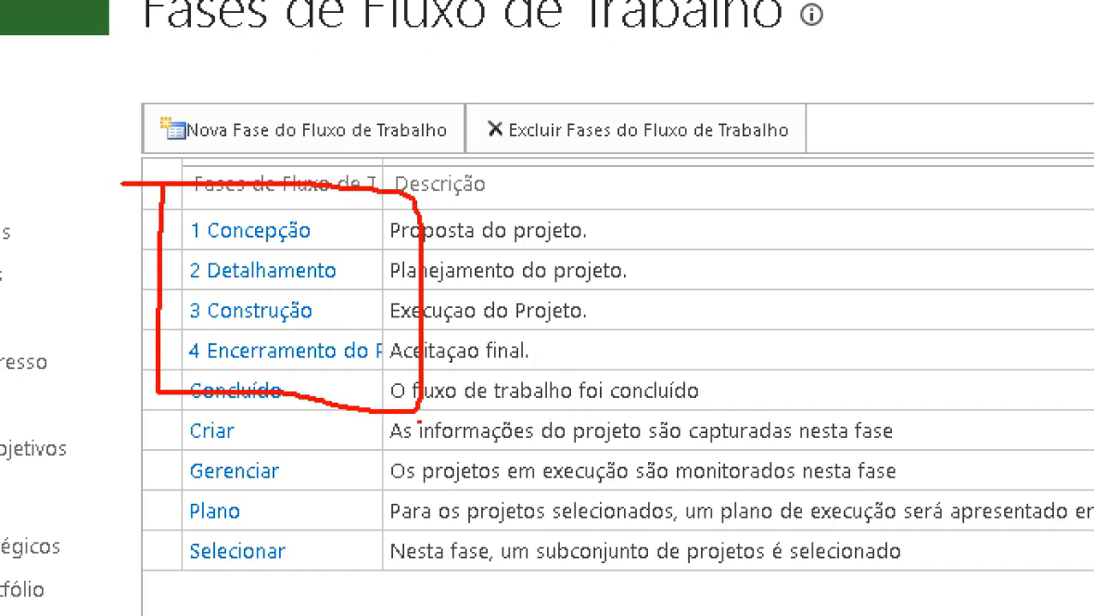
pyautogui.moveTo(143, 229); pyautogui.dragTo(181, 166)
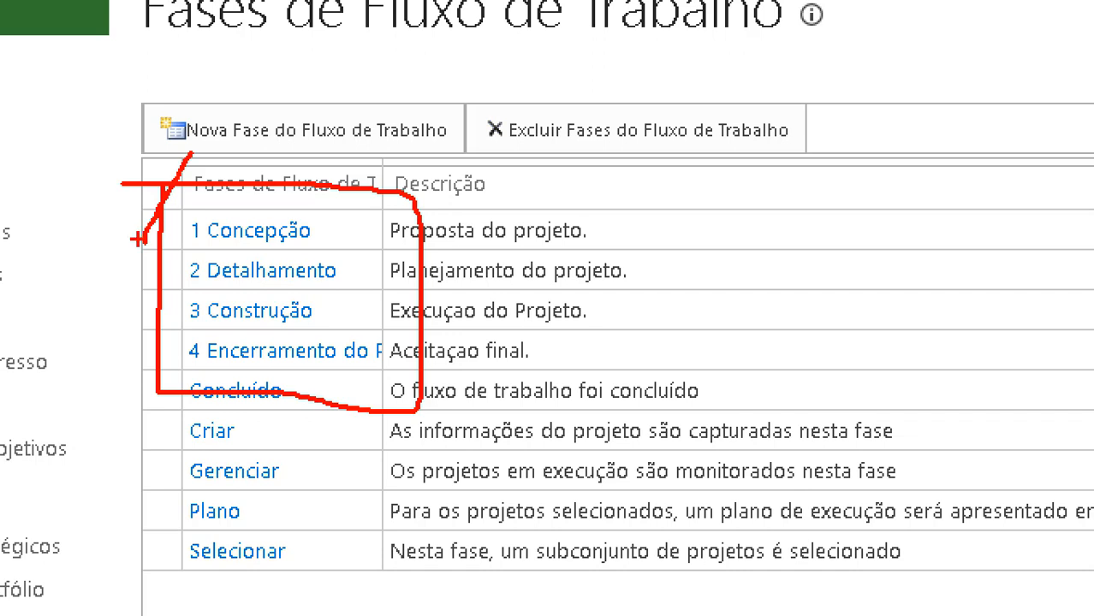
pyautogui.moveTo(126, 220); pyautogui.dragTo(194, 137)
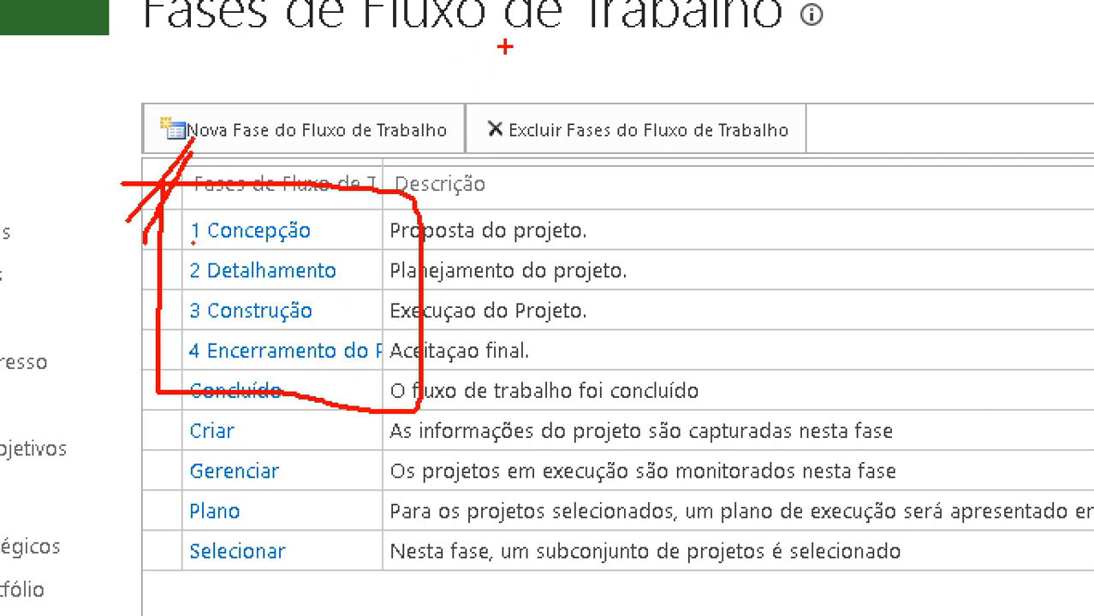
# Step: Write ENG 1–4 and CORP annotations above the phase table
pyautogui.moveTo(505, 47)
pyautogui.mouseDown()
pyautogui.moveTo(441, 67)
pyautogui.moveTo(483, 85)
pyautogui.moveTo(480, 62)
pyautogui.moveTo(563, 40)
pyautogui.moveTo(626, 102)
pyautogui.mouseUp()
pyautogui.moveTo(700, 60)
pyautogui.mouseDown()
pyautogui.moveTo(715, 96)
pyautogui.moveTo(740, 66)
pyautogui.moveTo(730, 103)
pyautogui.mouseUp()
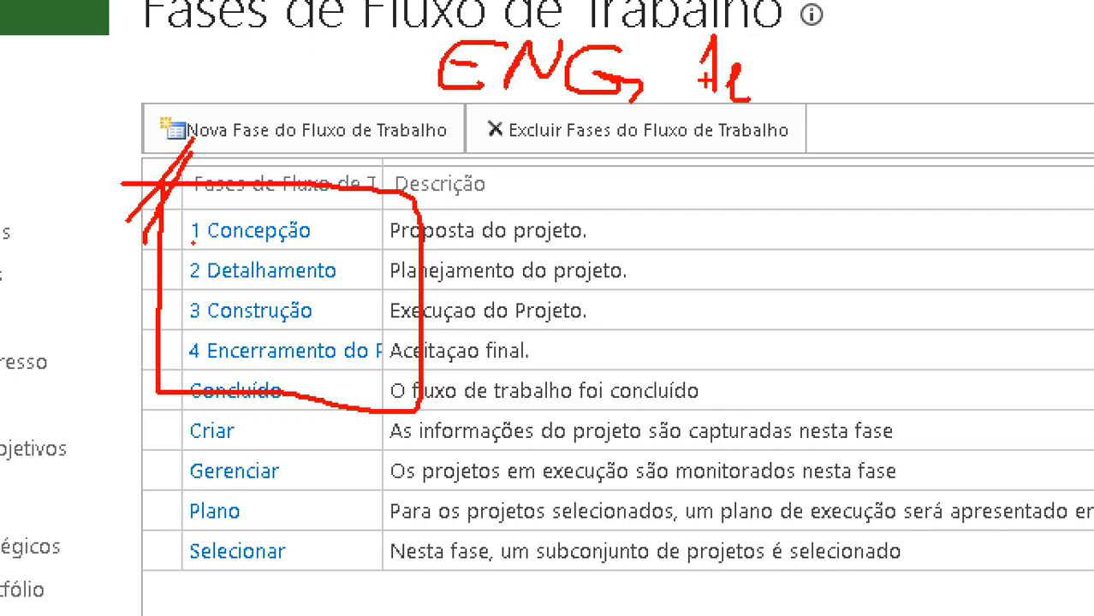
pyautogui.moveTo(782, 43)
pyautogui.mouseDown()
pyautogui.moveTo(808, 67)
pyautogui.moveTo(781, 70)
pyautogui.moveTo(824, 74)
pyautogui.moveTo(832, 89)
pyautogui.mouseUp()
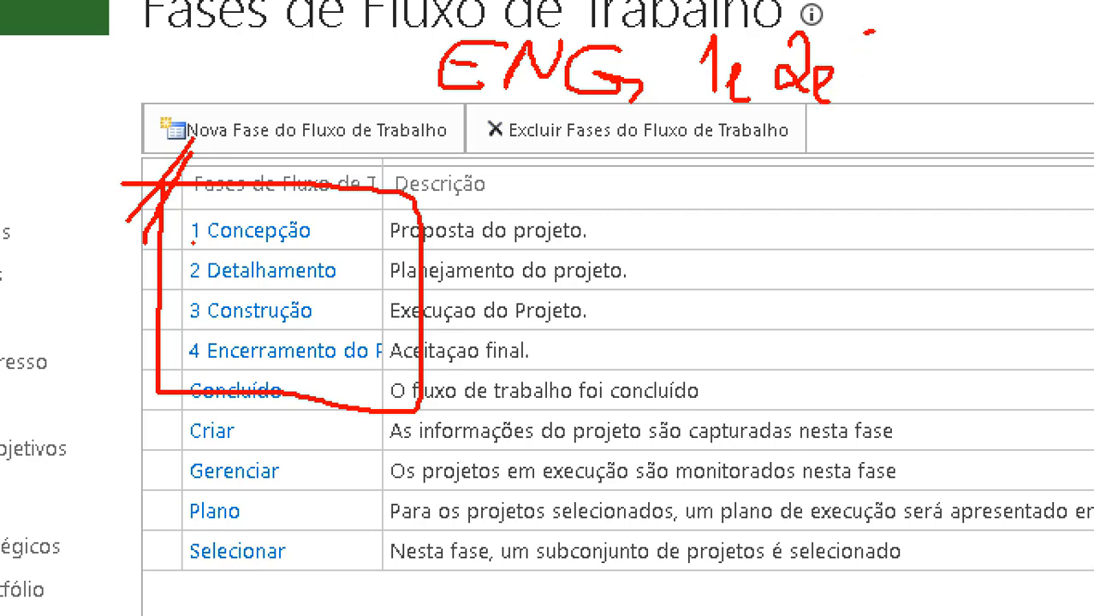
pyautogui.moveTo(875, 35); pyautogui.dragTo(873, 62)
pyautogui.moveTo(902, 96)
pyautogui.mouseDown()
pyautogui.moveTo(913, 77)
pyautogui.moveTo(909, 113)
pyautogui.mouseUp()
pyautogui.moveTo(949, 32)
pyautogui.mouseDown()
pyautogui.moveTo(972, 38)
pyautogui.moveTo(981, 103)
pyautogui.moveTo(998, 110)
pyautogui.mouseUp()
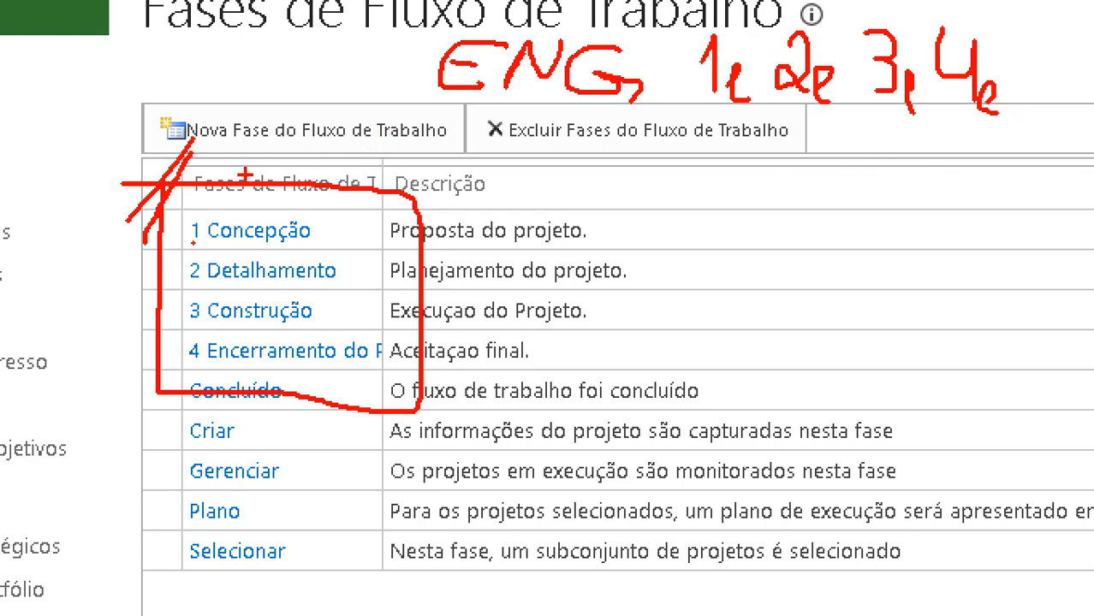
pyautogui.moveTo(257, 147)
pyautogui.mouseDown()
pyautogui.moveTo(220, 167)
pyautogui.moveTo(261, 152)
pyautogui.moveTo(283, 163)
pyautogui.moveTo(327, 151)
pyautogui.moveTo(349, 175)
pyautogui.mouseUp()
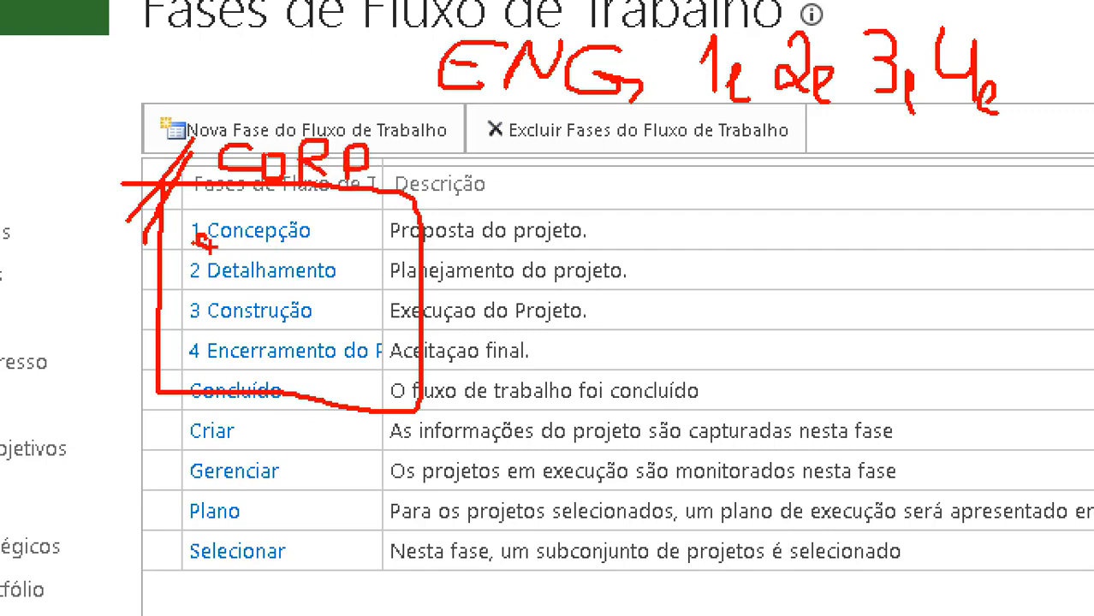
# Step: Mark 2 Detalhamento and 3 Construção and write 'Ti 1:' beside the phase descriptions
pyautogui.moveTo(201, 279); pyautogui.dragTo(204, 279)
pyautogui.moveTo(204, 315); pyautogui.dragTo(198, 319)
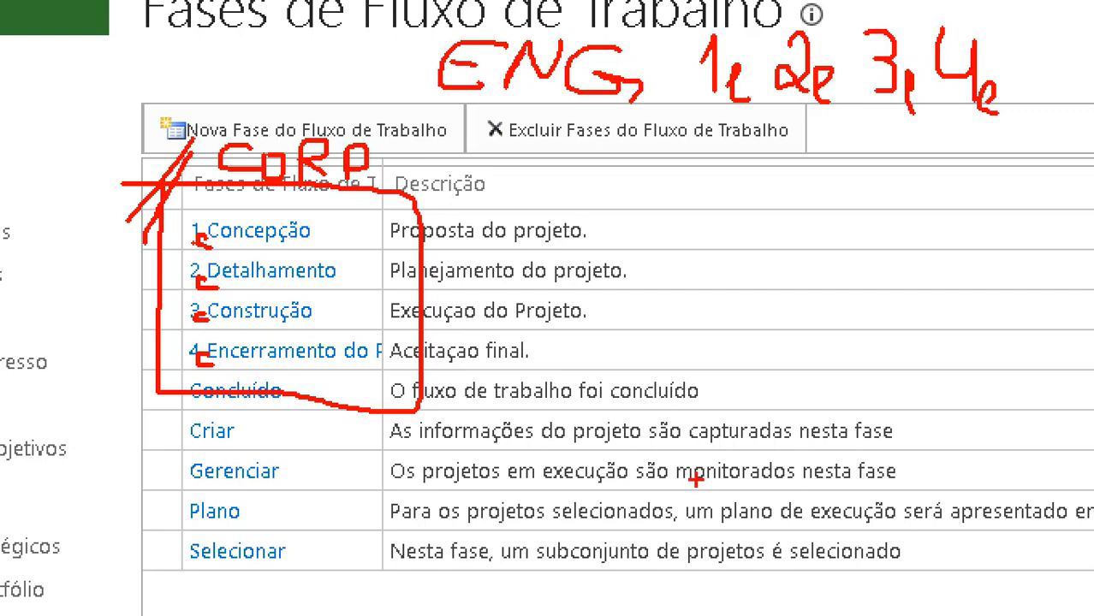
pyautogui.moveTo(657, 256)
pyautogui.mouseDown()
pyautogui.moveTo(709, 246)
pyautogui.moveTo(684, 307)
pyautogui.mouseUp()
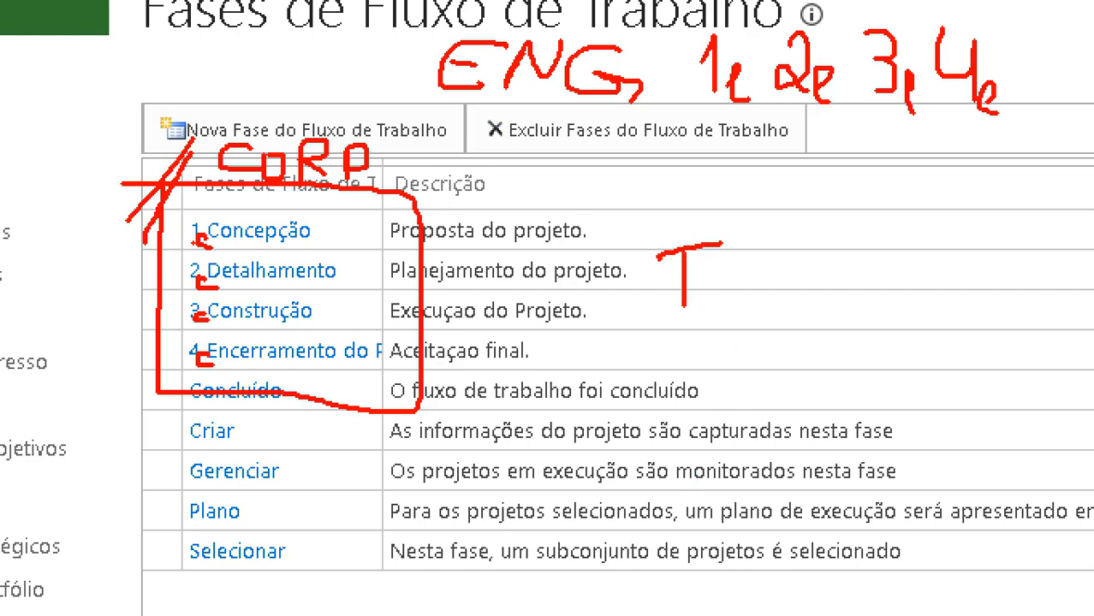
pyautogui.moveTo(727, 257)
pyautogui.mouseDown()
pyautogui.moveTo(726, 302)
pyautogui.moveTo(1024, 324)
pyautogui.mouseUp()
pyautogui.click(739, 238)
pyautogui.moveTo(792, 399); pyautogui.dragTo(879, 391)
pyautogui.moveTo(919, 400); pyautogui.dragTo(1046, 408)
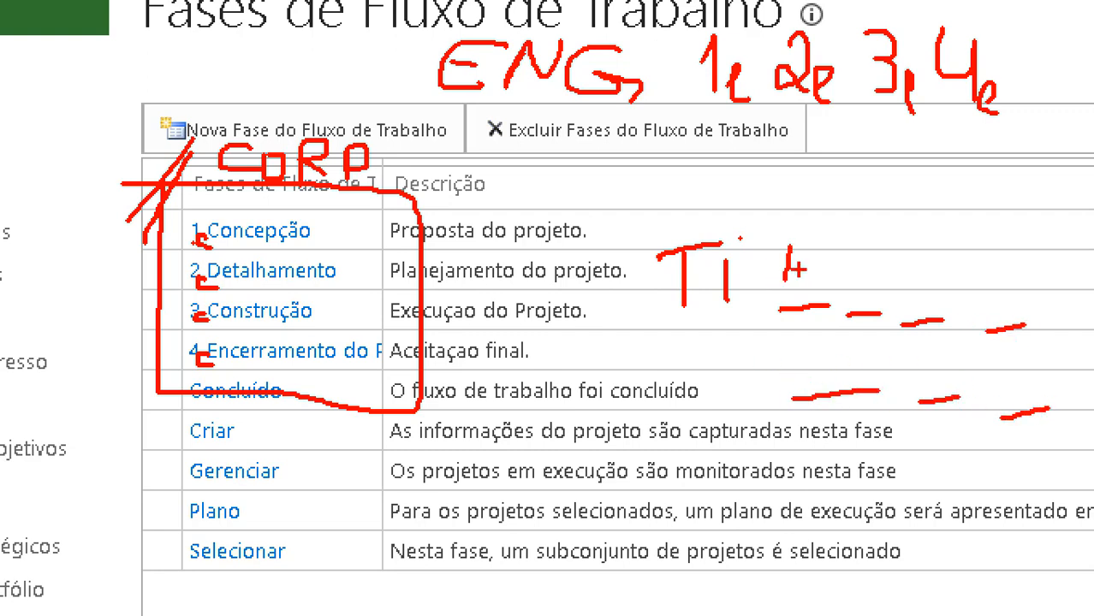
pyautogui.moveTo(785, 249)
pyautogui.mouseDown()
pyautogui.moveTo(794, 289)
pyautogui.moveTo(826, 284)
pyautogui.mouseUp()
pyautogui.click(823, 273)
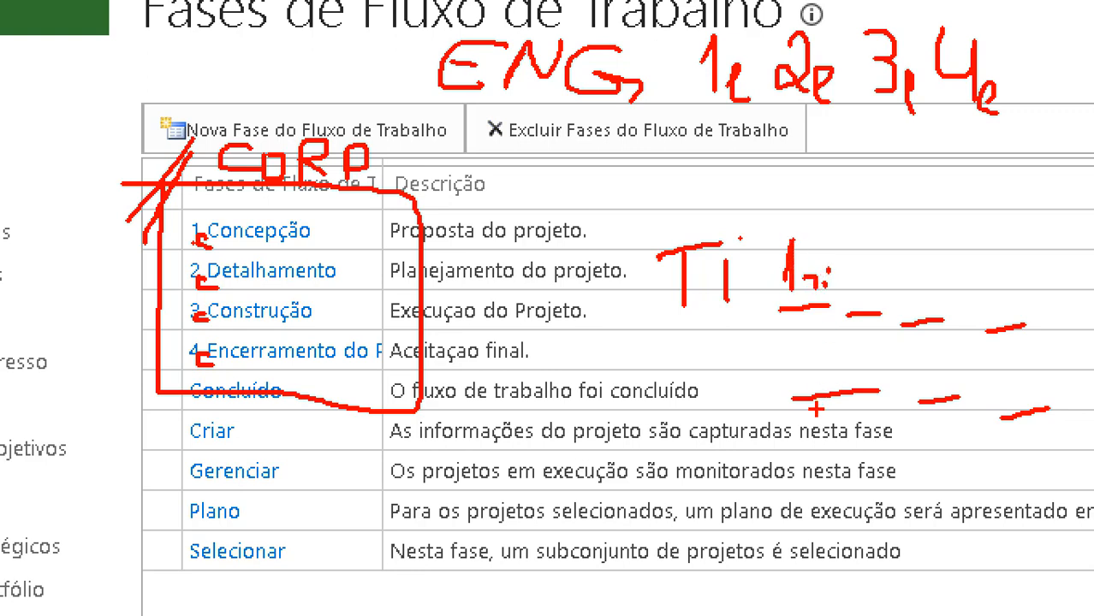
# Step: Draw arrows pointing to new workflow phase creation and a line along the phase rows
pyautogui.moveTo(227, 62)
pyautogui.mouseDown()
pyautogui.moveTo(190, 65)
pyautogui.moveTo(188, 149)
pyautogui.moveTo(436, 114)
pyautogui.moveTo(182, 67)
pyautogui.mouseUp()
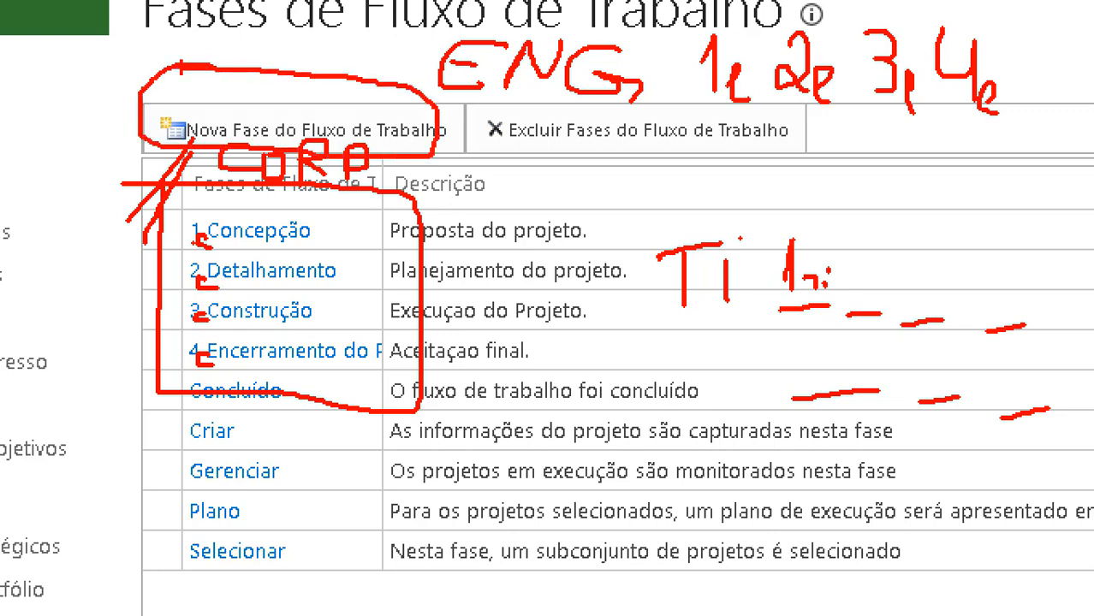
pyautogui.moveTo(107, 134); pyautogui.dragTo(225, 72)
pyautogui.moveTo(127, 100); pyautogui.dragTo(234, 57)
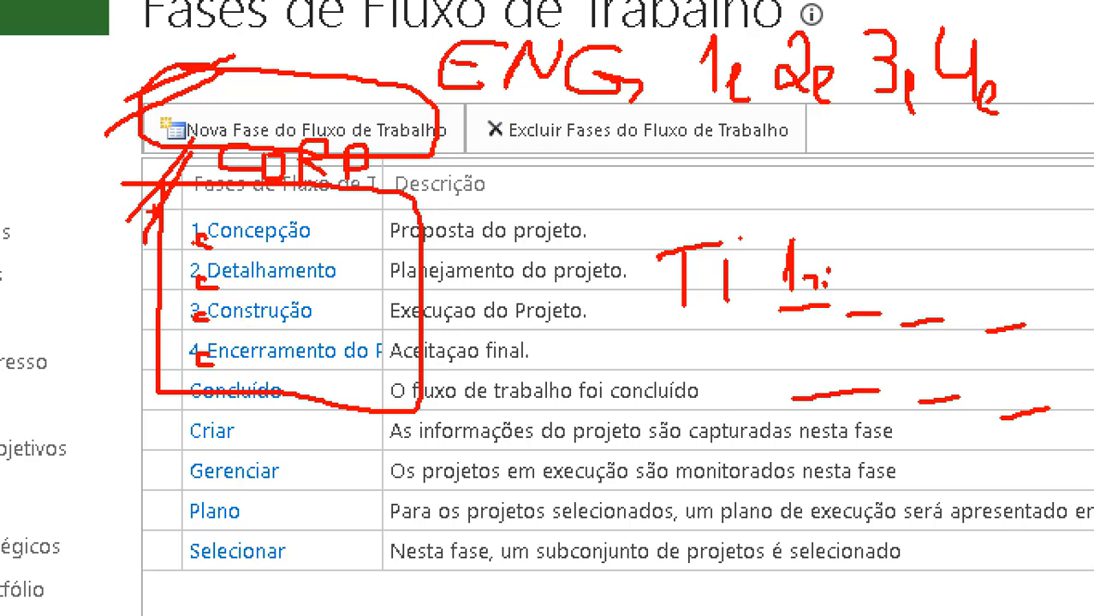
pyautogui.moveTo(152, 211); pyautogui.dragTo(155, 342)
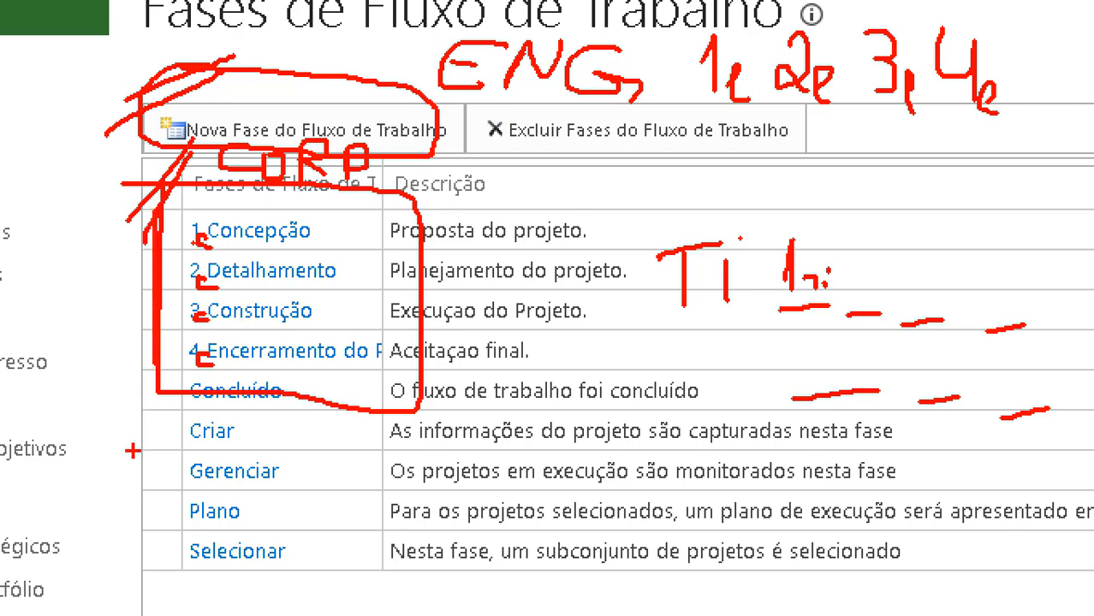
# Step: Mark the Criar, Gerenciar and Selecionar phases, link ENG to the descriptions, then clear the drawings
pyautogui.moveTo(267, 444); pyautogui.dragTo(325, 440)
pyautogui.moveTo(266, 485); pyautogui.dragTo(305, 476)
pyautogui.moveTo(278, 542); pyautogui.dragTo(314, 535)
pyautogui.moveTo(274, 574); pyautogui.dragTo(327, 570)
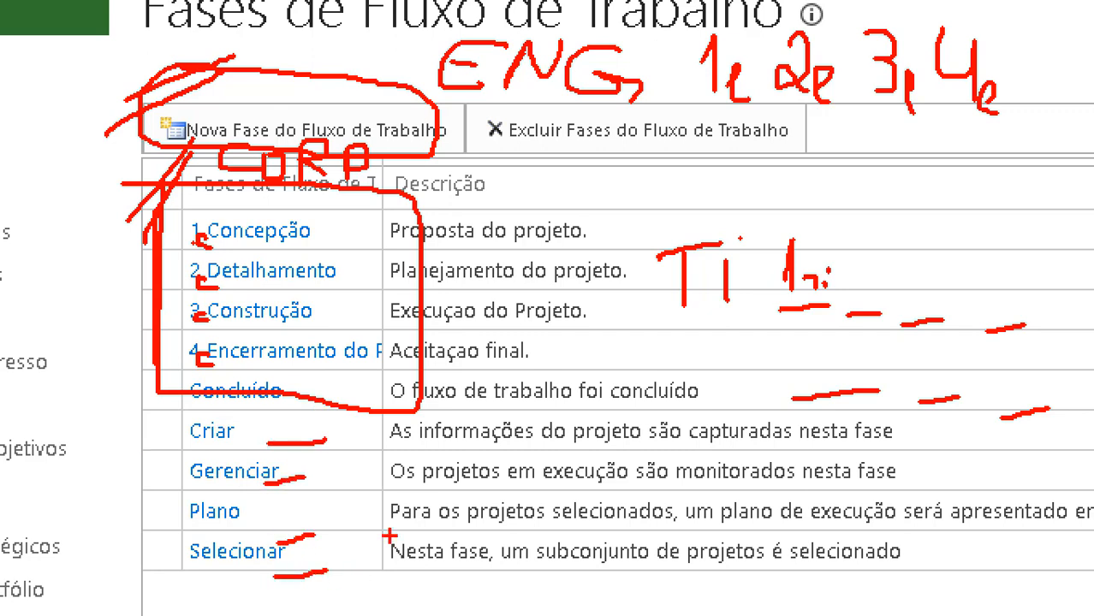
pyautogui.moveTo(424, 30)
pyautogui.mouseDown()
pyautogui.moveTo(690, 150)
pyautogui.moveTo(539, 36)
pyautogui.mouseUp()
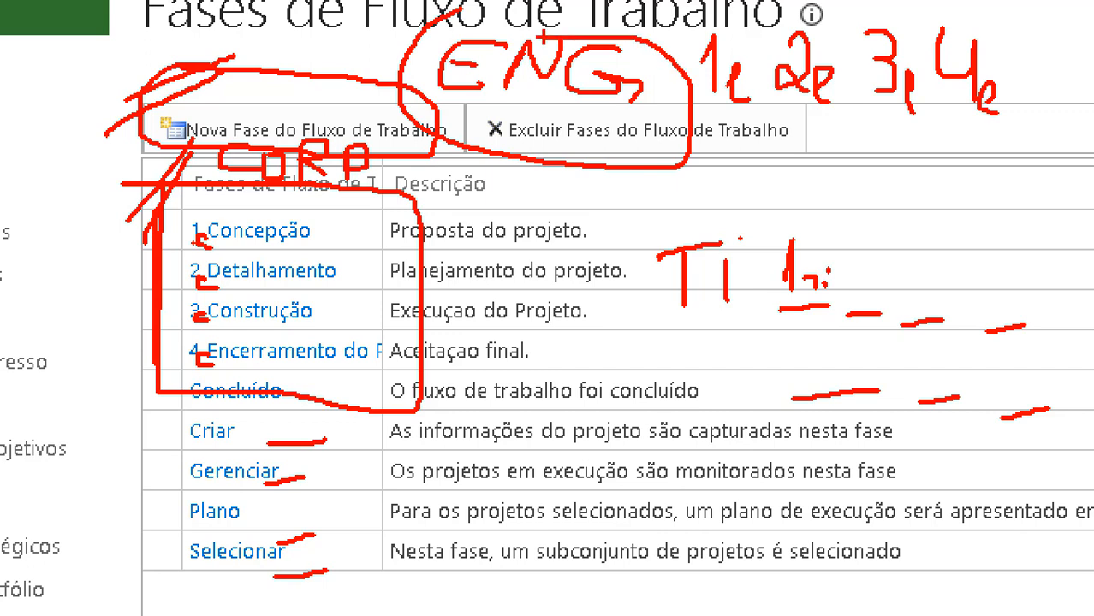
pyautogui.moveTo(525, 232); pyautogui.dragTo(775, 115)
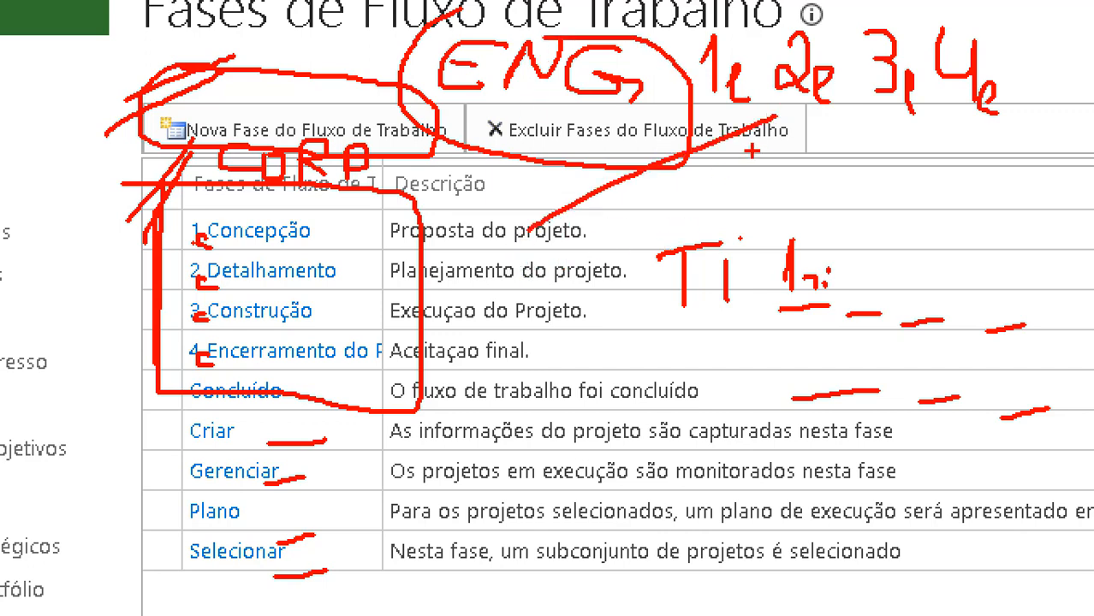
pyautogui.press('Escape')
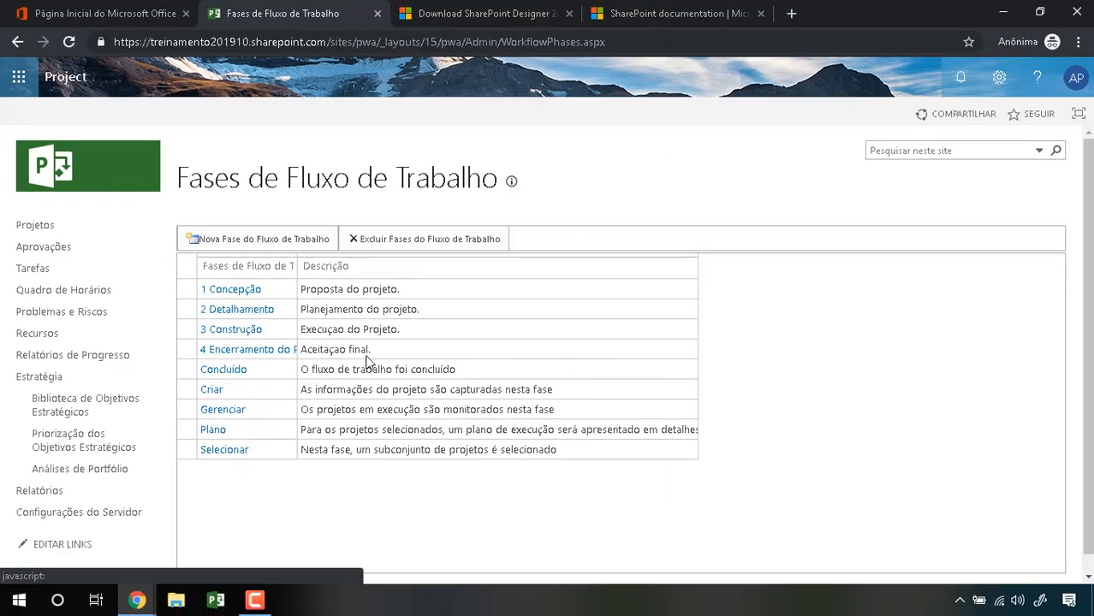
pyautogui.click(999, 77)
pyautogui.click(933, 314)
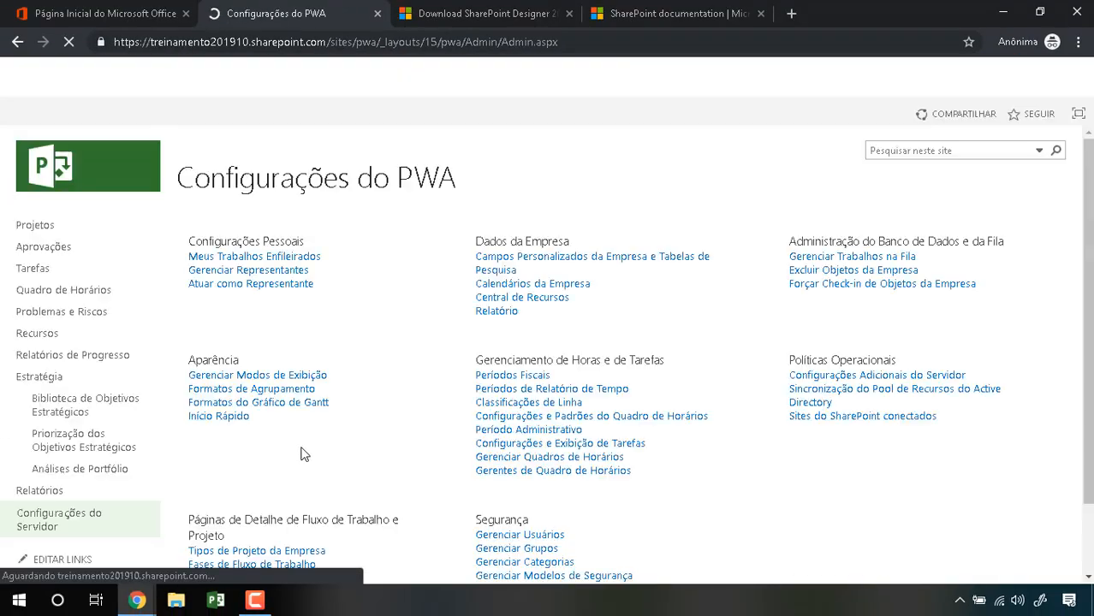
pyautogui.scroll(-1, 274, 469)
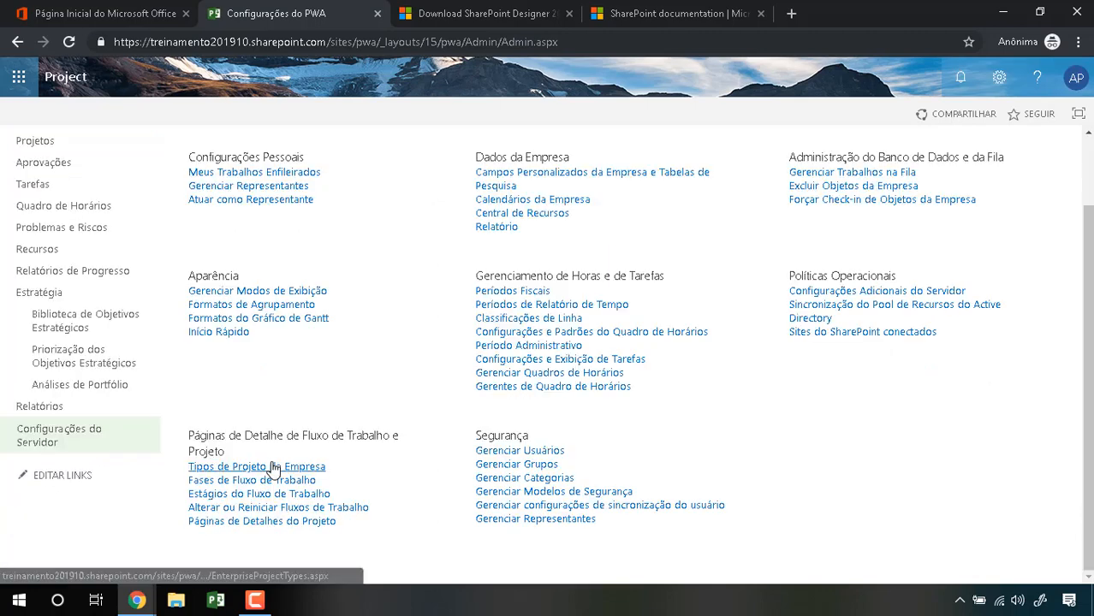
pyautogui.click(226, 496)
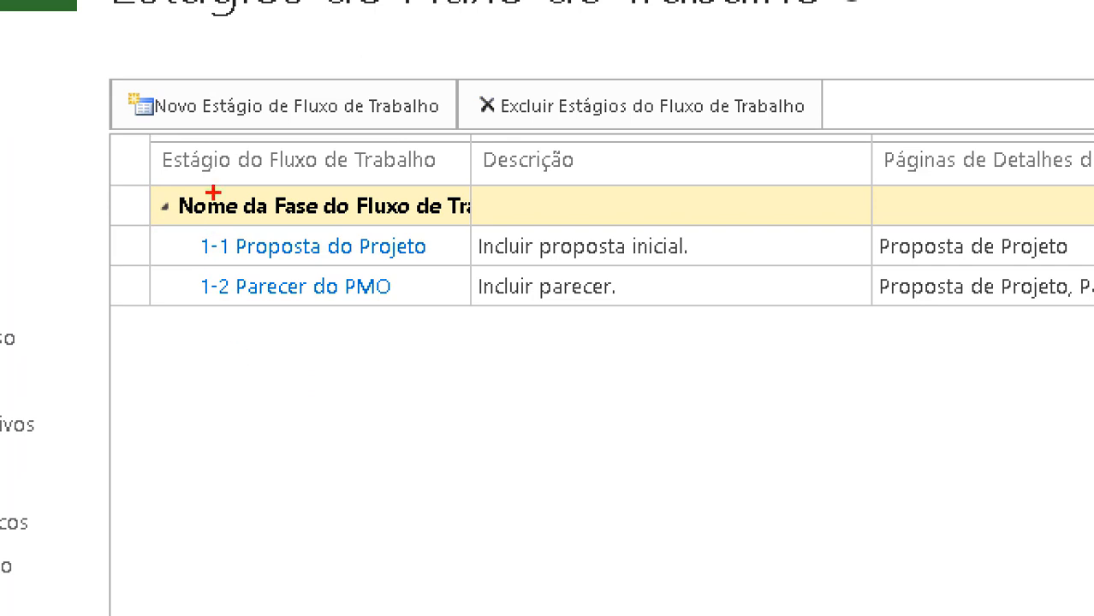
pyautogui.moveTo(225, 114)
pyautogui.mouseDown()
pyautogui.moveTo(366, 404)
pyautogui.moveTo(111, 71)
pyautogui.mouseUp()
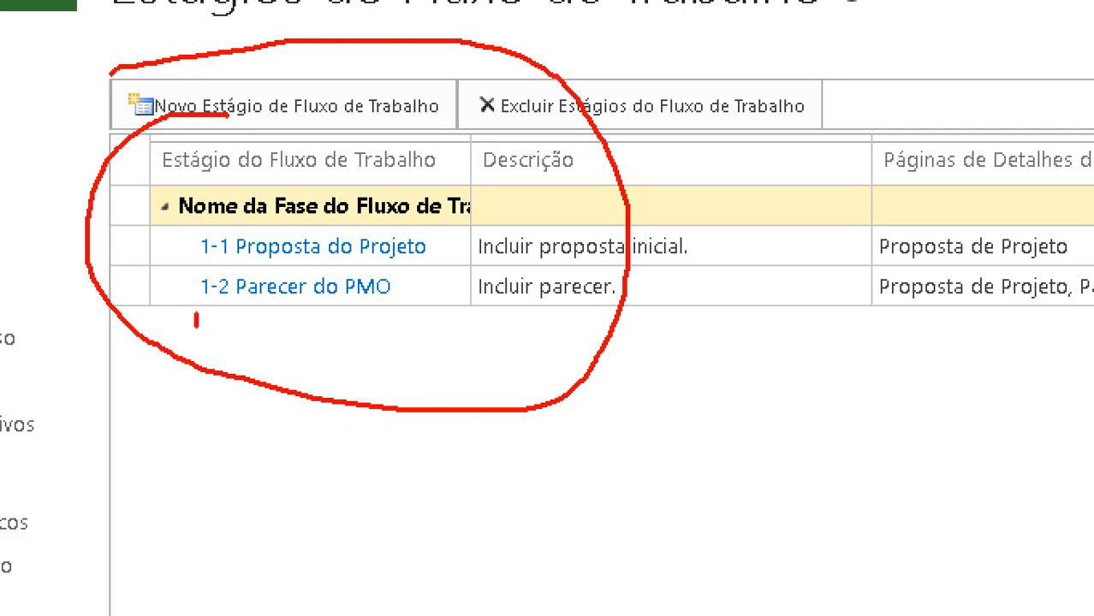
pyautogui.moveTo(196, 319)
pyautogui.mouseDown()
pyautogui.moveTo(271, 374)
pyautogui.moveTo(199, 315)
pyautogui.mouseUp()
pyautogui.moveTo(180, 267); pyautogui.dragTo(256, 259)
pyautogui.moveTo(255, 347); pyautogui.dragTo(368, 352)
pyautogui.moveTo(368, 353); pyautogui.dragTo(334, 366)
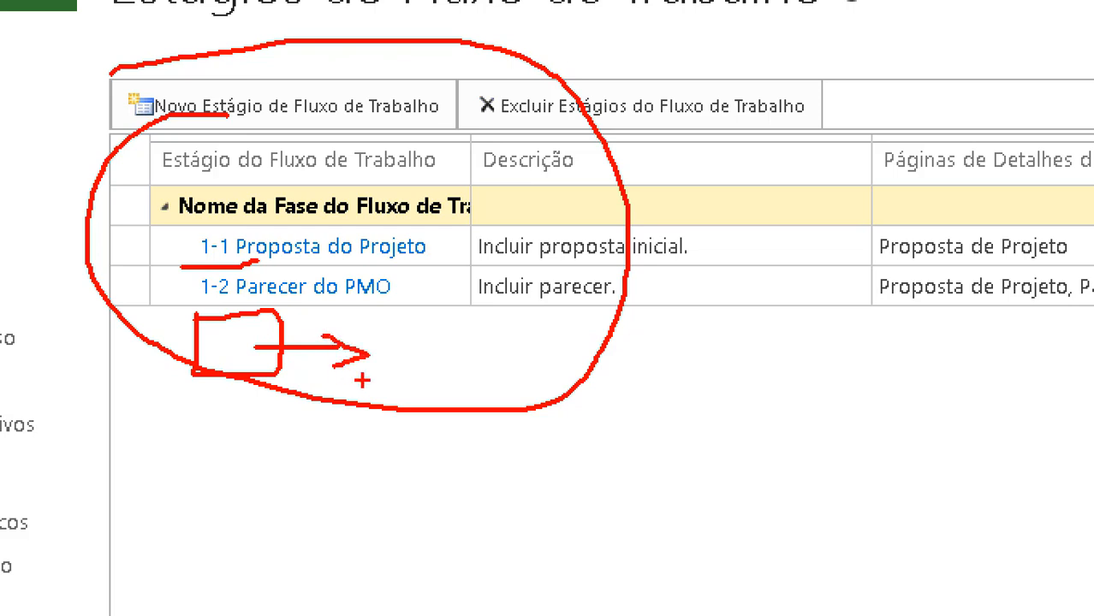
pyautogui.moveTo(386, 318)
pyautogui.mouseDown()
pyautogui.moveTo(386, 387)
pyautogui.moveTo(412, 334)
pyautogui.moveTo(488, 403)
pyautogui.moveTo(399, 389)
pyautogui.mouseUp()
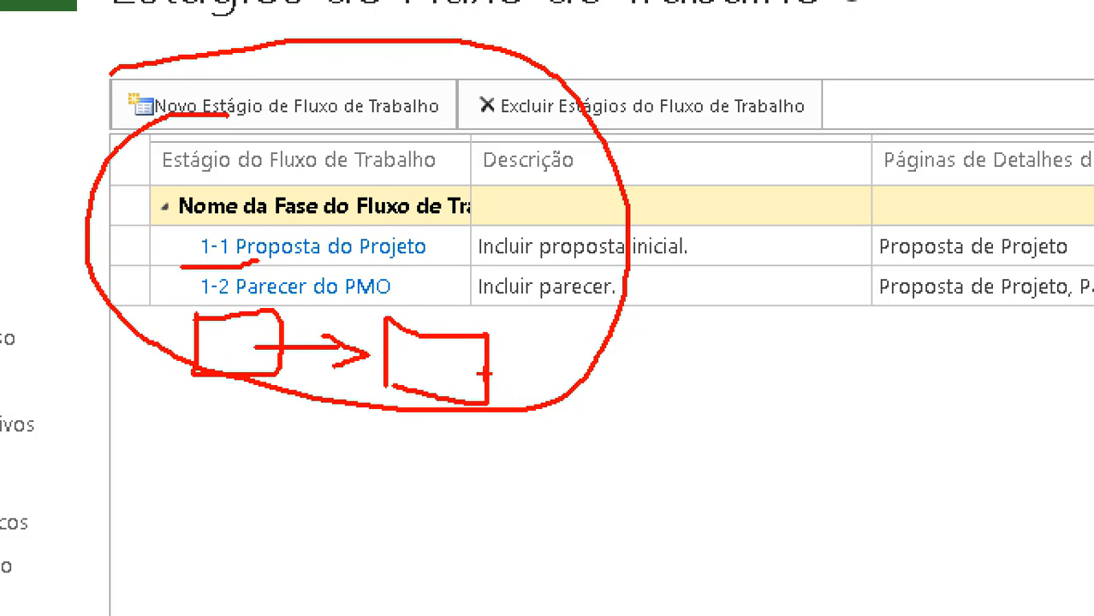
pyautogui.moveTo(485, 366); pyautogui.dragTo(593, 372)
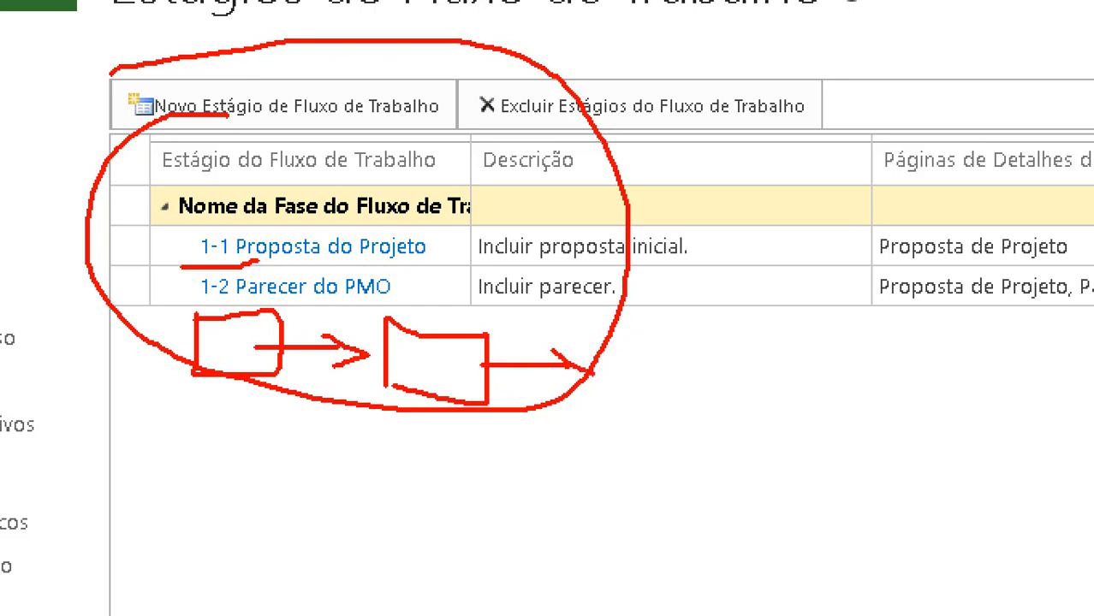
pyautogui.moveTo(512, 363)
pyautogui.mouseDown()
pyautogui.moveTo(511, 402)
pyautogui.moveTo(343, 484)
pyautogui.moveTo(315, 398)
pyautogui.moveTo(328, 363)
pyautogui.moveTo(342, 413)
pyautogui.mouseUp()
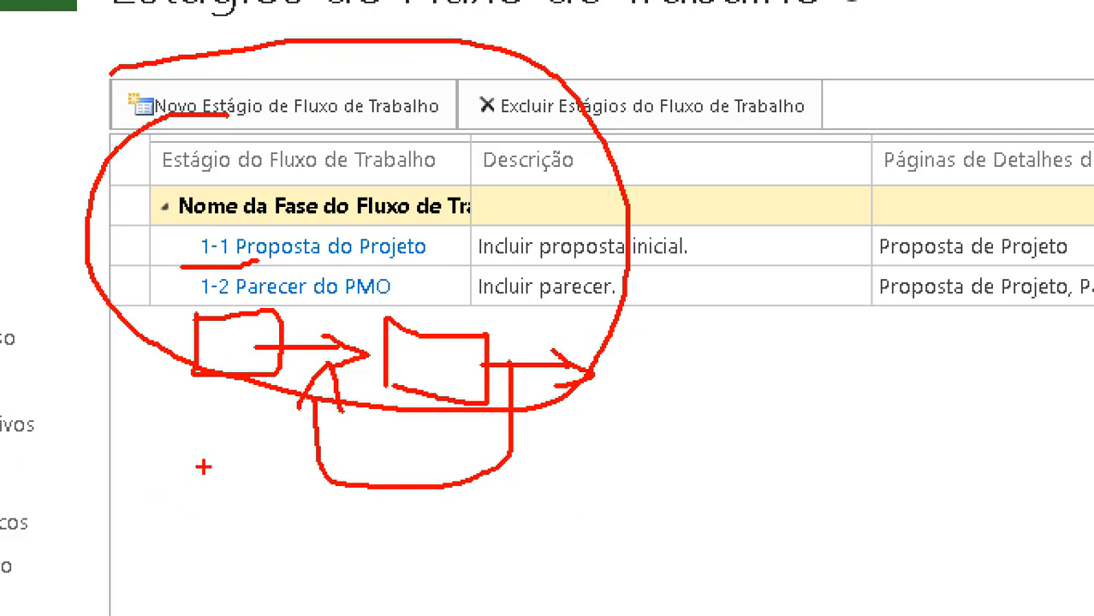
pyautogui.moveTo(203, 466)
pyautogui.mouseDown()
pyautogui.moveTo(193, 487)
pyautogui.moveTo(220, 514)
pyautogui.moveTo(428, 519)
pyautogui.mouseUp()
pyautogui.click(245, 503)
pyautogui.click(292, 517)
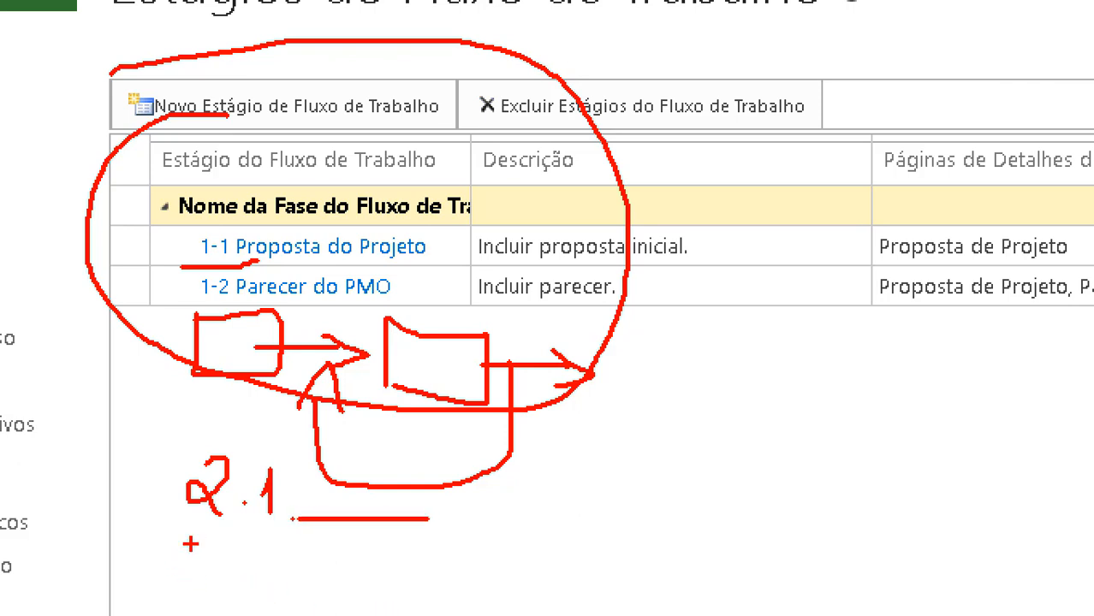
pyautogui.moveTo(190, 537)
pyautogui.mouseDown()
pyautogui.moveTo(183, 581)
pyautogui.moveTo(238, 563)
pyautogui.mouseUp()
pyautogui.click(246, 585)
pyautogui.moveTo(285, 533)
pyautogui.mouseDown()
pyautogui.moveTo(306, 585)
pyautogui.moveTo(468, 592)
pyautogui.mouseUp()
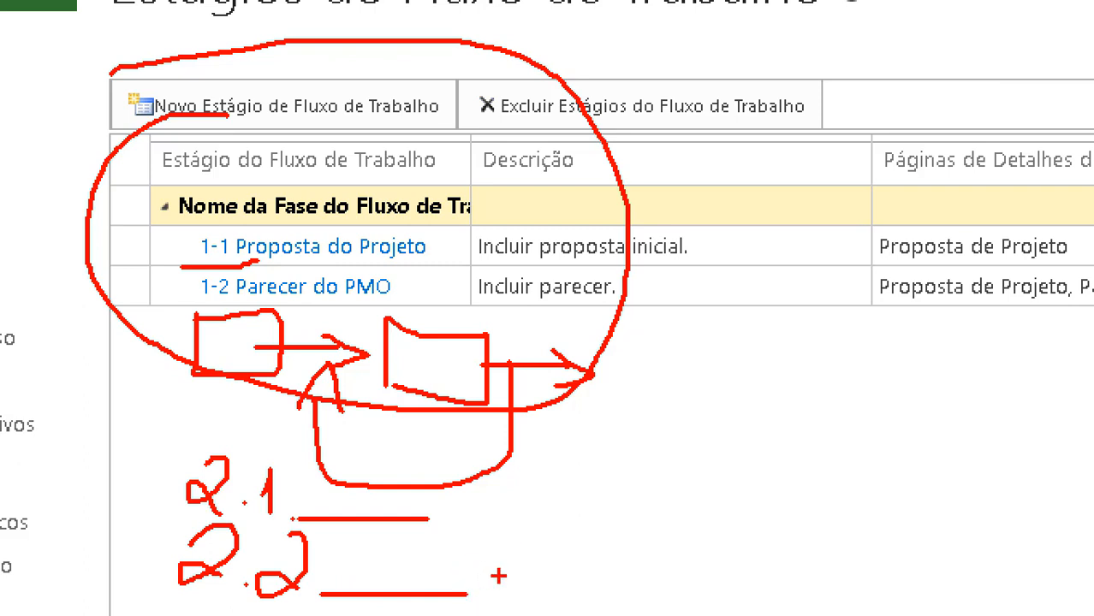
pyautogui.moveTo(634, 449)
pyautogui.mouseDown()
pyautogui.moveTo(685, 475)
pyautogui.moveTo(623, 515)
pyautogui.moveTo(826, 517)
pyautogui.mouseUp()
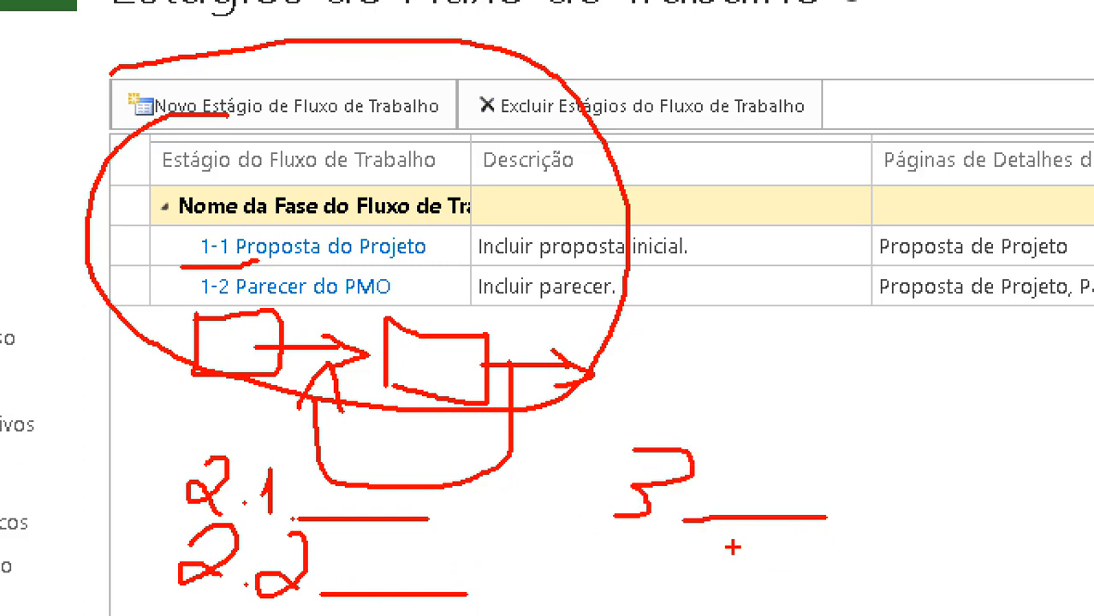
pyautogui.click(671, 508)
pyautogui.moveTo(720, 418); pyautogui.dragTo(720, 460)
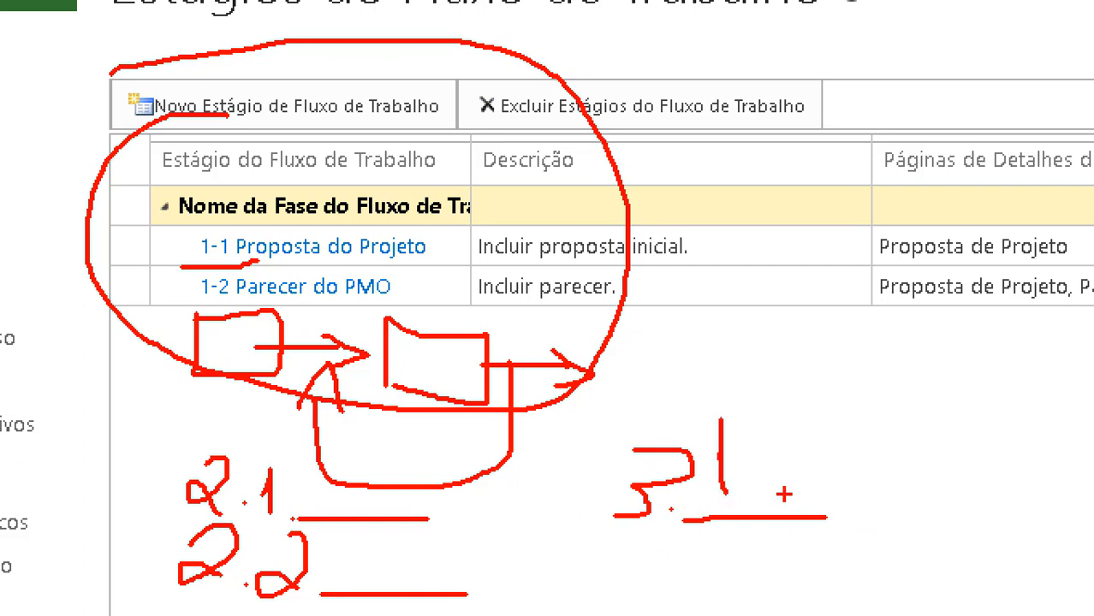
pyautogui.moveTo(870, 461)
pyautogui.mouseDown()
pyautogui.moveTo(907, 498)
pyautogui.moveTo(867, 520)
pyautogui.mouseUp()
pyautogui.moveTo(957, 464)
pyautogui.mouseDown()
pyautogui.moveTo(949, 517)
pyautogui.moveTo(933, 524)
pyautogui.moveTo(981, 544)
pyautogui.moveTo(1087, 536)
pyautogui.mouseUp()
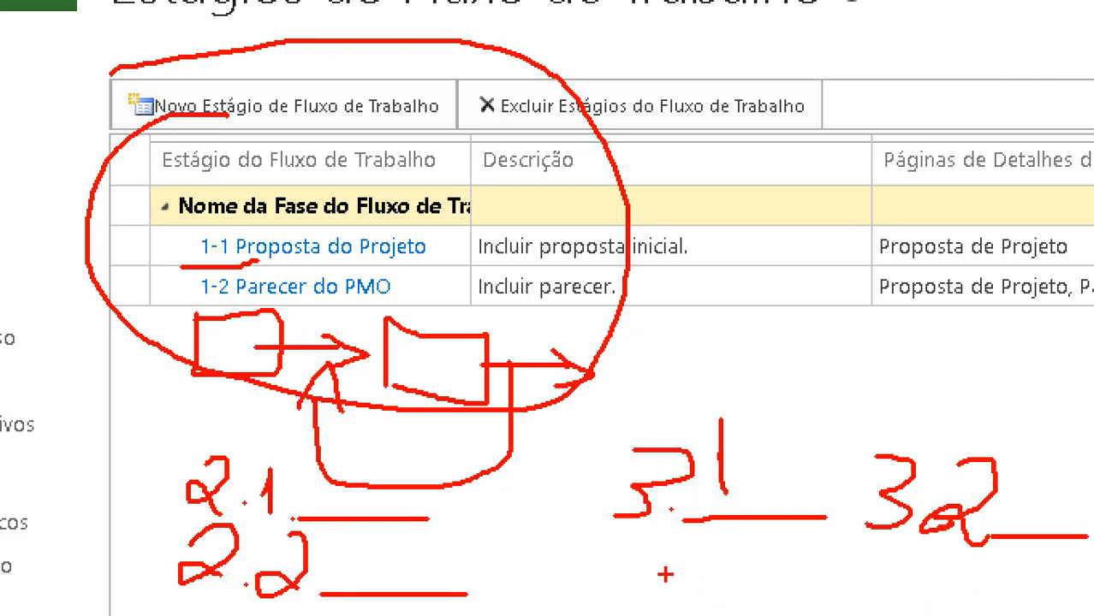
pyautogui.moveTo(668, 549)
pyautogui.mouseDown()
pyautogui.moveTo(710, 593)
pyautogui.moveTo(1019, 606)
pyautogui.mouseUp()
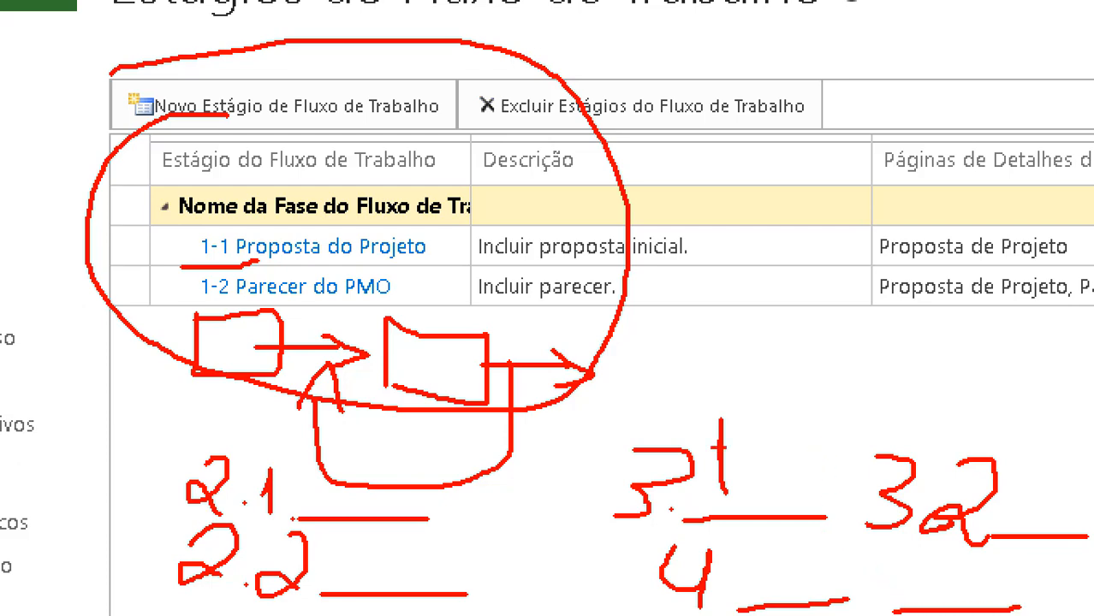
pyautogui.press('Escape')
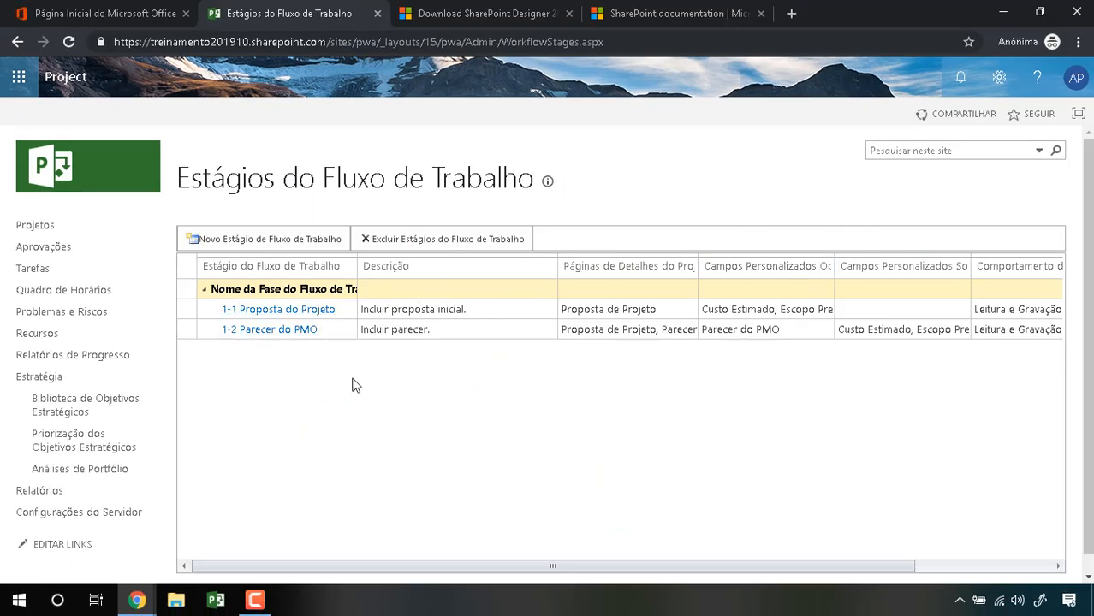
# Step: Open Páginas de Detalhes do Projeto from the Configurações do PWA page
pyautogui.click(998, 79)
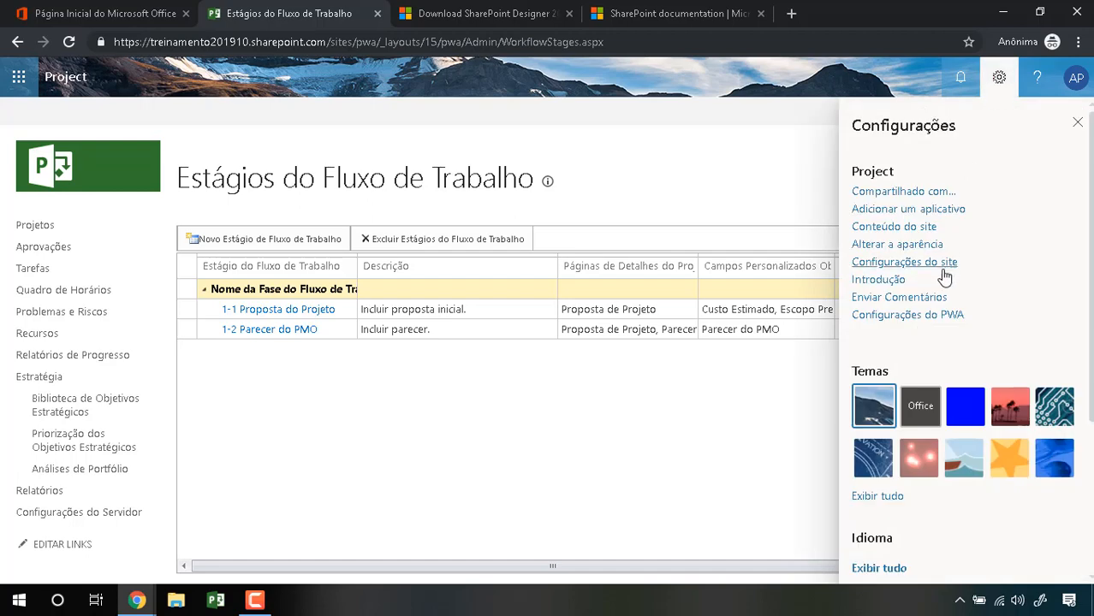
pyautogui.click(926, 317)
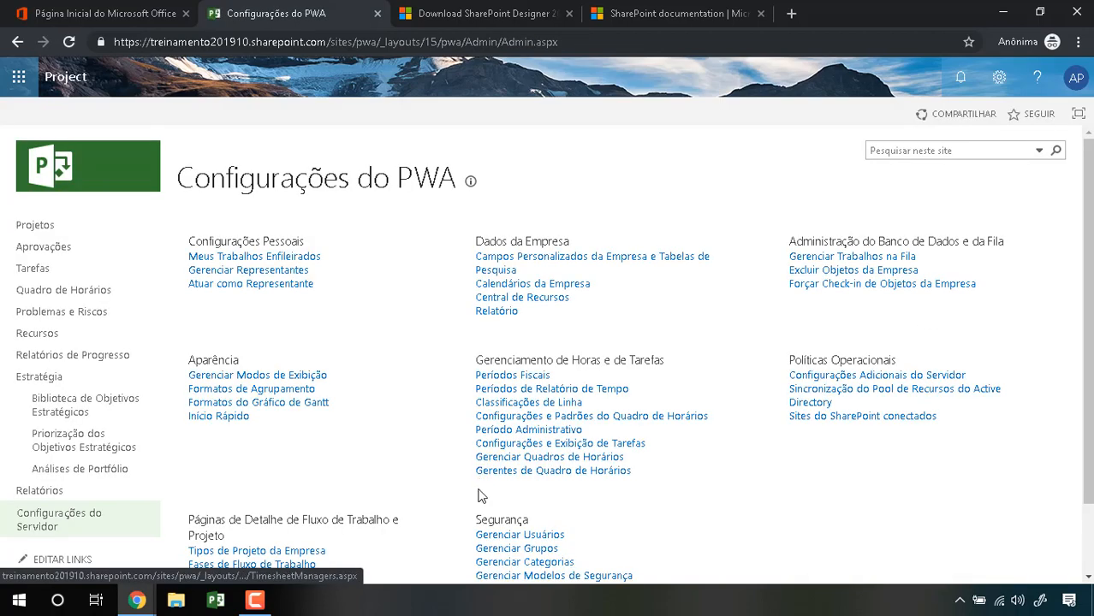
pyautogui.scroll(-1, 342, 483)
pyautogui.moveTo(357, 528); pyautogui.dragTo(187, 524)
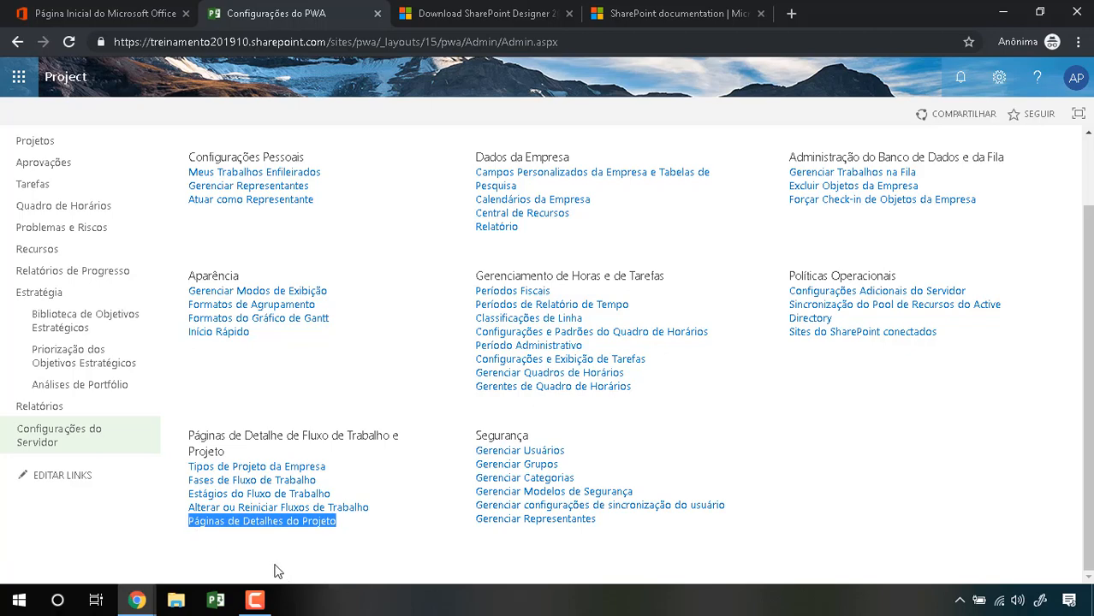
pyautogui.click(273, 522)
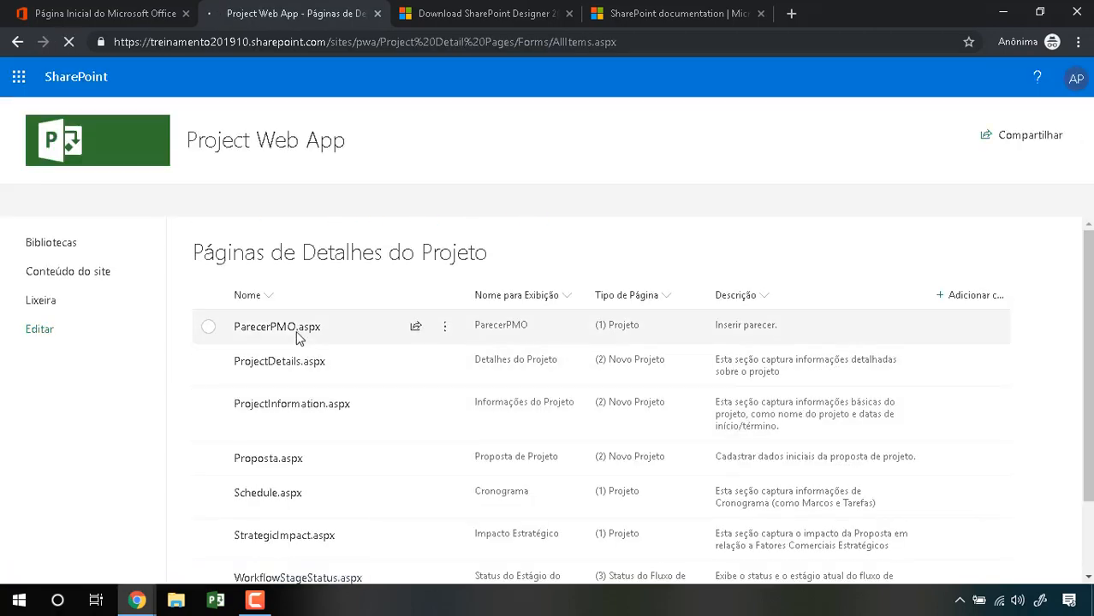
# Step: Highlight the Proposta.aspx and ParecerPMO.aspx detail pages, then clear the annotations
pyautogui.scroll(-1, 297, 330)
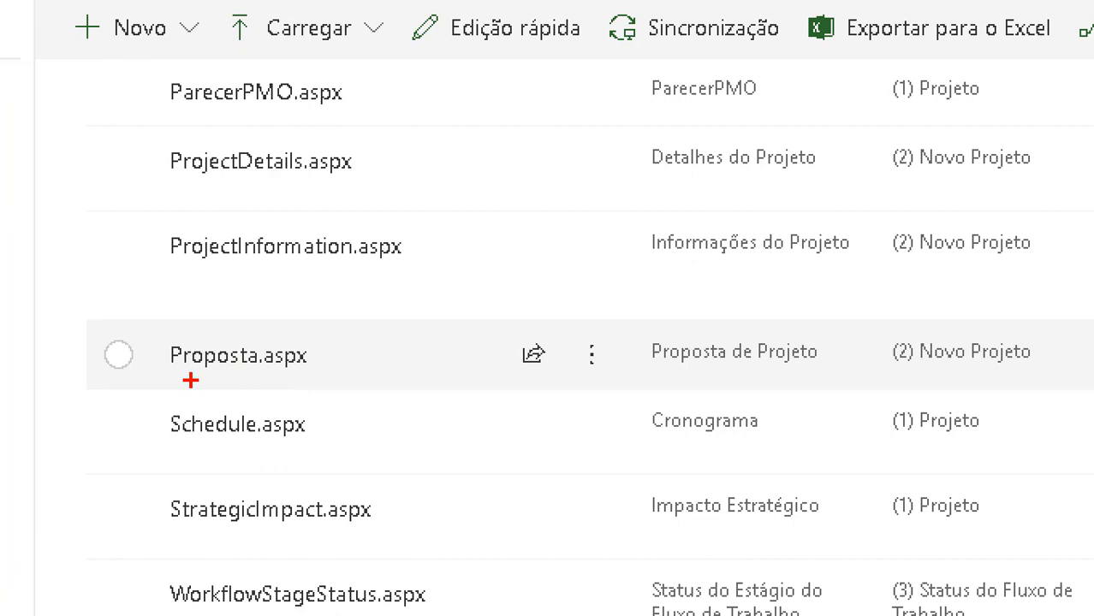
pyautogui.moveTo(190, 380)
pyautogui.mouseDown()
pyautogui.moveTo(328, 360)
pyautogui.moveTo(331, 324)
pyautogui.moveTo(143, 375)
pyautogui.mouseUp()
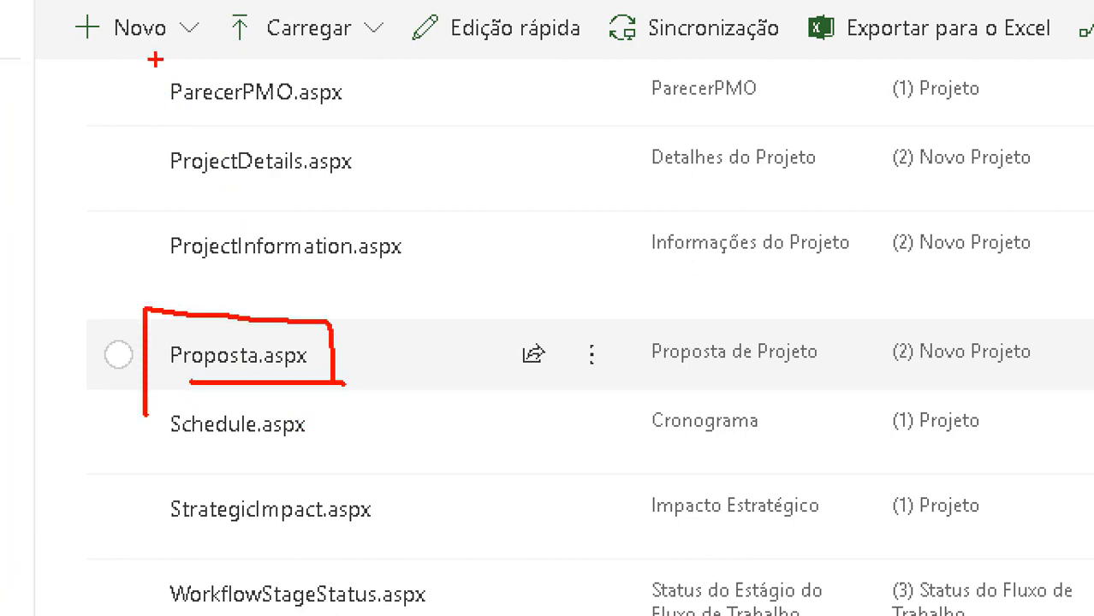
pyautogui.moveTo(156, 59)
pyautogui.mouseDown()
pyautogui.moveTo(387, 147)
pyautogui.moveTo(269, 55)
pyautogui.moveTo(190, 51)
pyautogui.mouseUp()
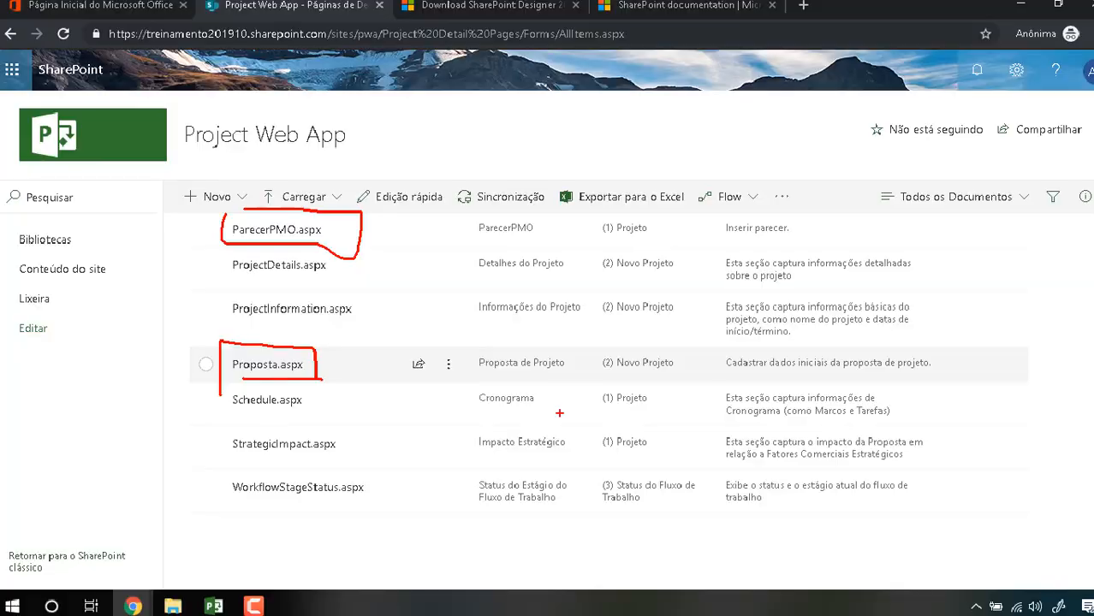
pyautogui.press('Escape')
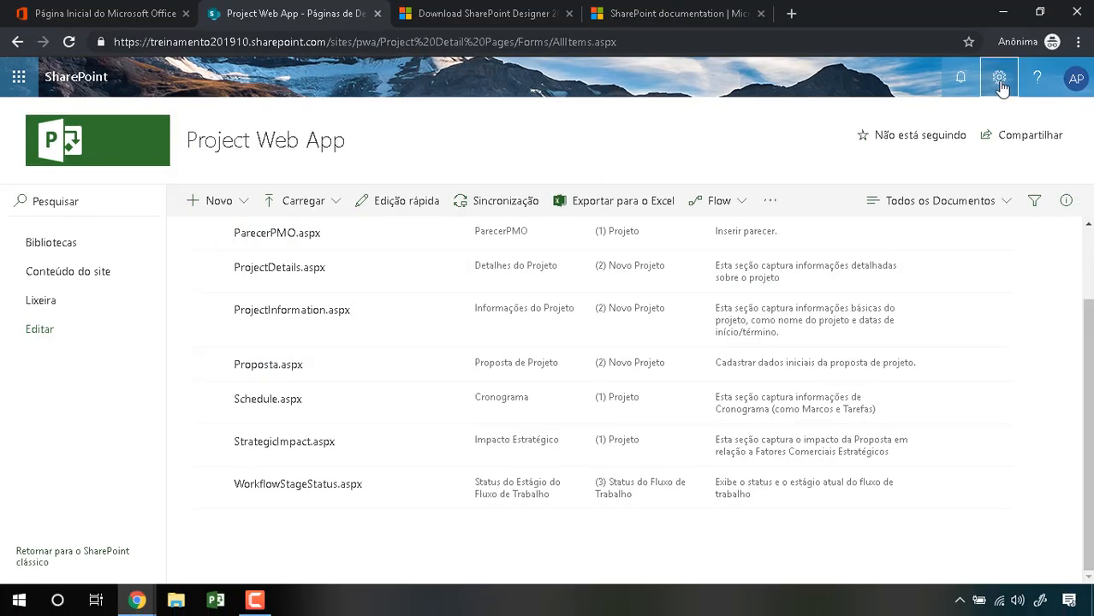
# Step: Open and cancel the change-appearance options, then highlight Tipos de Projeto da Empresa
pyautogui.click(999, 77)
pyautogui.click(909, 368)
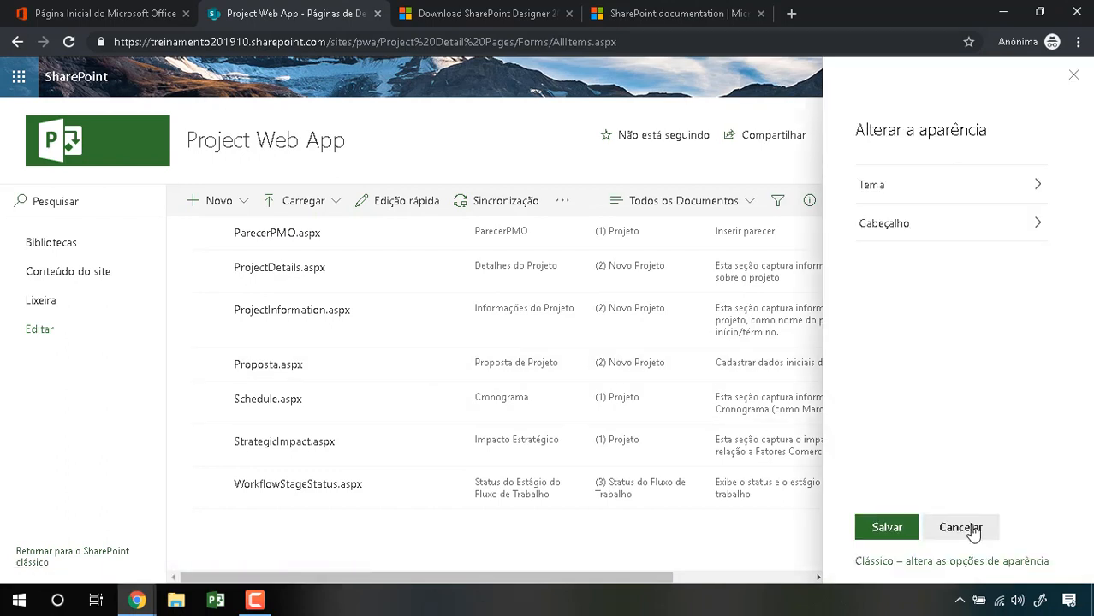
pyautogui.click(1075, 77)
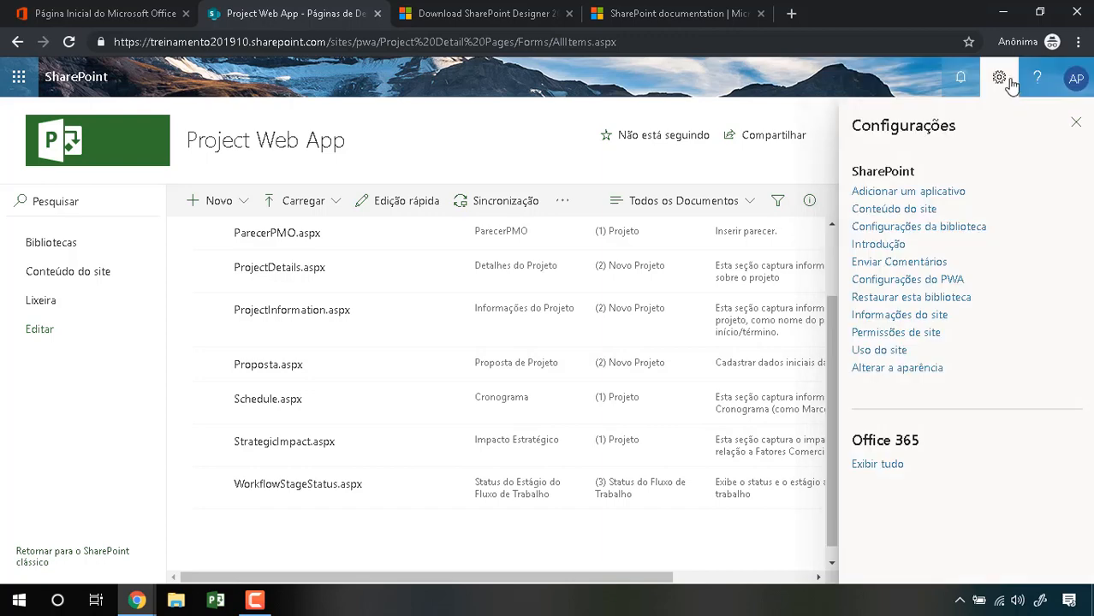
pyautogui.click(999, 78)
pyautogui.click(999, 79)
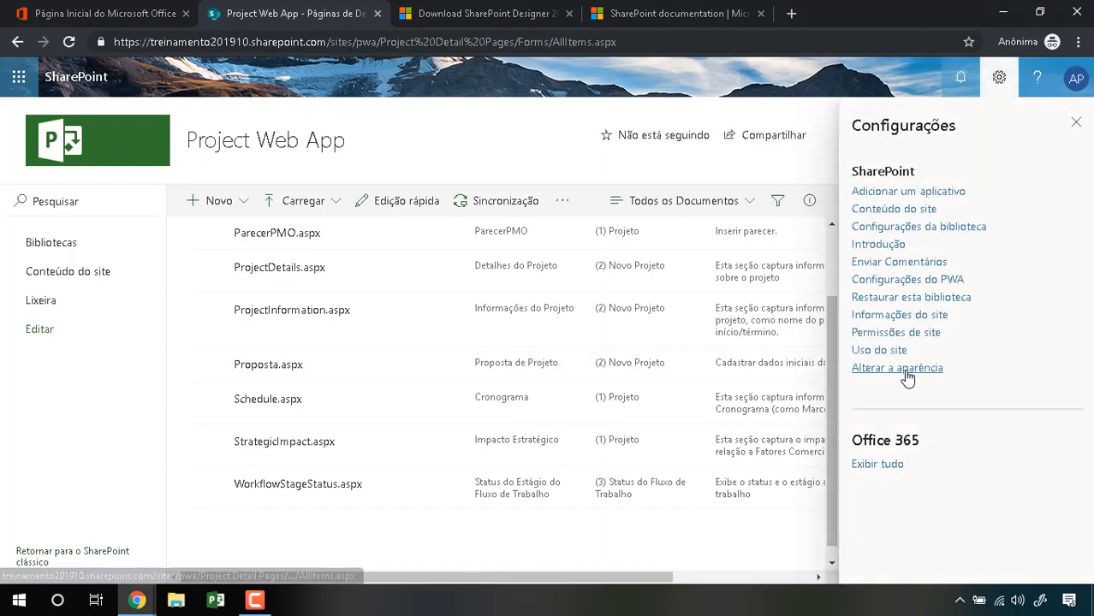
pyautogui.click(906, 372)
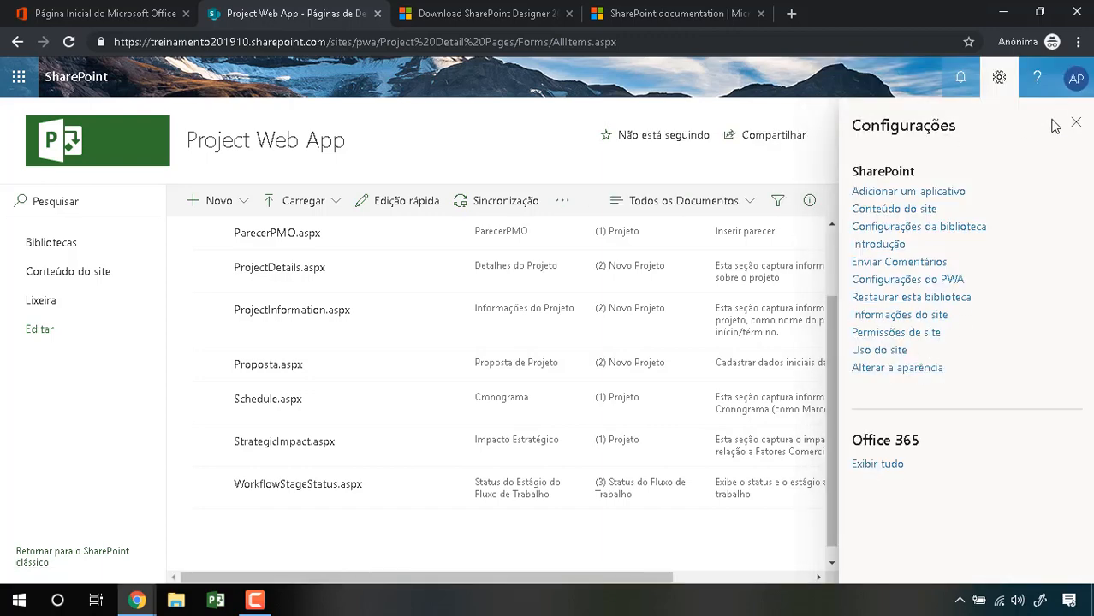
pyautogui.click(1076, 123)
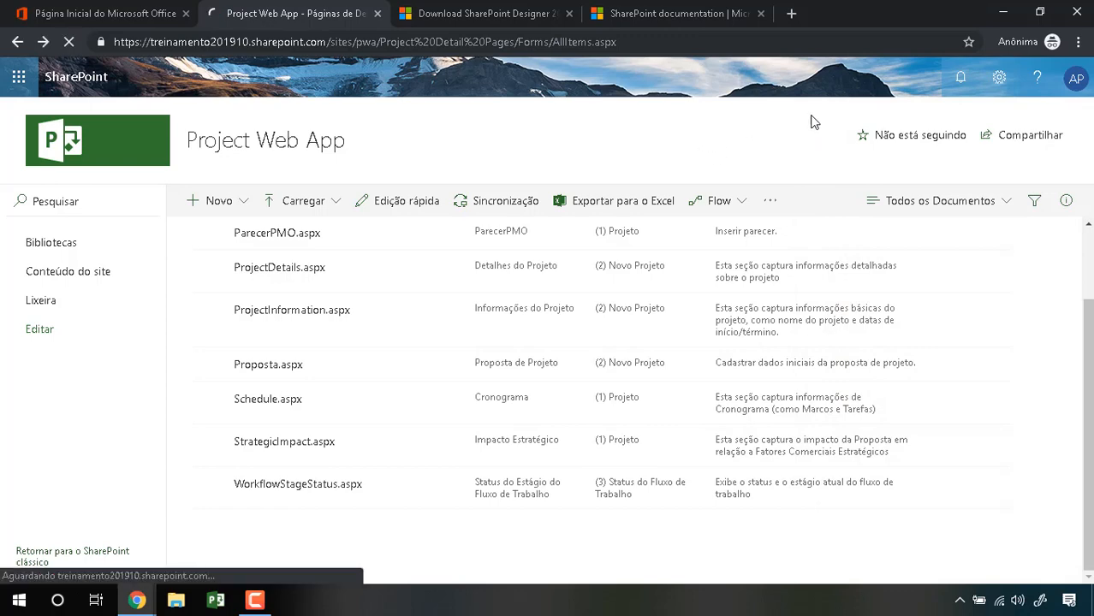
pyautogui.scroll(-1, 317, 489)
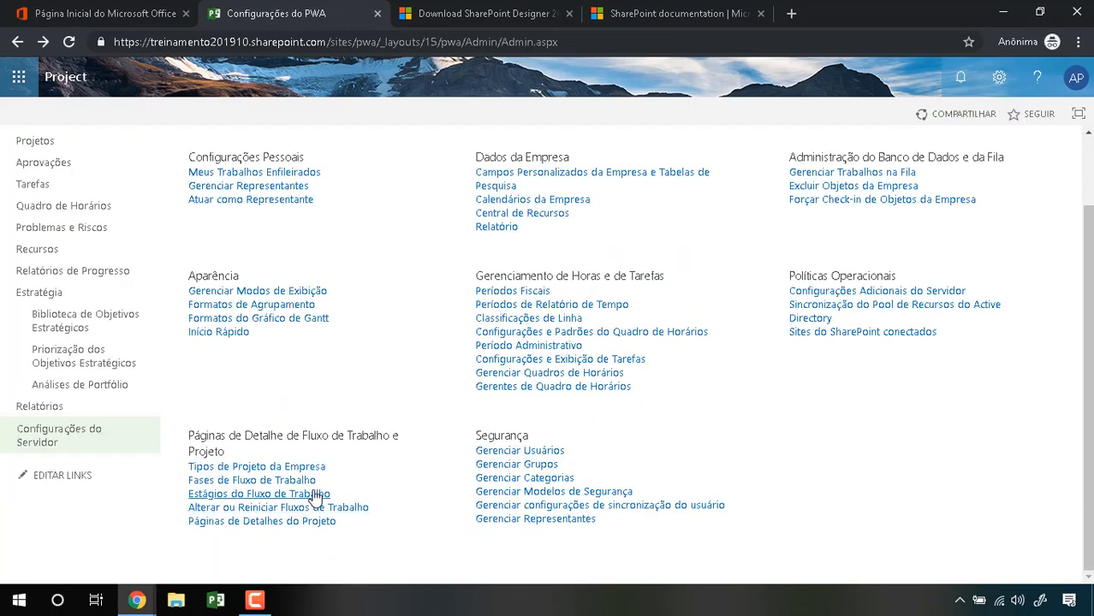
pyautogui.moveTo(346, 473); pyautogui.dragTo(188, 470)
# Step: Switch to the SharePoint Designer download tab and underline its trent.im address
pyautogui.click(377, 482)
pyautogui.click(470, 17)
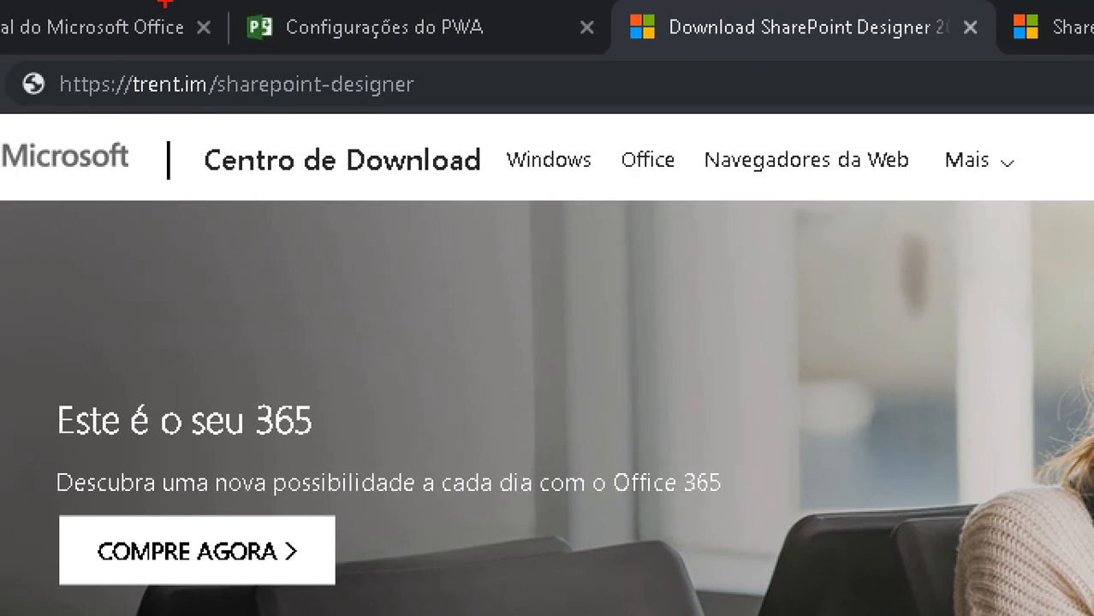
pyautogui.moveTo(67, 37)
pyautogui.mouseDown()
pyautogui.moveTo(5, 140)
pyautogui.moveTo(330, 133)
pyautogui.moveTo(507, 56)
pyautogui.moveTo(129, 38)
pyautogui.moveTo(29, 56)
pyautogui.mouseUp()
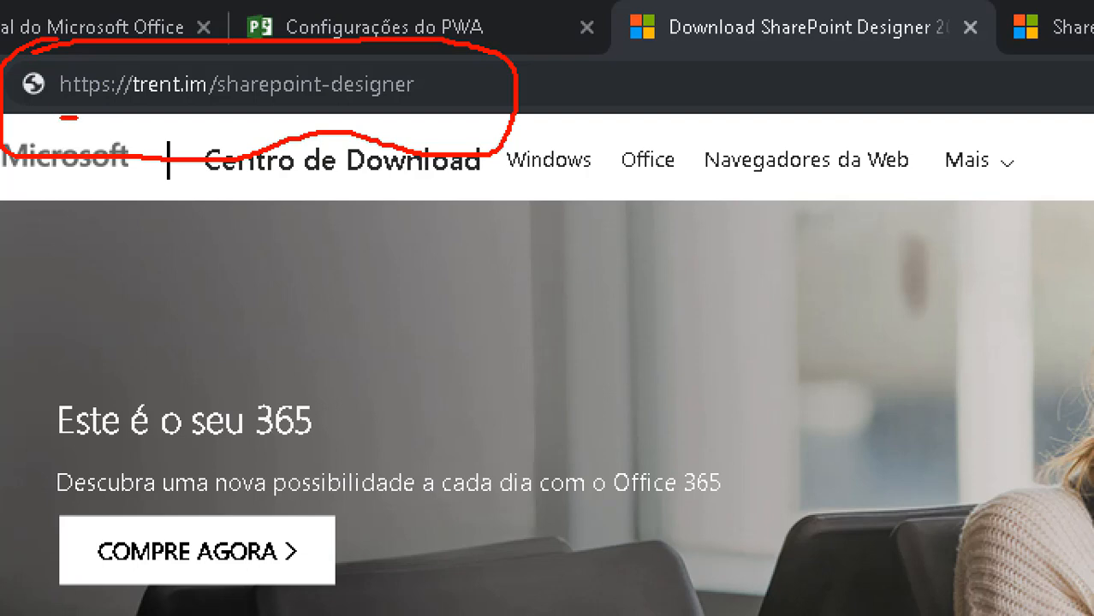
pyautogui.moveTo(77, 118); pyautogui.dragTo(244, 120)
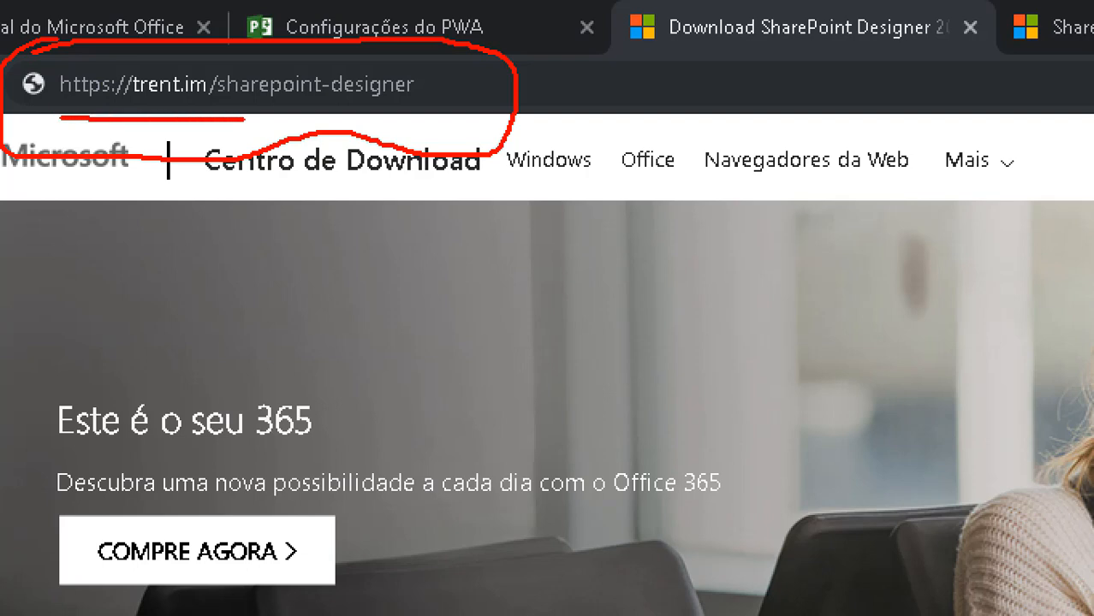
pyautogui.moveTo(245, 120); pyautogui.dragTo(443, 119)
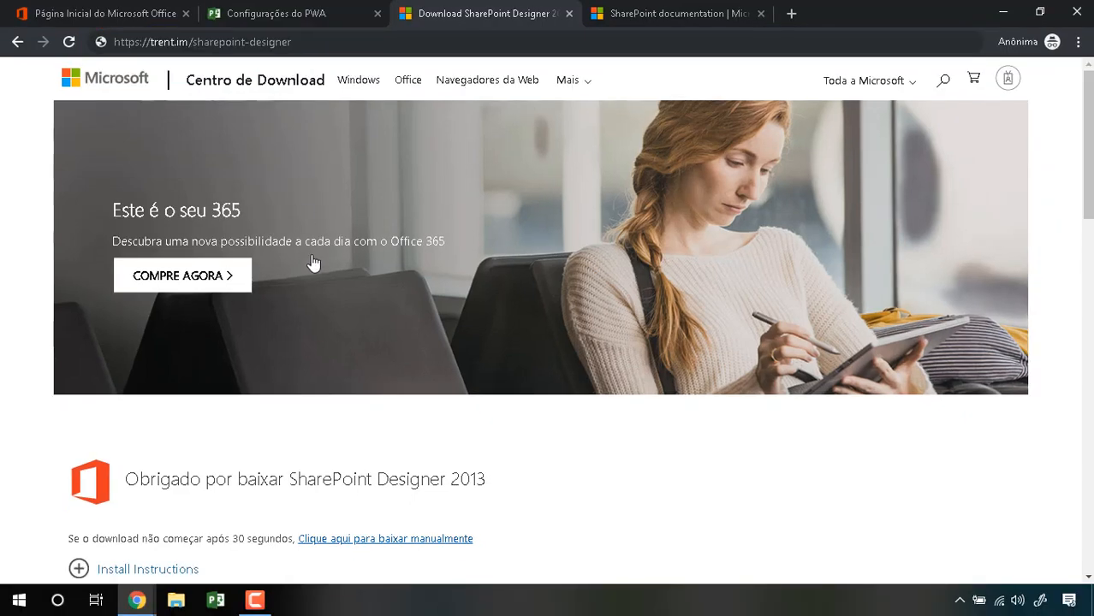
# Step: Scroll the download page and expand the popular downloads product categories
pyautogui.scroll(-5, 314, 263)
pyautogui.scroll(2, 314, 264)
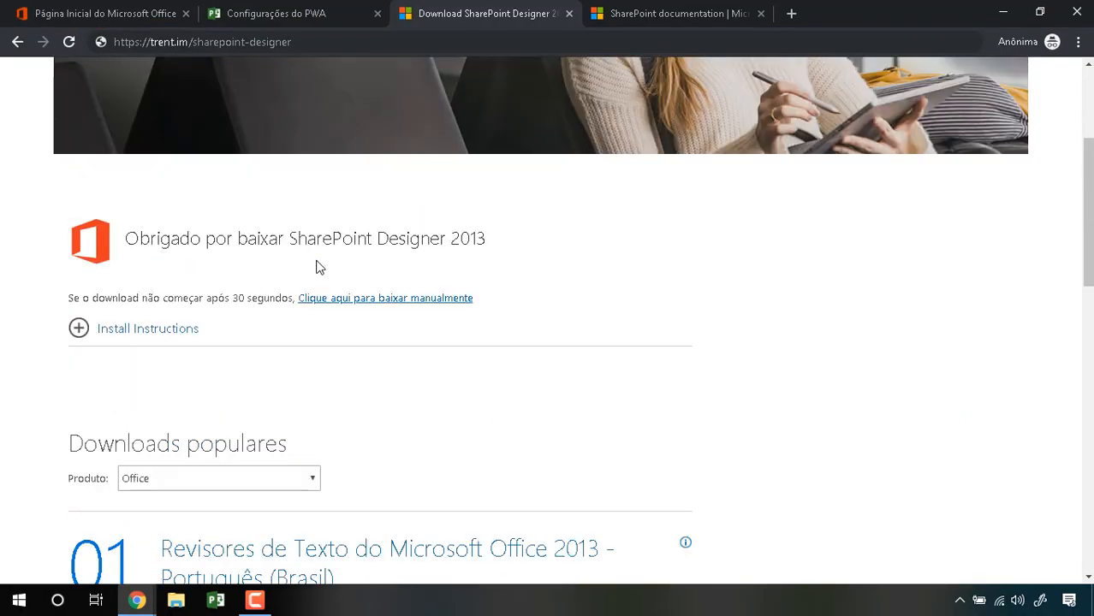
pyautogui.scroll(-2, 317, 291)
pyautogui.click(299, 324)
pyautogui.scroll(5, 355, 300)
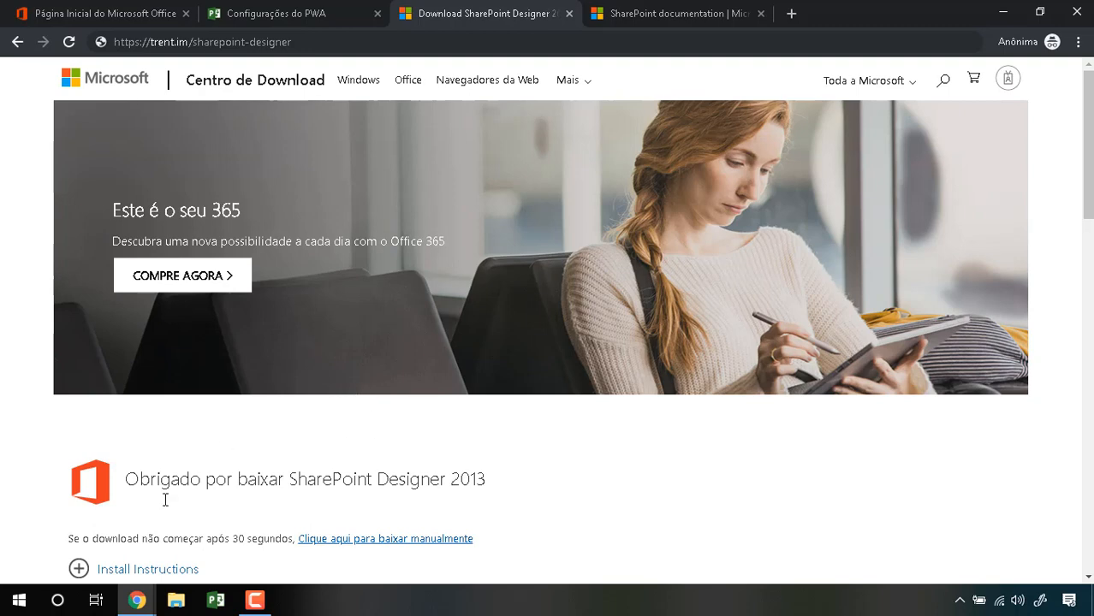
# Step: Search 'share' to launch SharePoint Designer 2013, then bring the Chrome download page back
pyautogui.click(55, 601)
pyautogui.write('share')
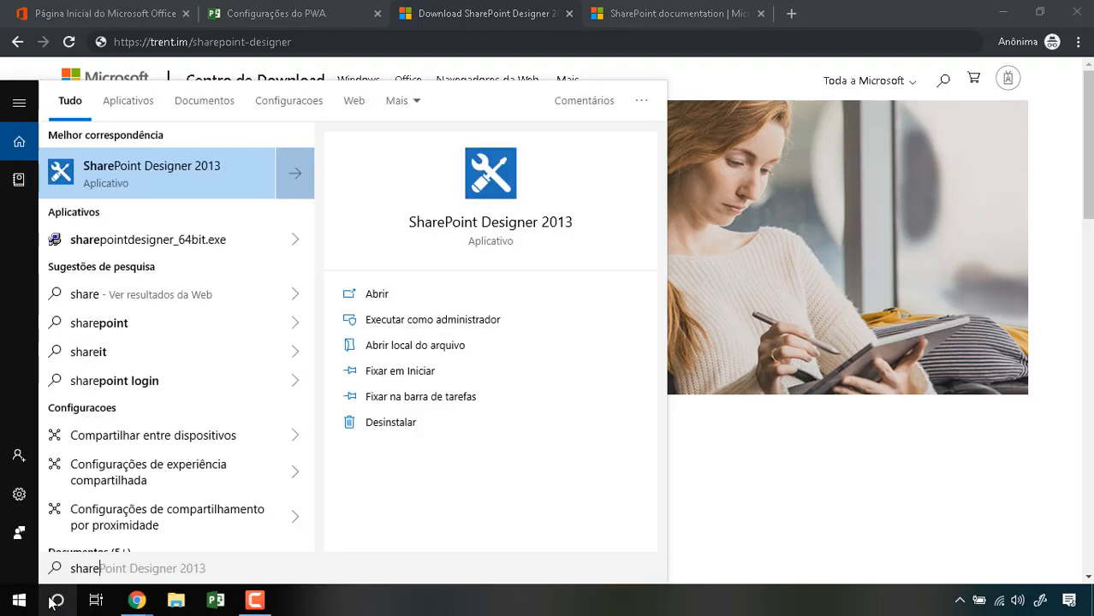
pyautogui.click(197, 174)
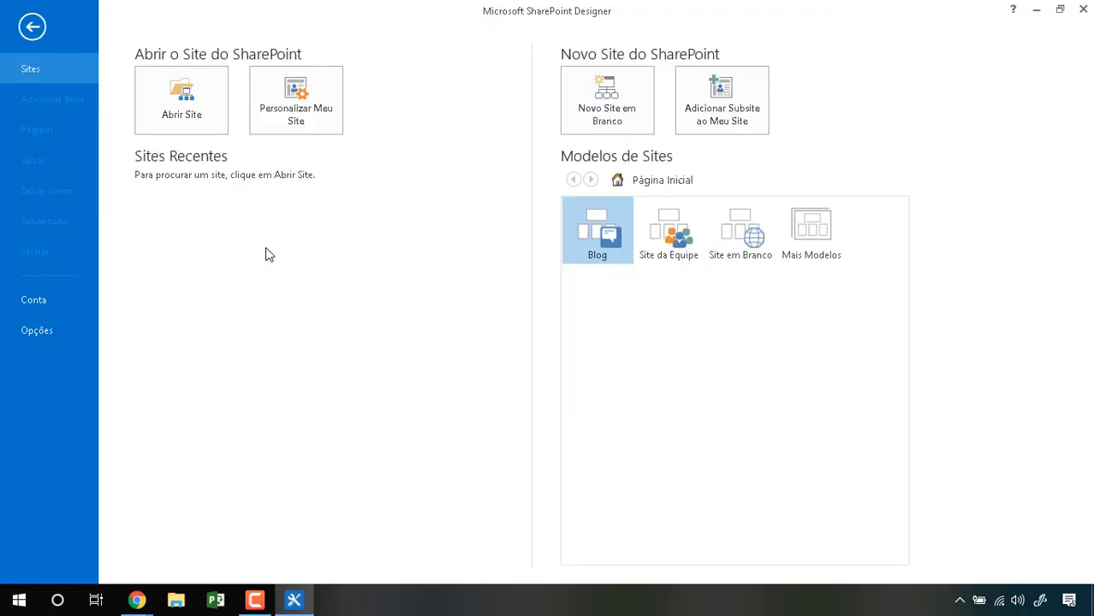
pyautogui.moveTo(151, 605)
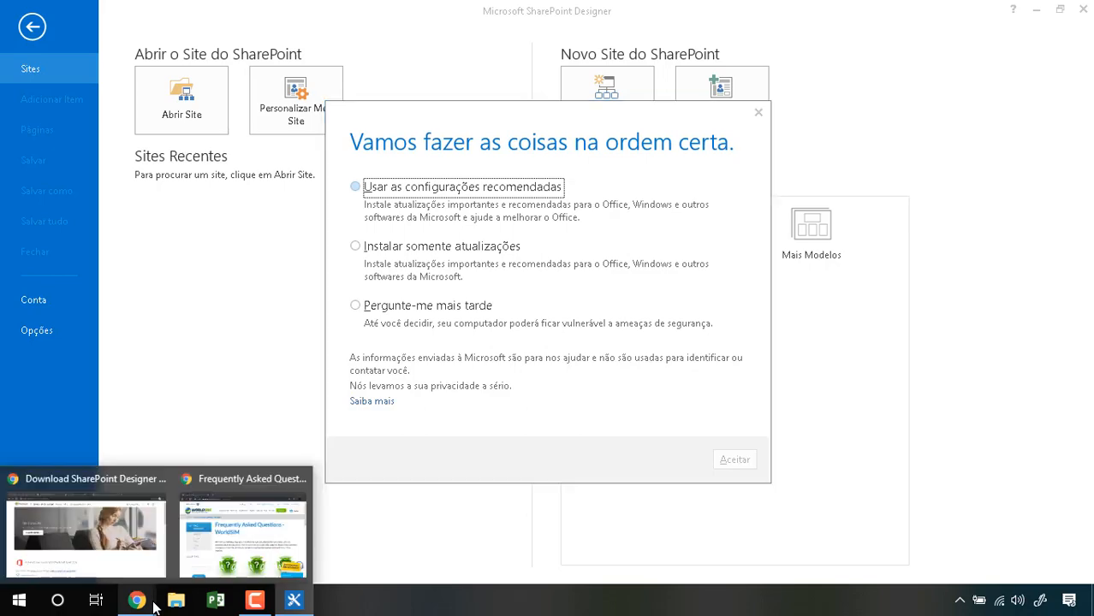
pyautogui.click(155, 548)
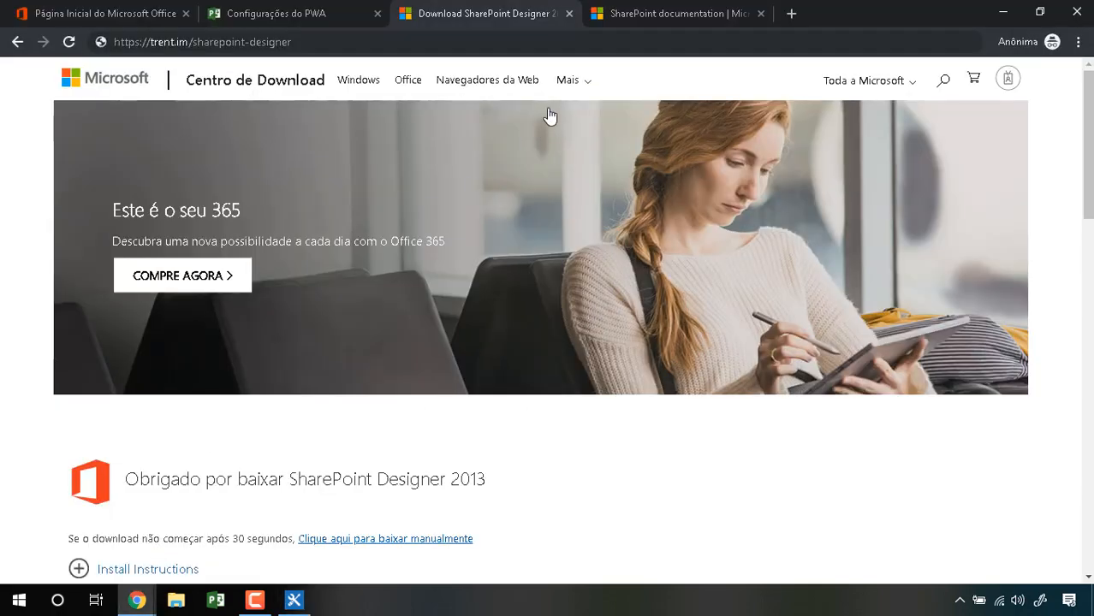
# Step: Switch to the SharePoint documentation tab and reload it with pt-br instead of en-us
pyautogui.click(680, 16)
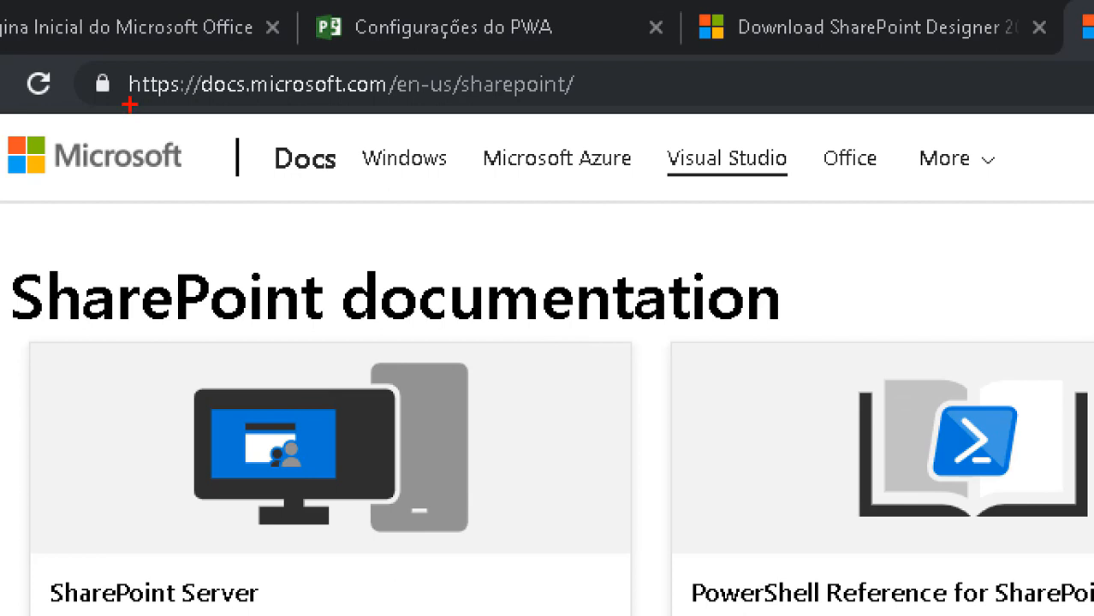
pyautogui.moveTo(130, 104); pyautogui.dragTo(373, 112)
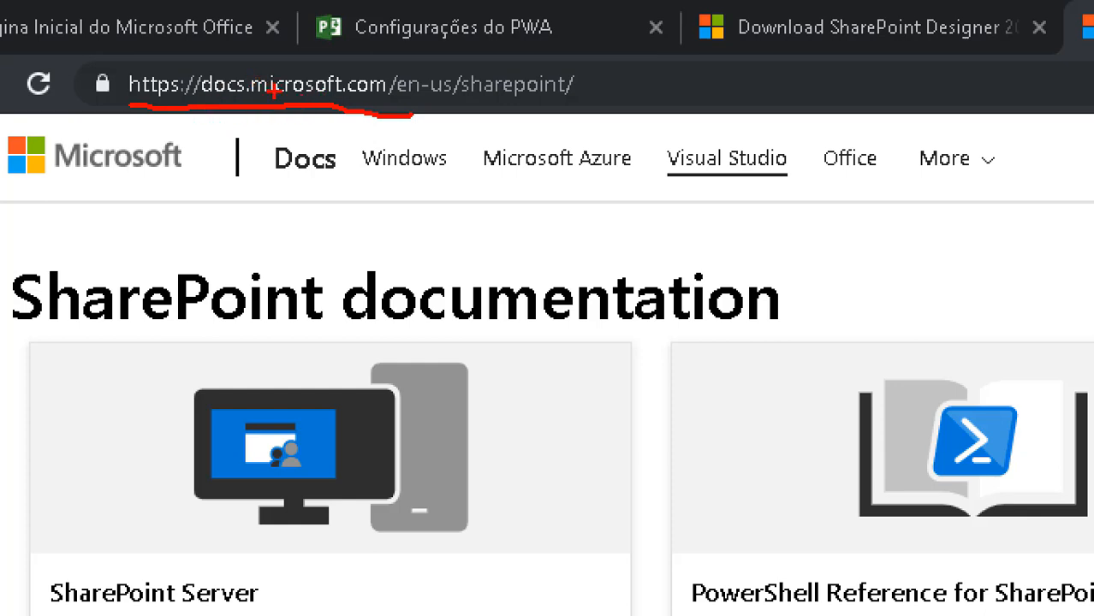
pyautogui.press('Escape')
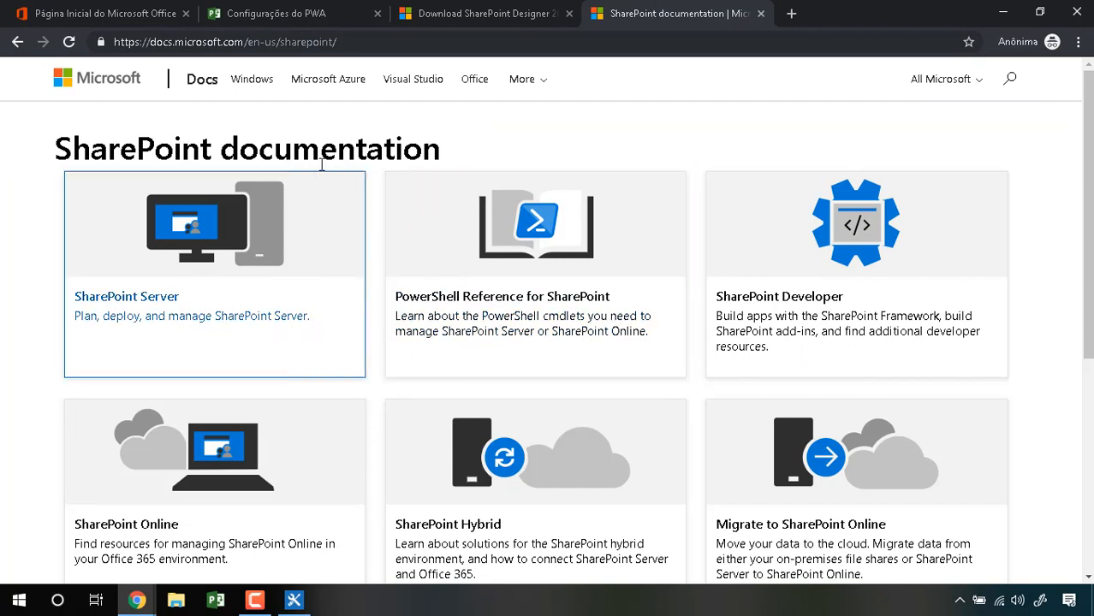
pyautogui.click(276, 48)
pyautogui.click(275, 43)
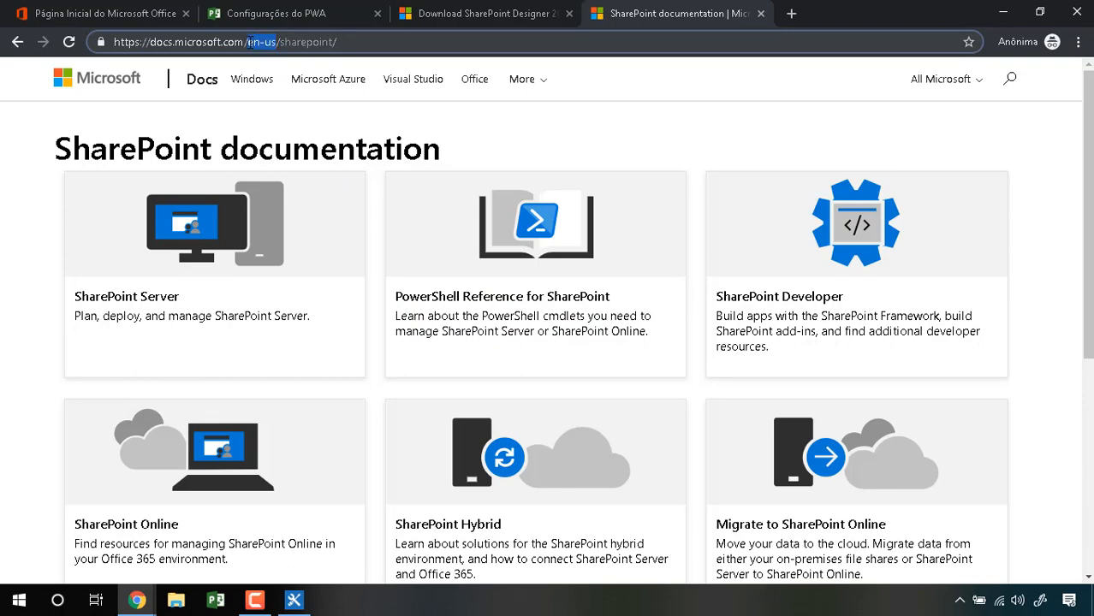
pyautogui.write('pt-br')
pyautogui.press('Return')
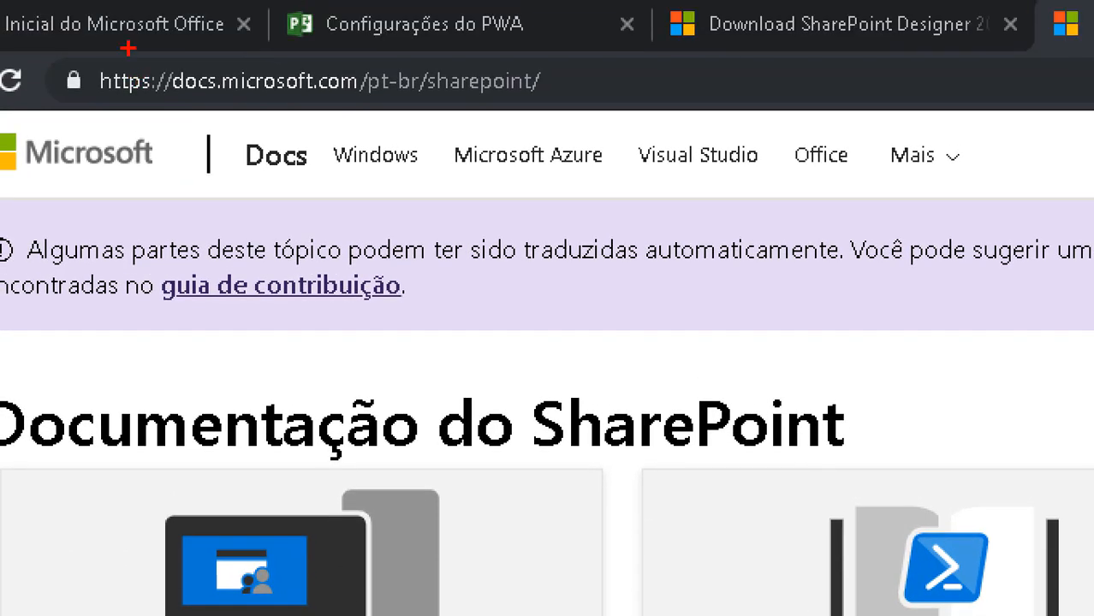
pyautogui.moveTo(93, 44)
pyautogui.mouseDown()
pyautogui.moveTo(317, 186)
pyautogui.moveTo(3, 53)
pyautogui.mouseUp()
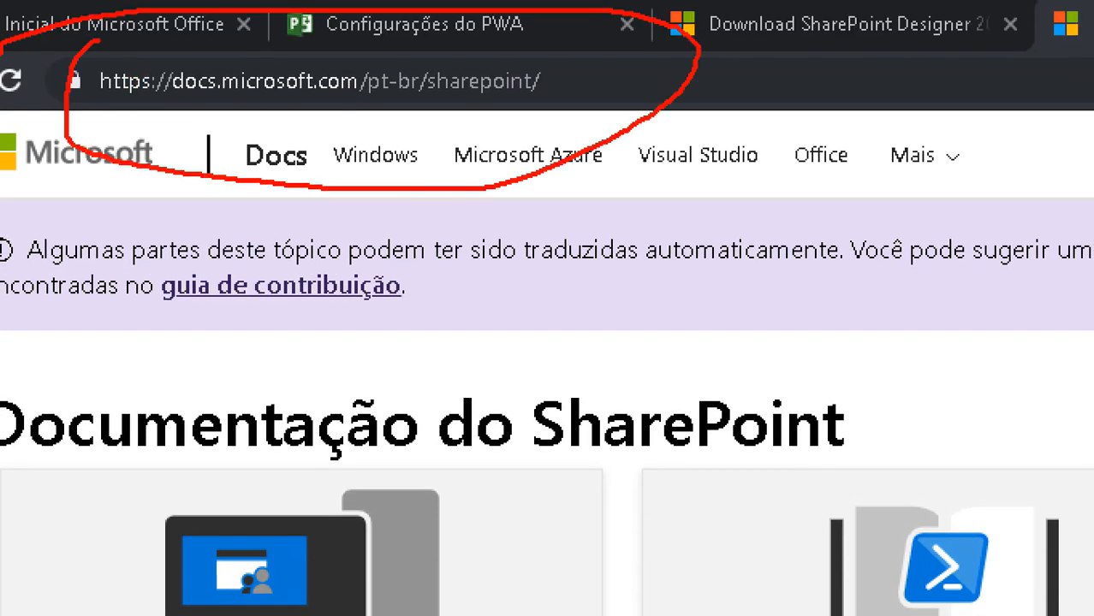
pyautogui.press('Escape')
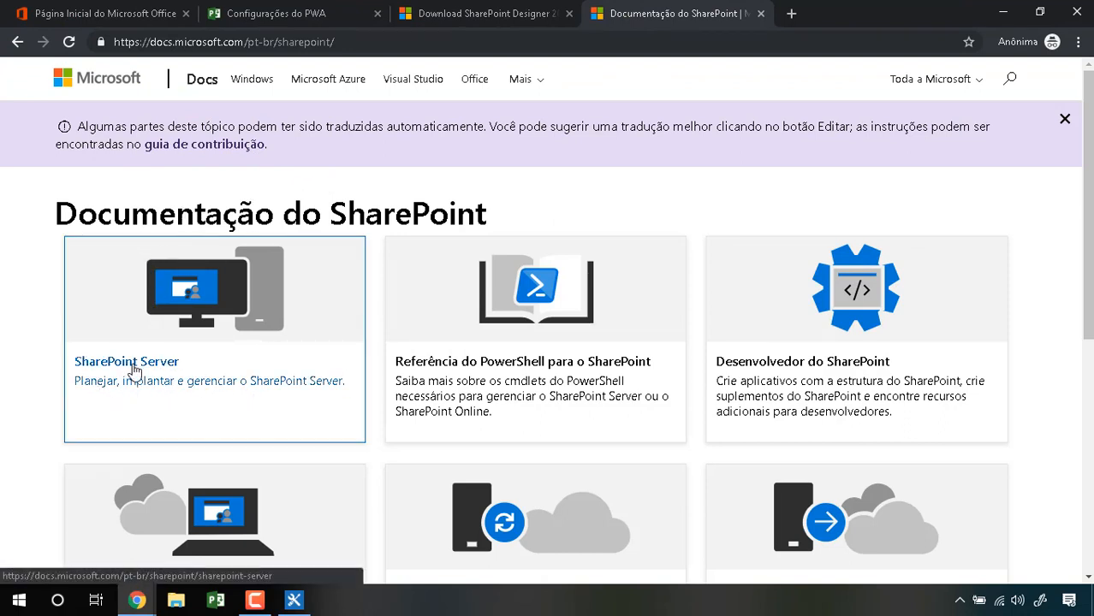
# Step: Open the Usuários finais documentation link in a new tab
pyautogui.scroll(-1, 593, 358)
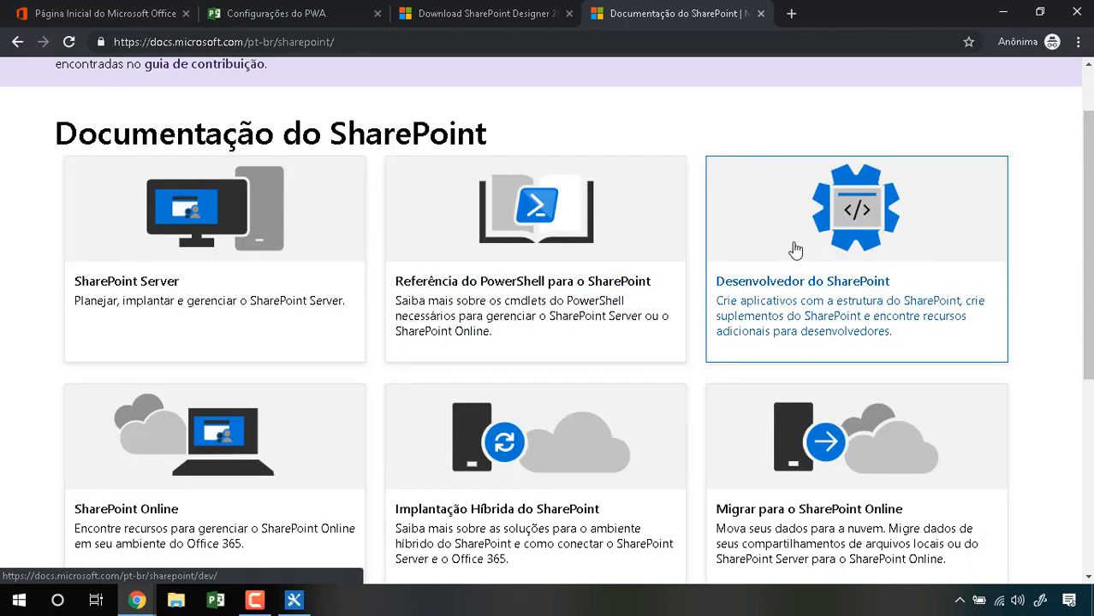
pyautogui.scroll(-2, 817, 260)
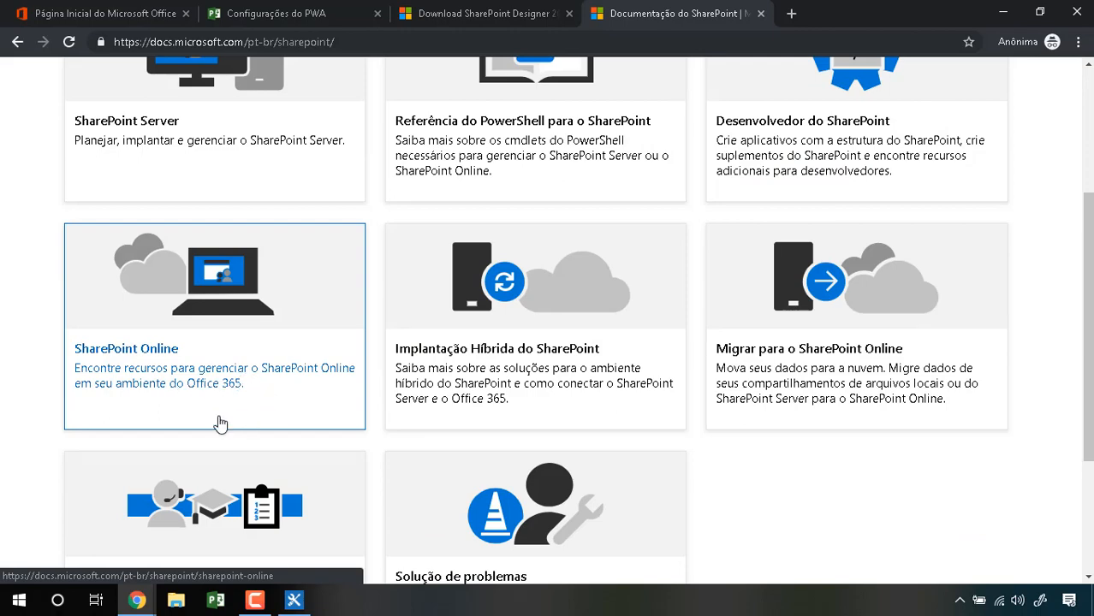
pyautogui.scroll(-2, 891, 394)
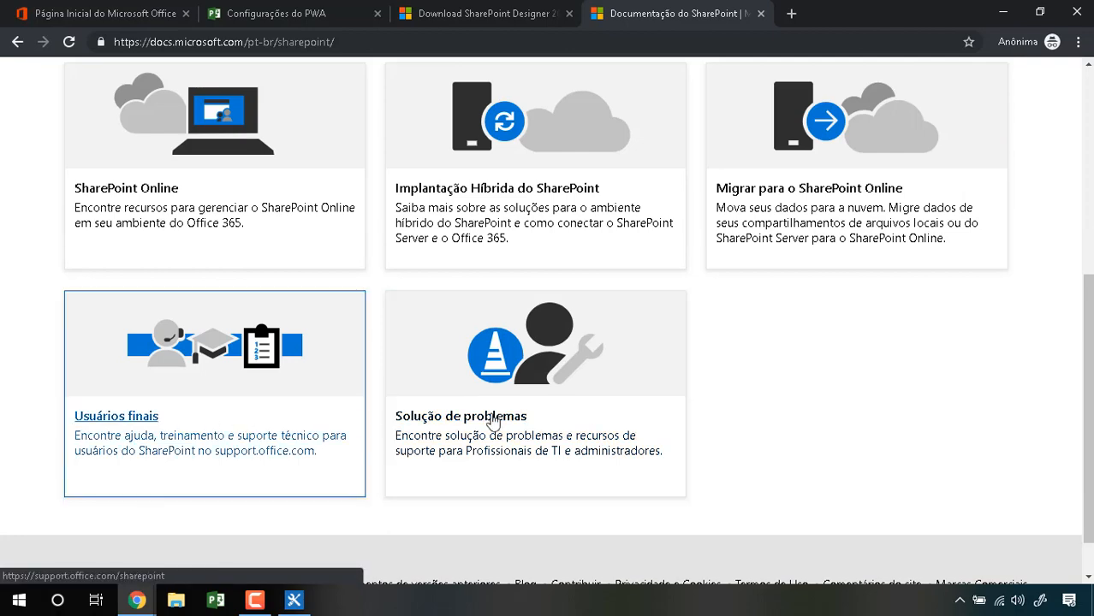
pyautogui.rightClick(117, 419)
pyautogui.click(154, 428)
pyautogui.scroll(5, 525, 196)
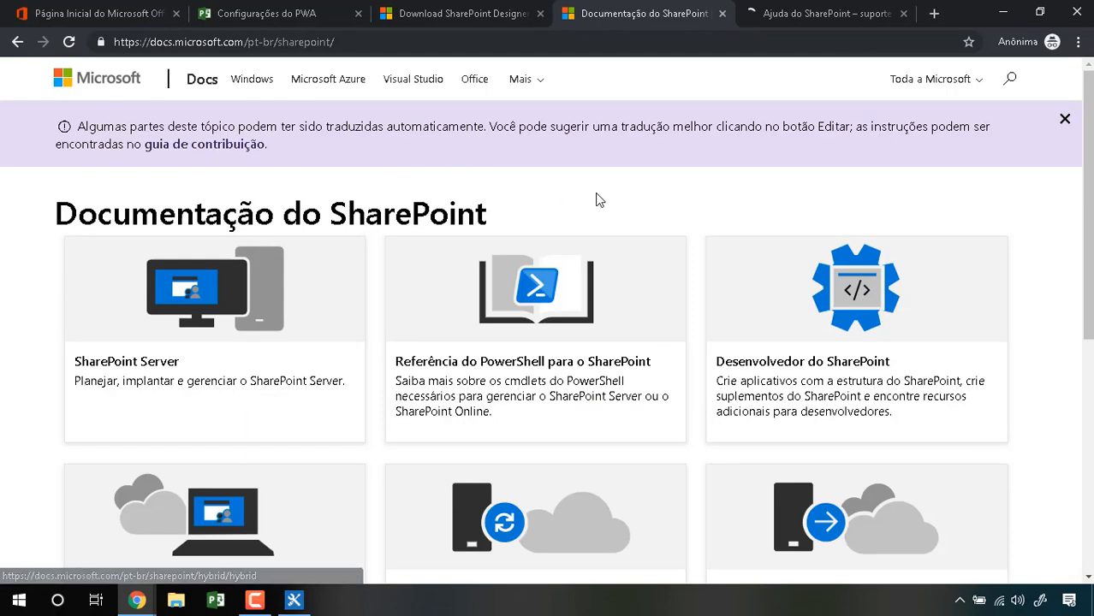
# Step: Open the Desenvolvedor do SharePoint and SharePoint Online links in new tabs
pyautogui.rightClick(770, 357)
pyautogui.click(808, 370)
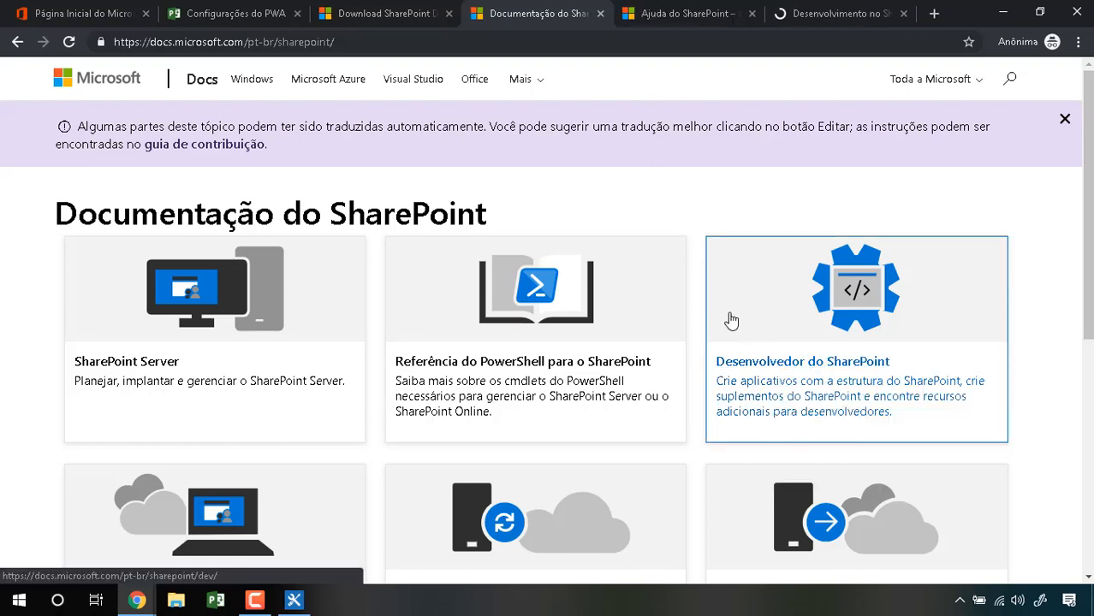
pyautogui.scroll(-1, 727, 318)
pyautogui.rightClick(159, 516)
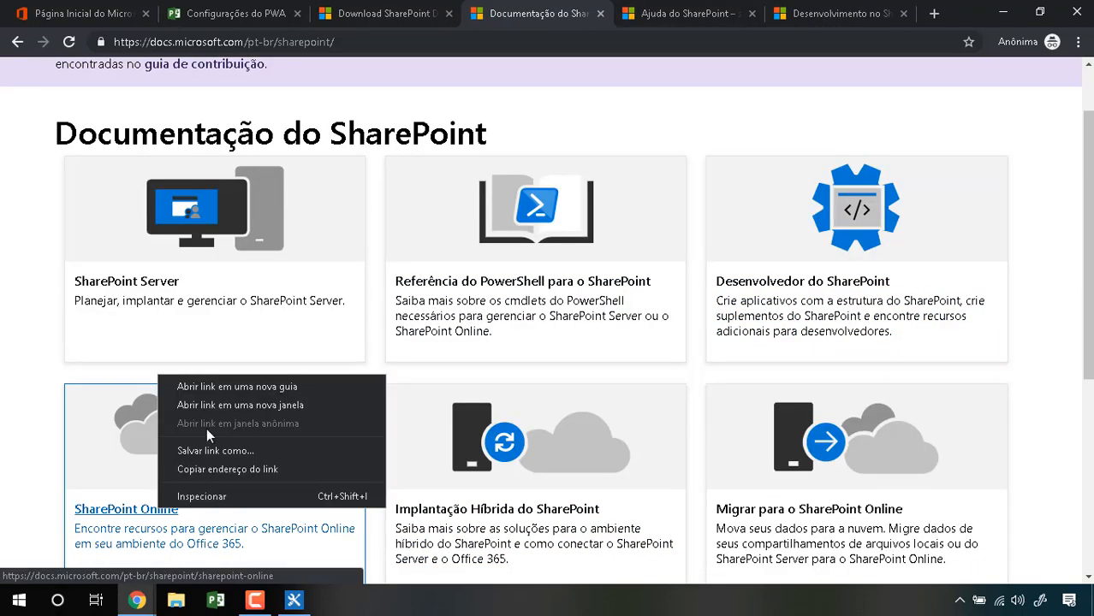
pyautogui.click(234, 386)
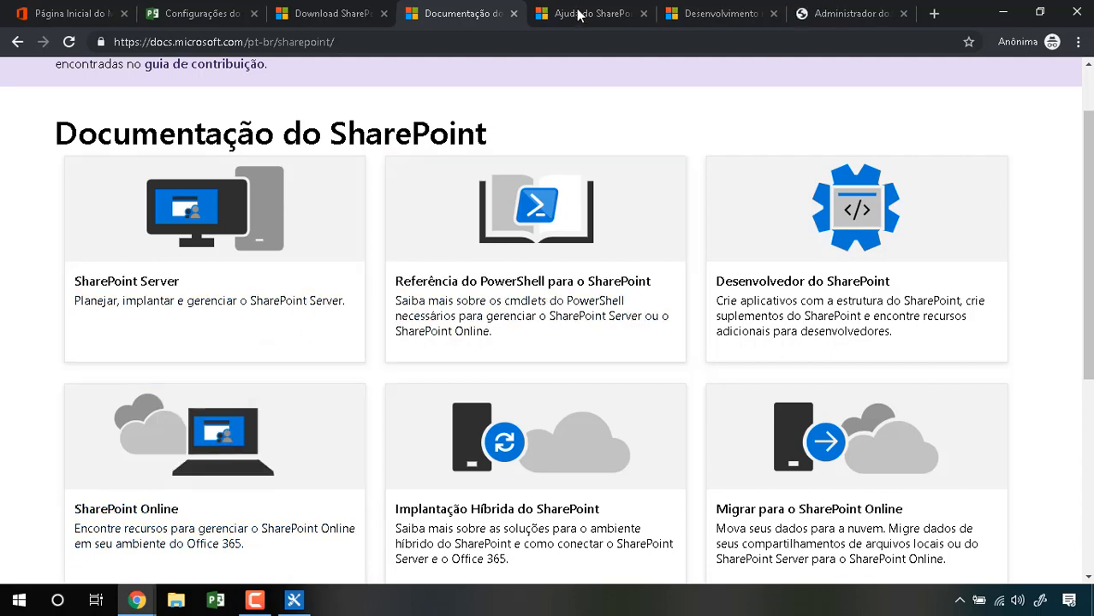
# Step: Scroll through the SharePoint help center page
pyautogui.click(589, 13)
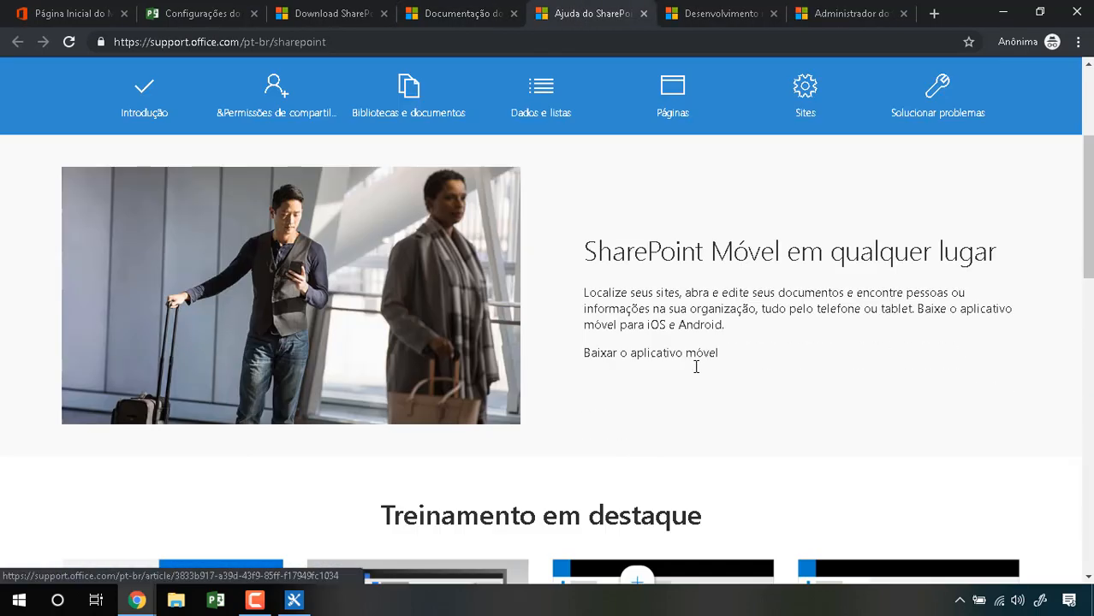
pyautogui.scroll(-5, 696, 368)
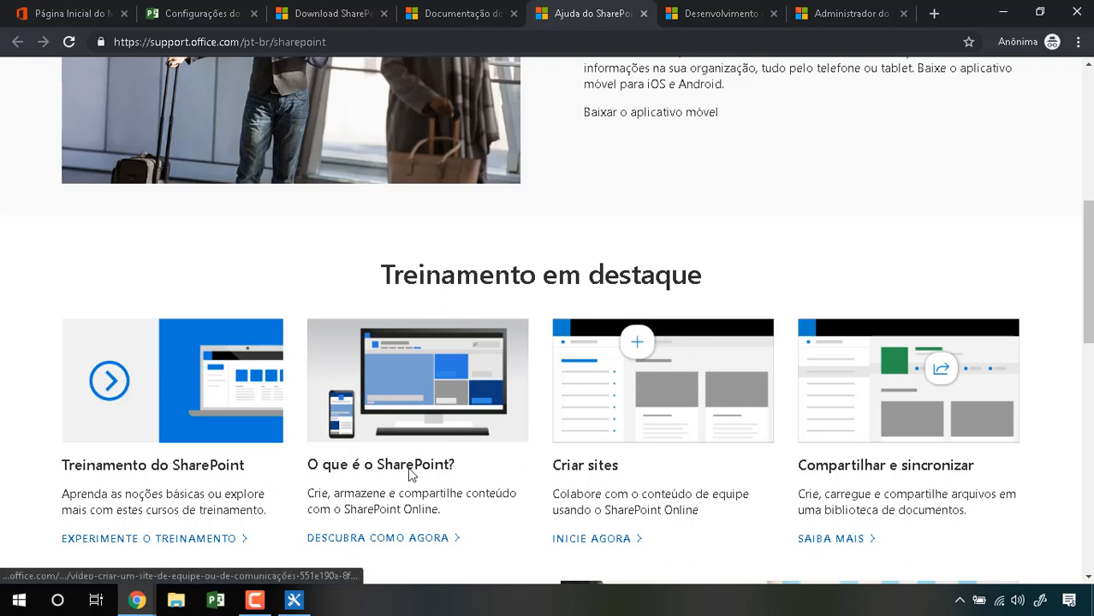
pyautogui.scroll(-2, 404, 469)
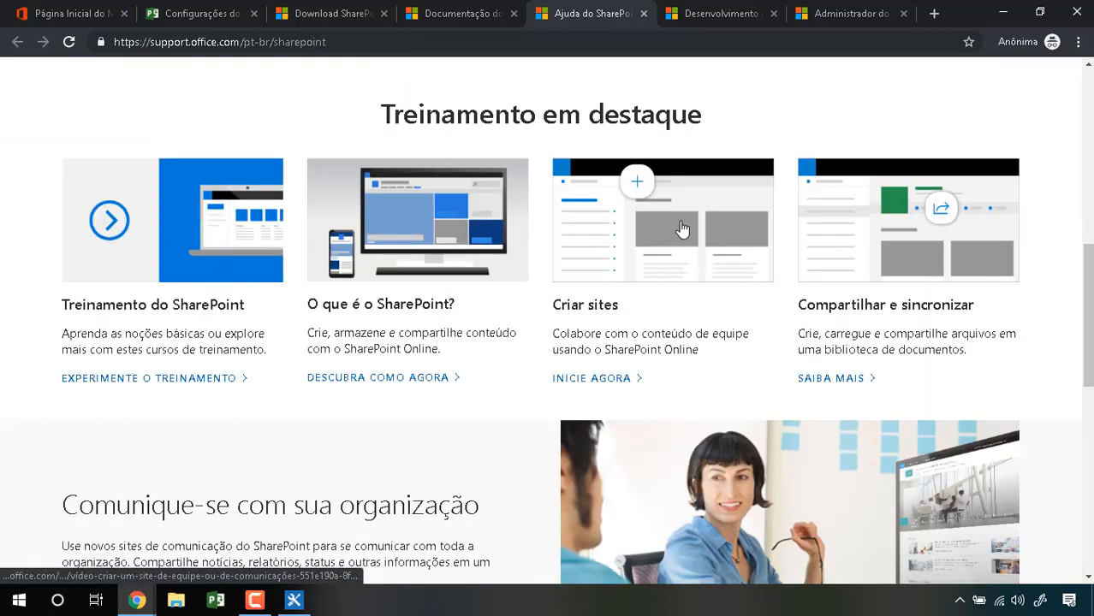
pyautogui.scroll(-1, 937, 224)
pyautogui.scroll(-6, 939, 222)
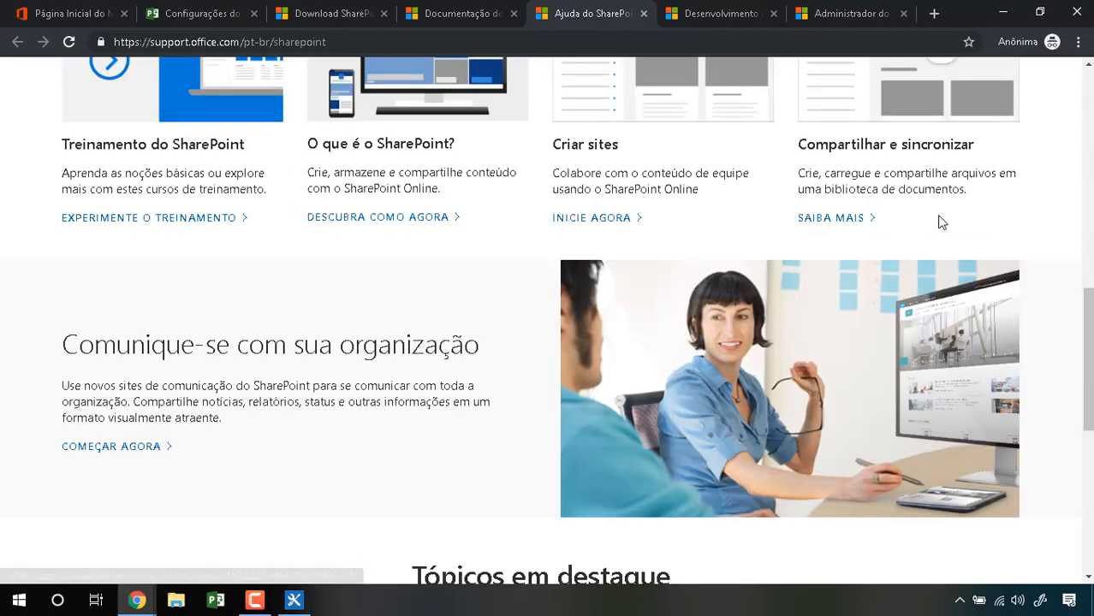
pyautogui.scroll(3, 940, 223)
pyautogui.scroll(12, 940, 220)
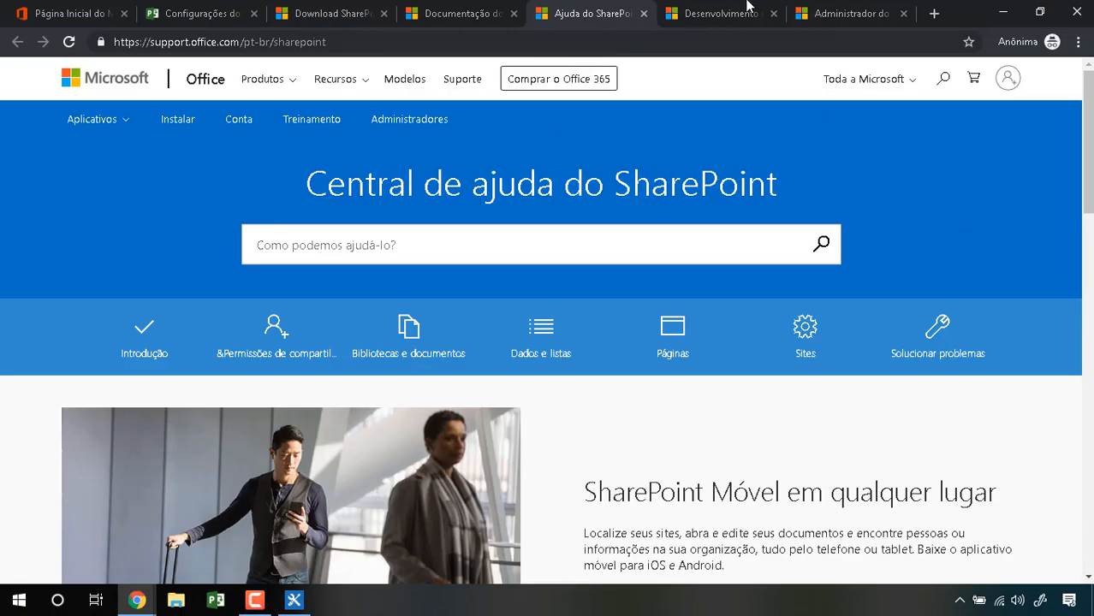
# Step: Scroll through the SharePoint development documentation page
pyautogui.click(723, 13)
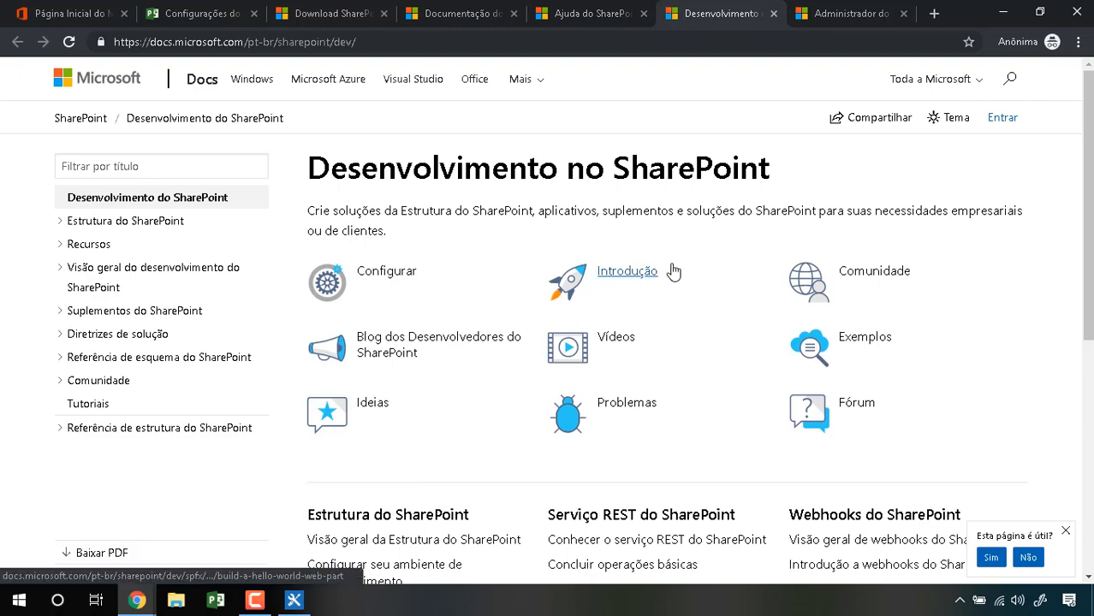
pyautogui.scroll(-1, 676, 271)
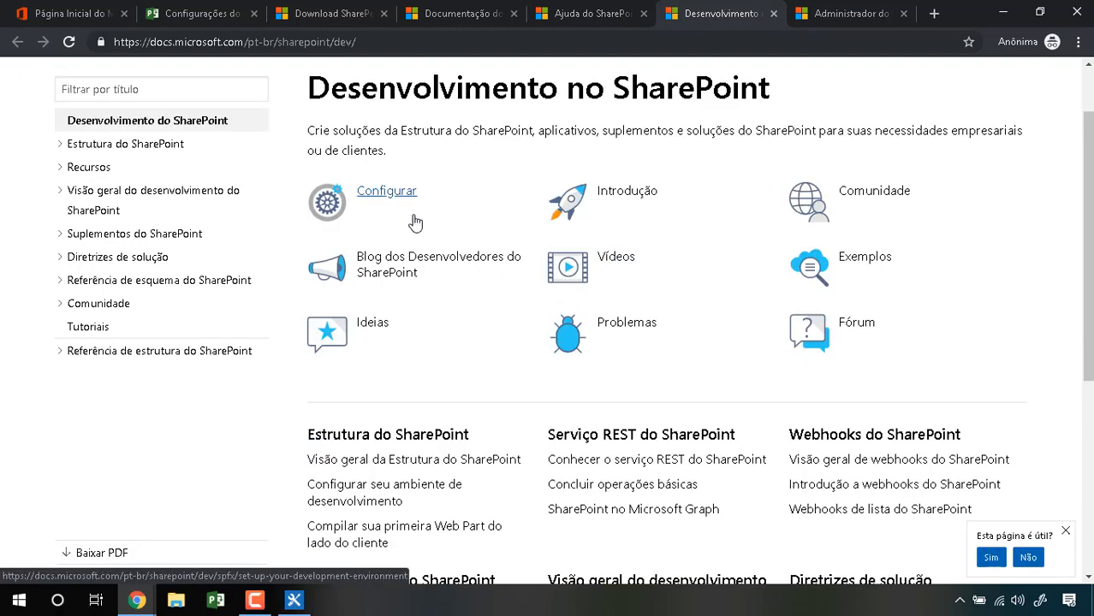
pyautogui.scroll(-1, 412, 346)
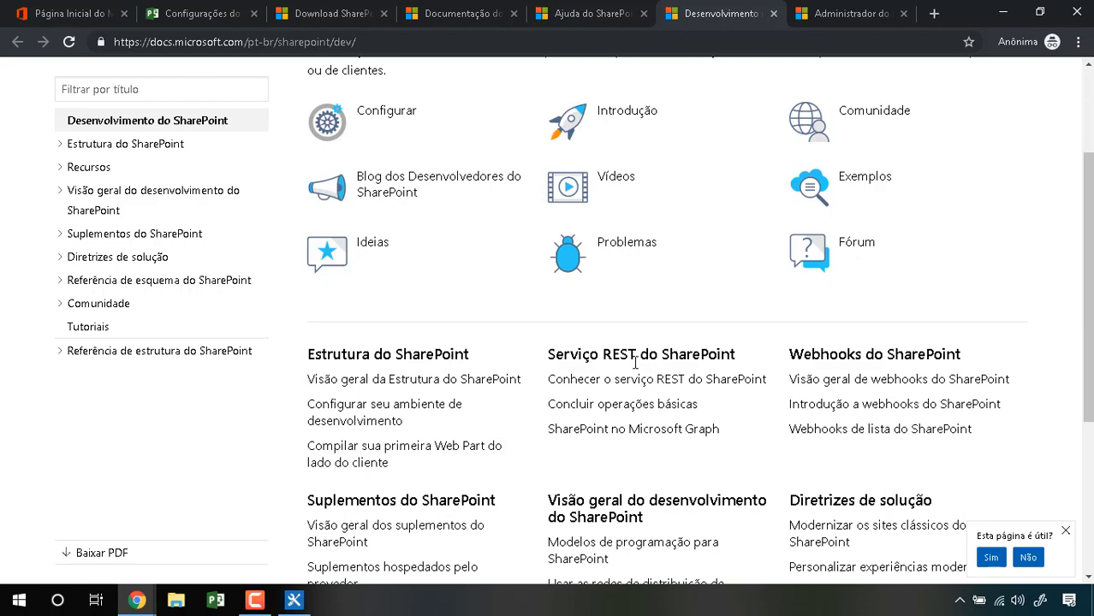
pyautogui.scroll(-3, 890, 360)
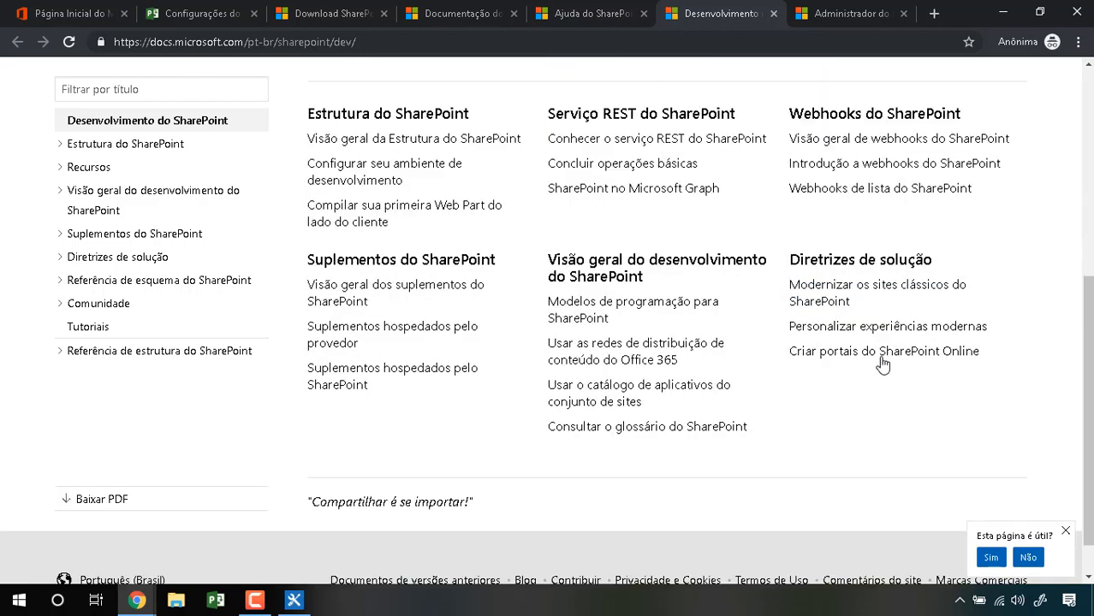
pyautogui.scroll(-1, 882, 362)
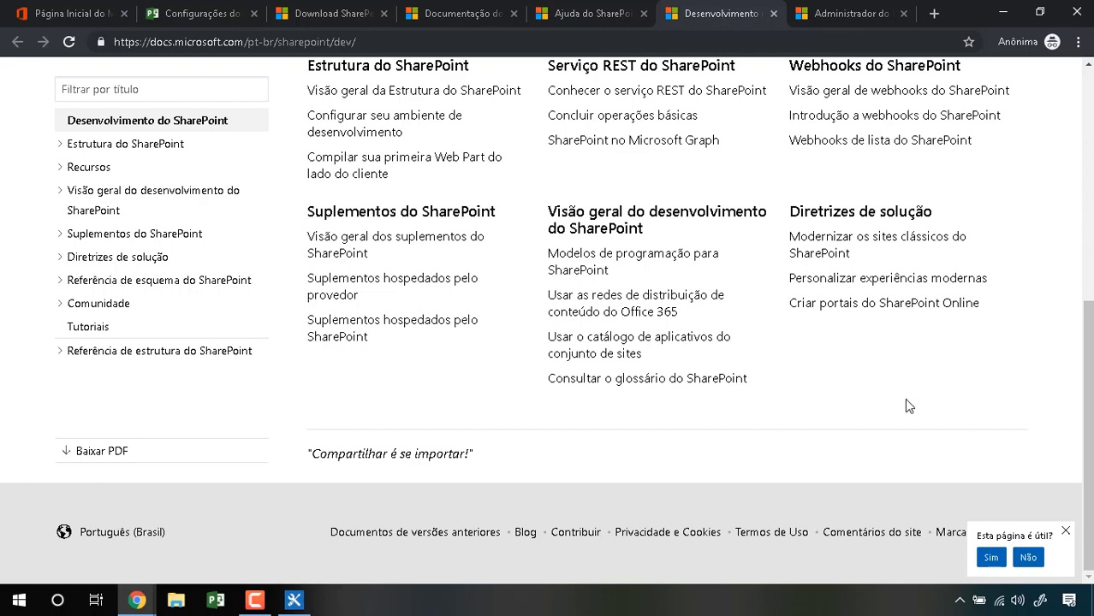
pyautogui.scroll(6, 909, 406)
# Step: Review the SharePoint Online administrator page, then return to the PWA settings tab
pyautogui.click(830, 12)
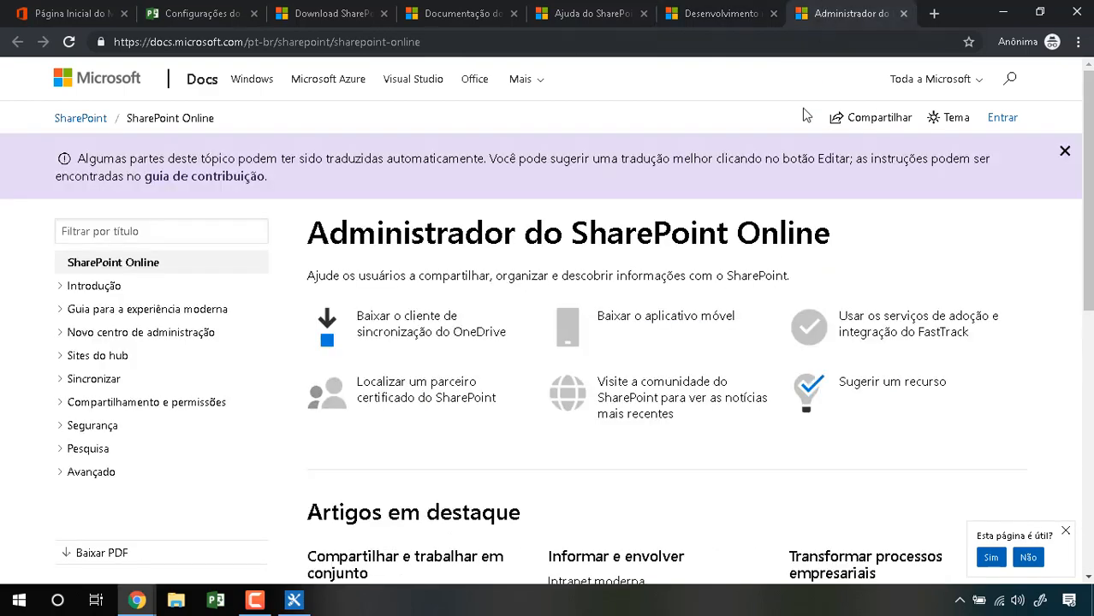
pyautogui.scroll(-1, 522, 268)
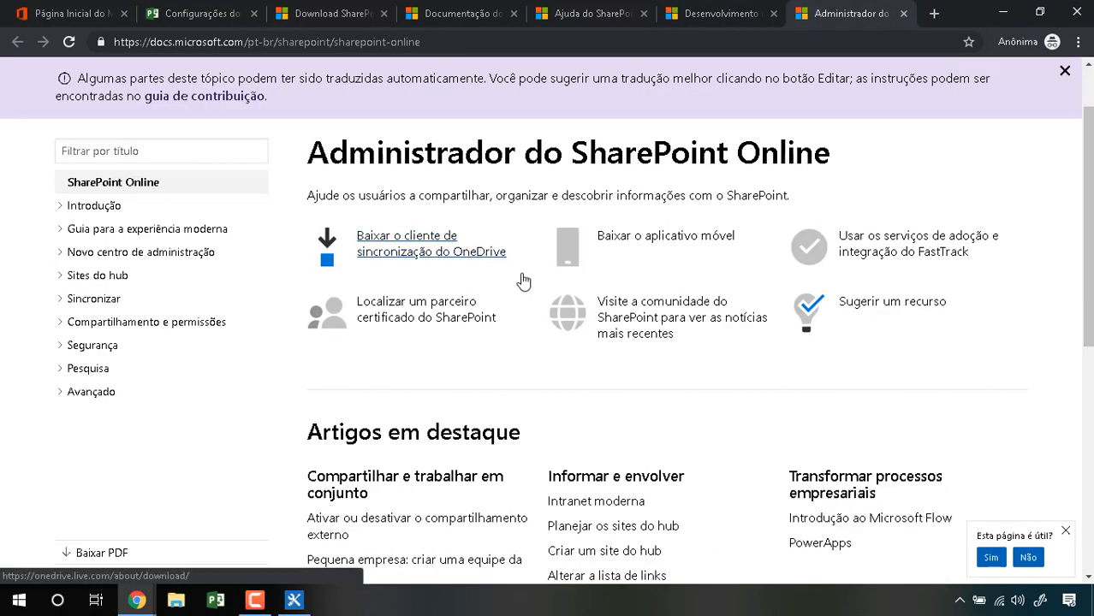
pyautogui.scroll(-1, 523, 282)
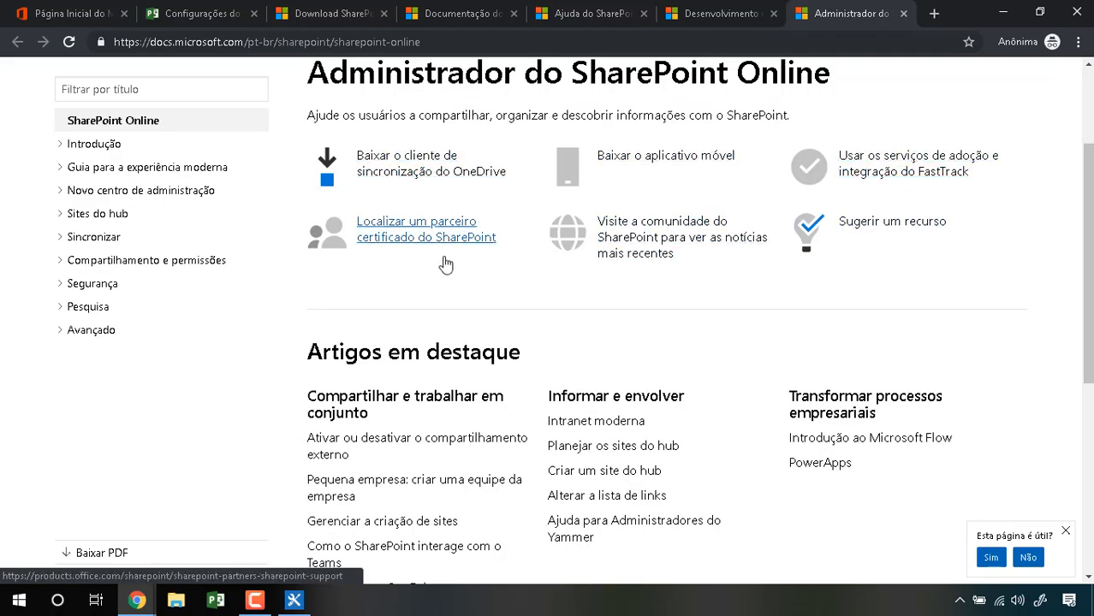
pyautogui.scroll(-2, 447, 267)
pyautogui.scroll(-3, 315, 280)
pyautogui.scroll(7, 489, 296)
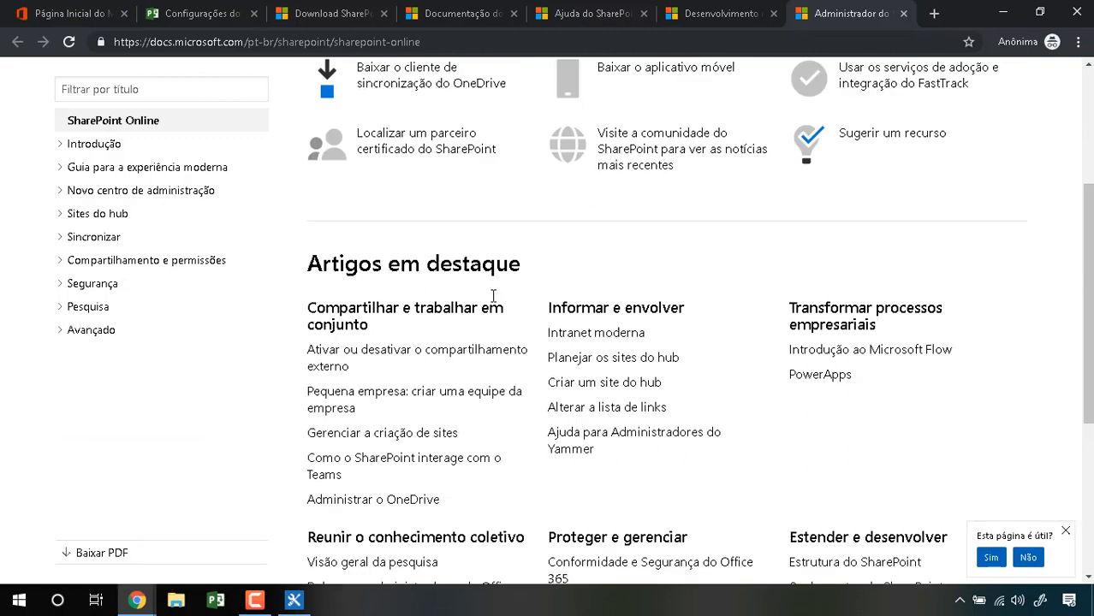
pyautogui.click(612, 13)
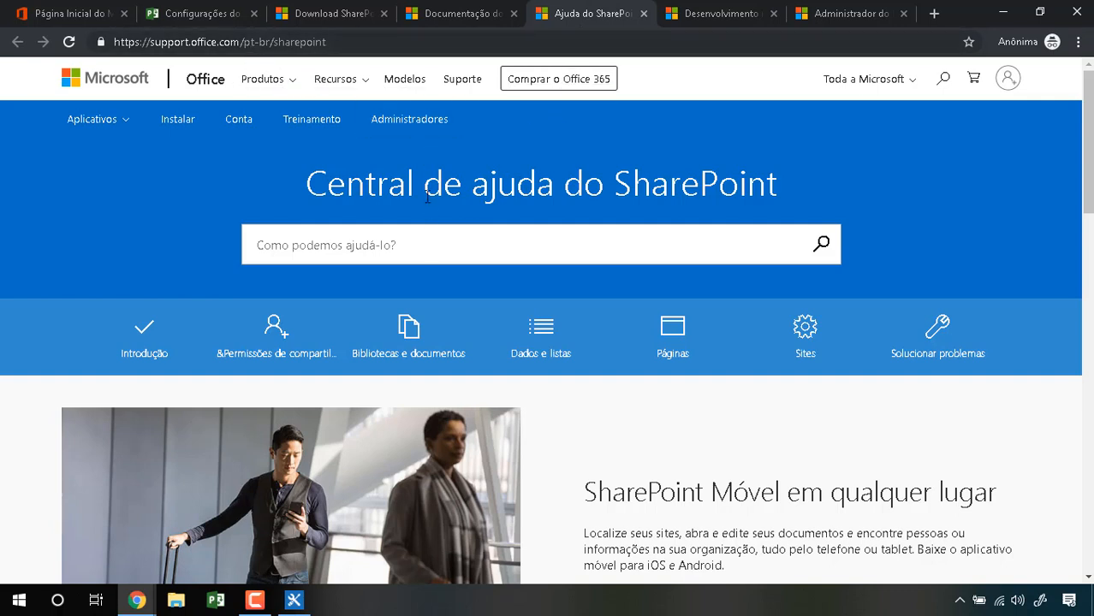
pyautogui.click(227, 23)
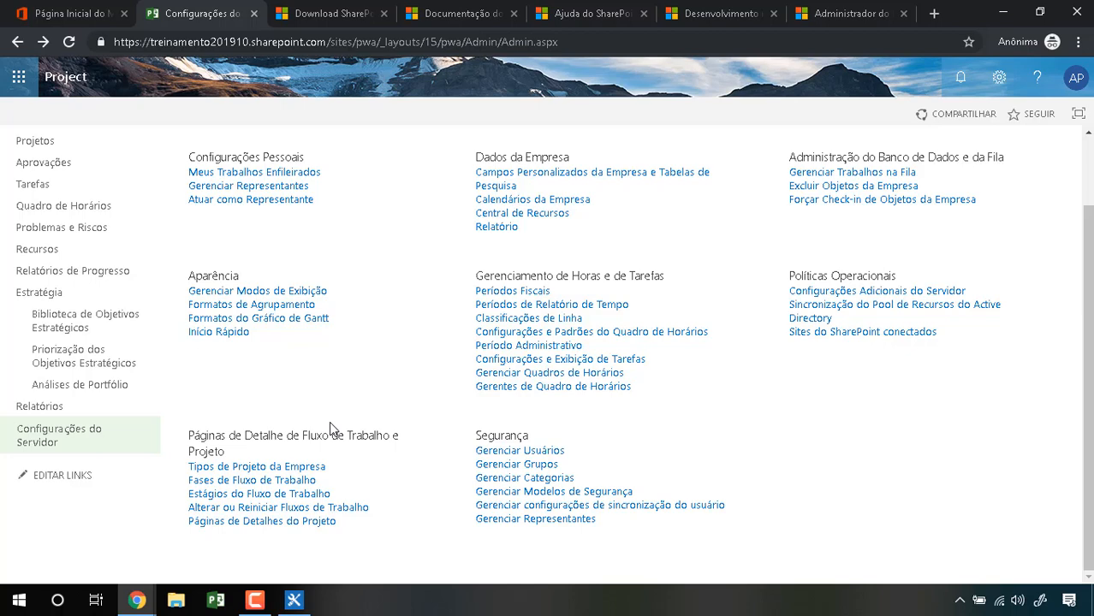
# Step: From the Office 365 home, open the Microsoft 365 admin center, then the SharePoint admin center
pyautogui.click(62, 10)
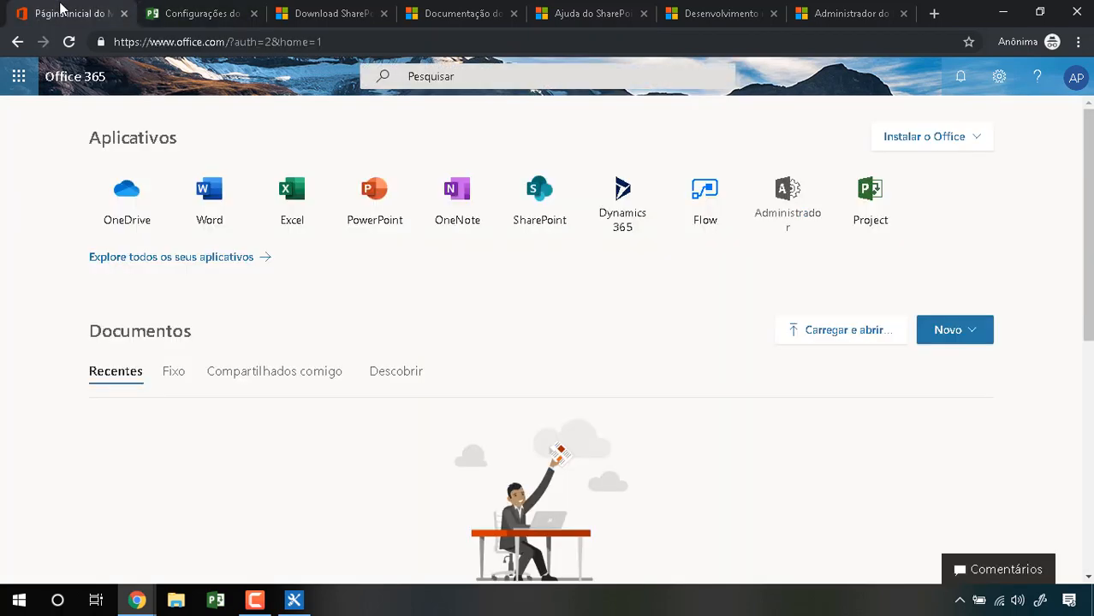
pyautogui.click(776, 205)
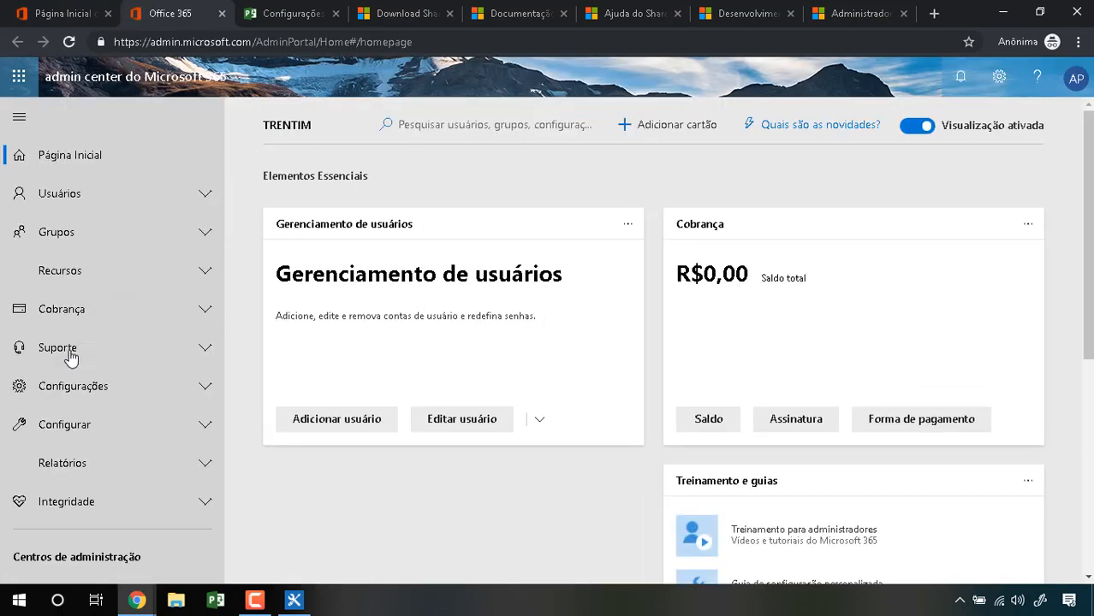
pyautogui.scroll(-3, 72, 358)
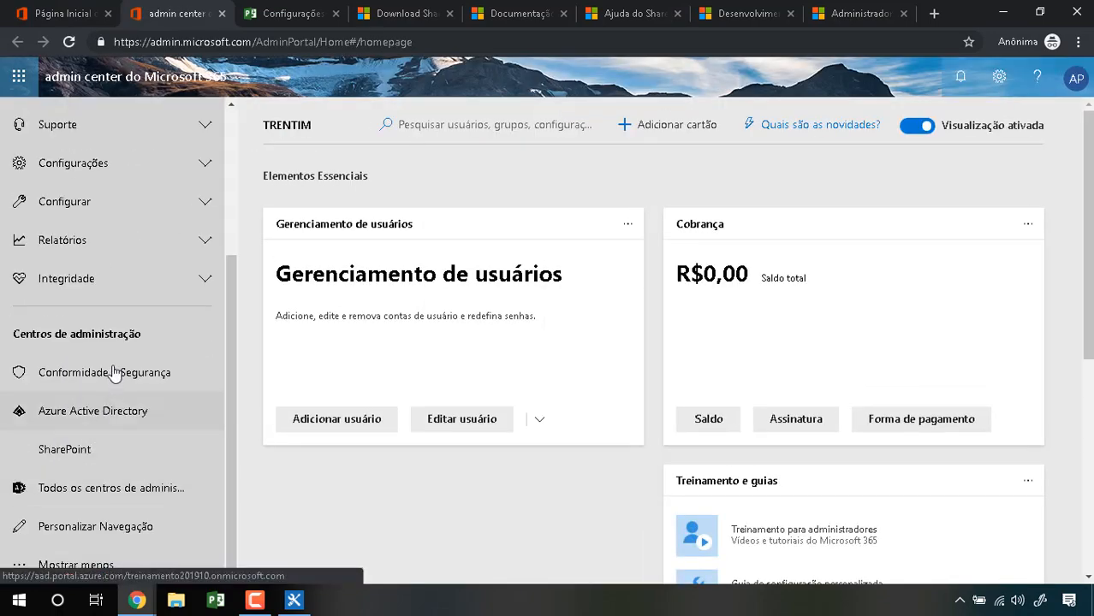
pyautogui.click(120, 490)
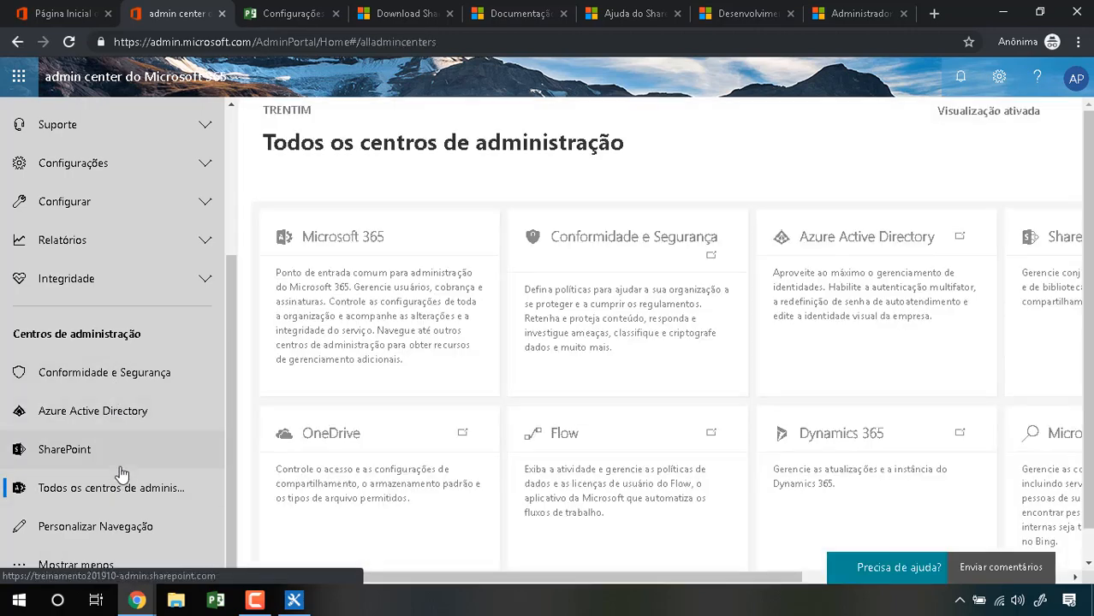
pyautogui.click(49, 455)
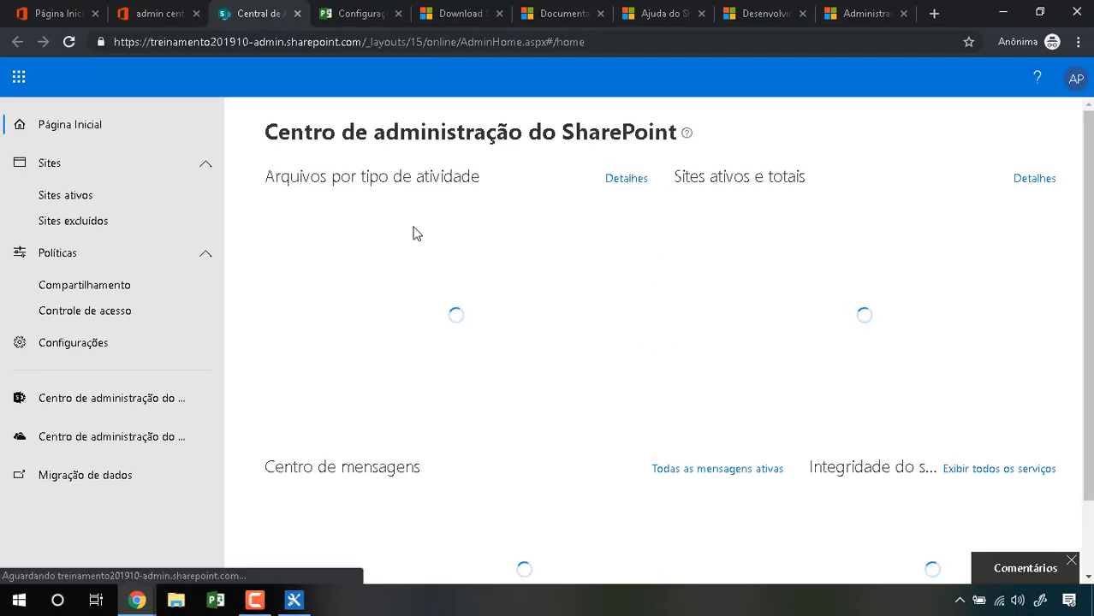
# Step: In the classic admin center, point out the pwa and pwaoutsourcing collections, then open the Novo menu
pyautogui.click(163, 401)
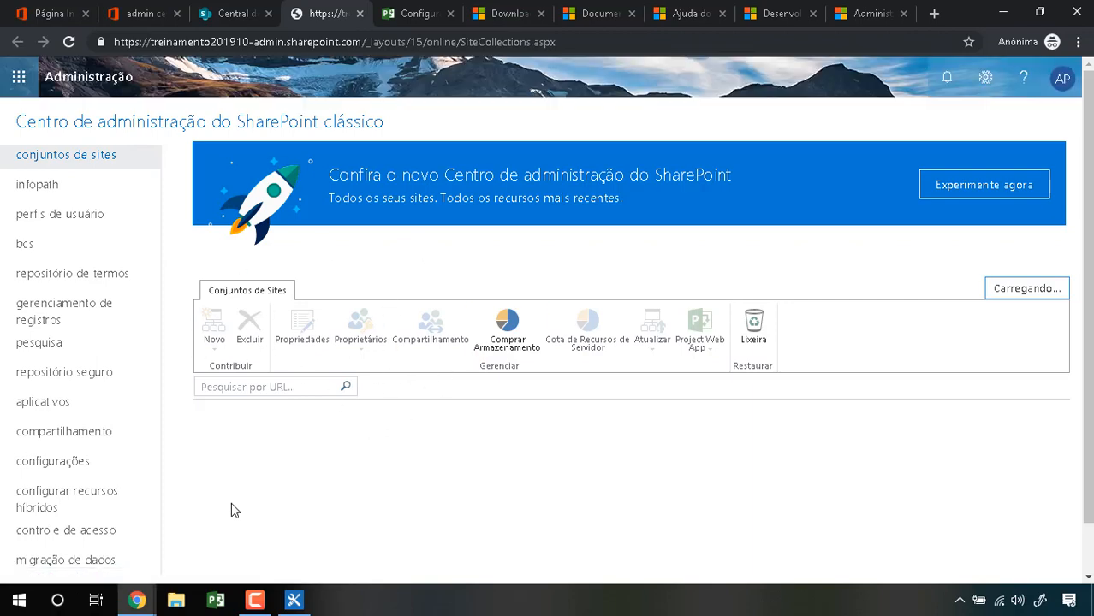
pyautogui.scroll(-1, 511, 434)
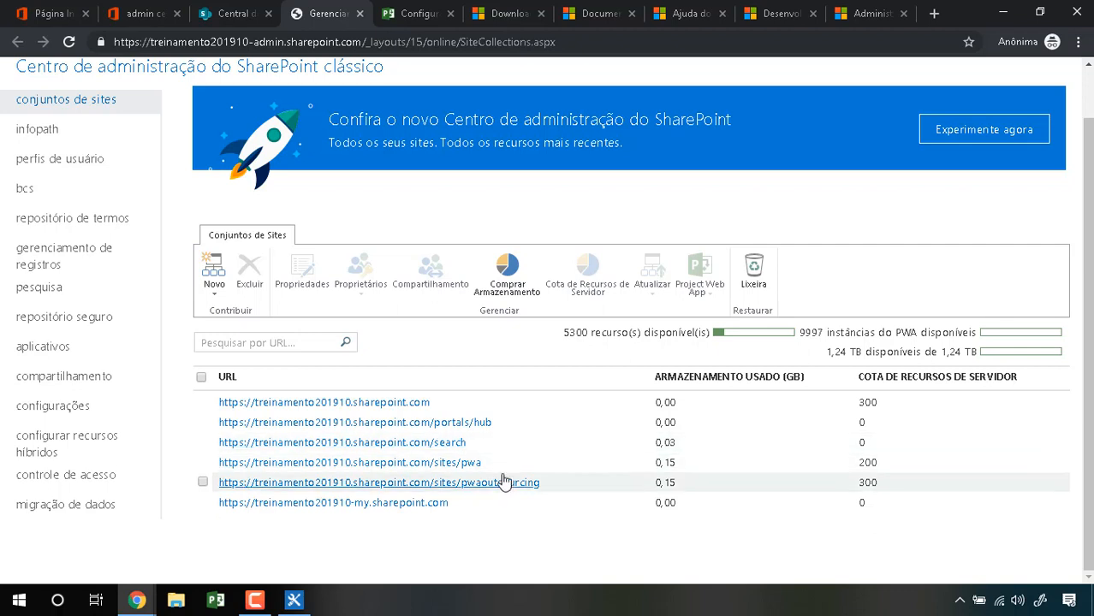
pyautogui.moveTo(482, 462); pyautogui.dragTo(237, 464)
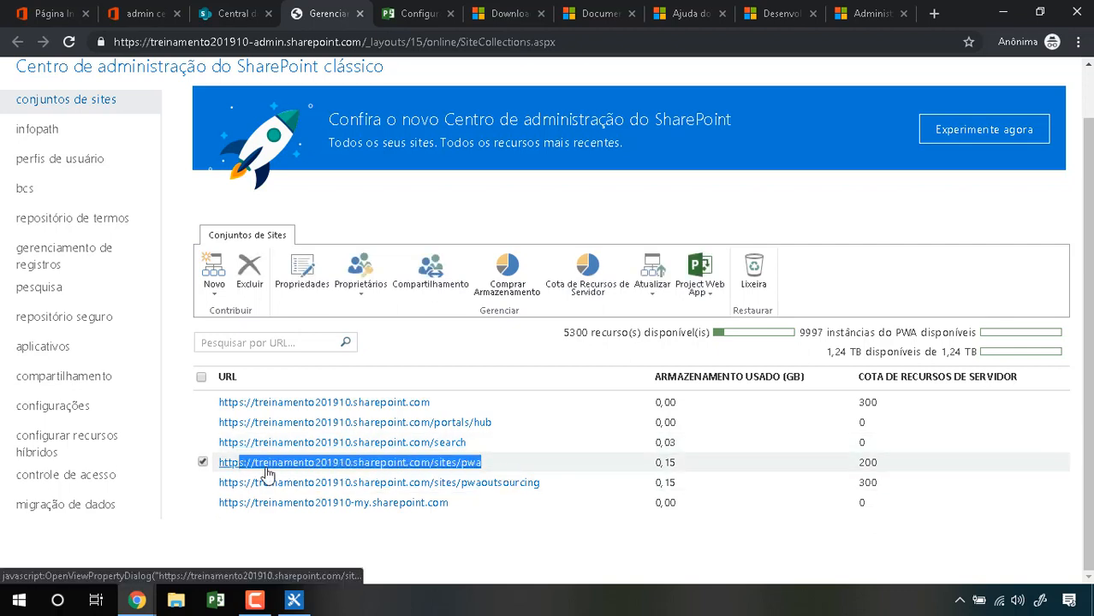
pyautogui.moveTo(562, 489); pyautogui.dragTo(255, 480)
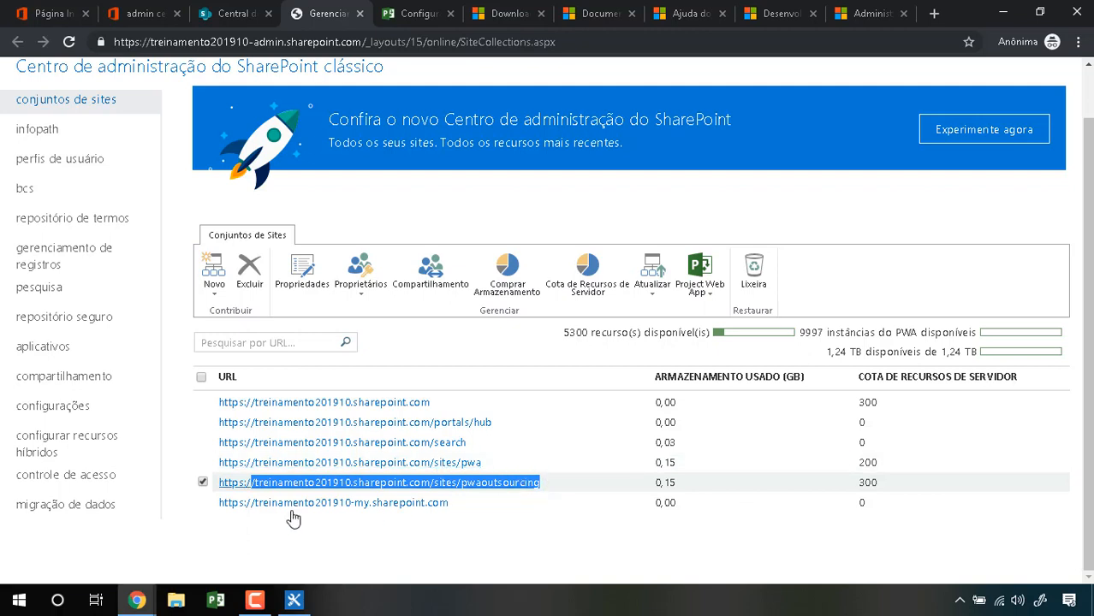
pyautogui.click(244, 546)
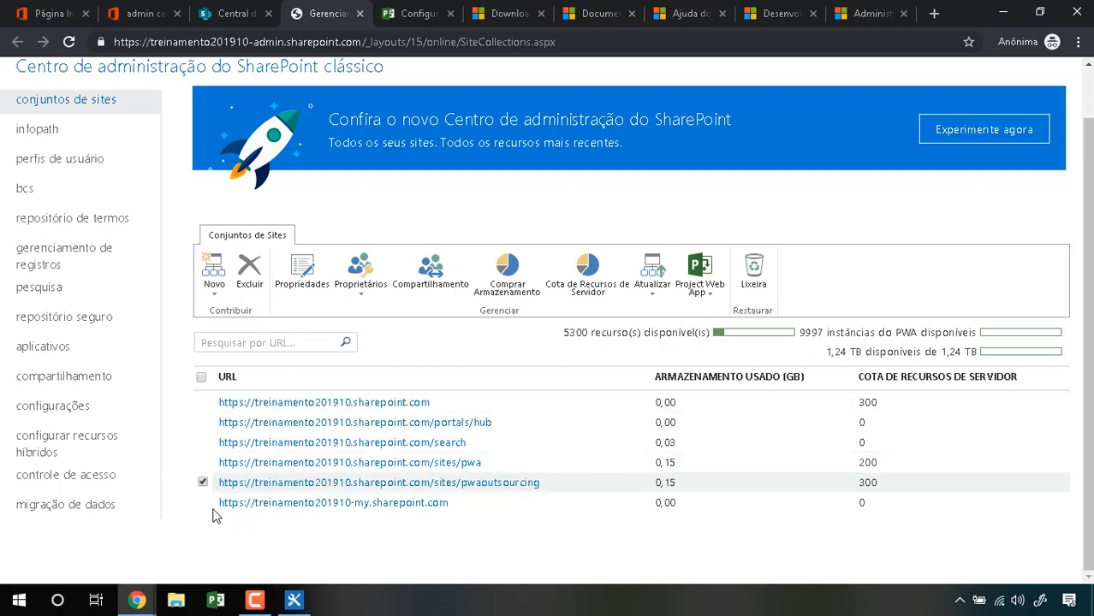
pyautogui.click(203, 482)
pyautogui.click(214, 293)
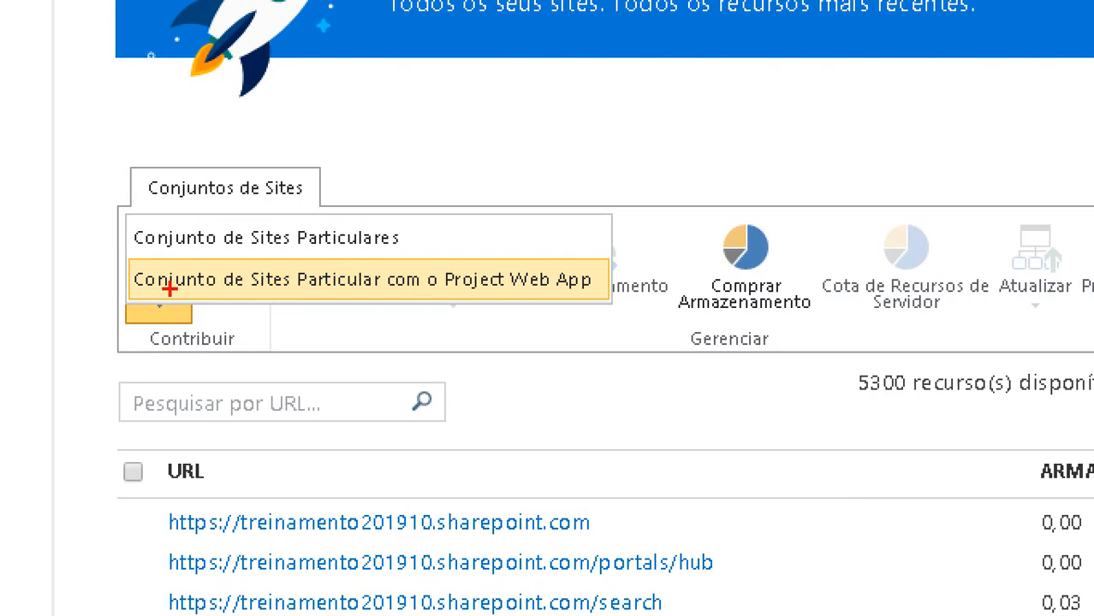
pyautogui.moveTo(218, 285); pyautogui.dragTo(453, 295)
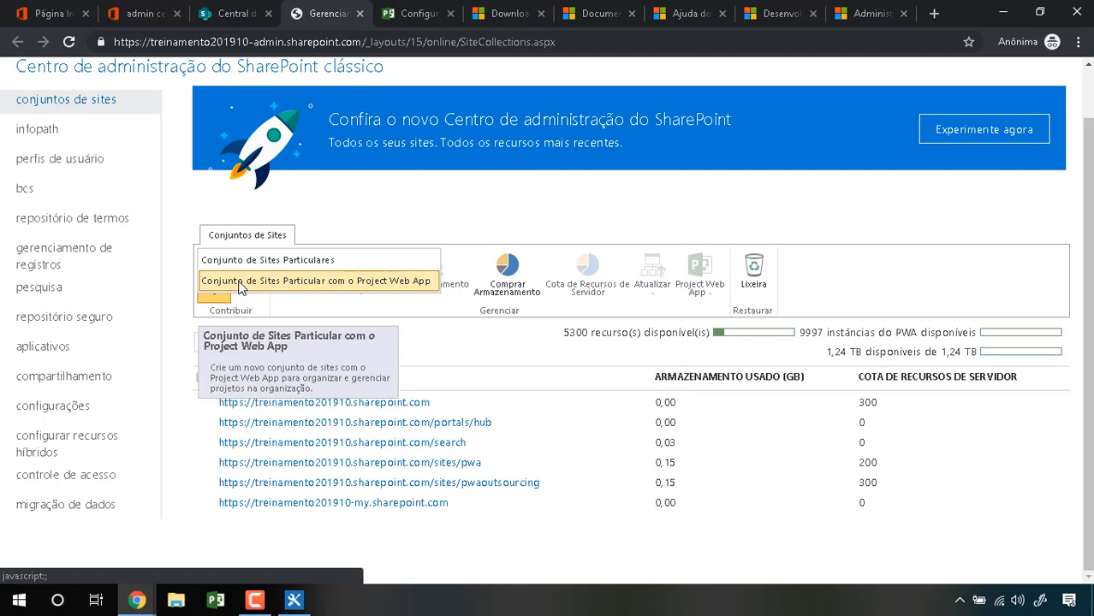
# Step: Create a Project Web App site collection titled PWA Treinamento at /sites/pwatreinamento with a verified administrator
pyautogui.click(154, 281)
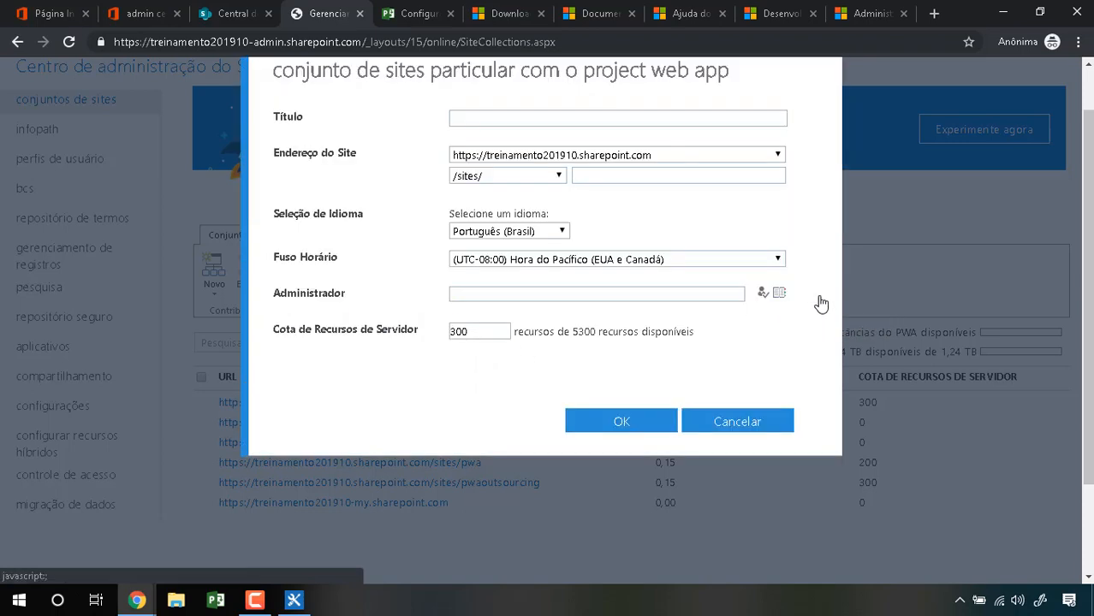
pyautogui.click(620, 175)
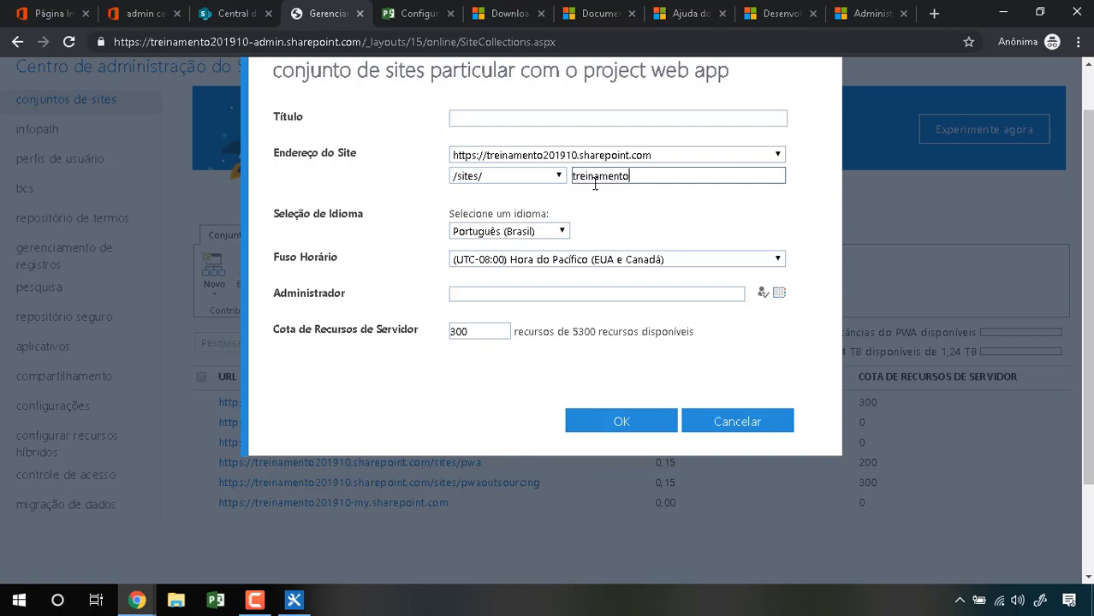
pyautogui.write('pwa')
pyautogui.click(529, 116)
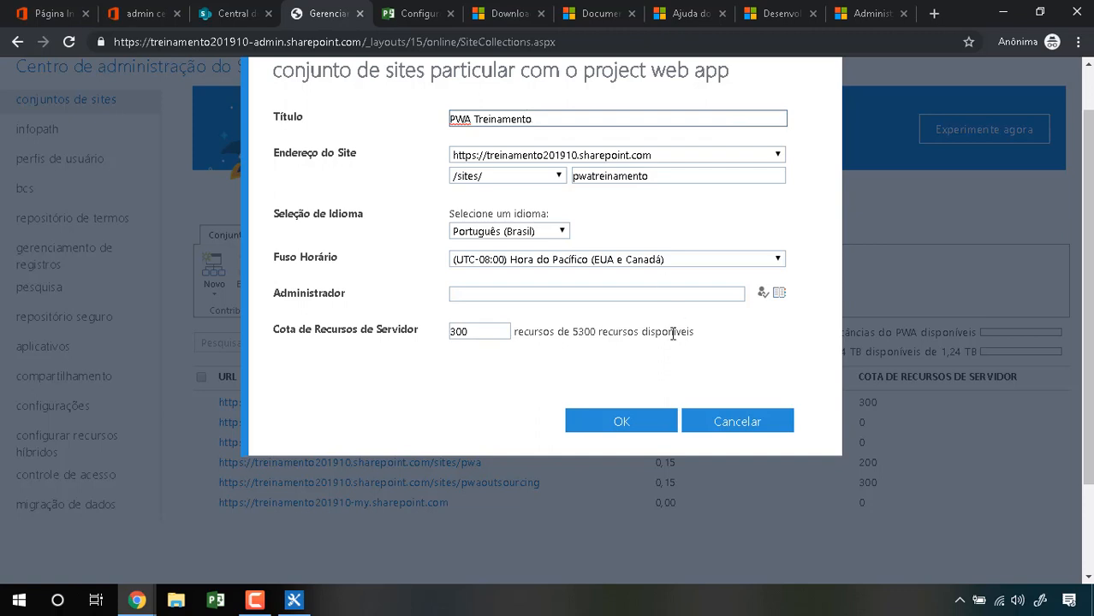
pyautogui.click(650, 425)
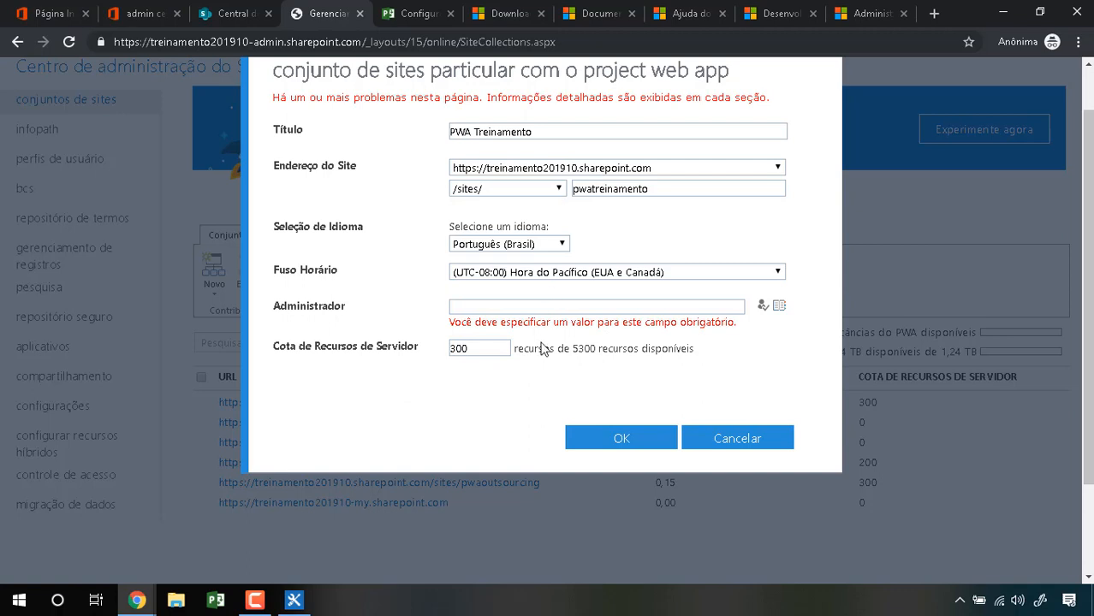
pyautogui.click(717, 306)
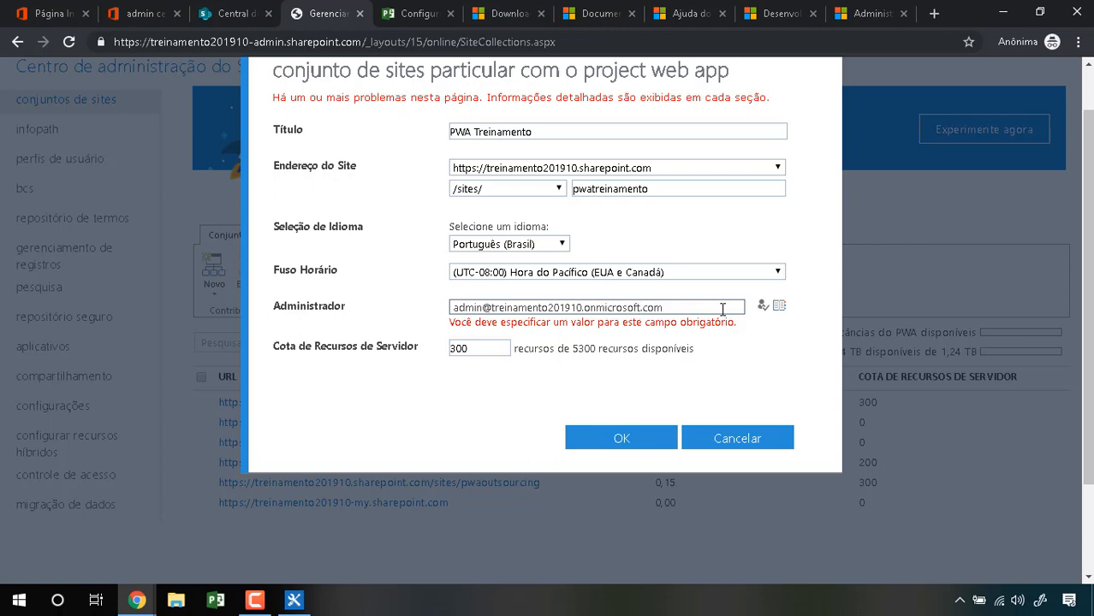
pyautogui.click(642, 437)
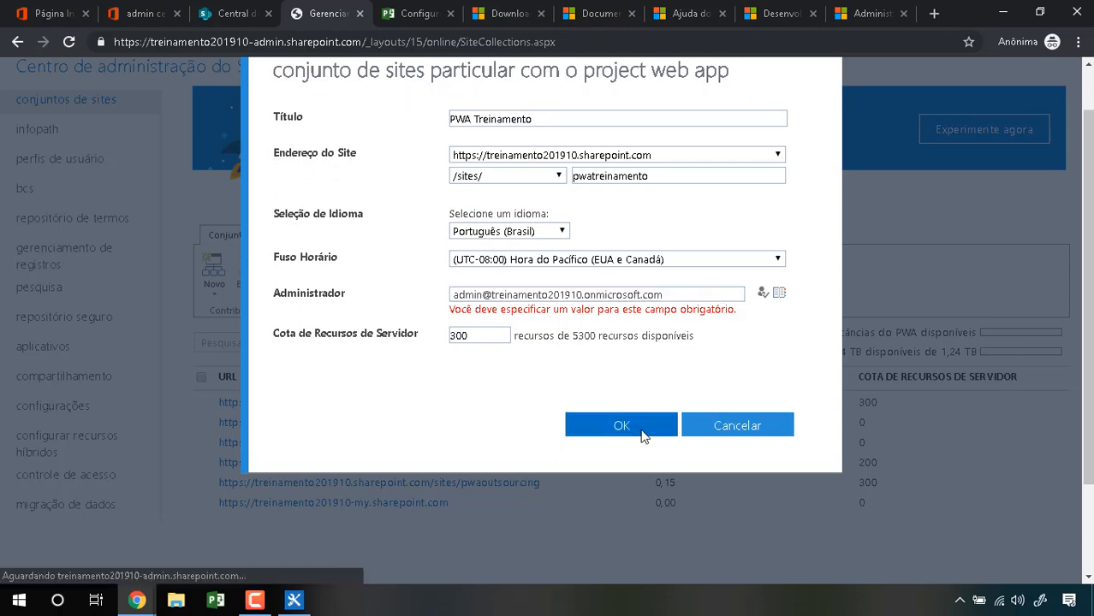
pyautogui.click(763, 294)
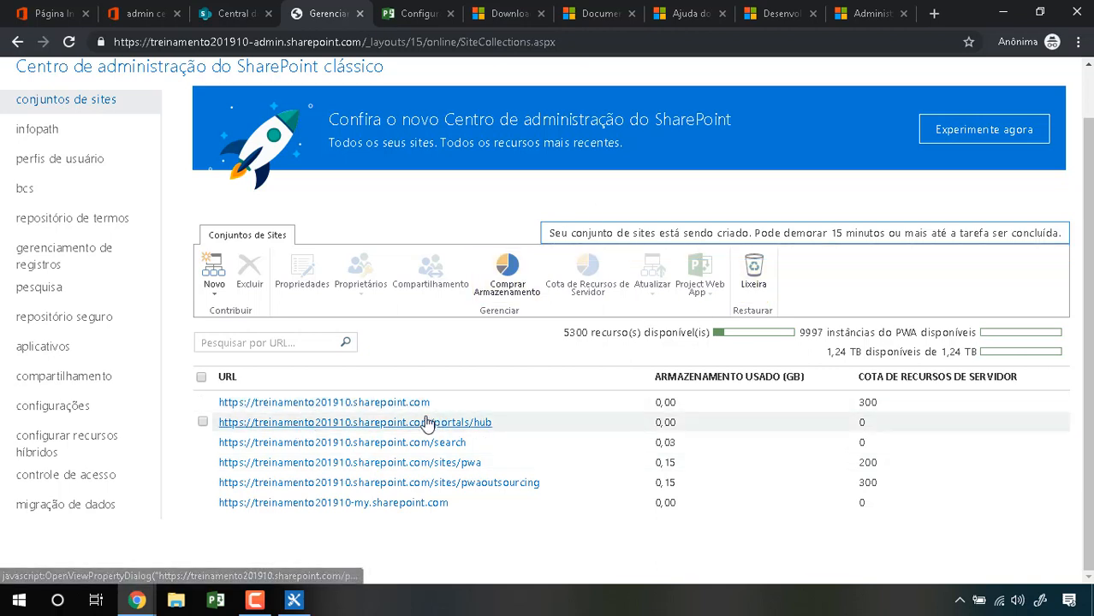
# Step: Flip through the Download Center and SharePoint help tabs and select the documentation page's address
pyautogui.click(515, 16)
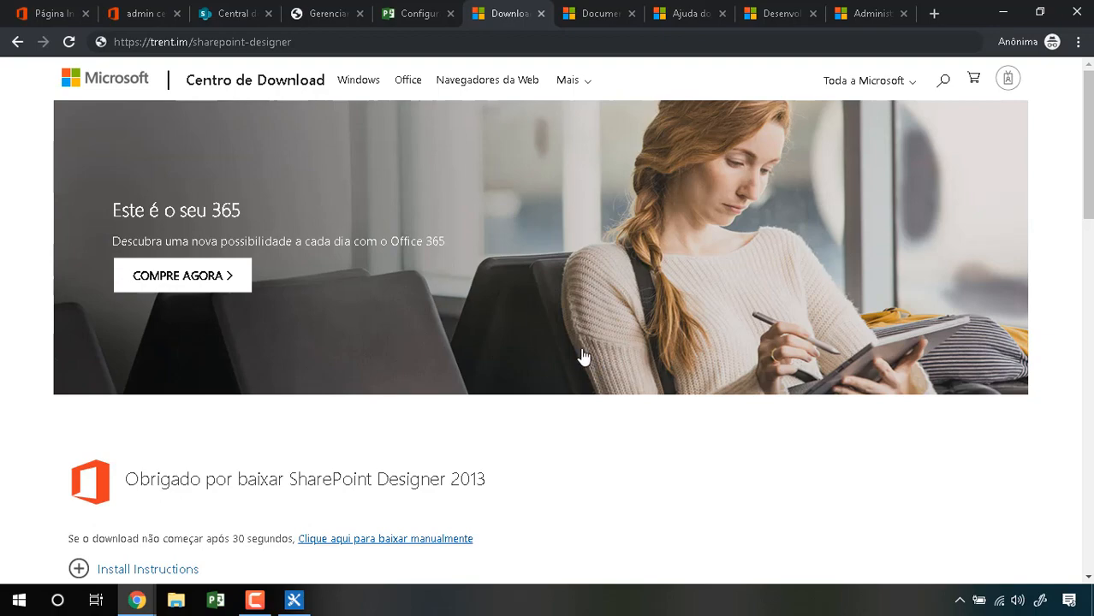
pyautogui.click(610, 17)
pyautogui.click(664, 14)
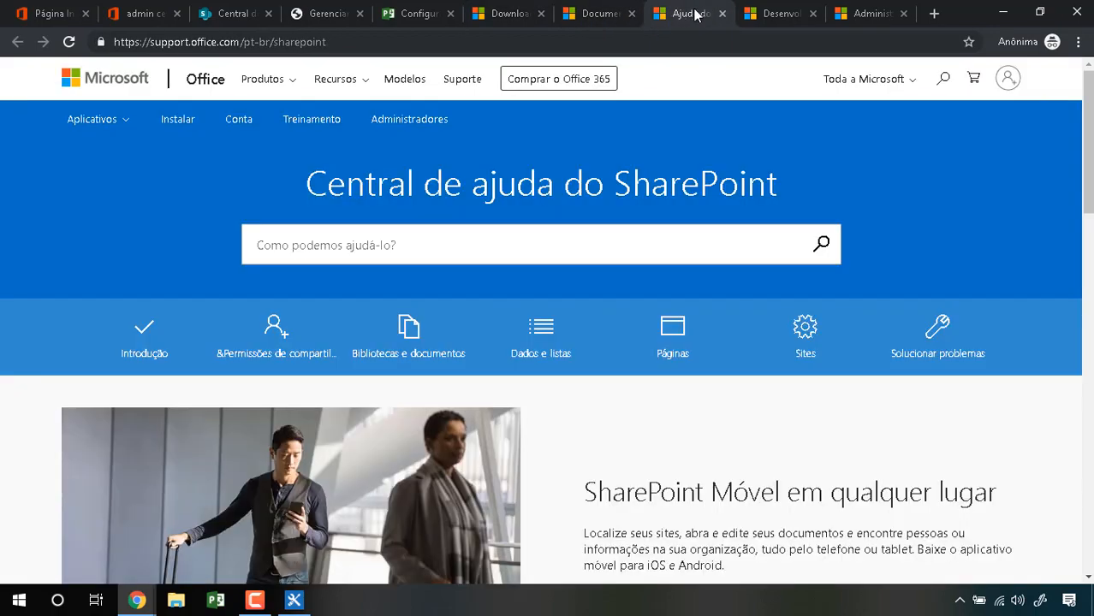
pyautogui.click(743, 14)
pyautogui.click(848, 18)
pyautogui.click(770, 17)
pyautogui.click(711, 16)
pyautogui.click(582, 15)
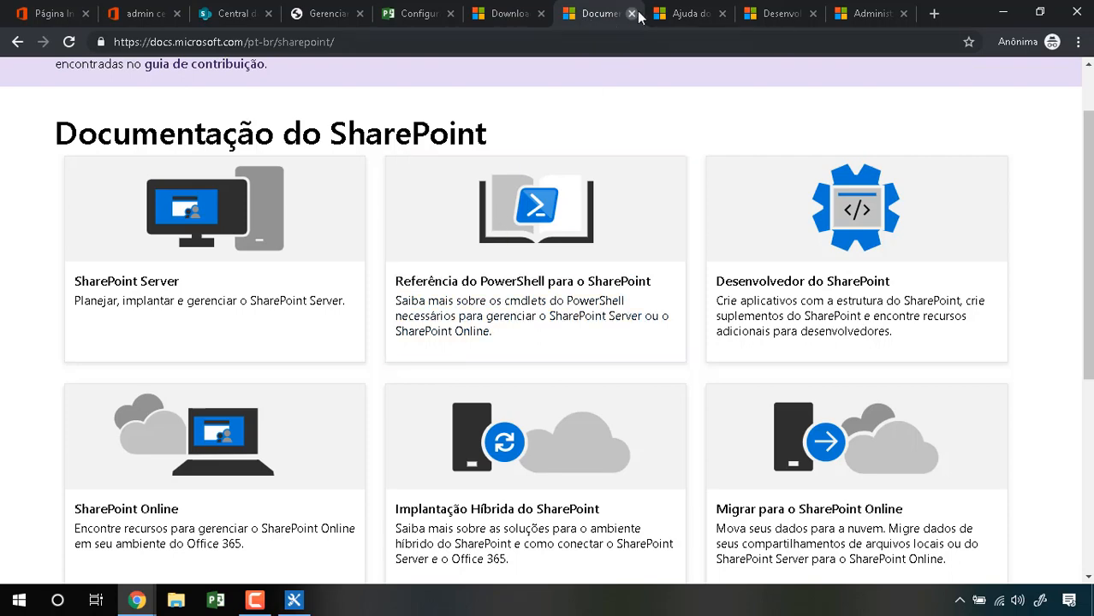
pyautogui.scroll(1, 420, 111)
pyautogui.click(204, 45)
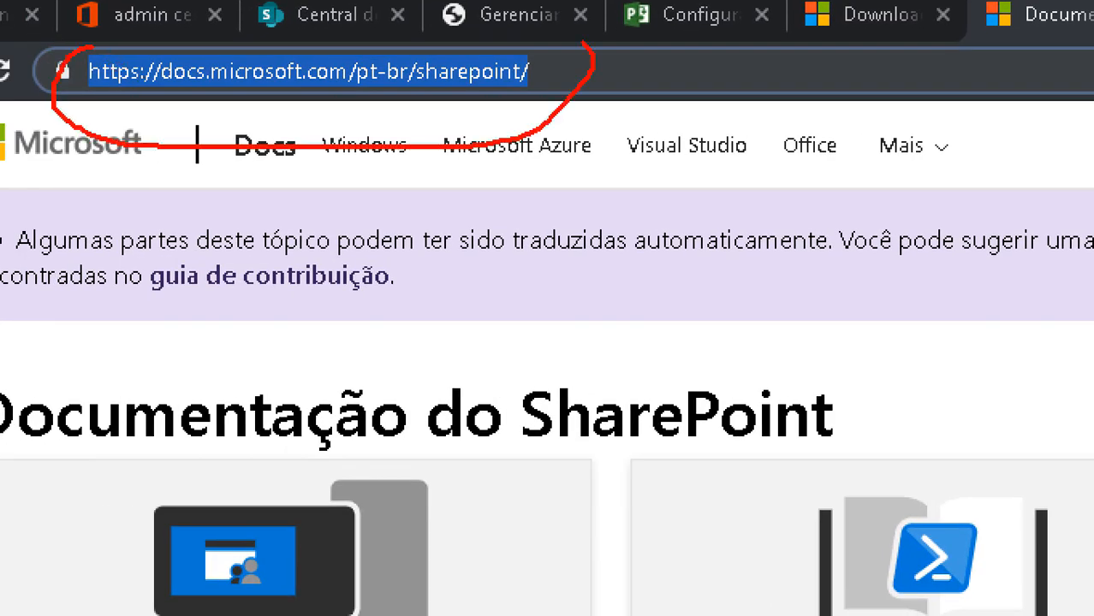
pyautogui.moveTo(584, 41); pyautogui.dragTo(53, 27)
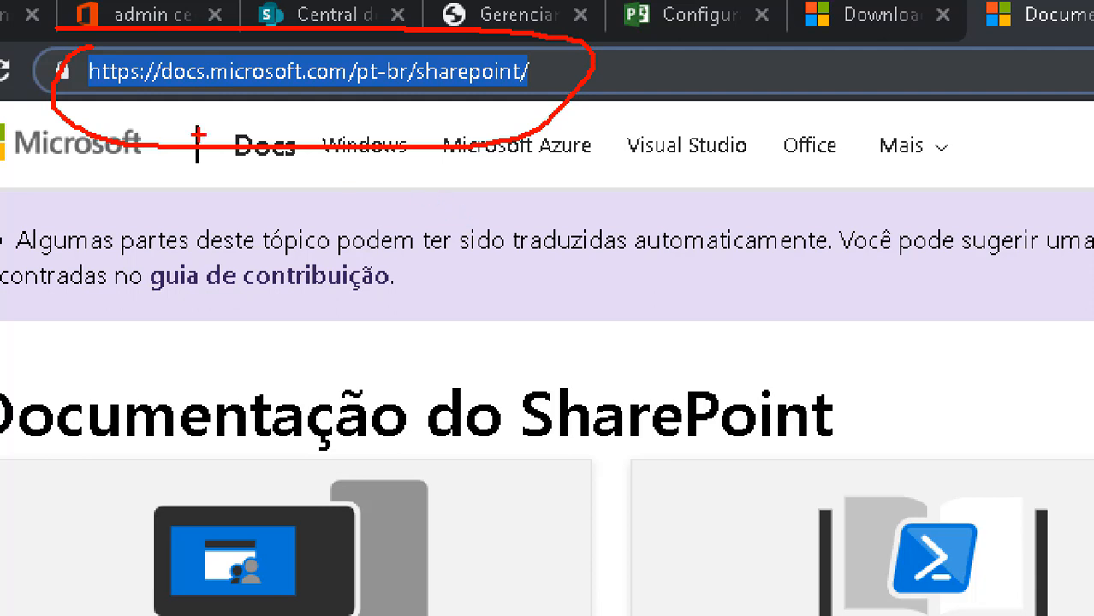
pyautogui.moveTo(127, 95); pyautogui.dragTo(392, 86)
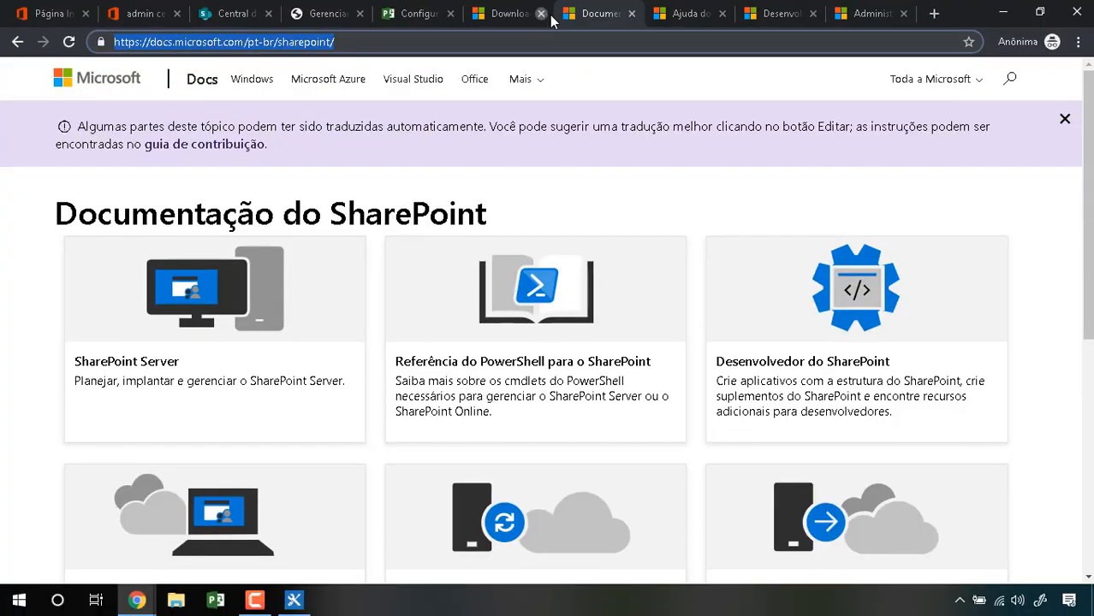
# Step: Close the documentation, help, Download Center, site collections and SharePoint admin center tabs
pyautogui.click(631, 13)
pyautogui.click(632, 14)
pyautogui.click(632, 14)
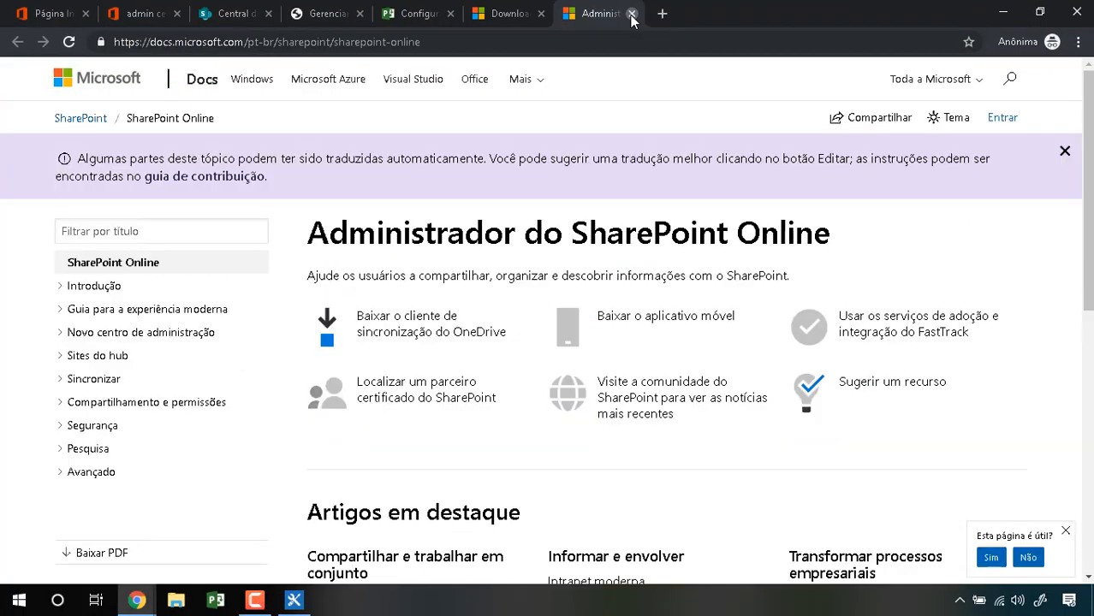
pyautogui.click(632, 14)
pyautogui.click(541, 13)
pyautogui.click(504, 14)
pyautogui.click(377, 13)
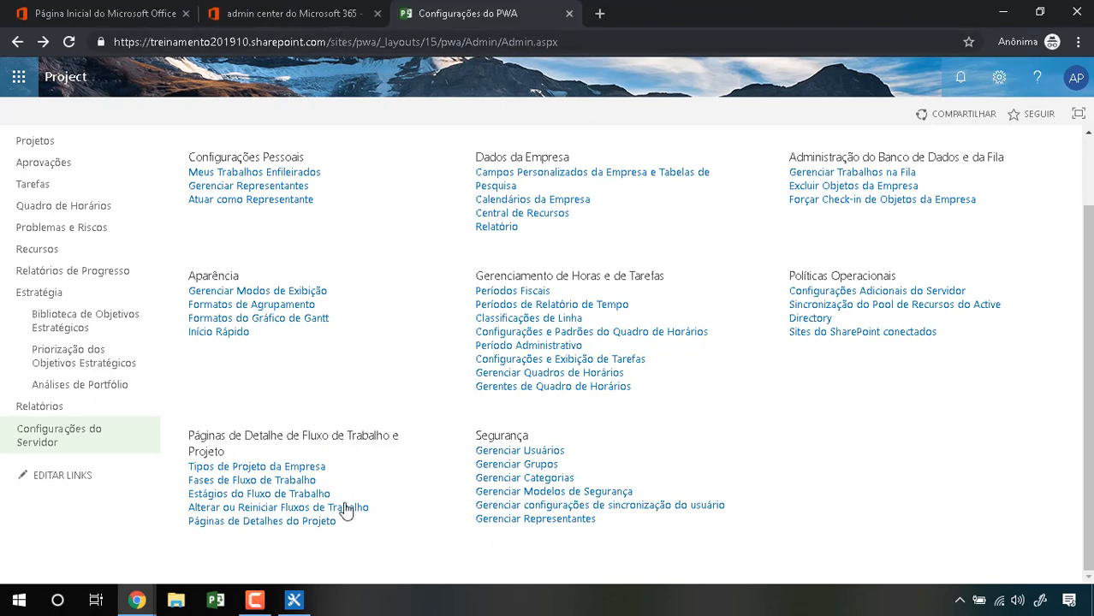
# Step: Accept the recommended update settings in SharePoint Designer and close the Office sign-in prompt
pyautogui.click(303, 600)
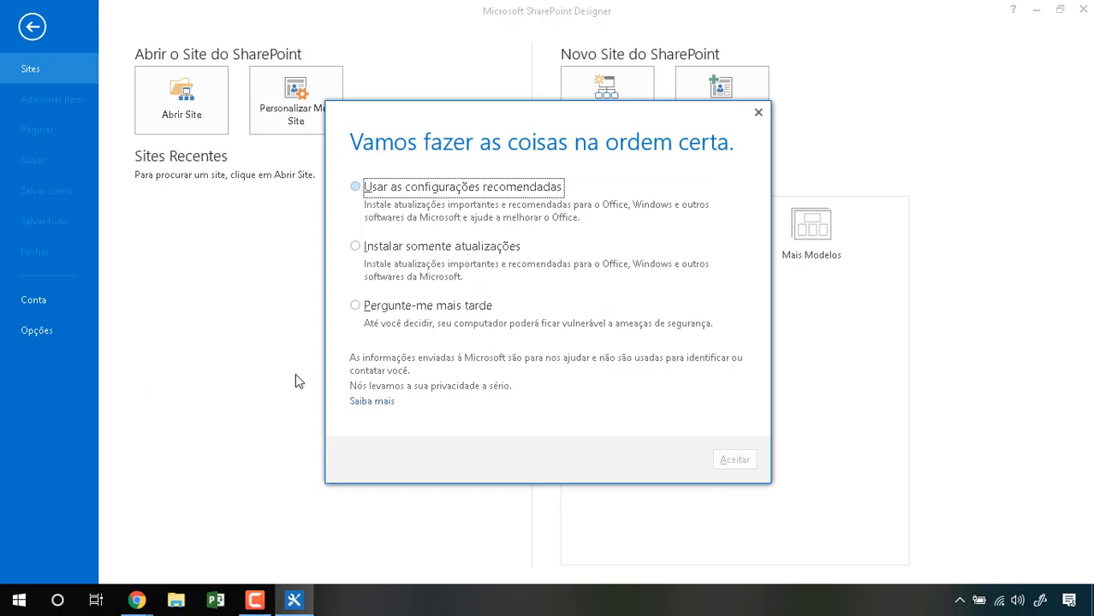
pyautogui.click(394, 189)
pyautogui.click(733, 462)
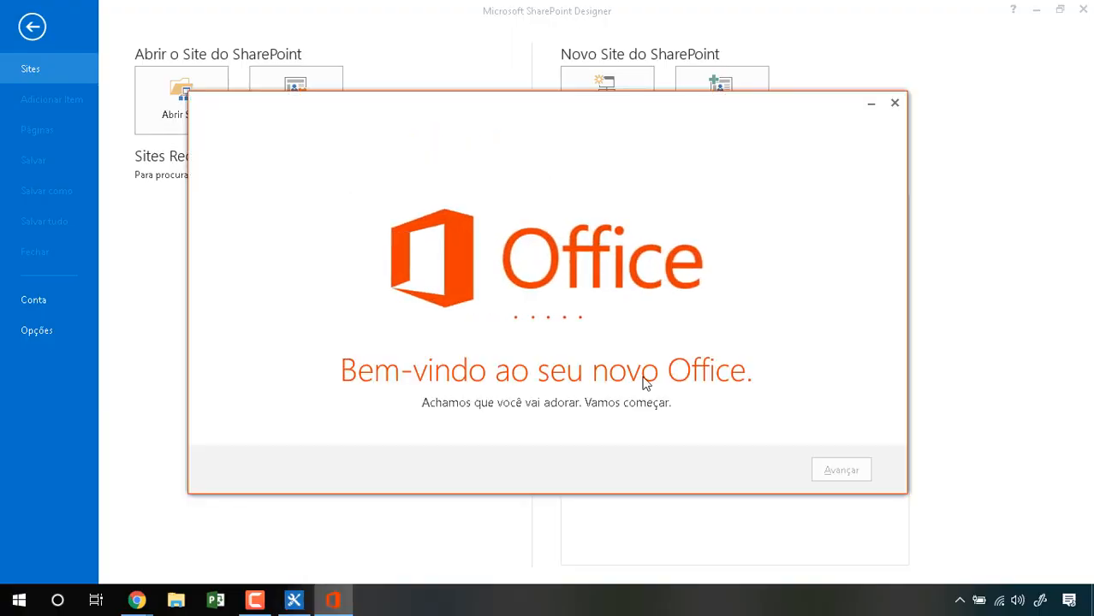
pyautogui.click(839, 470)
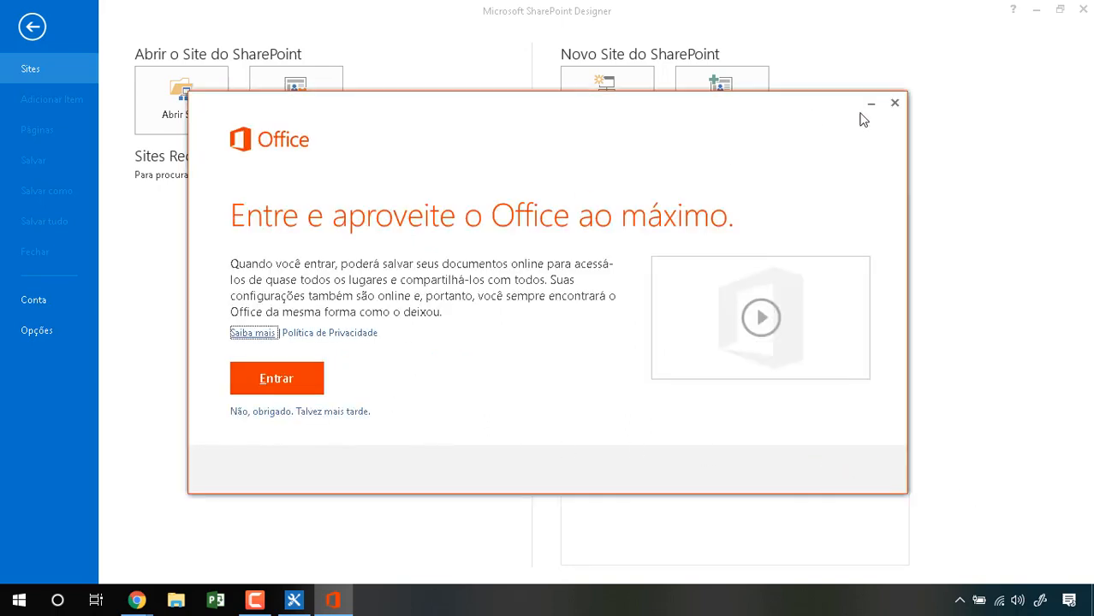
pyautogui.click(895, 104)
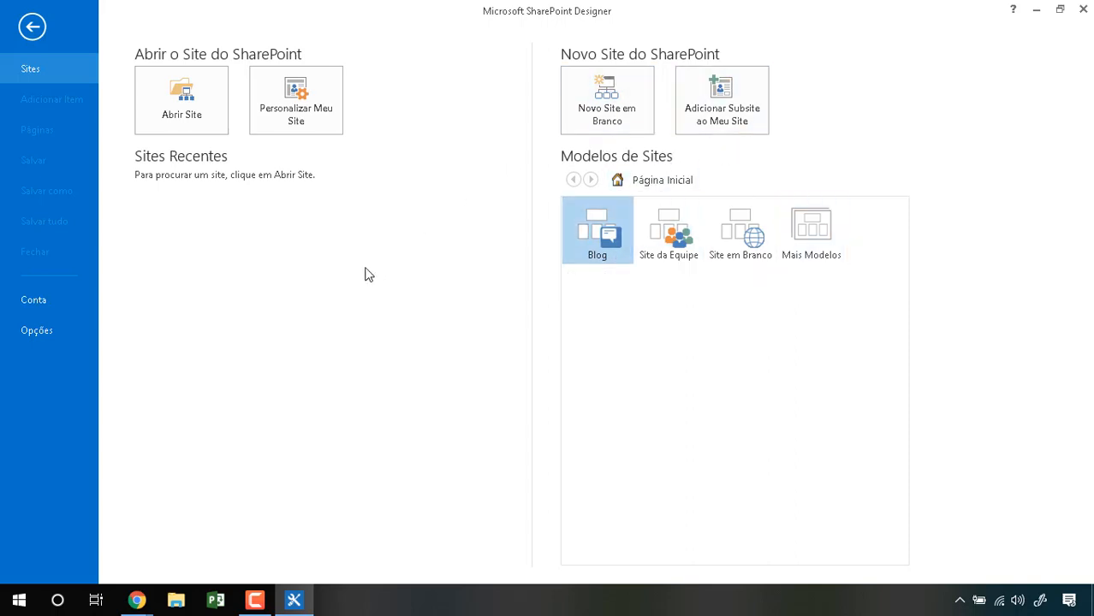
# Step: Start Abrir Site in SharePoint Designer, bring up Chrome's PWA settings page, and close the FAQ window
pyautogui.click(167, 104)
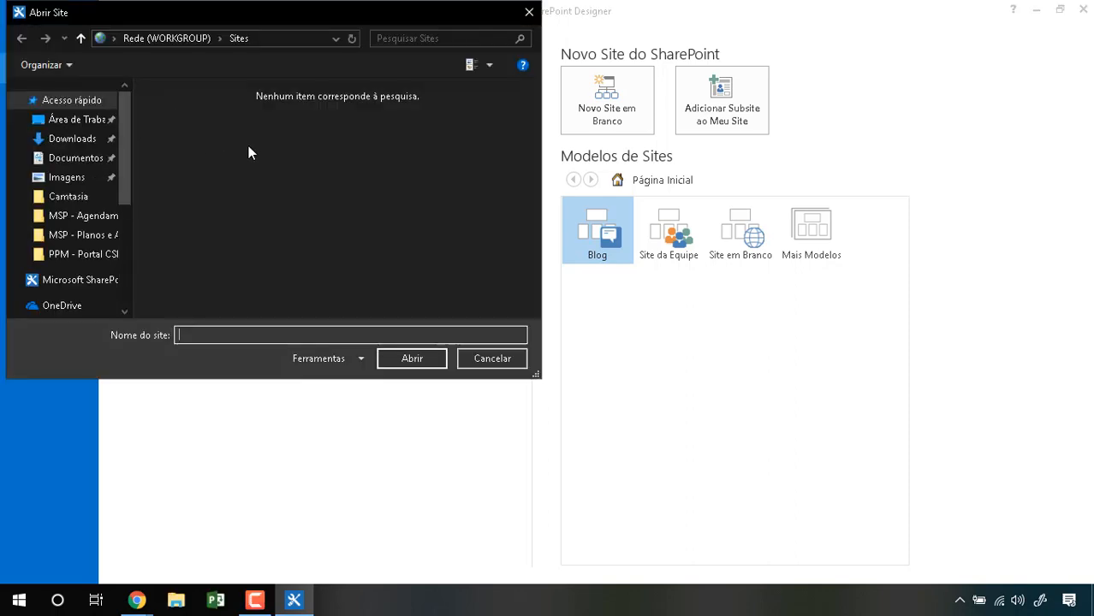
pyautogui.click(139, 600)
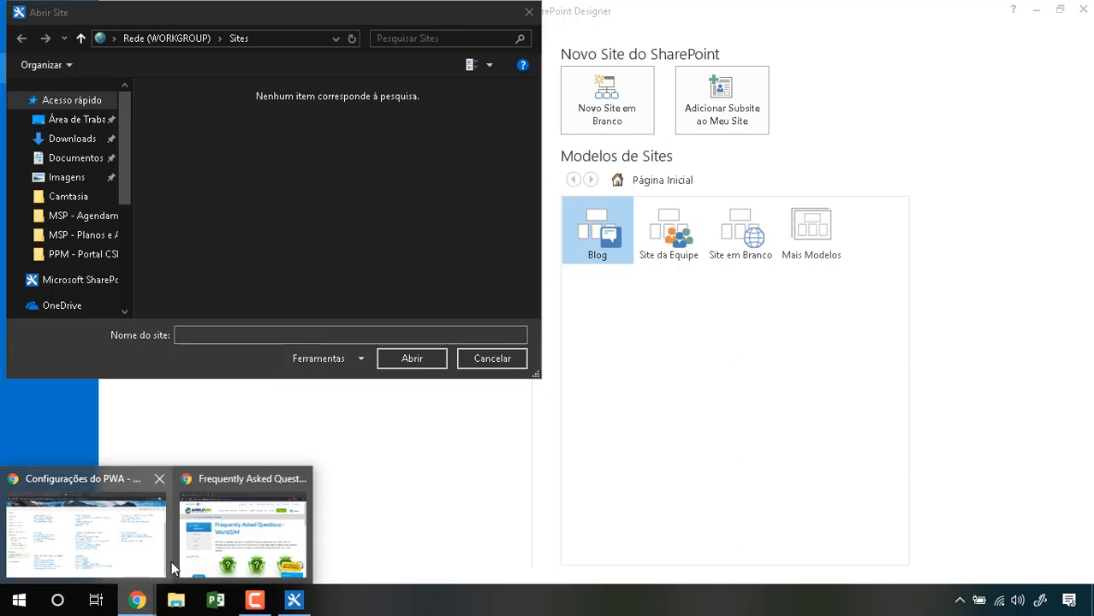
pyautogui.click(152, 550)
pyautogui.click(137, 599)
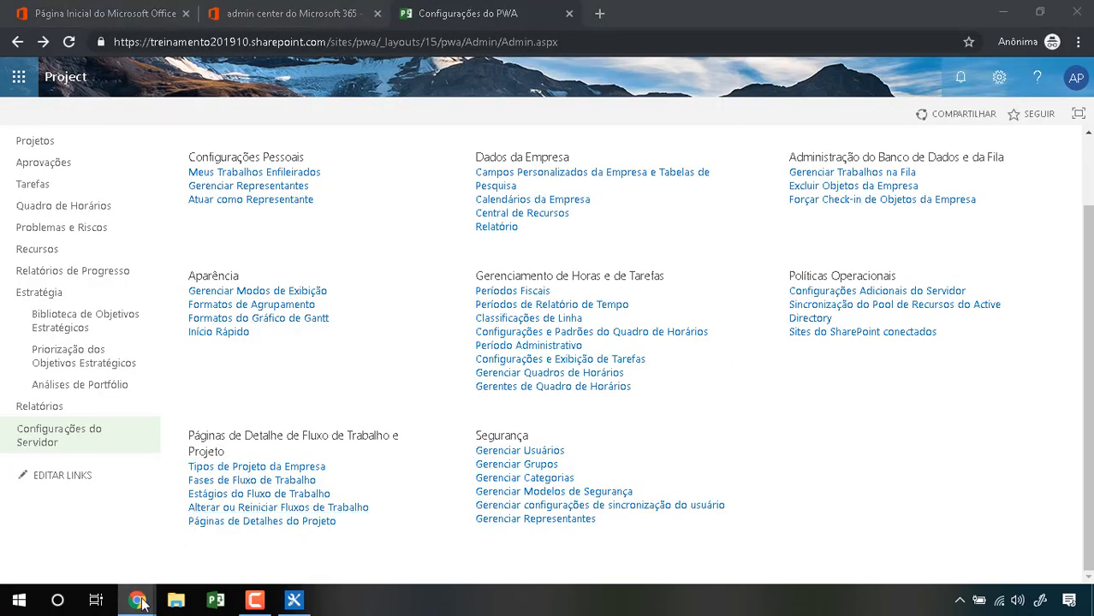
pyautogui.click(299, 479)
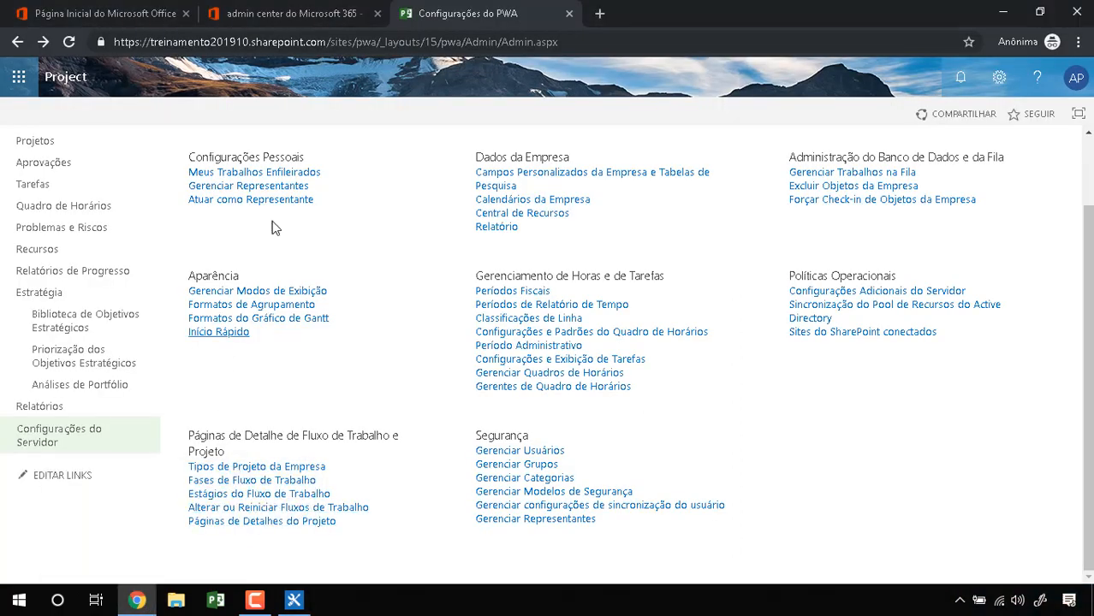
# Step: Select the page address up to /sites/pwa
pyautogui.click(344, 46)
pyautogui.click(352, 44)
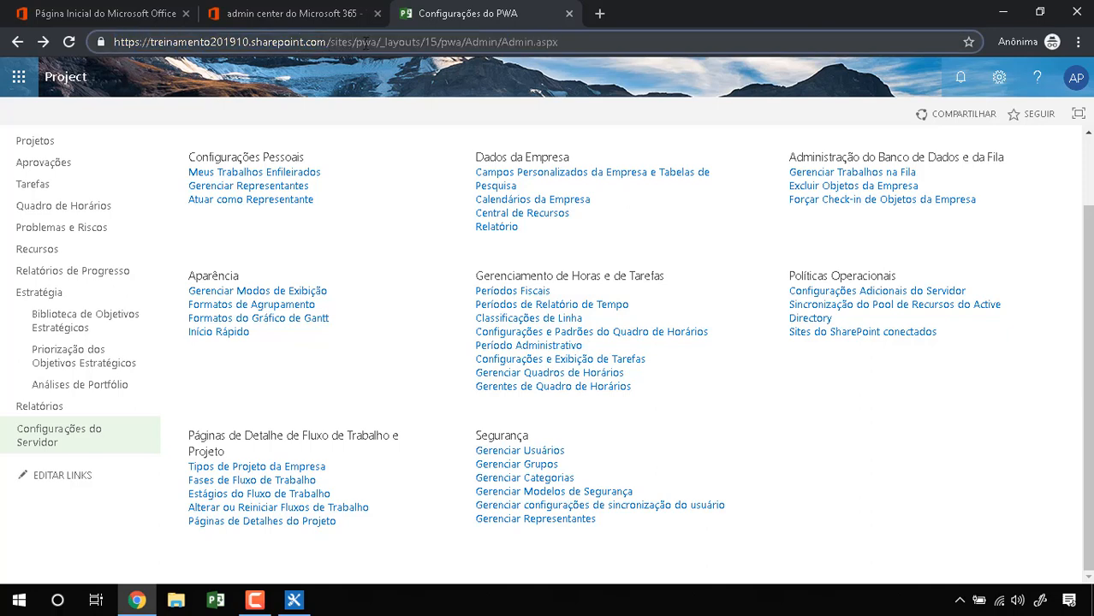
pyautogui.moveTo(374, 42); pyautogui.dragTo(94, 42)
pyautogui.hotkey('ctrl', 'c')
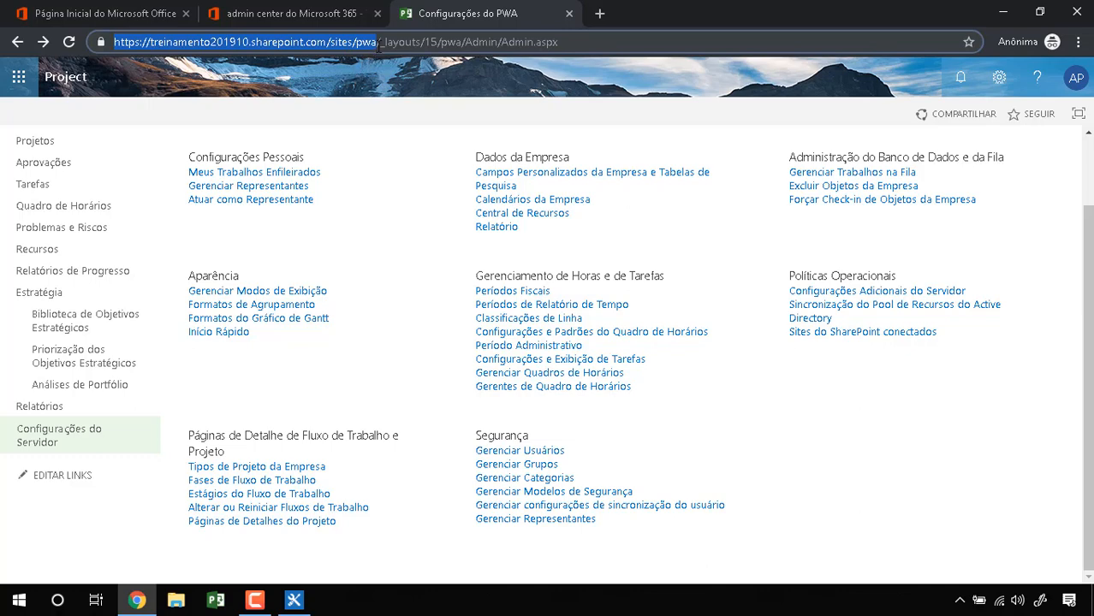
pyautogui.click(292, 602)
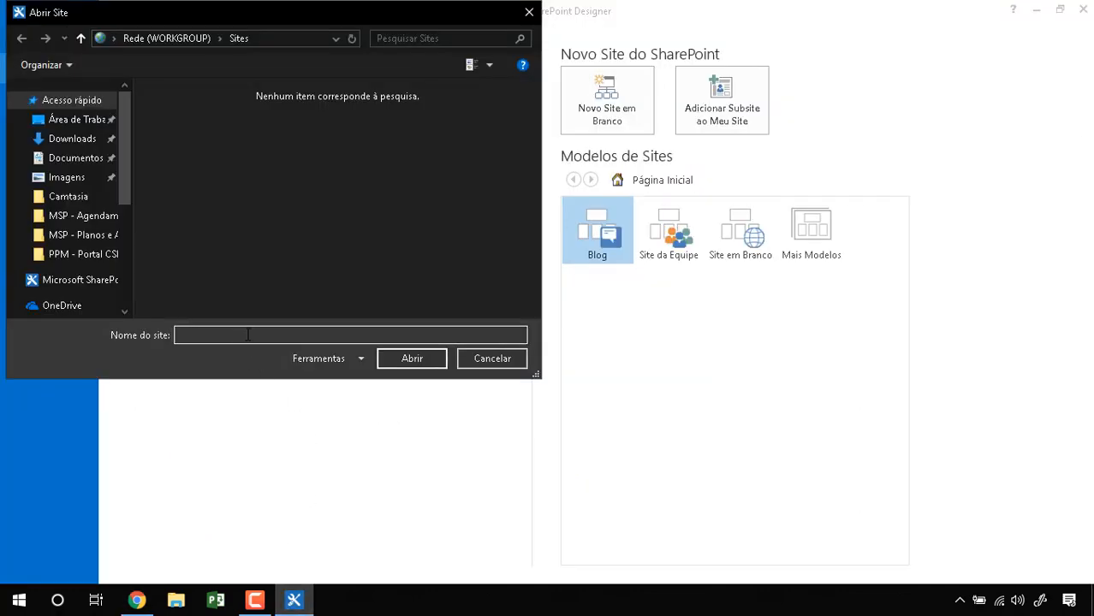
pyautogui.hotkey('ctrl', 'v')
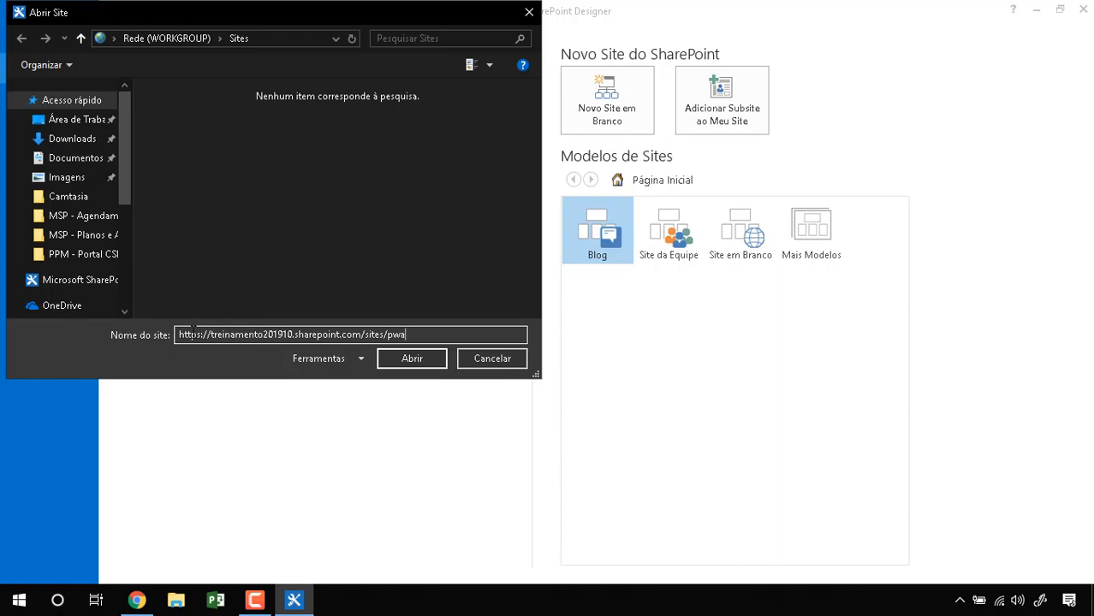
pyautogui.hotkey('ctrl', '1')
pyautogui.click(166, 334)
pyautogui.moveTo(76, 308)
pyautogui.mouseDown()
pyautogui.moveTo(279, 275)
pyautogui.moveTo(258, 281)
pyautogui.mouseUp()
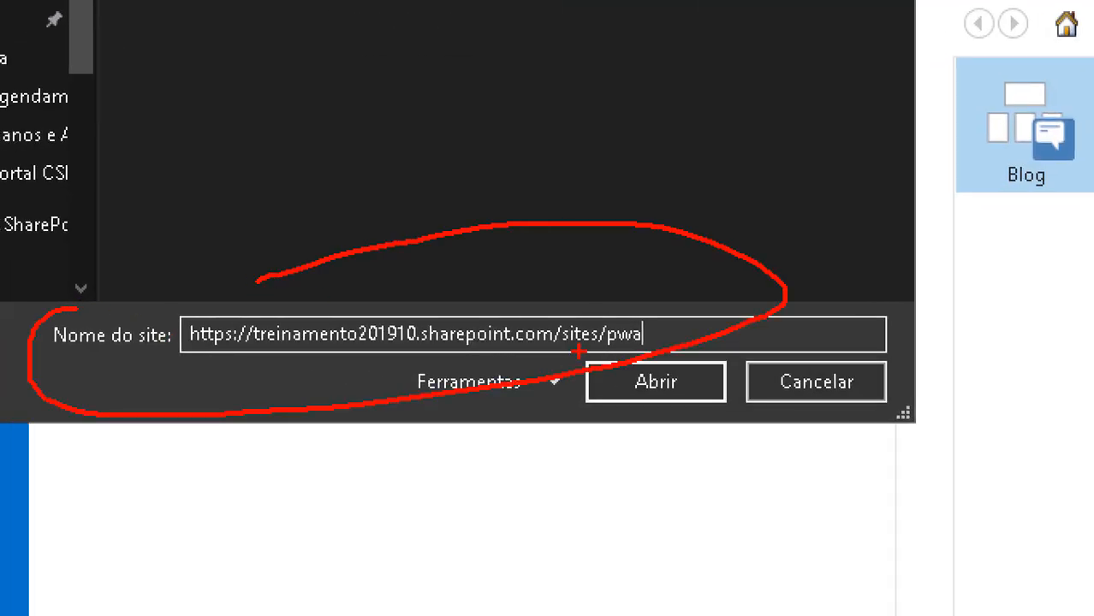
pyautogui.moveTo(579, 351); pyautogui.dragTo(696, 406)
pyautogui.press('Escape')
pyautogui.click(425, 367)
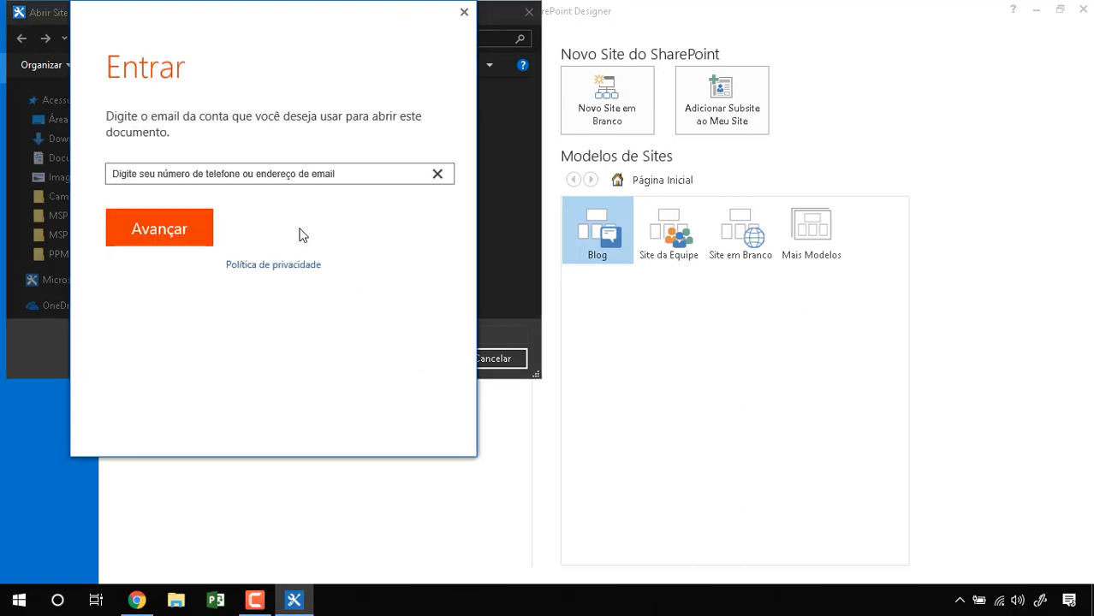
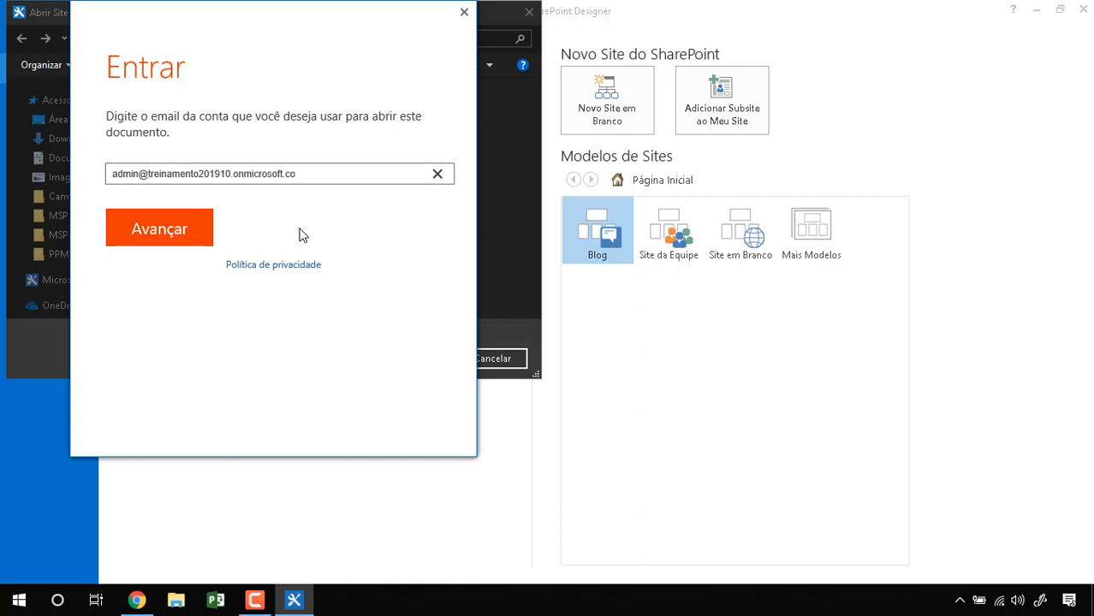
# Step: Sign in with the admin account's e-mail and password
pyautogui.press('Return')
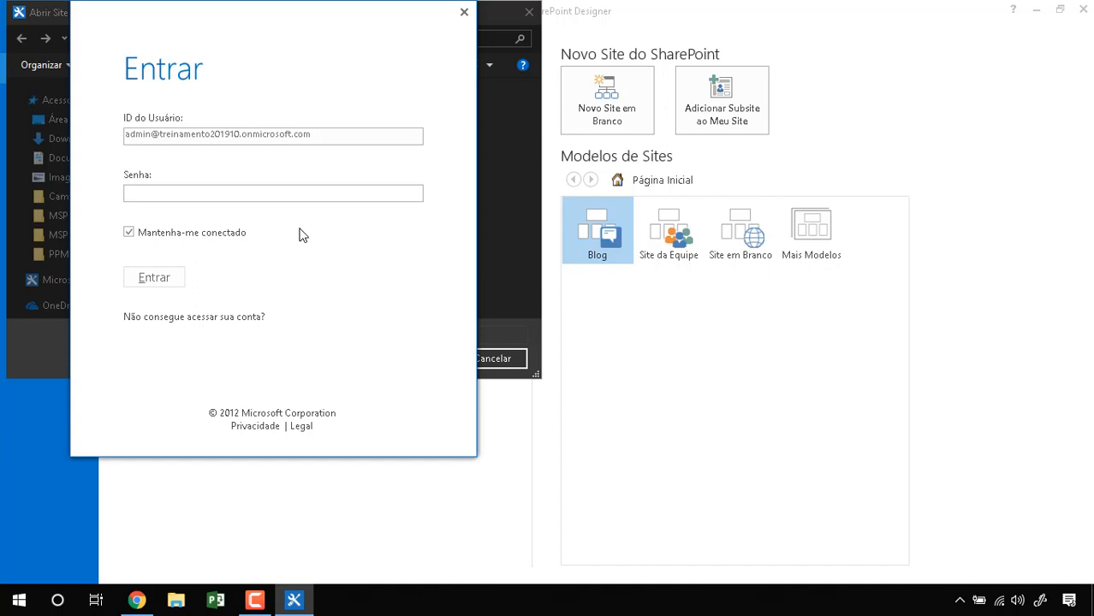
pyautogui.write('•••••••')
pyautogui.press('Return')
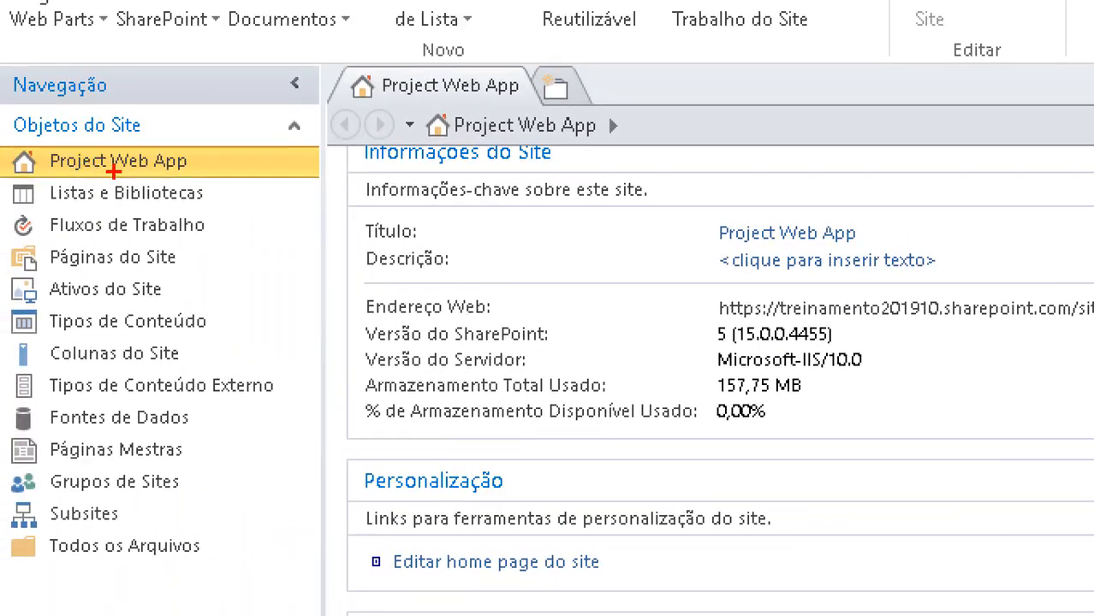
pyautogui.moveTo(196, 169); pyautogui.dragTo(308, 164)
pyautogui.moveTo(231, 206); pyautogui.dragTo(255, 206)
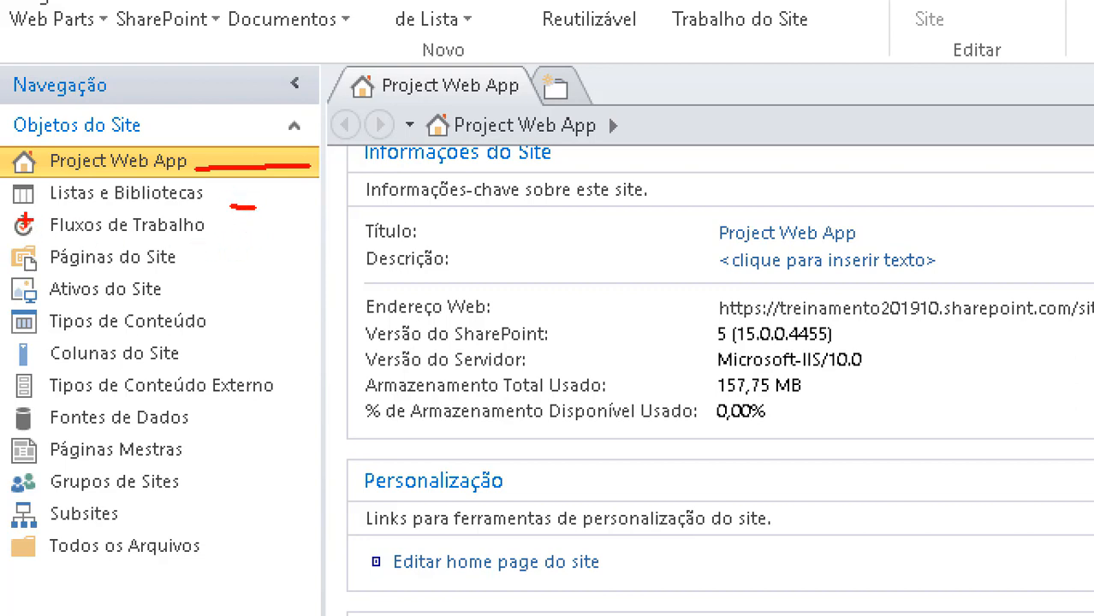
pyautogui.moveTo(12, 211)
pyautogui.mouseDown()
pyautogui.moveTo(58, 249)
pyautogui.moveTo(255, 233)
pyautogui.moveTo(15, 210)
pyautogui.mouseUp()
pyautogui.click(165, 235)
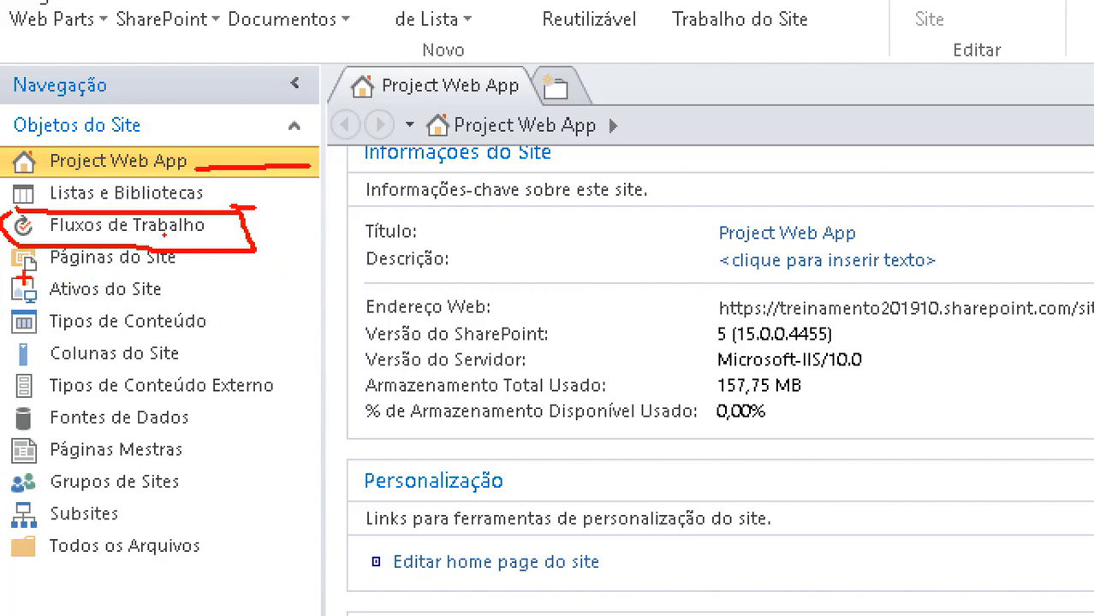
pyautogui.moveTo(43, 276); pyautogui.dragTo(112, 270)
pyautogui.click(118, 304)
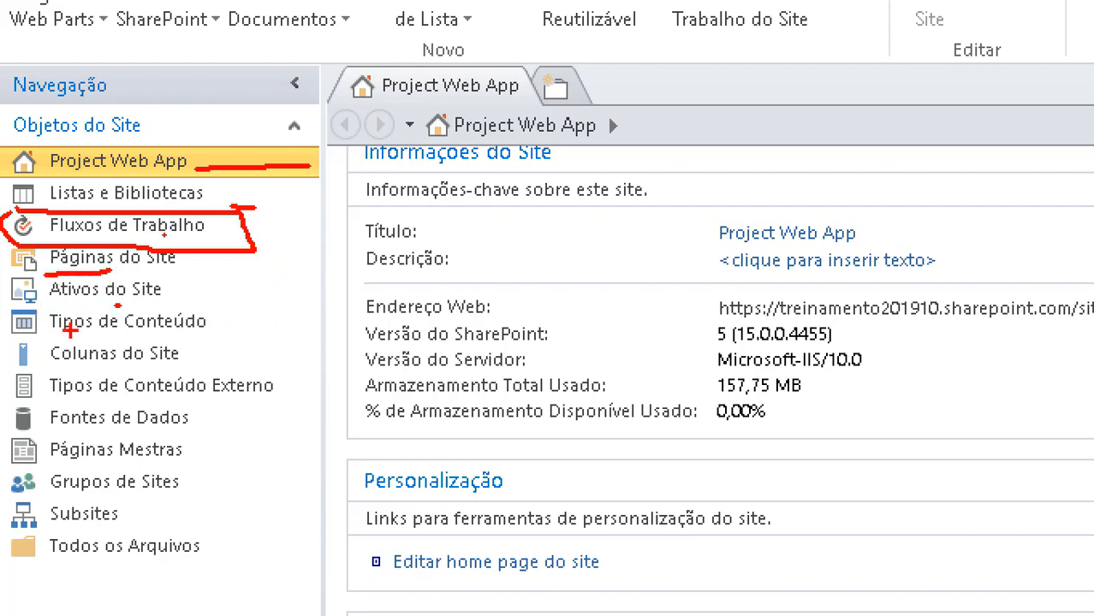
pyautogui.moveTo(88, 340); pyautogui.dragTo(131, 341)
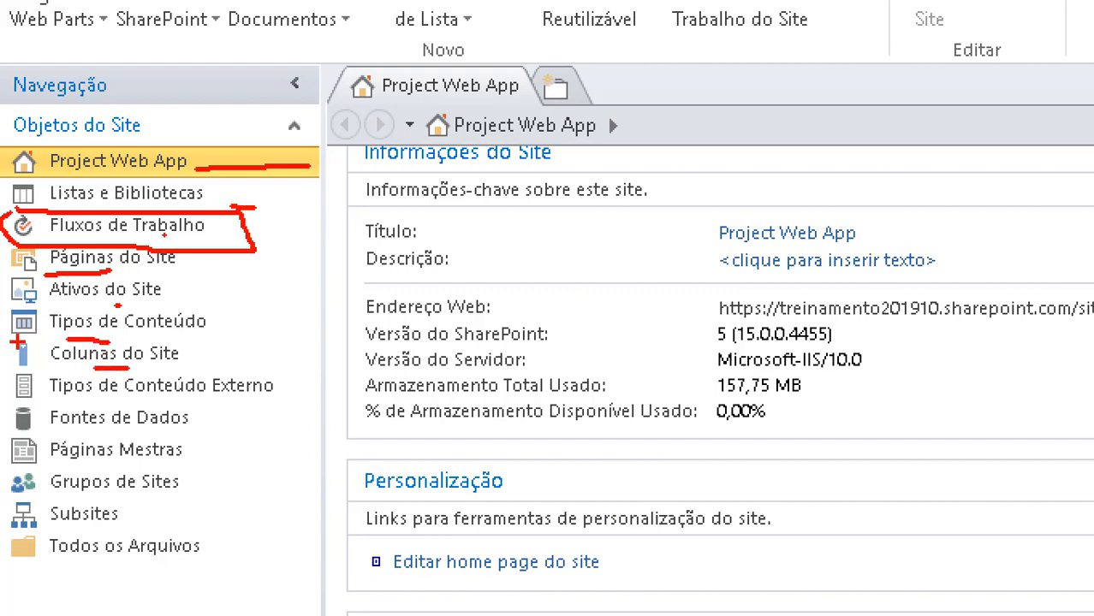
pyautogui.moveTo(18, 340)
pyautogui.mouseDown()
pyautogui.moveTo(8, 367)
pyautogui.moveTo(199, 339)
pyautogui.moveTo(50, 332)
pyautogui.mouseUp()
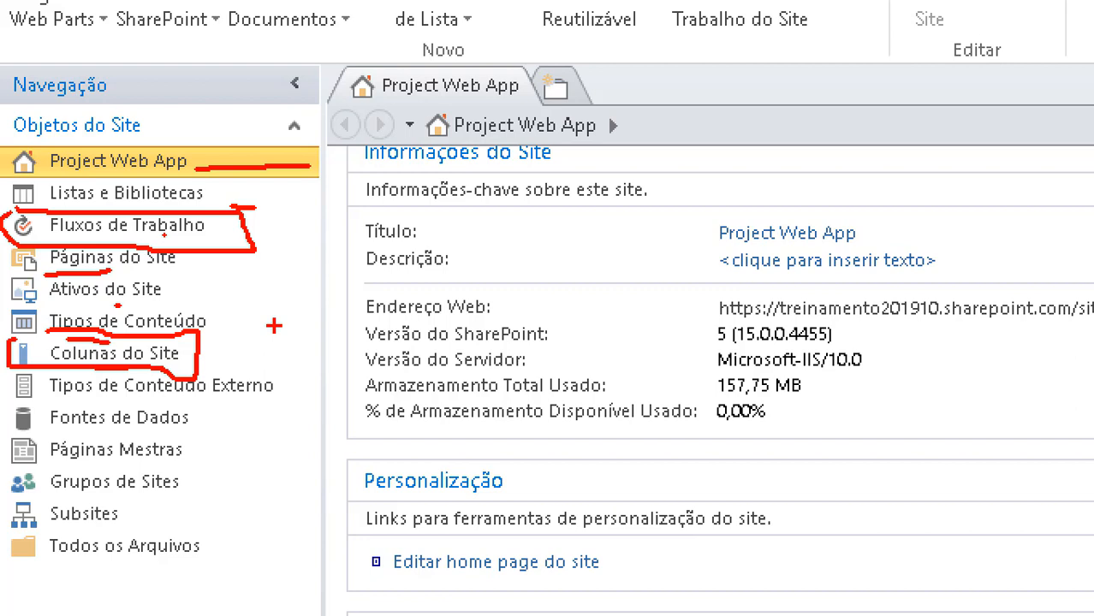
pyautogui.moveTo(72, 400); pyautogui.dragTo(177, 386)
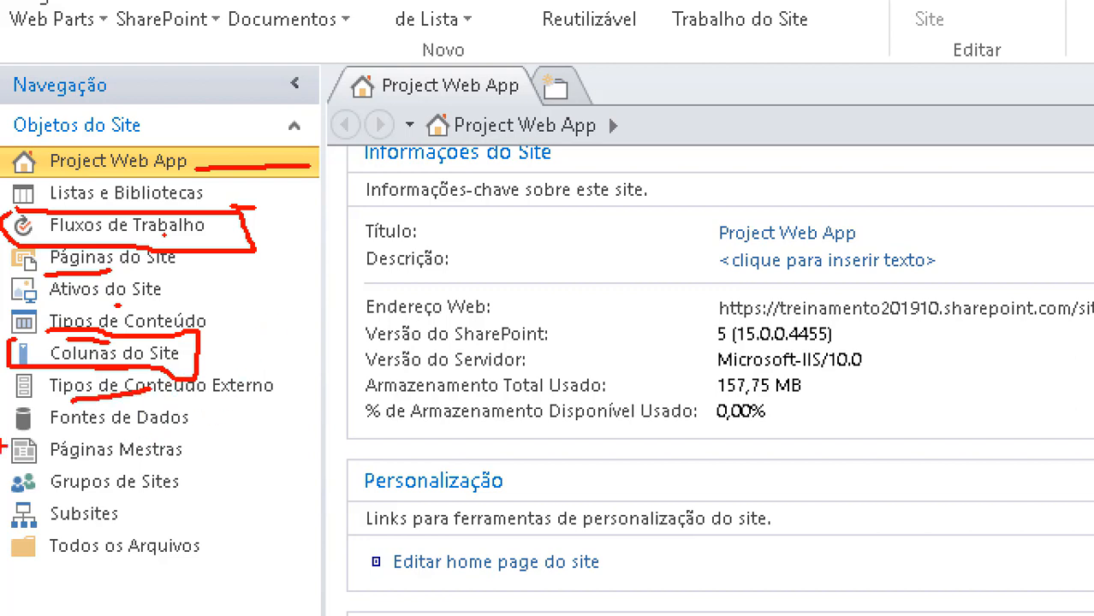
pyautogui.moveTo(79, 439); pyautogui.dragTo(136, 433)
pyautogui.moveTo(68, 498)
pyautogui.mouseDown()
pyautogui.moveTo(104, 500)
pyautogui.moveTo(111, 533)
pyautogui.mouseUp()
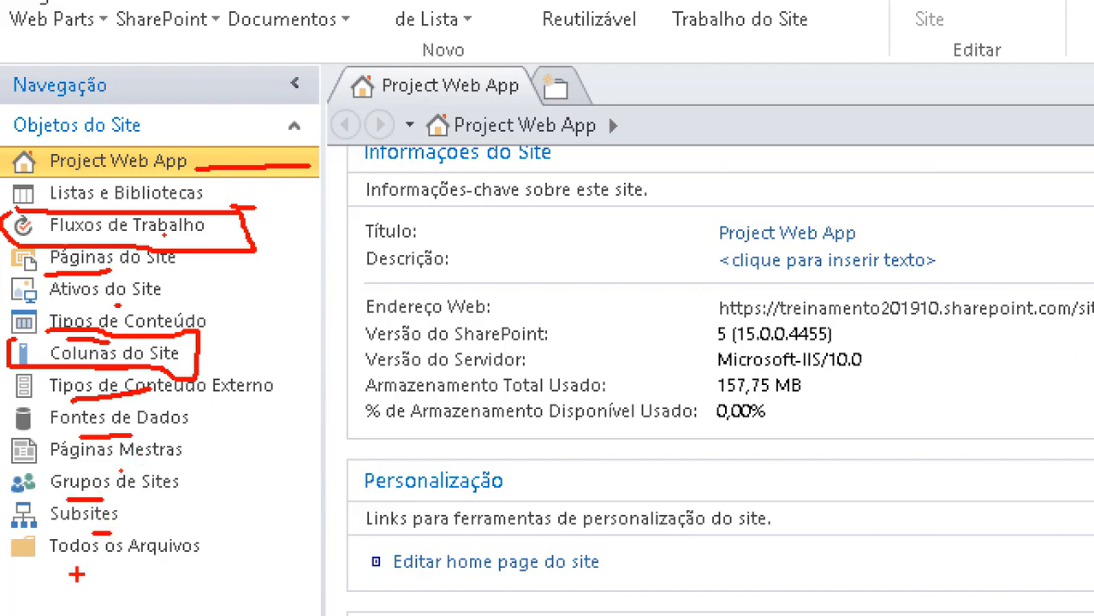
pyautogui.press('Escape')
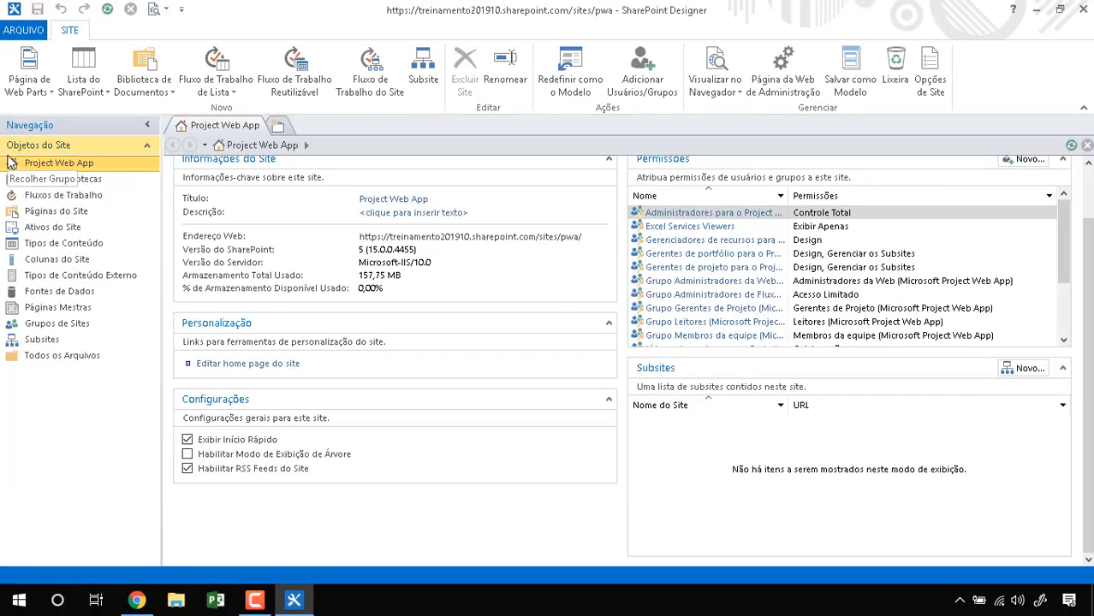
pyautogui.click(61, 203)
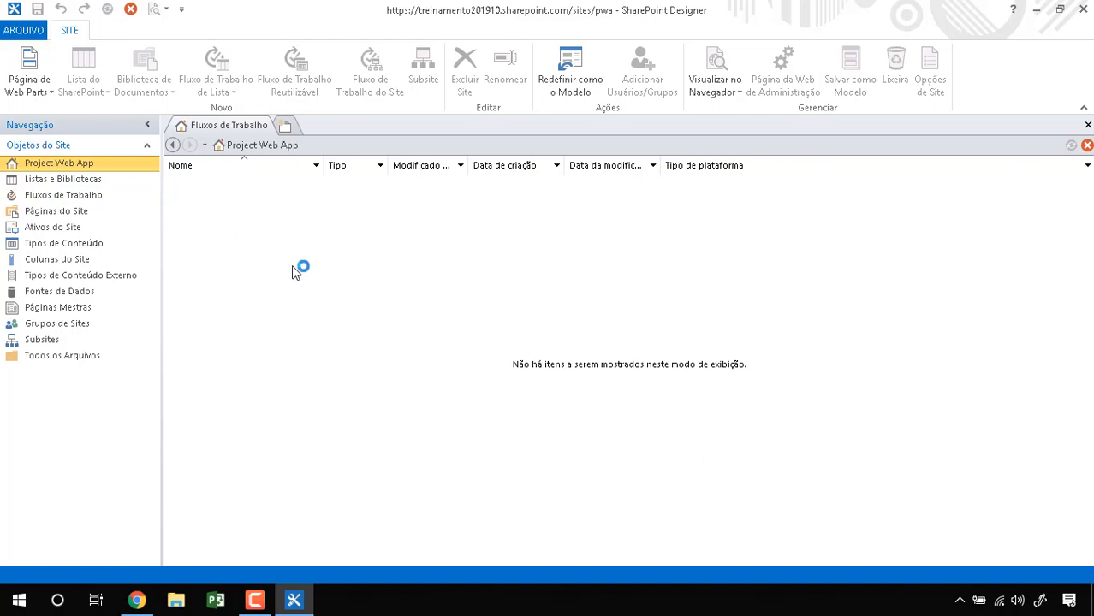
pyautogui.hotkey('ctrl', '1')
pyautogui.click(279, 174)
pyautogui.moveTo(257, 159)
pyautogui.mouseDown()
pyautogui.moveTo(447, 398)
pyautogui.moveTo(107, 102)
pyautogui.mouseUp()
pyautogui.press('Escape')
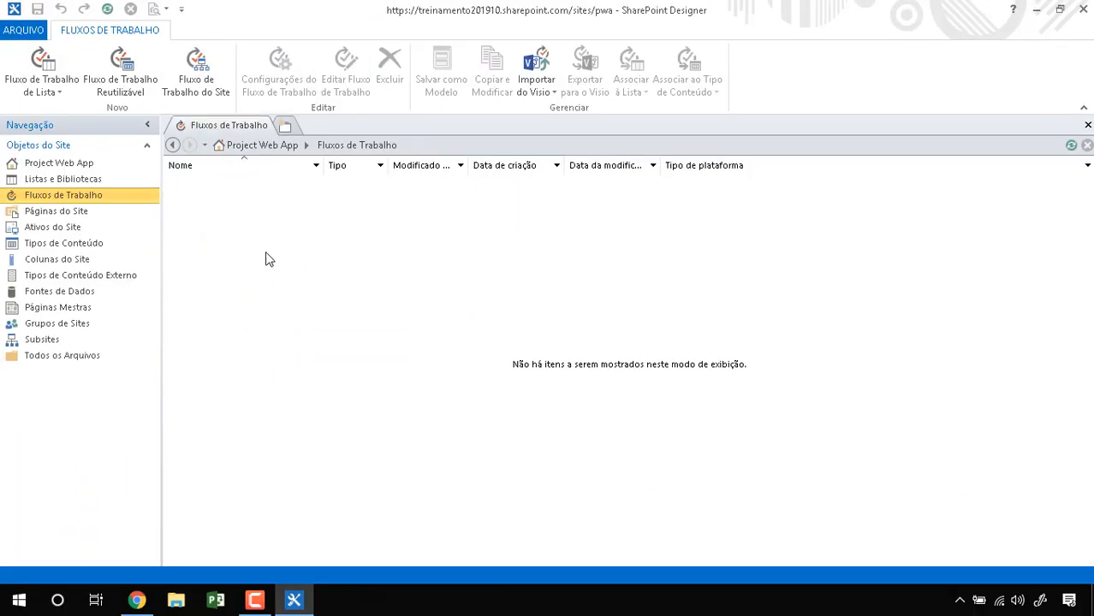
pyautogui.click(89, 164)
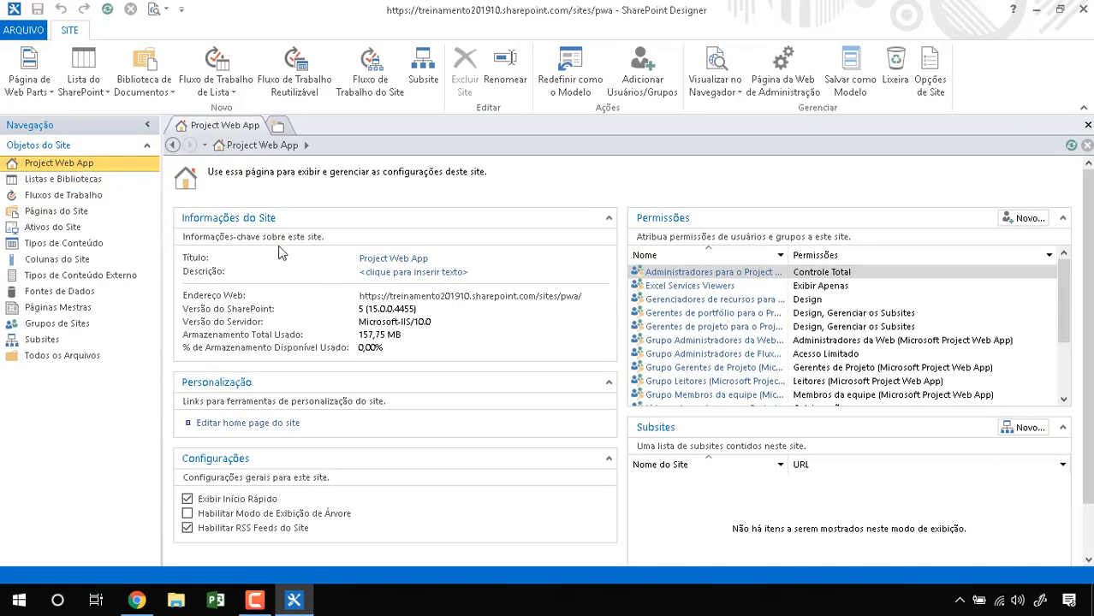
pyautogui.hotkey('ctrl', '1')
pyautogui.click(245, 249)
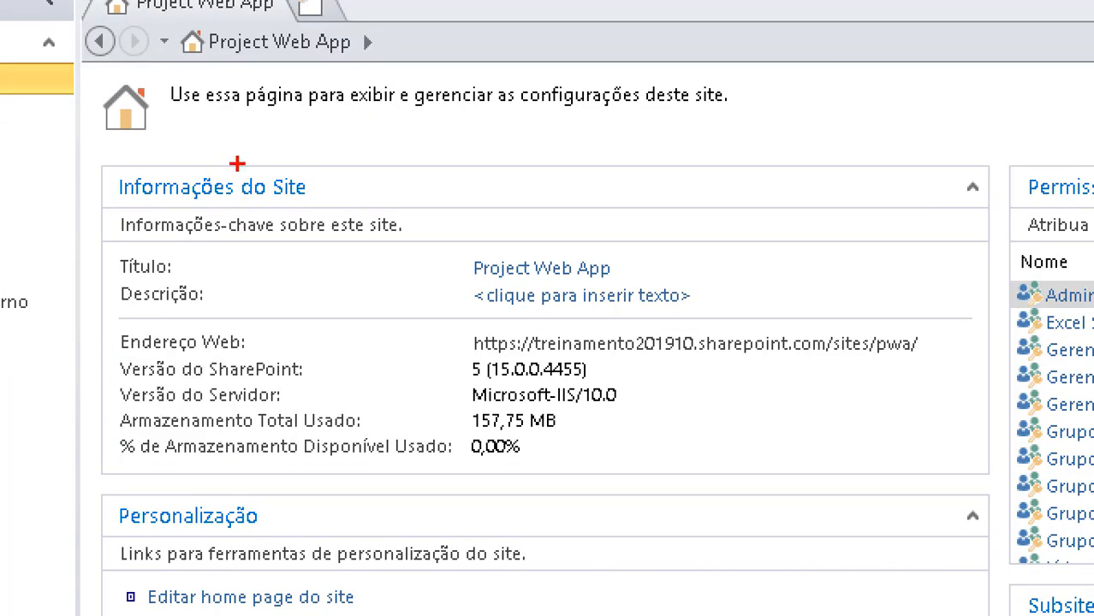
pyautogui.moveTo(211, 154)
pyautogui.mouseDown()
pyautogui.moveTo(294, 246)
pyautogui.moveTo(307, 196)
pyautogui.mouseUp()
pyautogui.moveTo(517, 312)
pyautogui.mouseDown()
pyautogui.moveTo(693, 375)
pyautogui.moveTo(683, 332)
pyautogui.mouseUp()
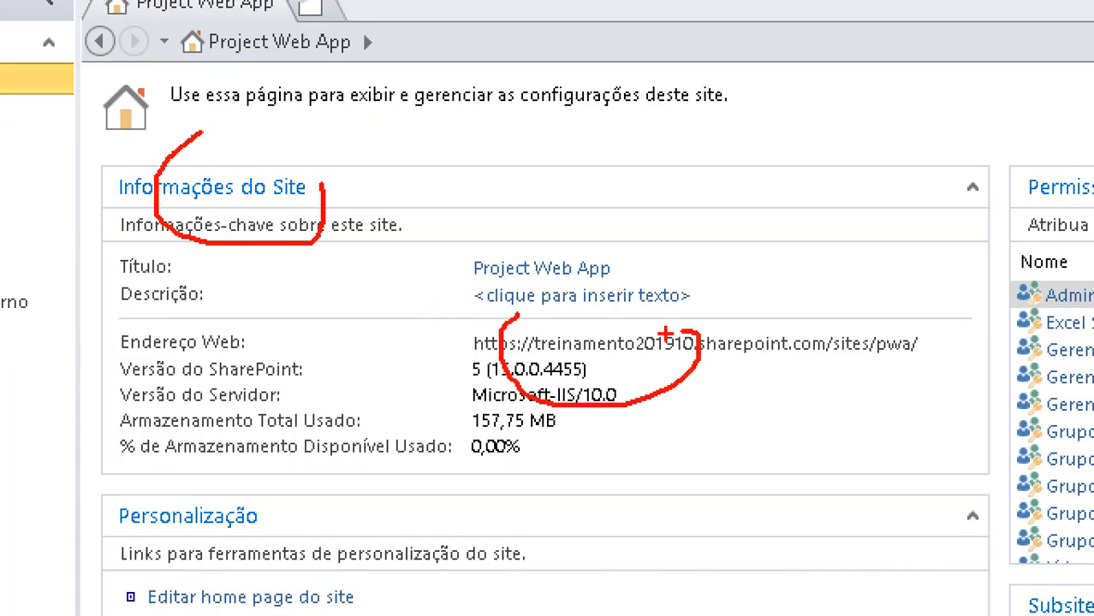
pyautogui.press('Escape')
pyautogui.scroll(-1, 246, 370)
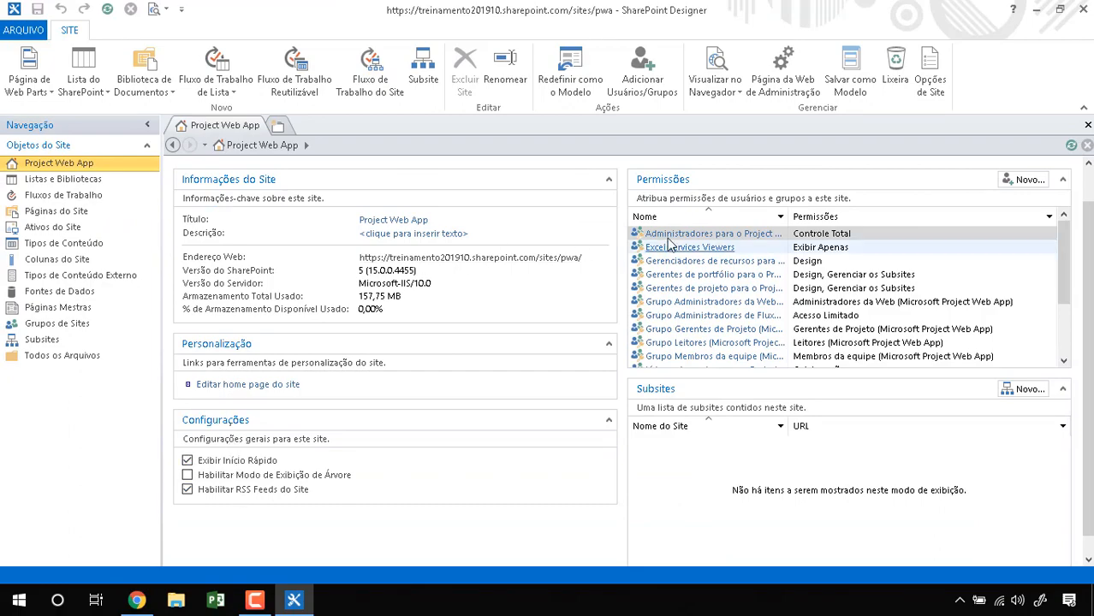
pyautogui.hotkey('ctrl', '1')
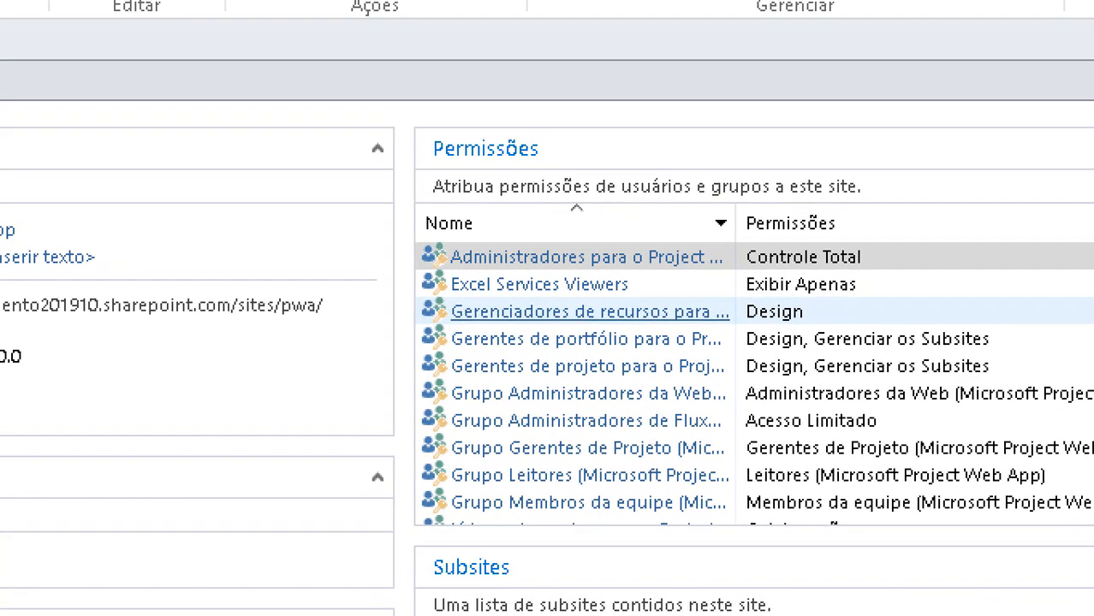
pyautogui.click(851, 209)
pyautogui.moveTo(853, 126)
pyautogui.mouseDown()
pyautogui.moveTo(387, 109)
pyautogui.moveTo(760, 529)
pyautogui.moveTo(754, 182)
pyautogui.mouseUp()
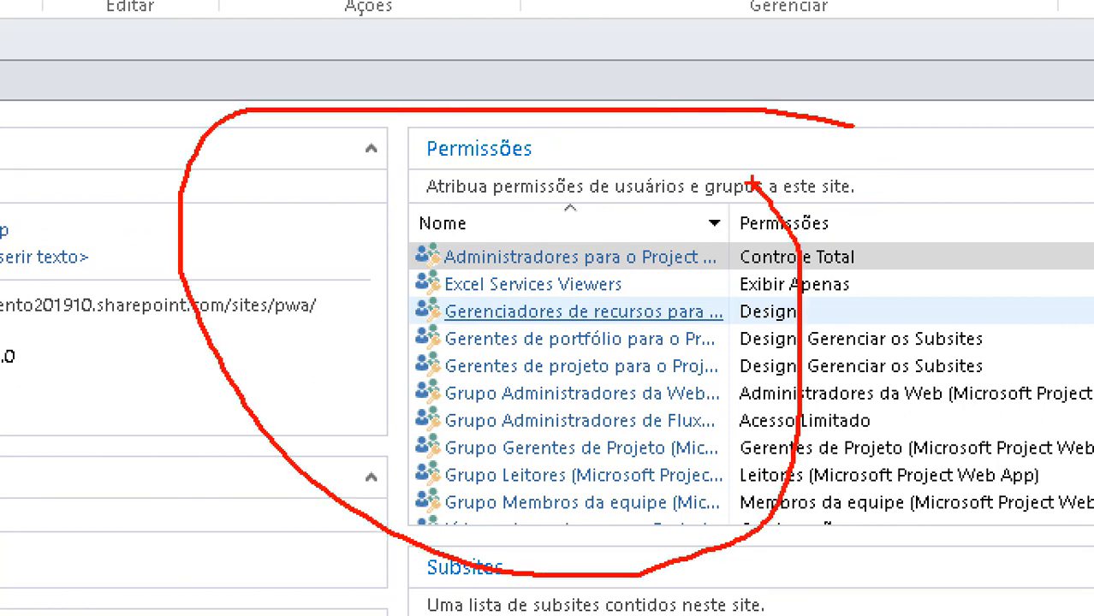
pyautogui.moveTo(419, 225); pyautogui.dragTo(716, 225)
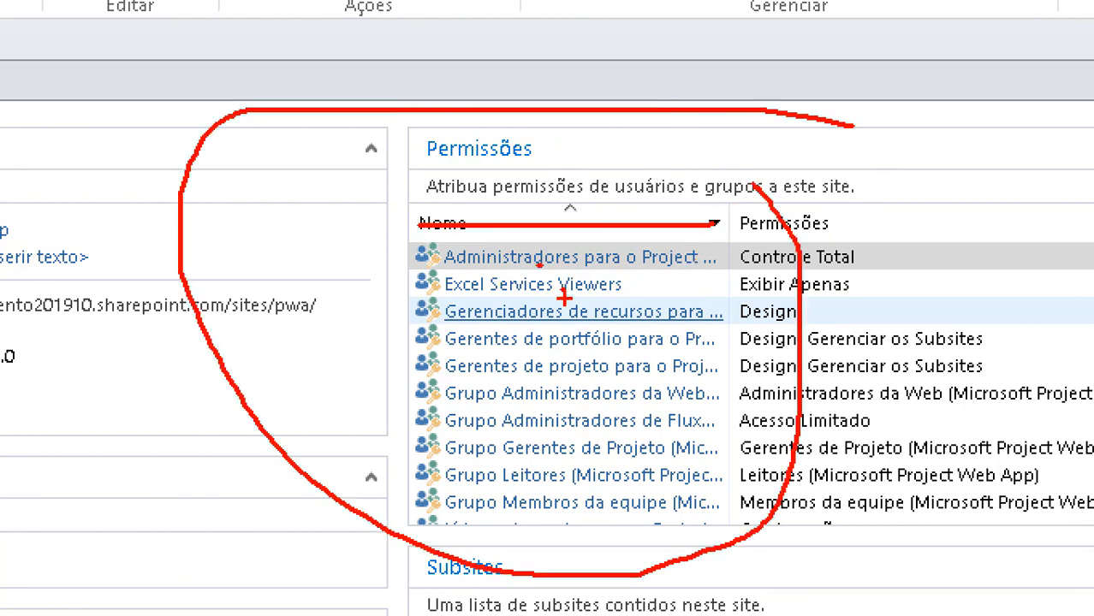
pyautogui.press('Escape')
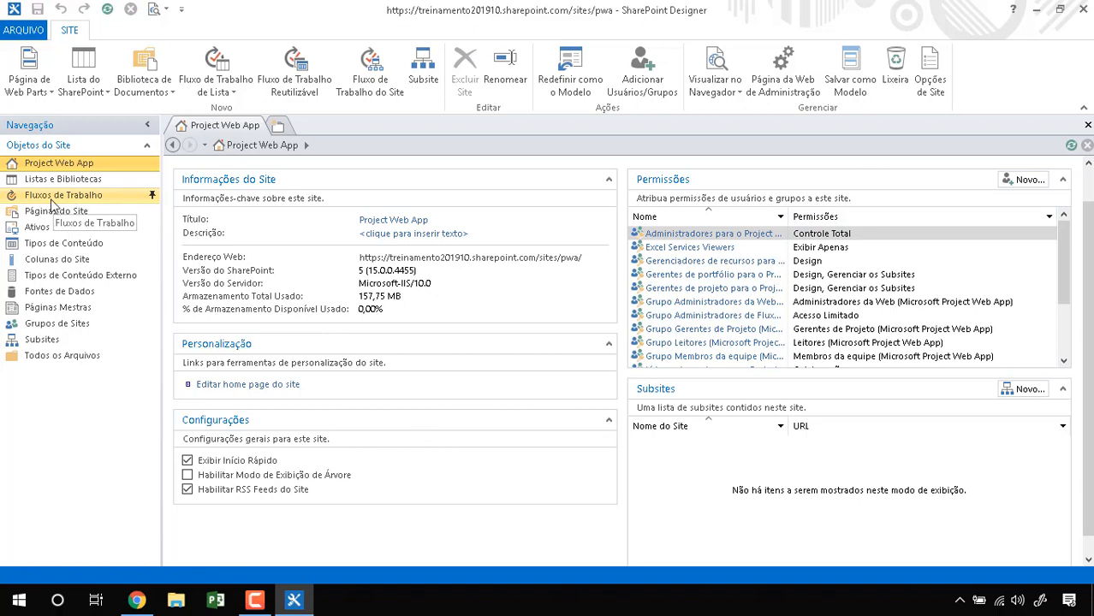
# Step: Create a new site workflow from Fluxos de Trabalho and name it Fluxo Simples
pyautogui.click(87, 197)
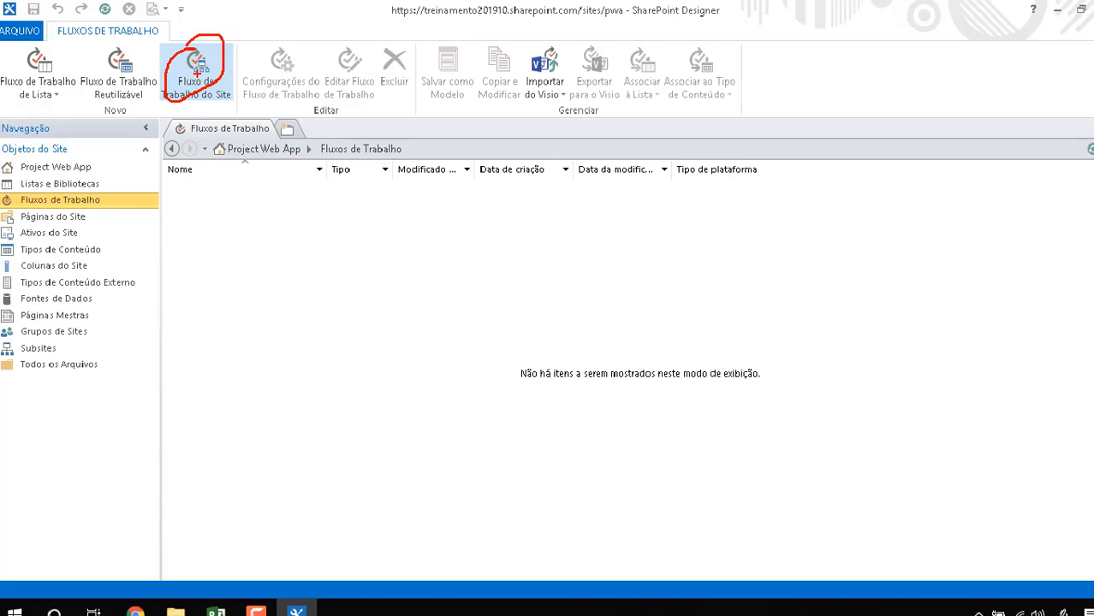
pyautogui.click(212, 89)
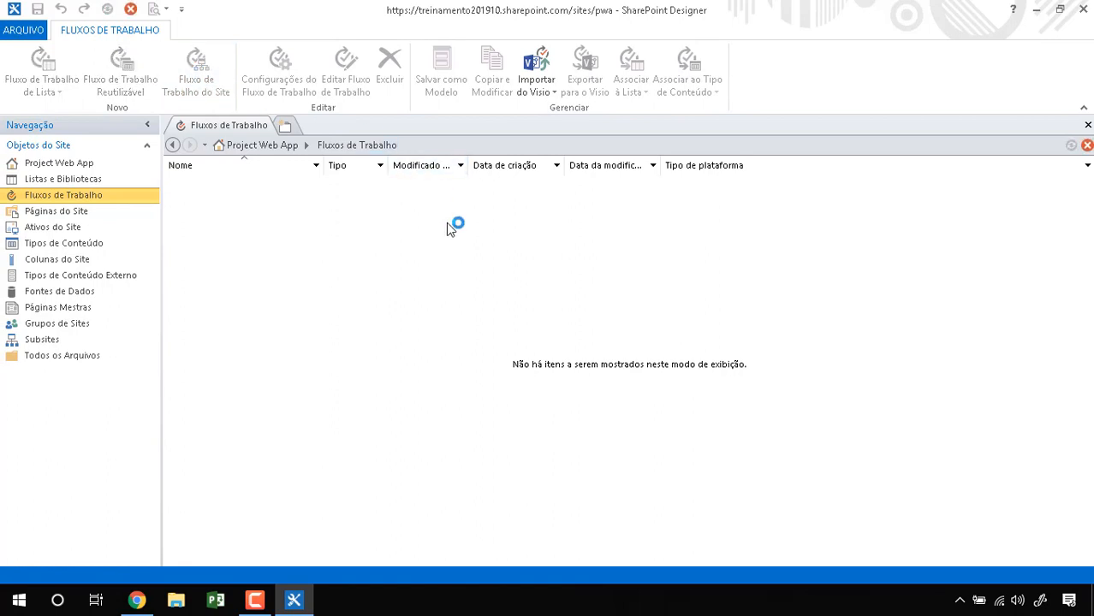
pyautogui.click(445, 263)
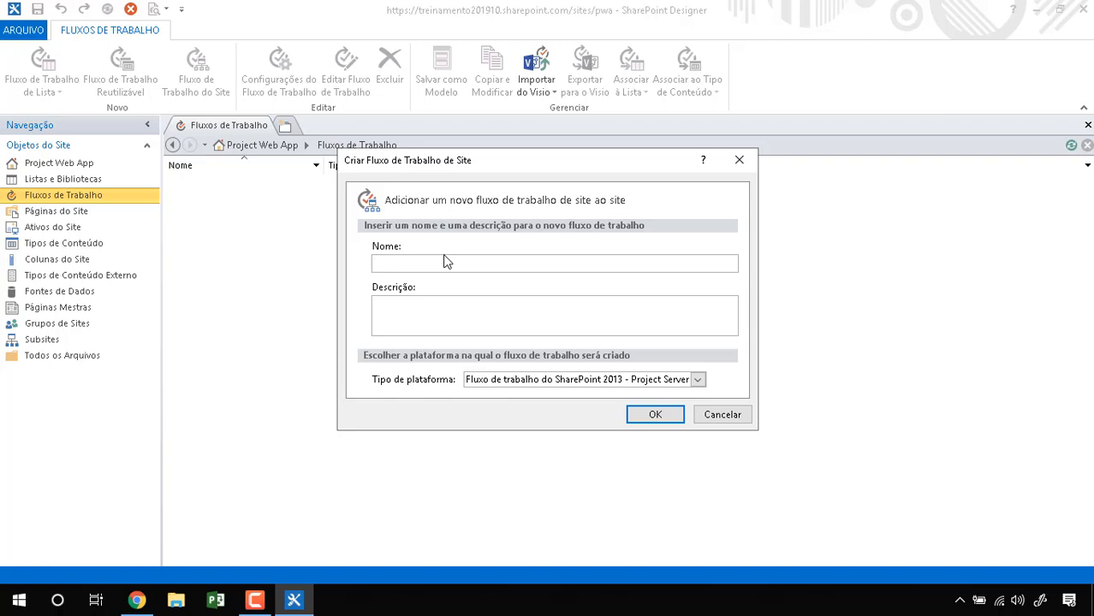
pyautogui.write('Fluxo Simples')
pyautogui.moveTo(434, 265); pyautogui.dragTo(484, 266)
pyautogui.press('BackSpace')
pyautogui.doubleClick(417, 263)
pyautogui.write('Pequeno')
pyautogui.doubleClick(416, 263)
pyautogui.write('d')
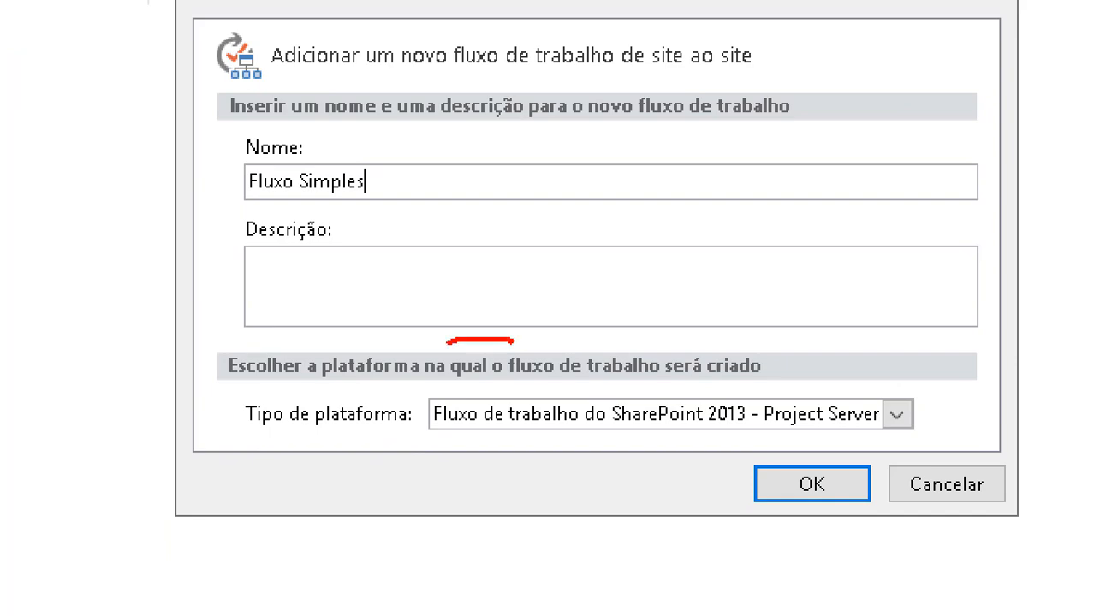
# Step: Type the description 'Fluxo básico para gestao de pequenos projetos na organiz…'
pyautogui.moveTo(446, 342); pyautogui.dragTo(432, 377)
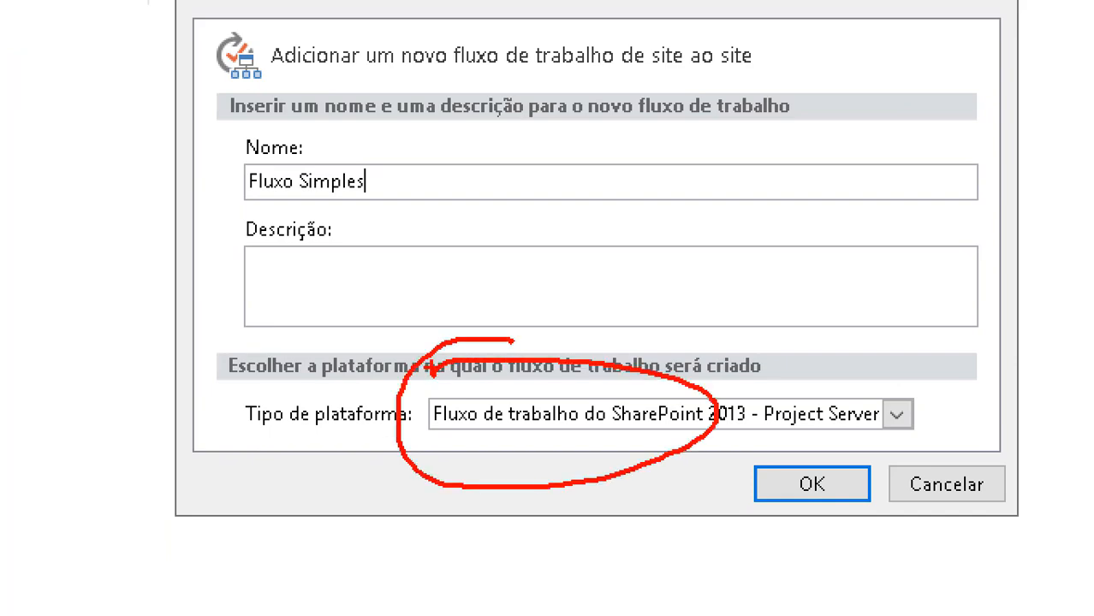
pyautogui.moveTo(230, 75); pyautogui.dragTo(248, 128)
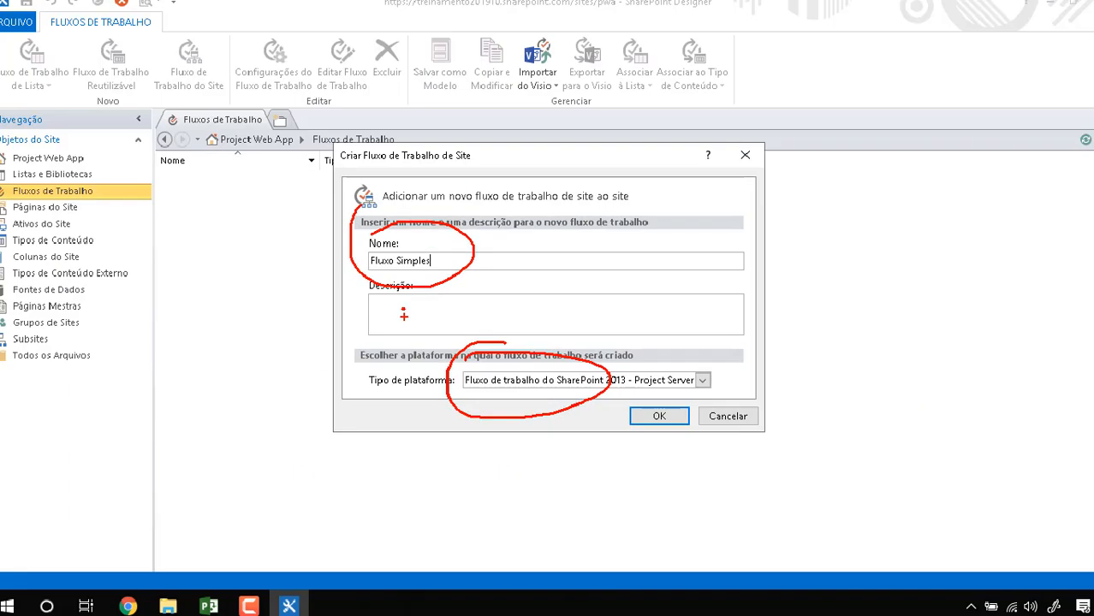
pyautogui.click(604, 298)
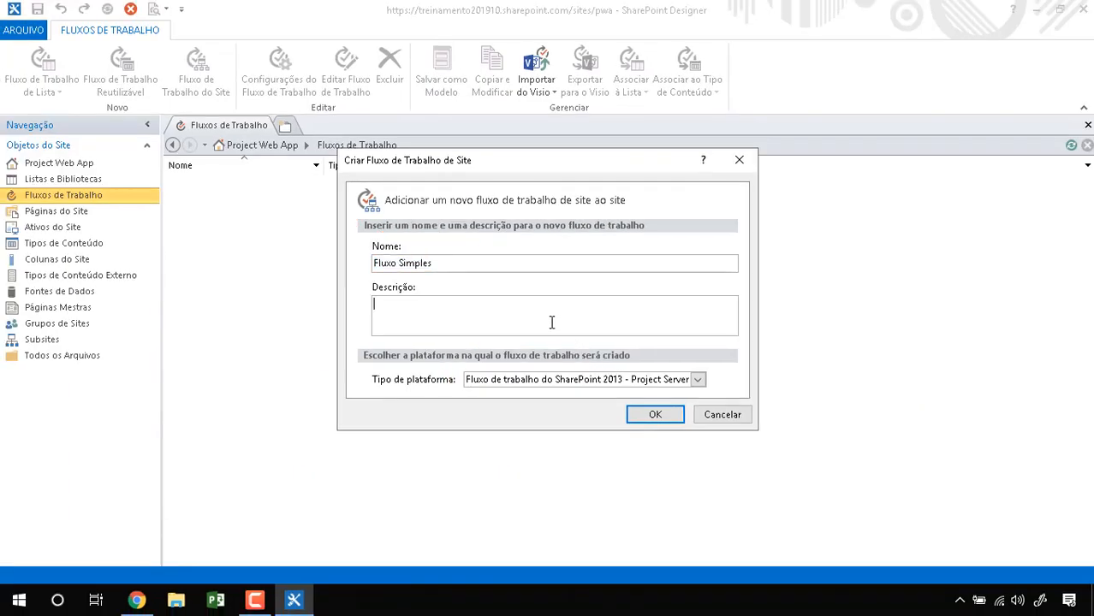
pyautogui.write('Fluxo básico para gestao de pequenos pr')
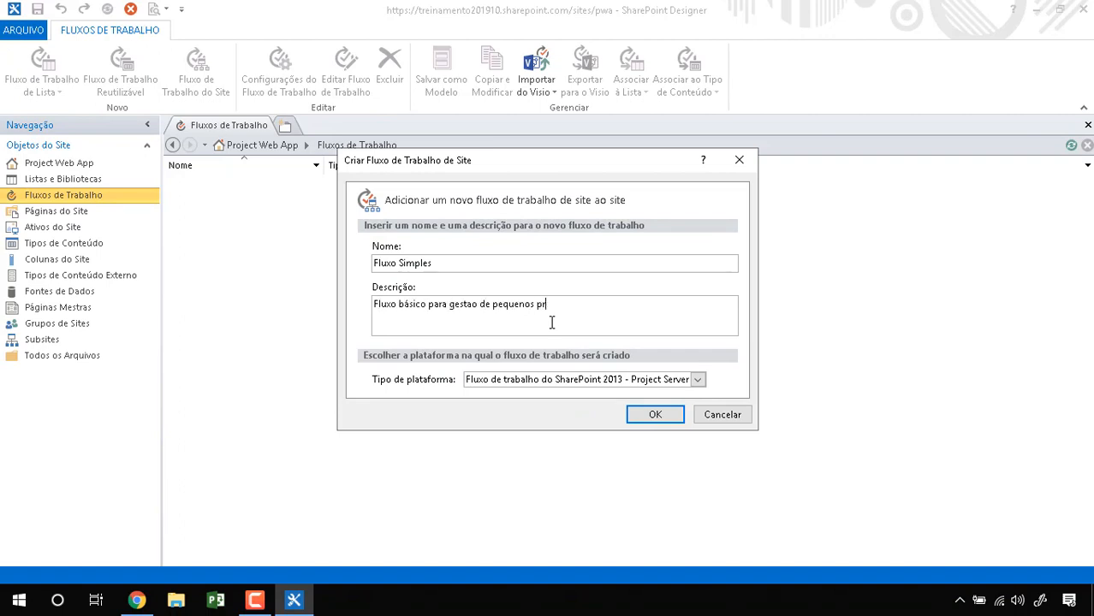
pyautogui.write('ojetos na organizaçao.')
# Step: Confirm creating the Fluxo Simples workflow and wait for the local caches to load
pyautogui.click(655, 415)
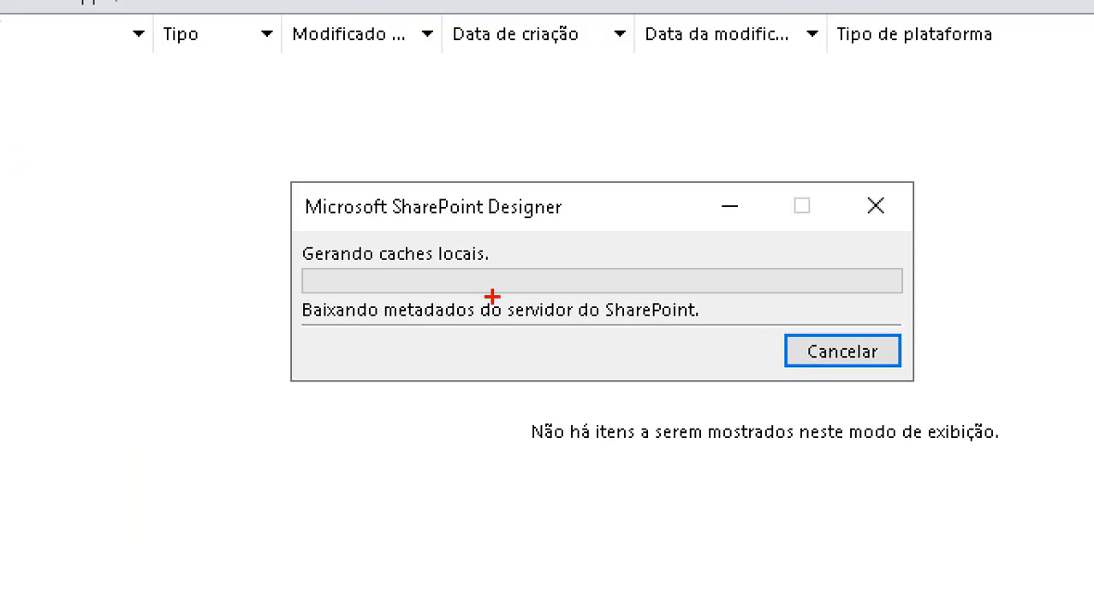
pyautogui.moveTo(408, 247)
pyautogui.mouseDown()
pyautogui.moveTo(363, 287)
pyautogui.moveTo(661, 281)
pyautogui.mouseUp()
pyautogui.moveTo(830, 265); pyautogui.dragTo(160, 153)
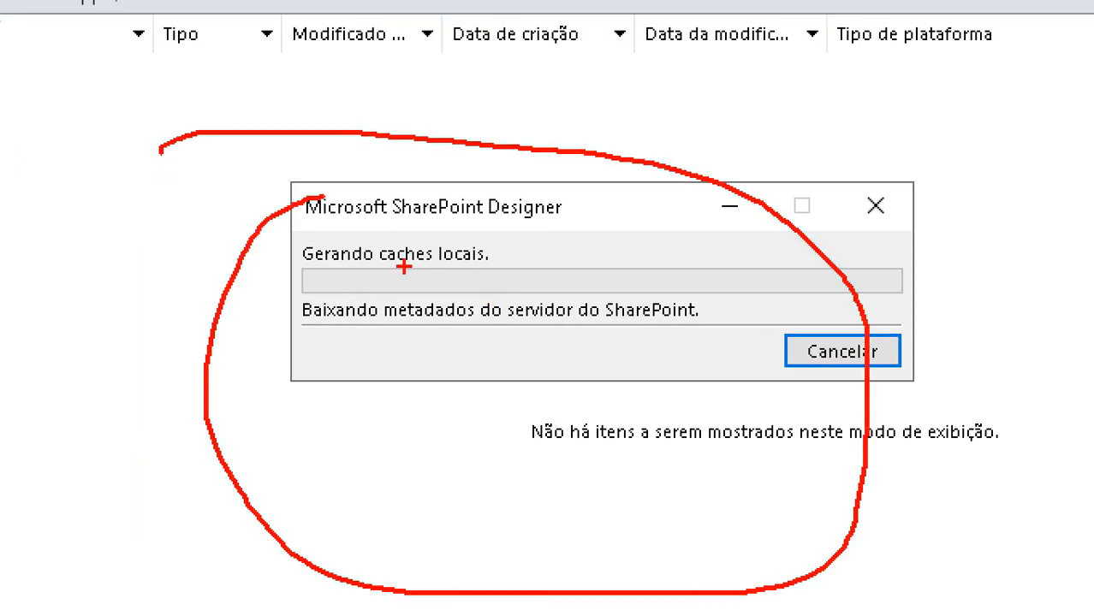
pyautogui.moveTo(338, 270); pyautogui.dragTo(474, 272)
pyautogui.moveTo(326, 336)
pyautogui.mouseDown()
pyautogui.moveTo(714, 327)
pyautogui.moveTo(599, 290)
pyautogui.moveTo(242, 301)
pyautogui.moveTo(289, 351)
pyautogui.moveTo(404, 351)
pyautogui.mouseUp()
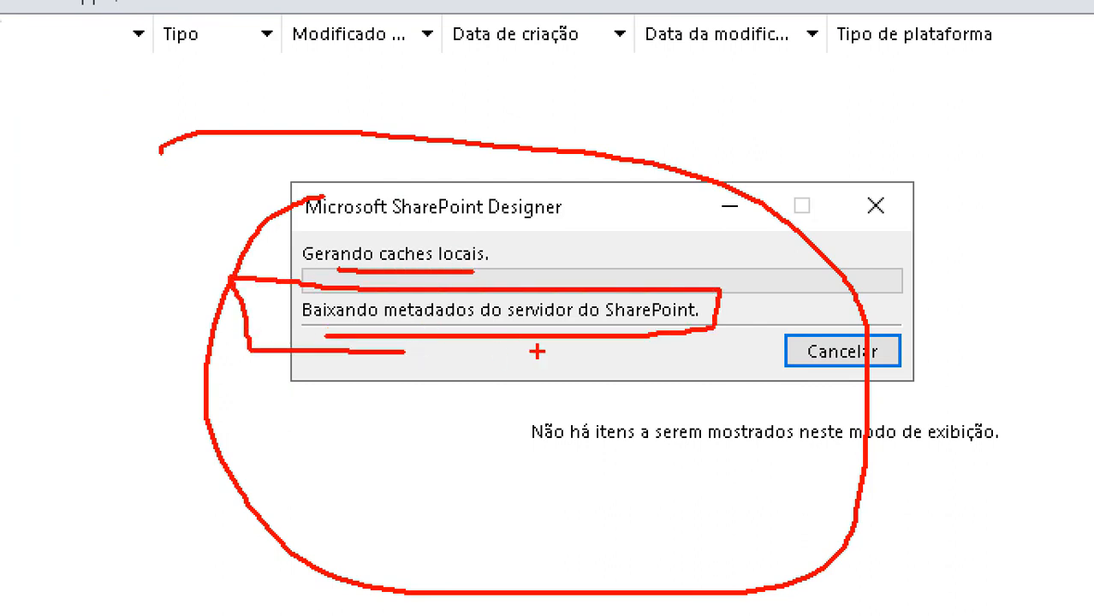
pyautogui.moveTo(645, 373); pyautogui.dragTo(732, 304)
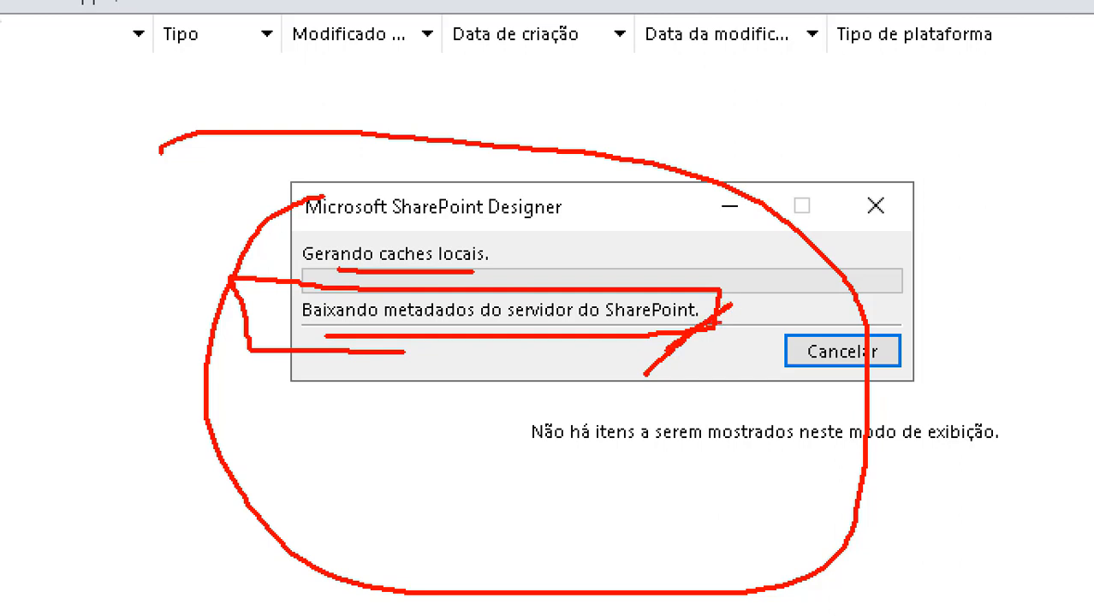
pyautogui.moveTo(383, 461); pyautogui.dragTo(360, 526)
pyautogui.moveTo(454, 465)
pyautogui.mouseDown()
pyautogui.moveTo(436, 517)
pyautogui.moveTo(470, 524)
pyautogui.moveTo(498, 495)
pyautogui.mouseUp()
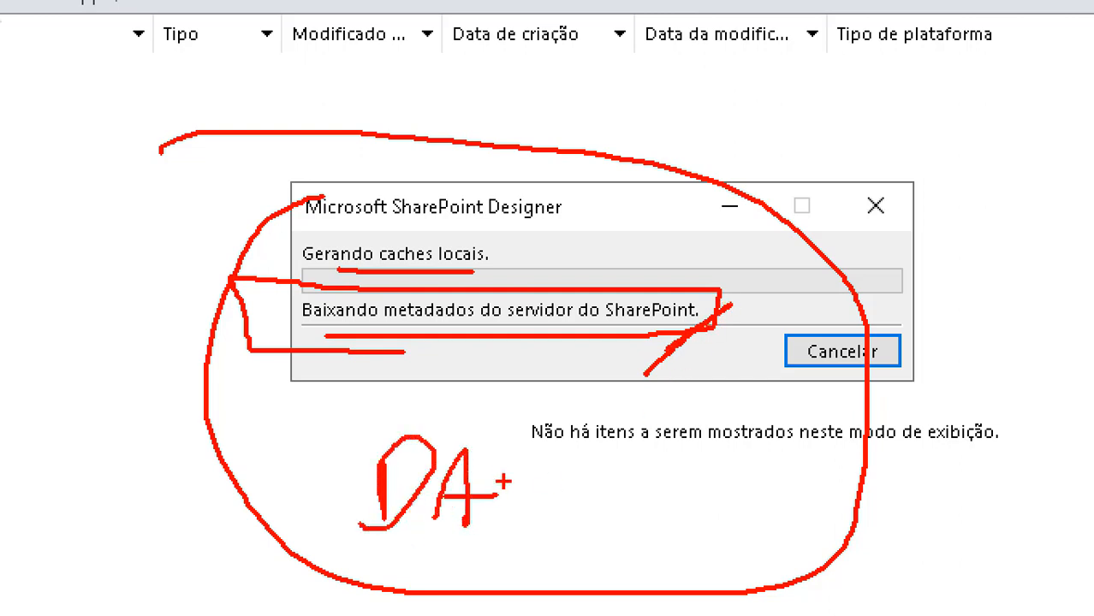
pyautogui.moveTo(501, 454)
pyautogui.mouseDown()
pyautogui.moveTo(503, 536)
pyautogui.moveTo(507, 526)
pyautogui.mouseUp()
pyautogui.moveTo(466, 527); pyautogui.dragTo(506, 528)
pyautogui.moveTo(586, 473); pyautogui.dragTo(566, 495)
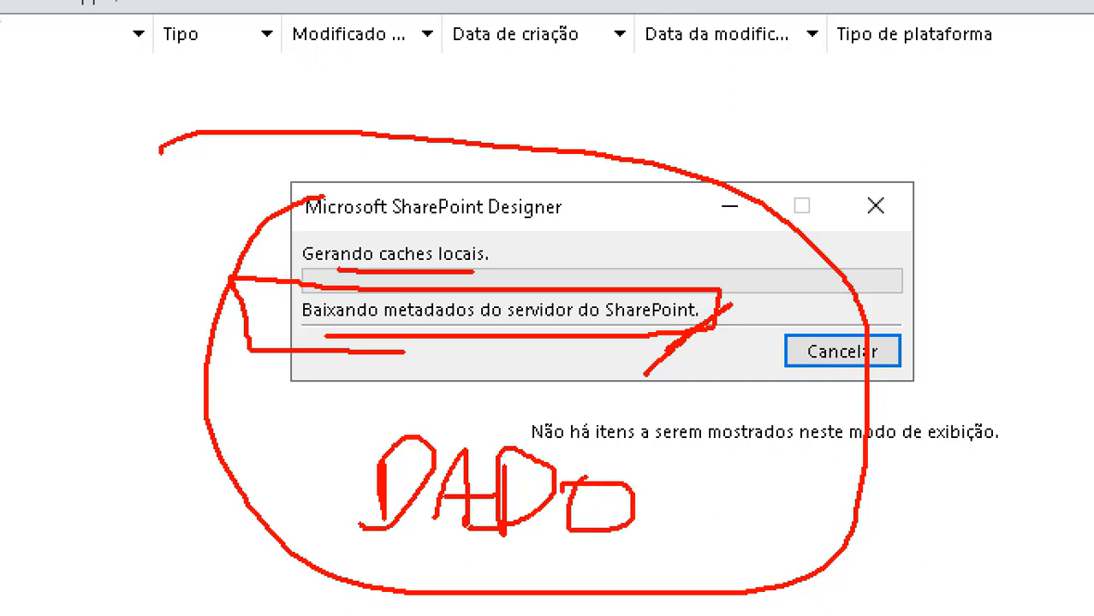
pyautogui.moveTo(697, 469)
pyautogui.mouseDown()
pyautogui.moveTo(648, 469)
pyautogui.moveTo(643, 530)
pyautogui.mouseUp()
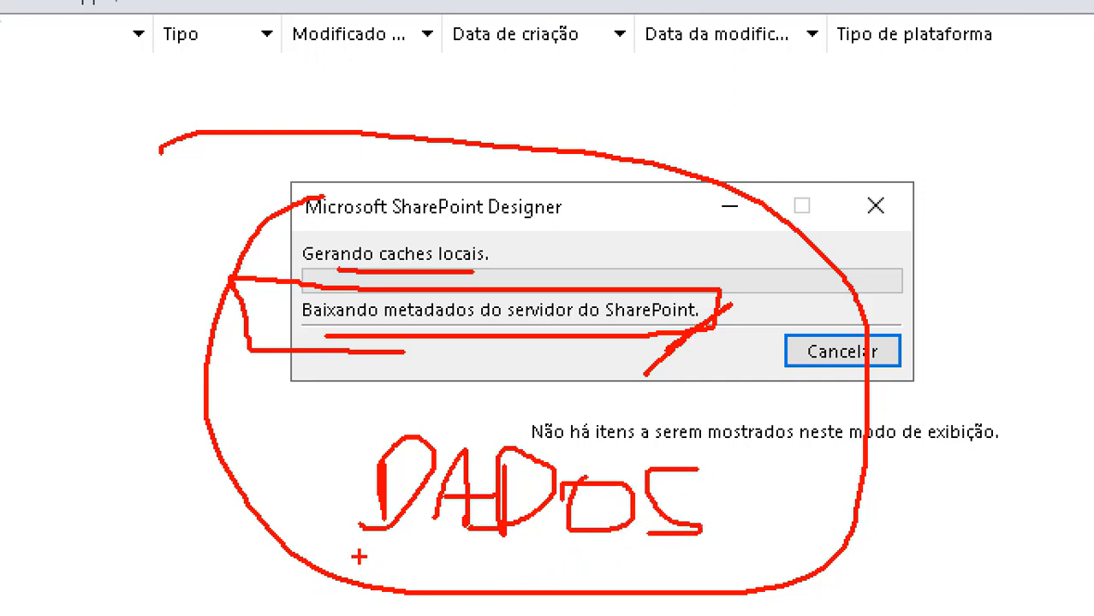
pyautogui.press('Escape')
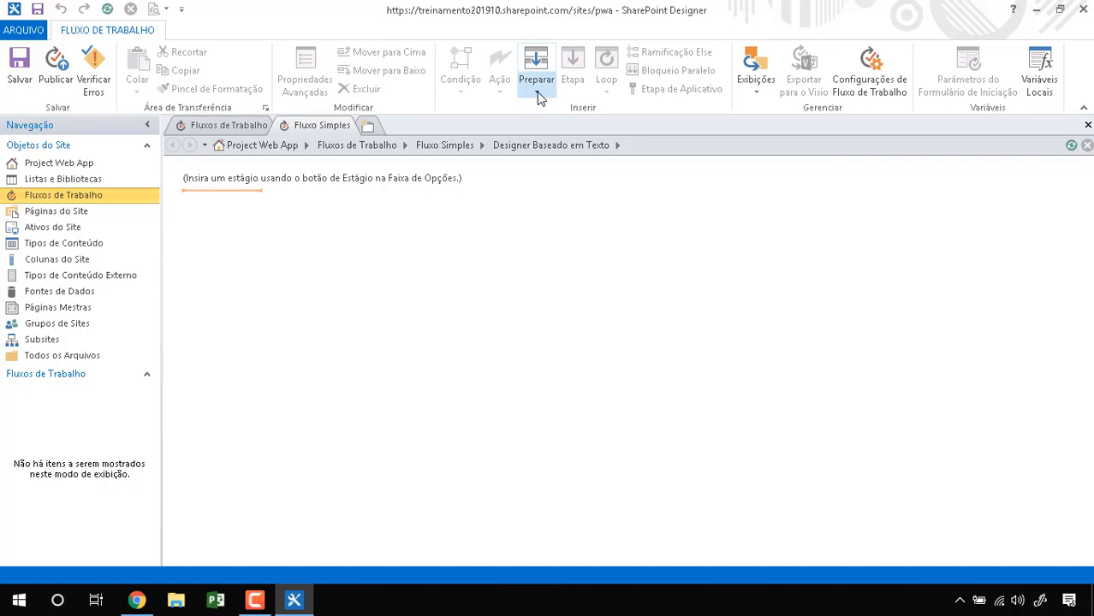
# Step: Review the empty Fluxo Simples workflow in the text-based designer
pyautogui.hotkey('ctrl', '1')
pyautogui.click(578, 2)
pyautogui.moveTo(426, 12)
pyautogui.mouseDown()
pyautogui.moveTo(392, 20)
pyautogui.moveTo(599, 5)
pyautogui.moveTo(458, 86)
pyautogui.mouseUp()
pyautogui.moveTo(522, 241); pyautogui.dragTo(625, 236)
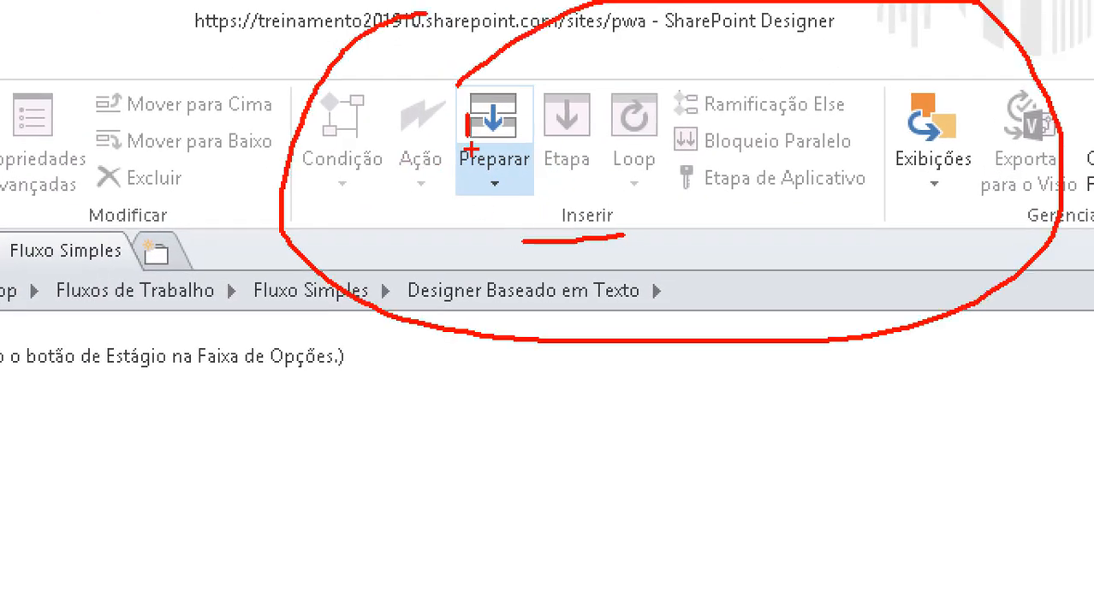
pyautogui.press('Escape')
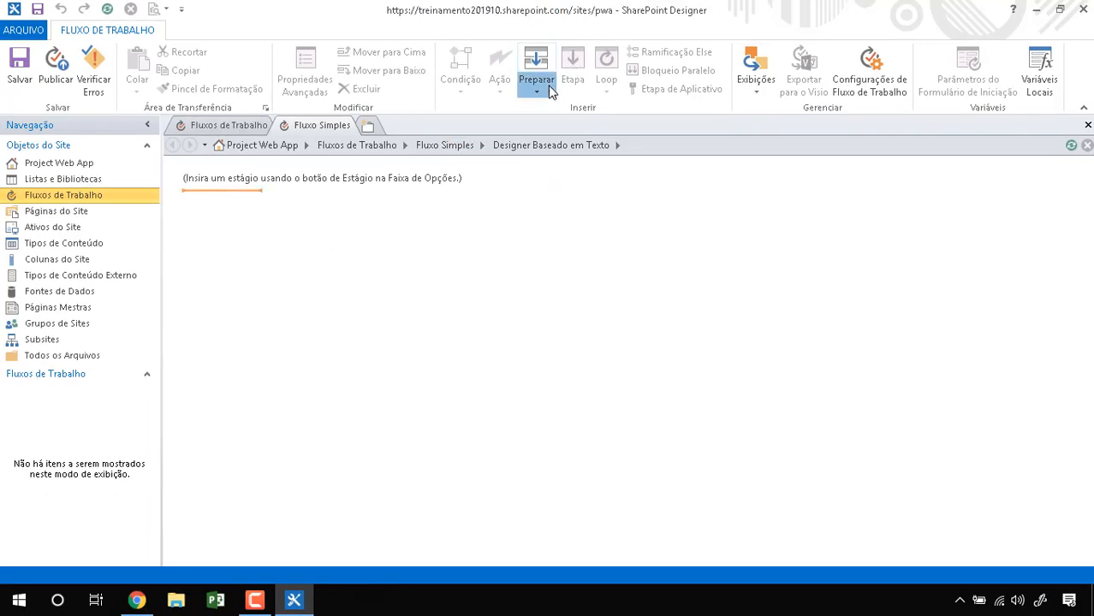
# Step: Open the Preparar stage list showing 1-1 Proposta do Projeto and 1-2 Parecer do PMO
pyautogui.click(532, 92)
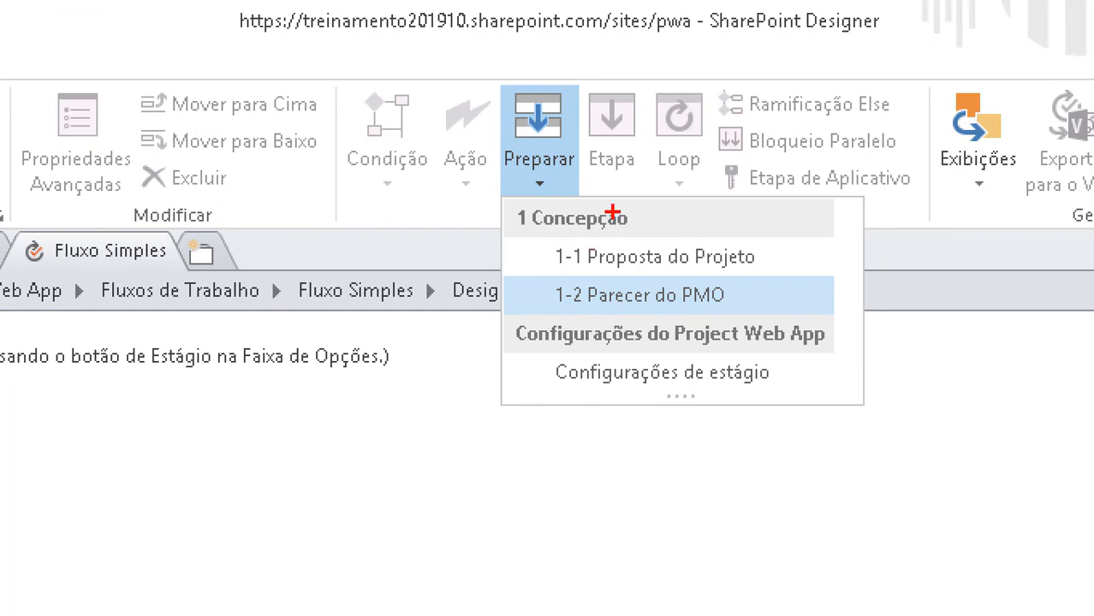
pyautogui.moveTo(613, 210)
pyautogui.mouseDown()
pyautogui.moveTo(454, 244)
pyautogui.moveTo(781, 321)
pyautogui.moveTo(574, 198)
pyautogui.moveTo(555, 203)
pyautogui.mouseUp()
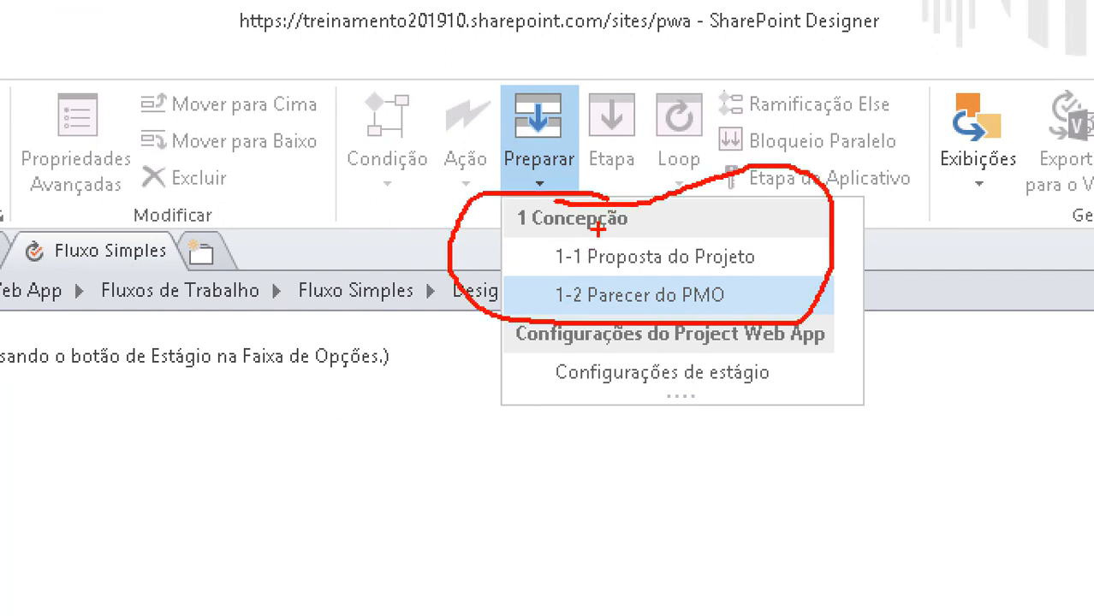
pyautogui.moveTo(518, 244)
pyautogui.mouseDown()
pyautogui.moveTo(685, 247)
pyautogui.moveTo(541, 250)
pyautogui.mouseUp()
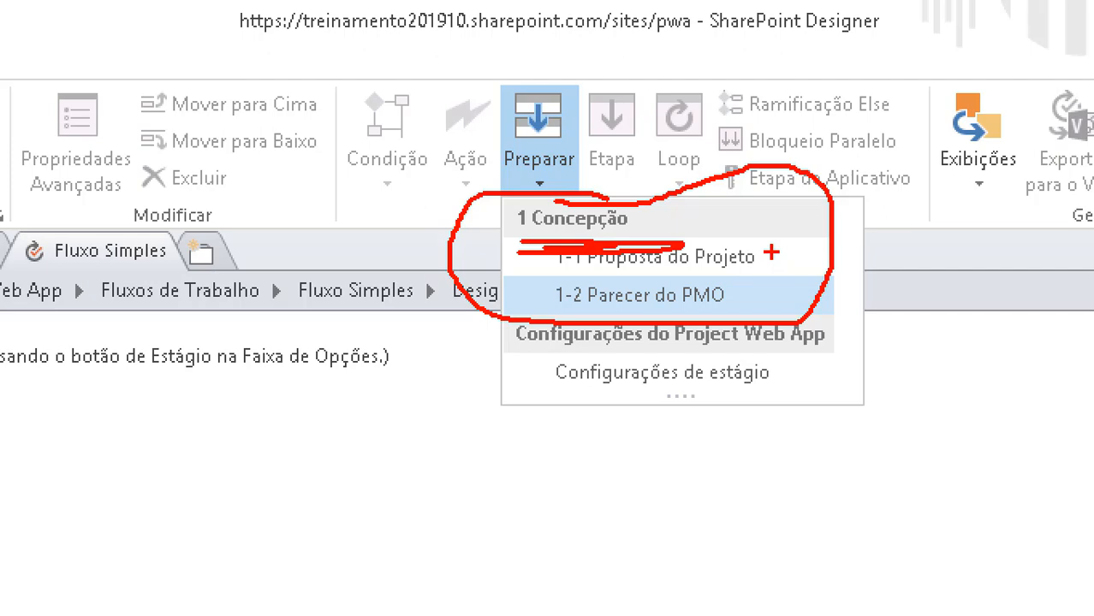
pyautogui.press('Escape')
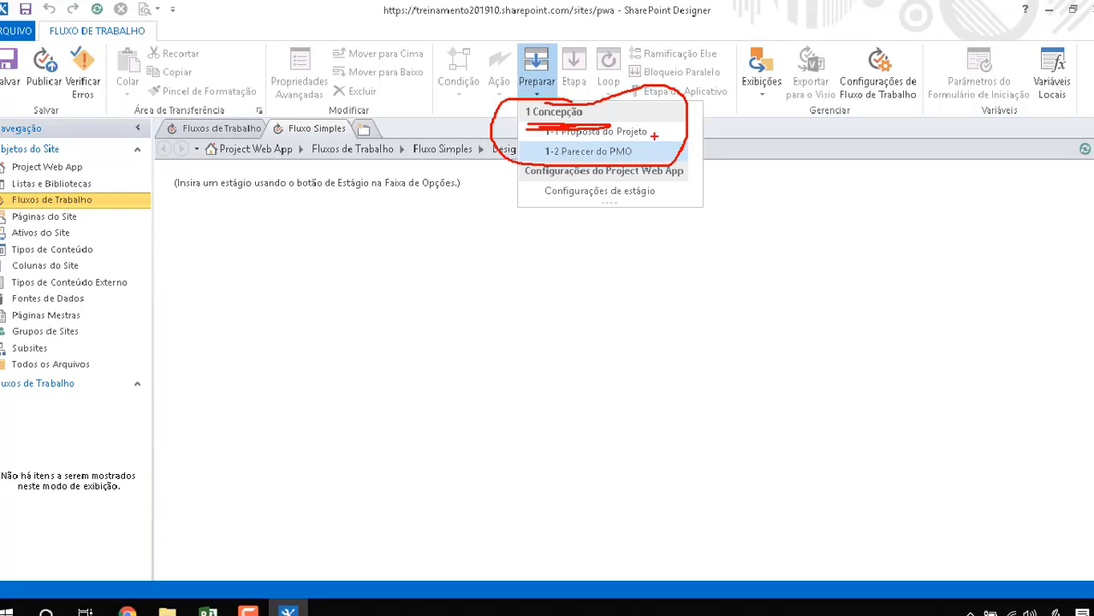
pyautogui.click(532, 182)
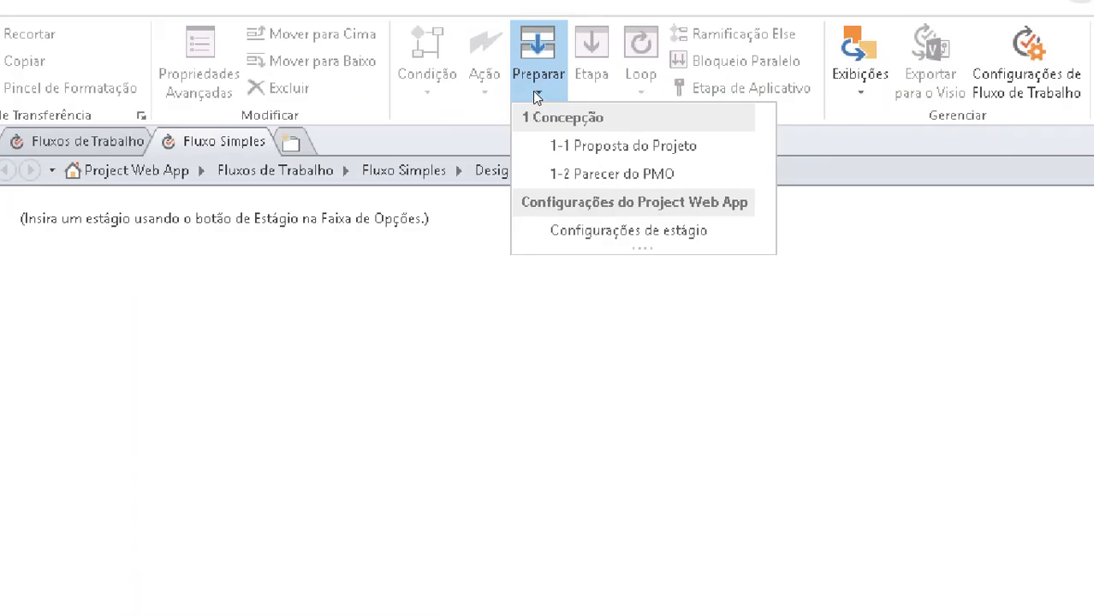
pyautogui.moveTo(521, 89)
pyautogui.mouseDown()
pyautogui.moveTo(520, 105)
pyautogui.moveTo(690, 179)
pyautogui.mouseUp()
pyautogui.moveTo(861, 288); pyautogui.dragTo(446, 74)
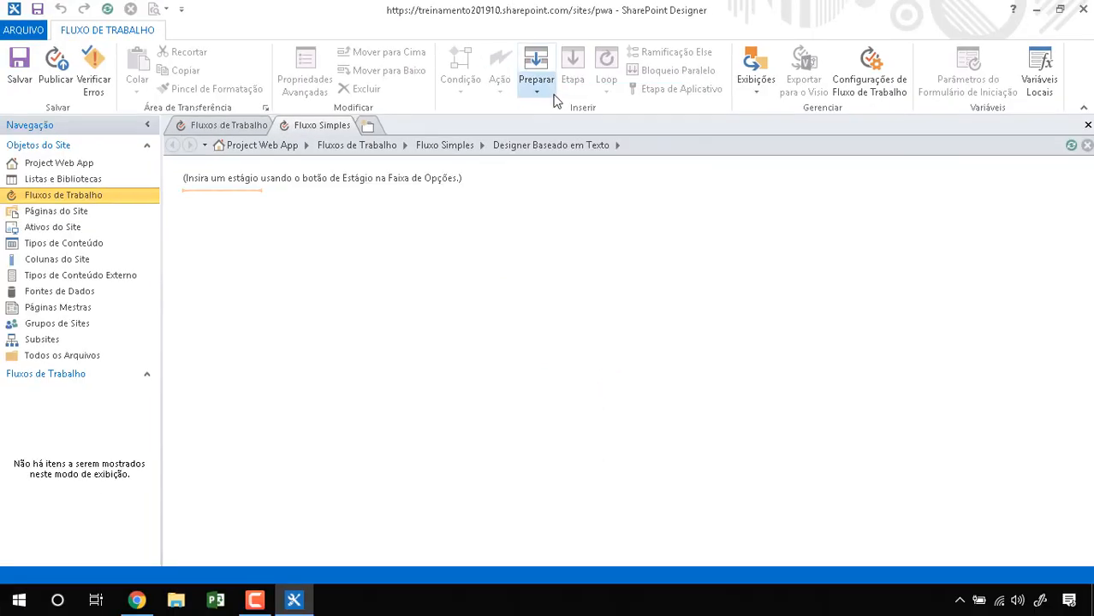
pyautogui.click(550, 114)
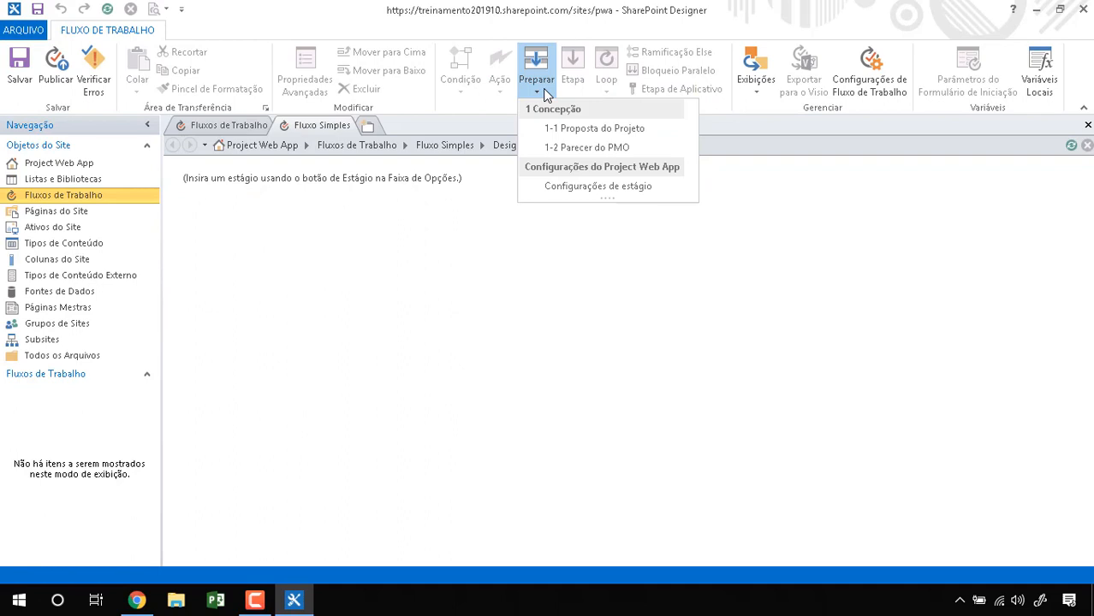
# Step: Insert the 1-1 Proposta do Projeto stage and browse the workflow actions list
pyautogui.click(622, 132)
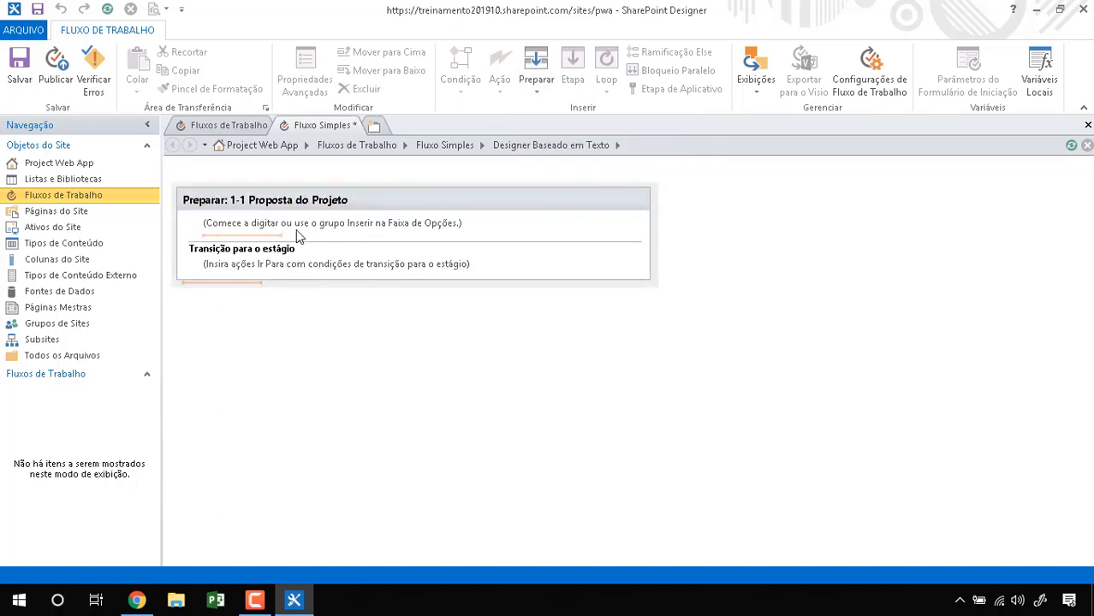
pyautogui.click(247, 224)
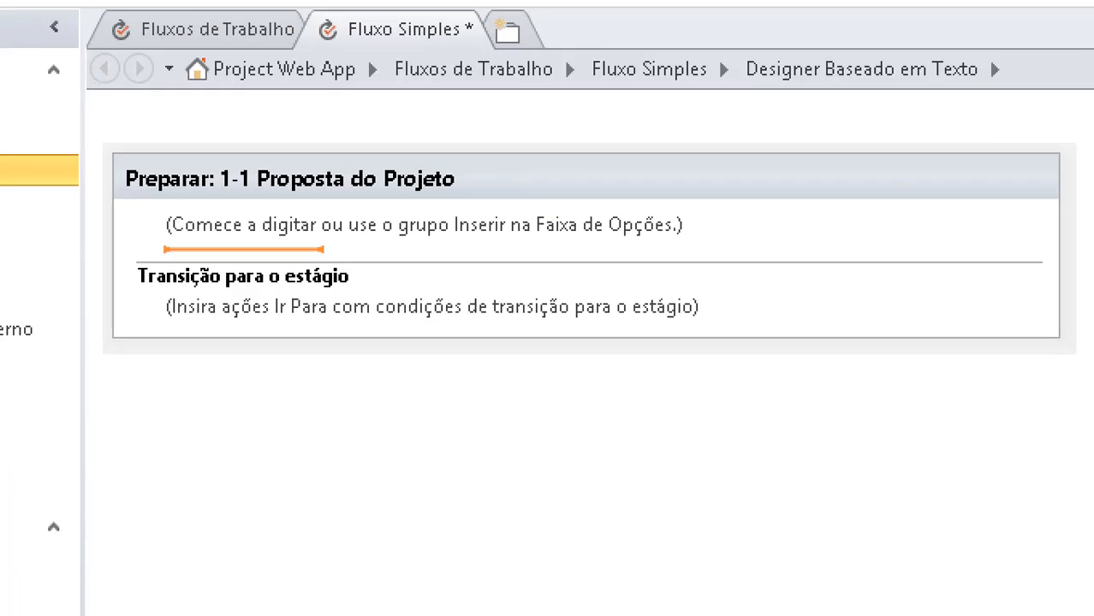
pyautogui.moveTo(218, 209)
pyautogui.mouseDown()
pyautogui.moveTo(241, 238)
pyautogui.moveTo(500, 216)
pyautogui.mouseUp()
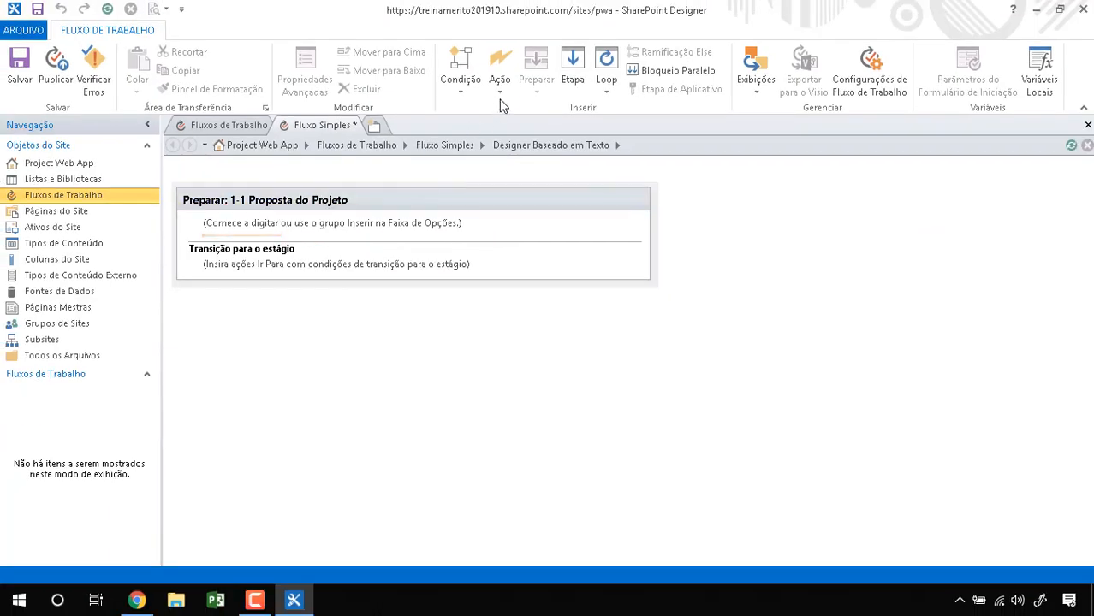
pyautogui.click(501, 94)
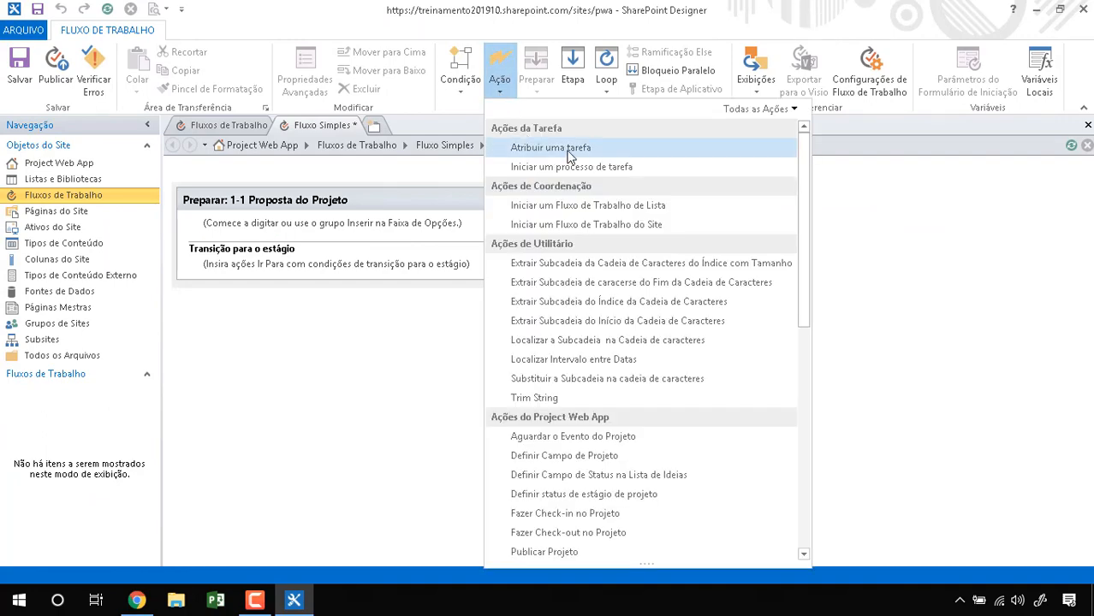
pyautogui.scroll(-4, 798, 328)
pyautogui.moveTo(797, 323); pyautogui.dragTo(790, 173)
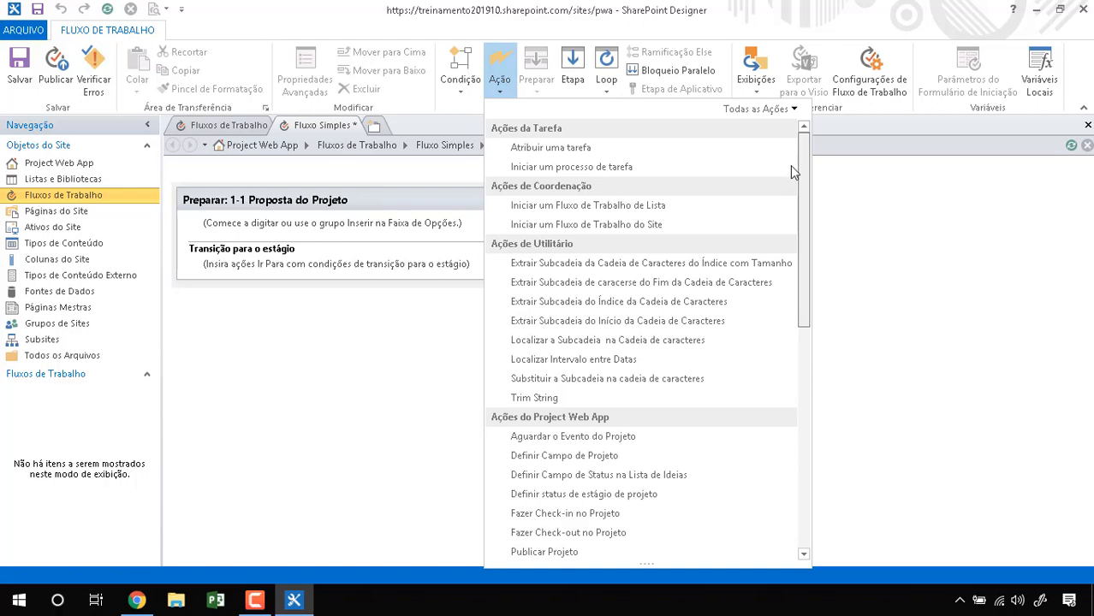
pyautogui.click(415, 319)
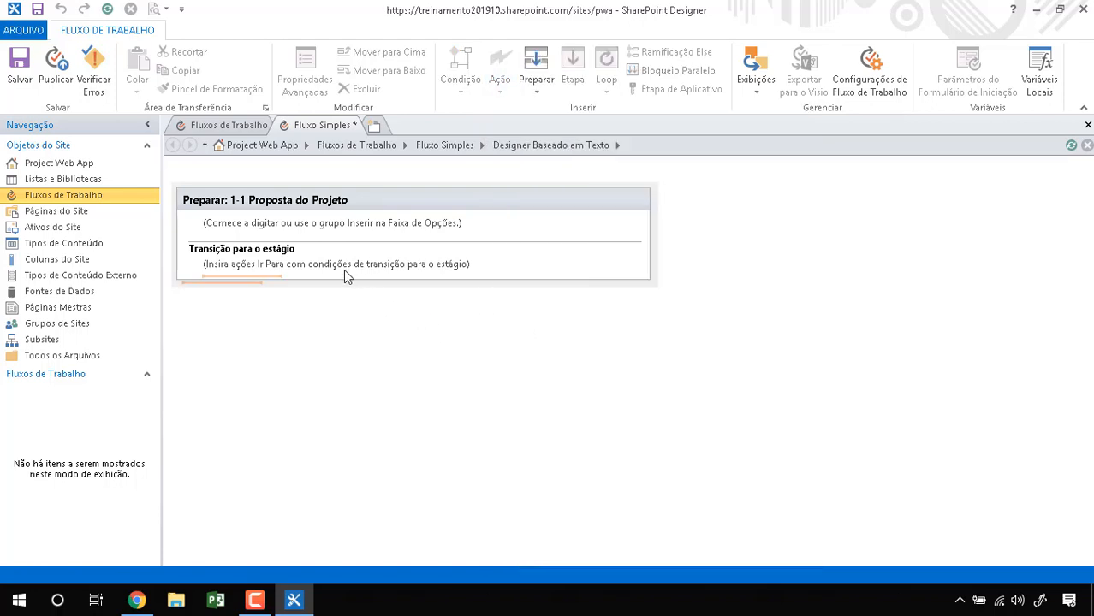
pyautogui.click(253, 270)
# Step: Add the 1-2 Parecer do PMO stage after 1-1 Proposta do Projeto
pyautogui.click(538, 90)
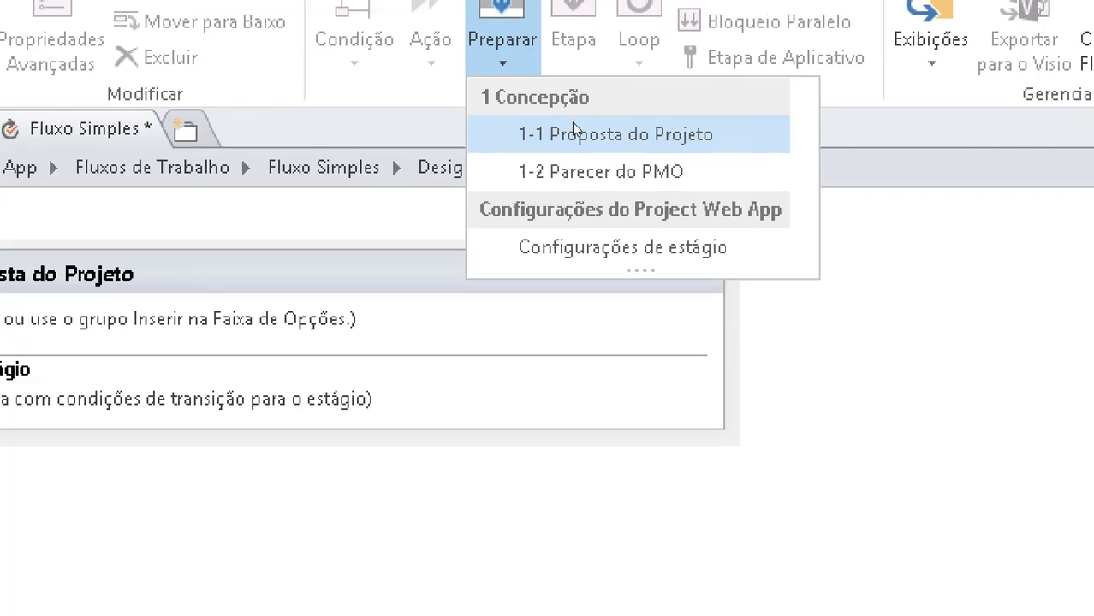
pyautogui.click(617, 135)
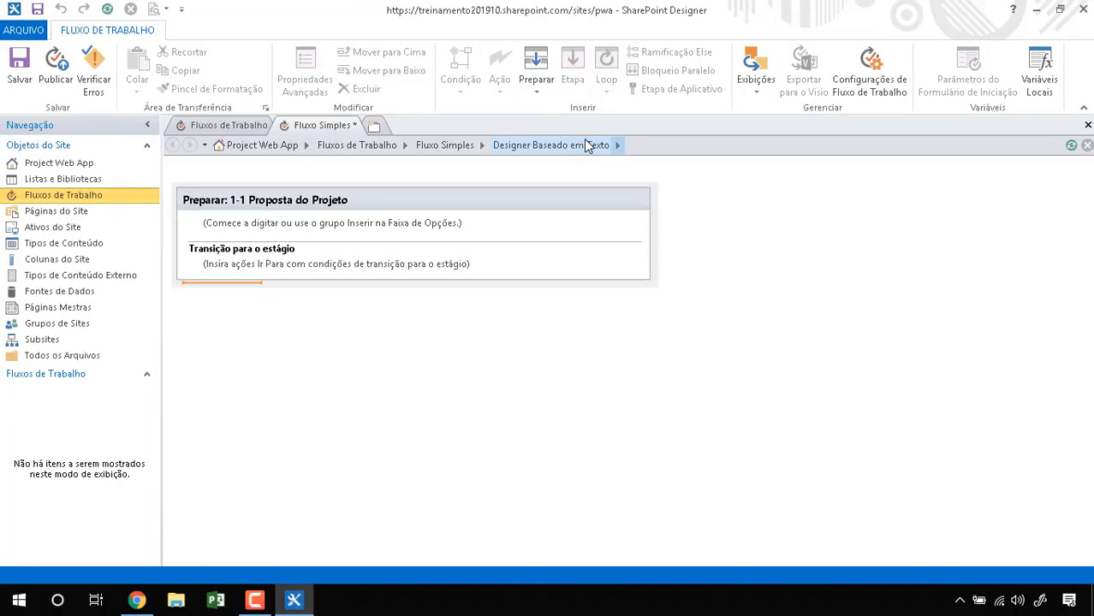
pyautogui.click(539, 91)
pyautogui.click(570, 144)
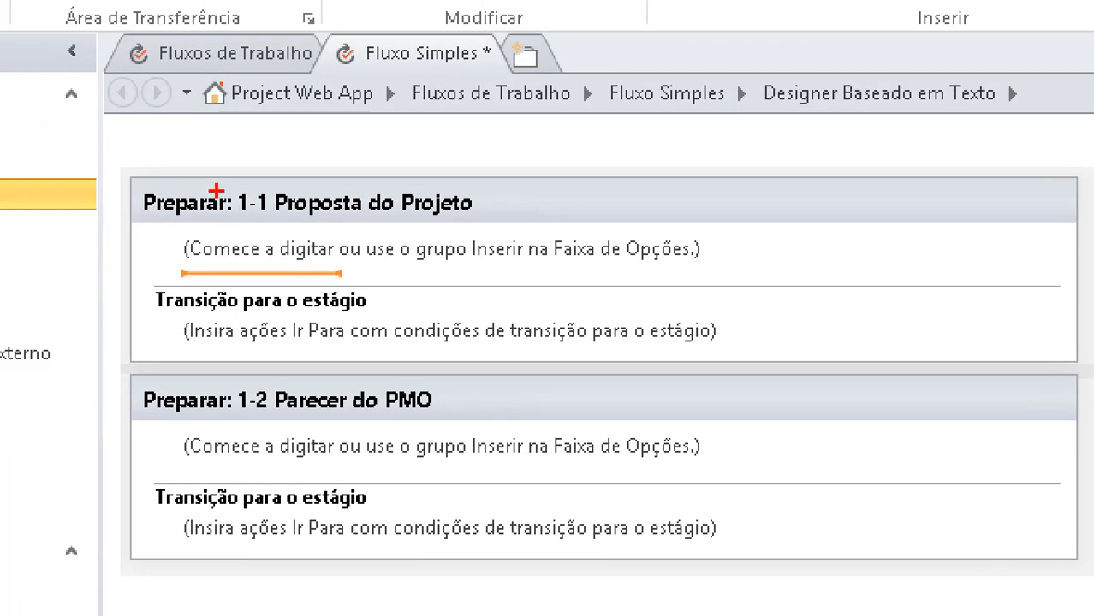
pyautogui.moveTo(175, 161)
pyautogui.mouseDown()
pyautogui.moveTo(127, 253)
pyautogui.moveTo(431, 172)
pyautogui.moveTo(146, 164)
pyautogui.mouseUp()
pyautogui.press('Escape')
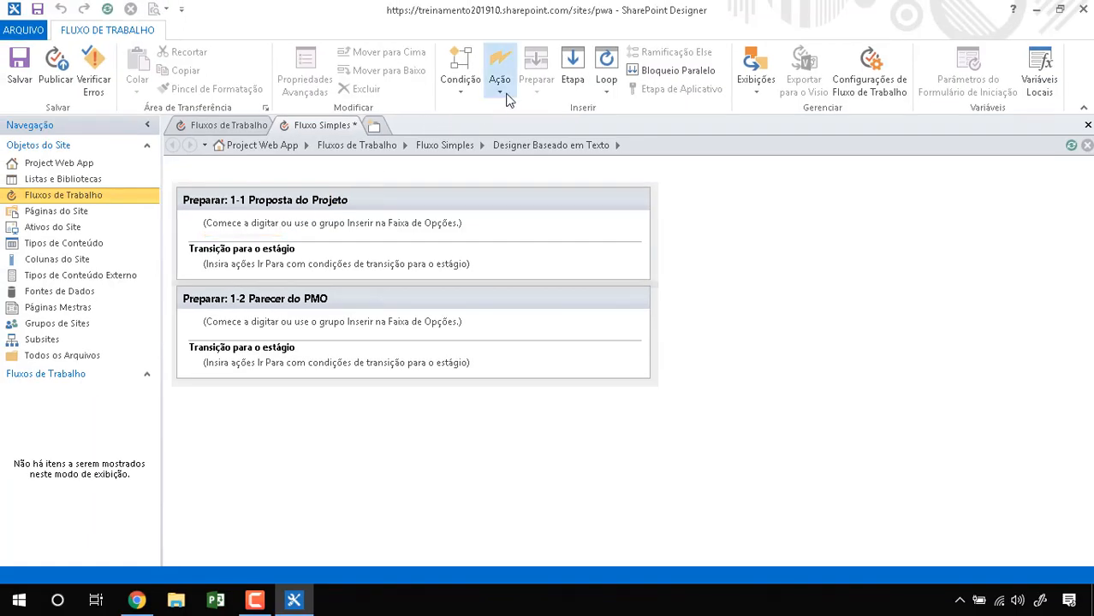
pyautogui.click(501, 89)
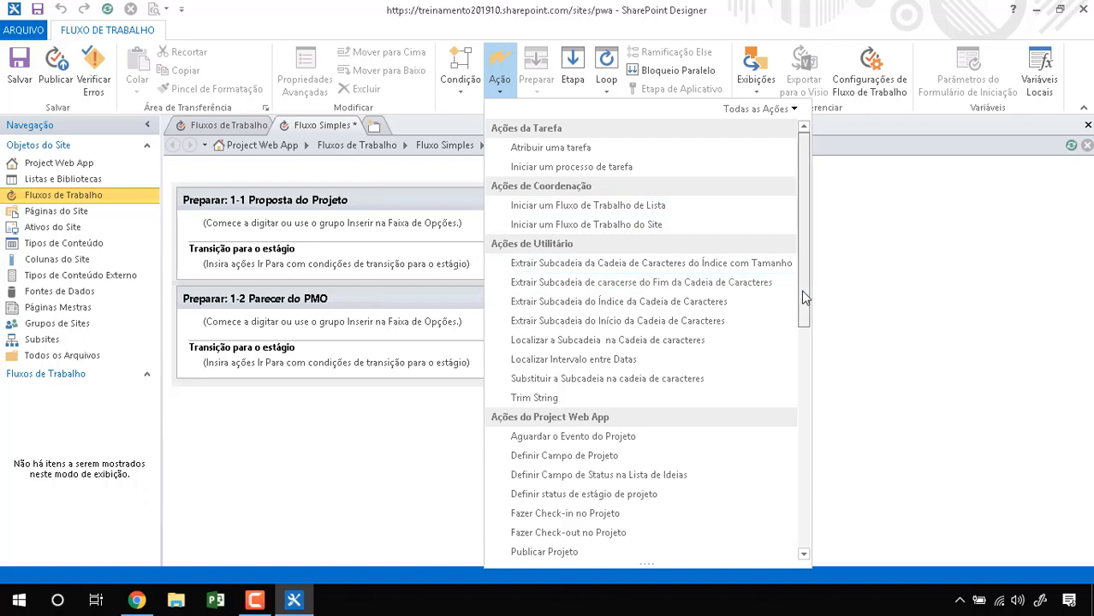
pyautogui.moveTo(803, 292); pyautogui.dragTo(804, 299)
pyautogui.moveTo(809, 310); pyautogui.dragTo(814, 345)
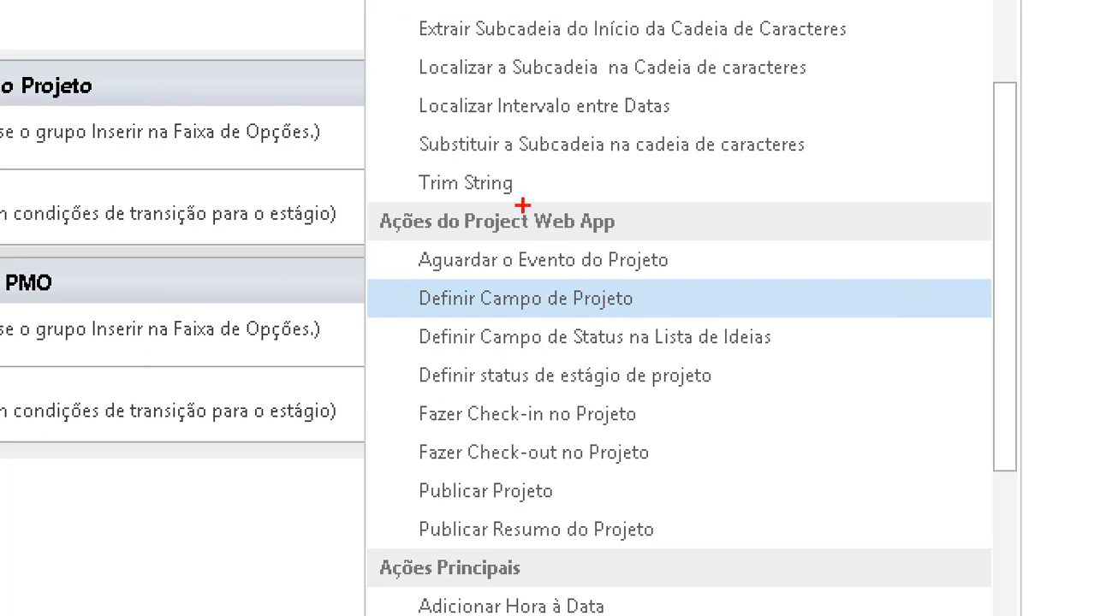
pyautogui.moveTo(522, 205)
pyautogui.mouseDown()
pyautogui.moveTo(287, 400)
pyautogui.moveTo(813, 484)
pyautogui.moveTo(717, 226)
pyautogui.moveTo(472, 192)
pyautogui.mouseUp()
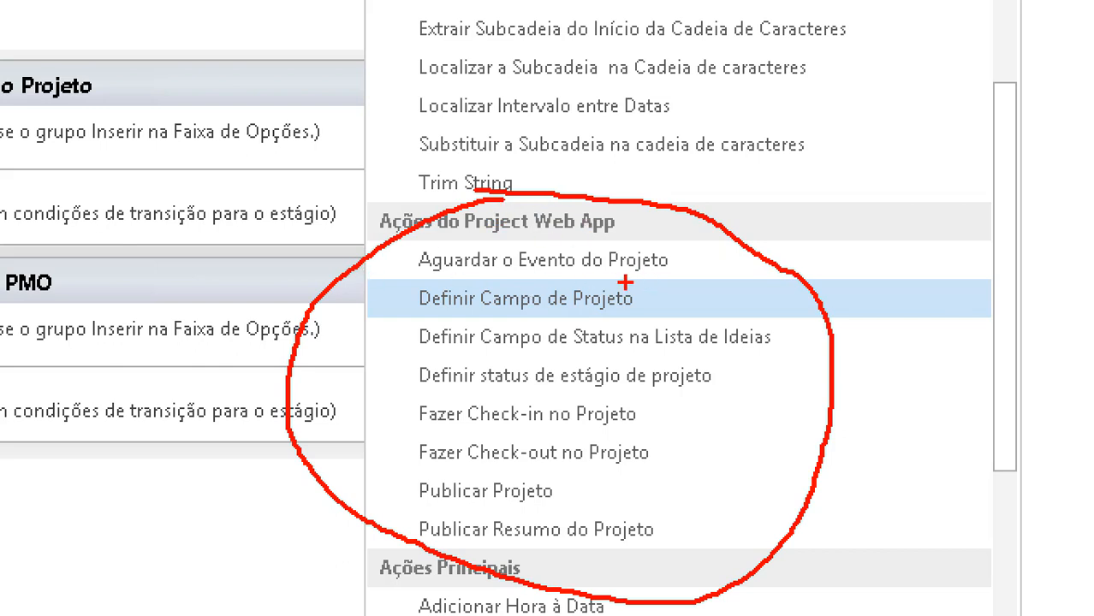
pyautogui.moveTo(697, 248); pyautogui.dragTo(771, 206)
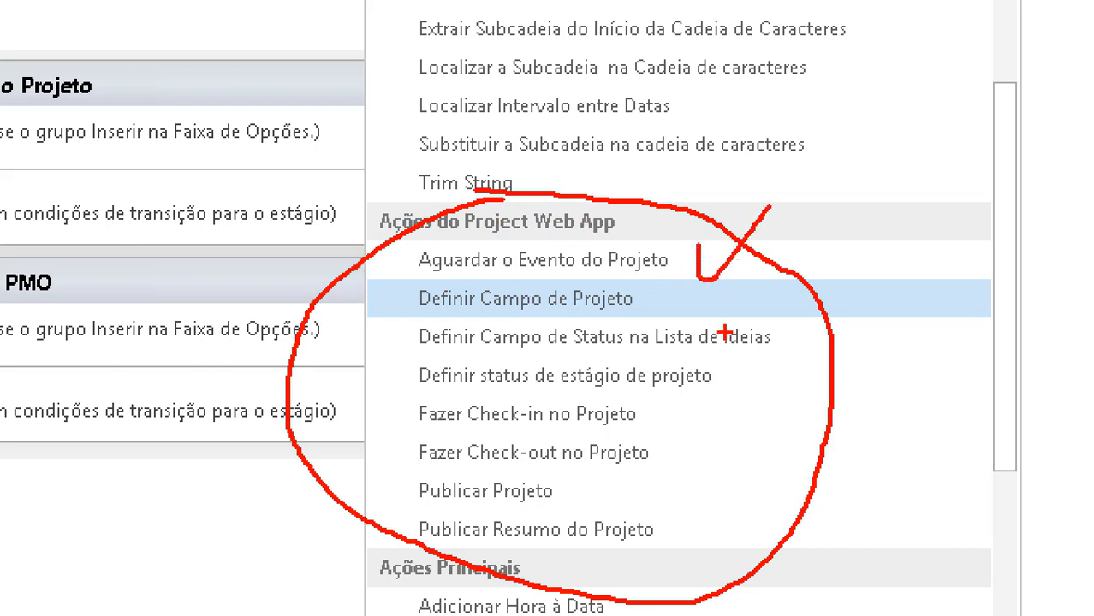
pyautogui.moveTo(628, 291); pyautogui.dragTo(693, 294)
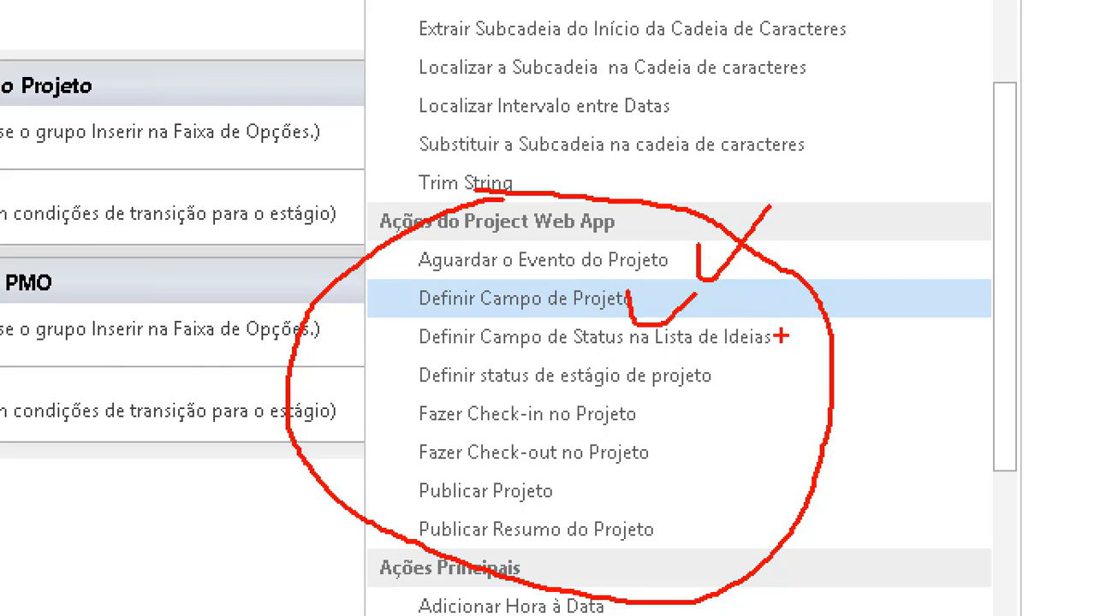
pyautogui.moveTo(775, 329); pyautogui.dragTo(827, 322)
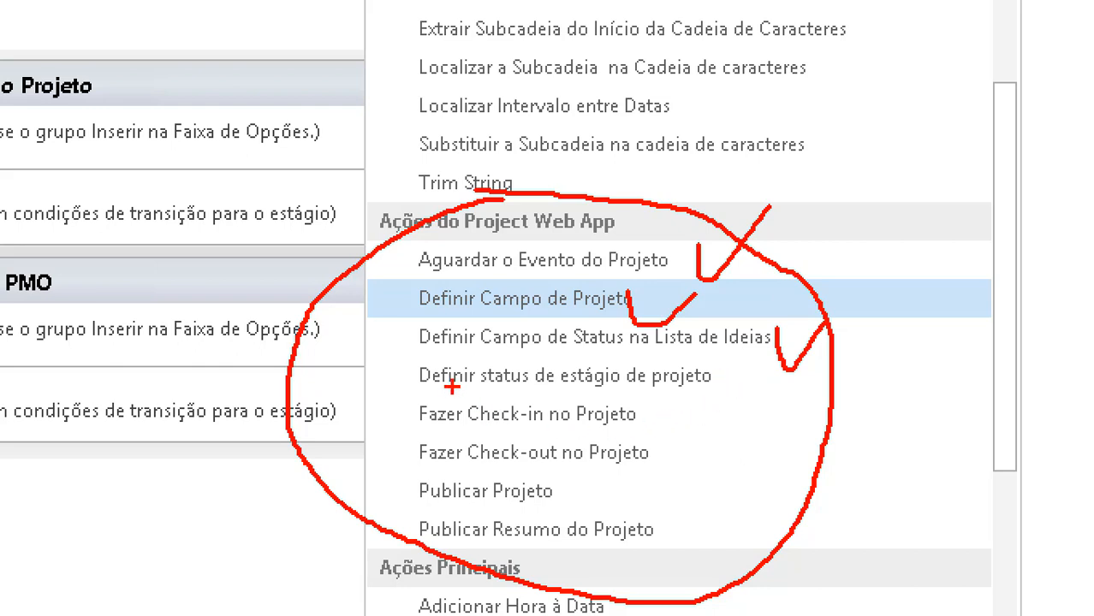
pyautogui.moveTo(460, 388); pyautogui.dragTo(724, 385)
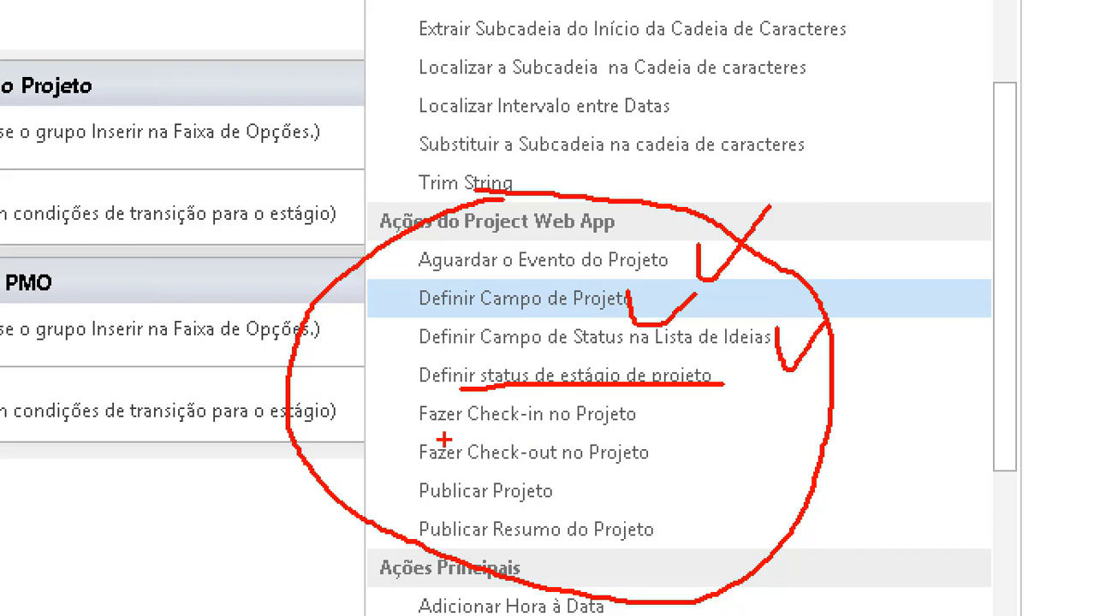
pyautogui.moveTo(444, 439); pyautogui.dragTo(640, 433)
pyautogui.moveTo(447, 471); pyautogui.dragTo(679, 480)
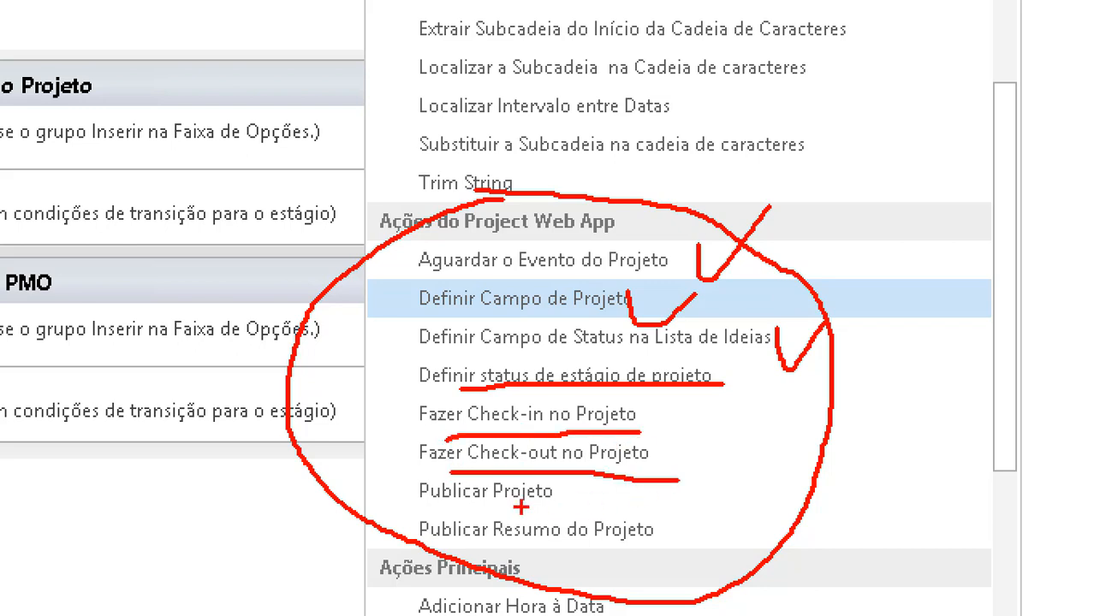
pyautogui.moveTo(447, 514); pyautogui.dragTo(514, 502)
pyautogui.moveTo(479, 541); pyautogui.dragTo(677, 542)
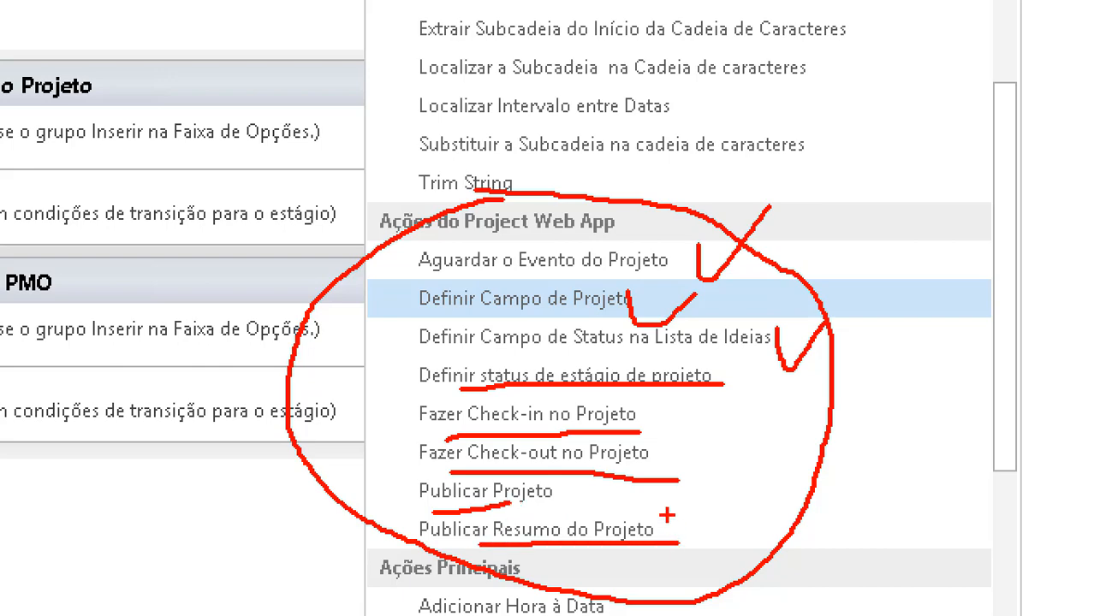
pyautogui.press('Escape')
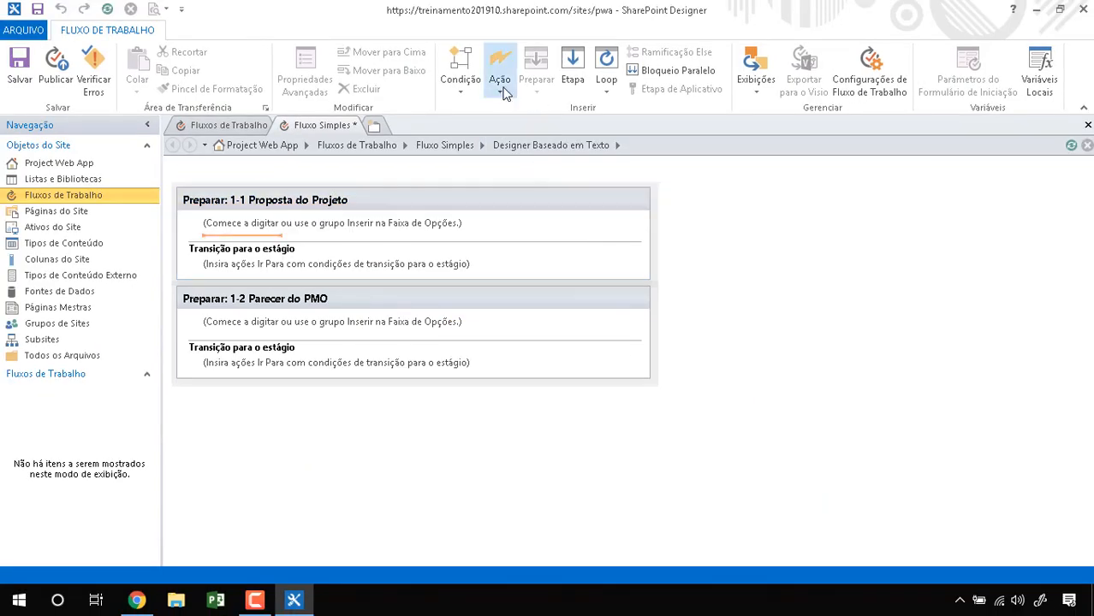
# Step: Insert the Aguardar o Evento do Projeto action into stage 1-1 Proposta do Projeto
pyautogui.click(499, 90)
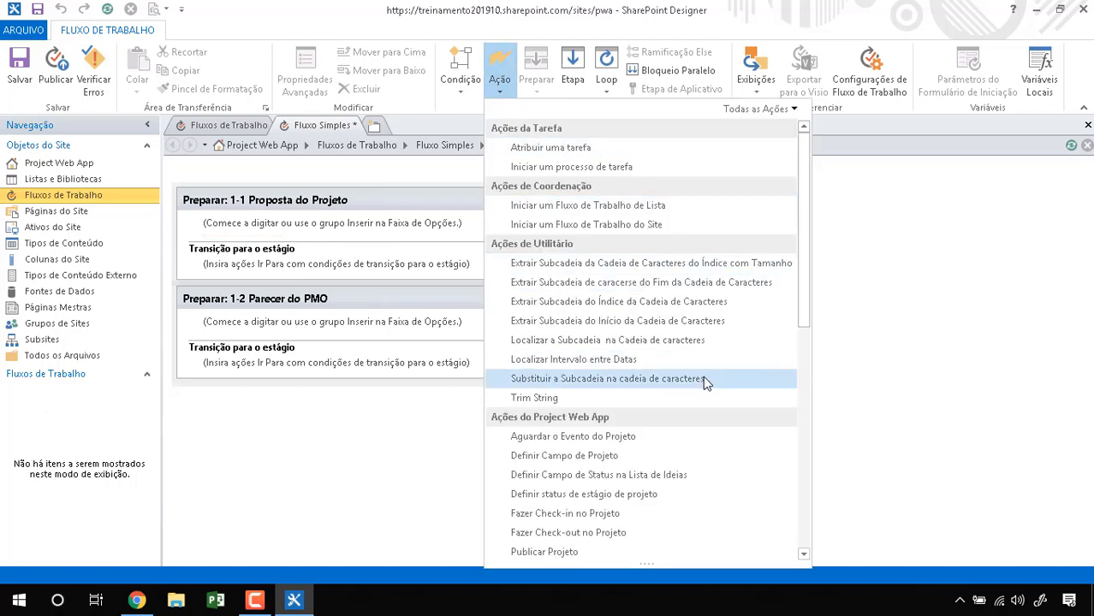
pyautogui.moveTo(803, 308); pyautogui.dragTo(805, 361)
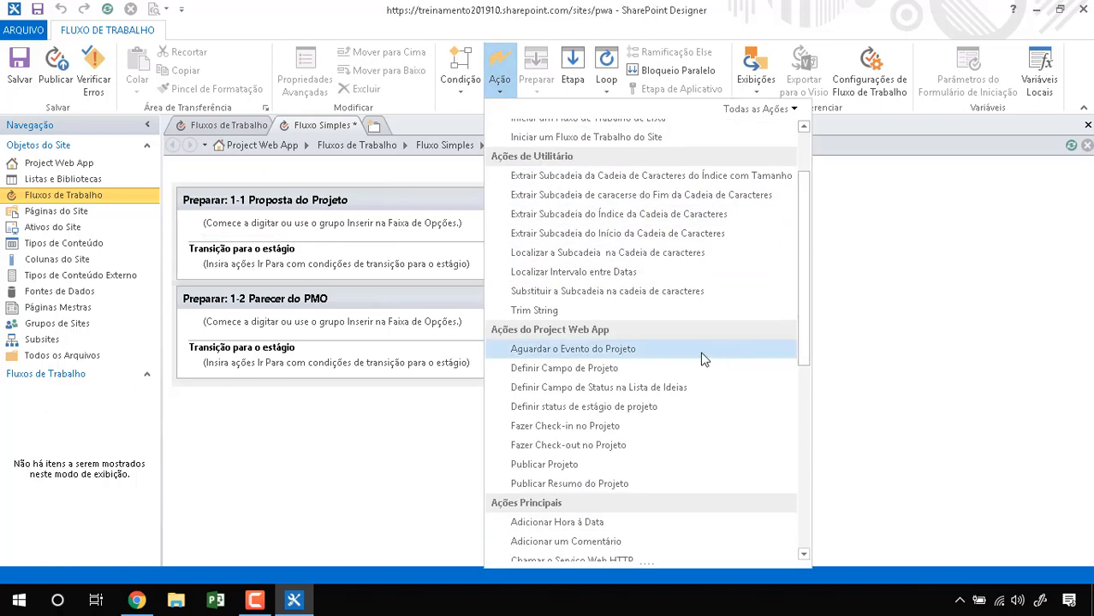
pyautogui.click(532, 351)
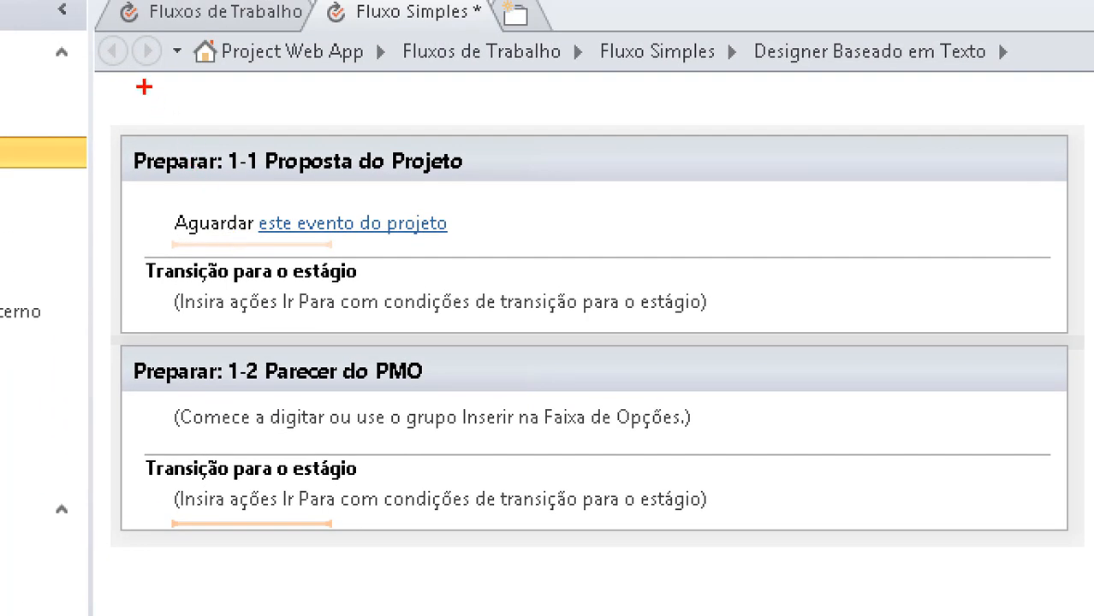
pyautogui.moveTo(143, 86); pyautogui.dragTo(243, 156)
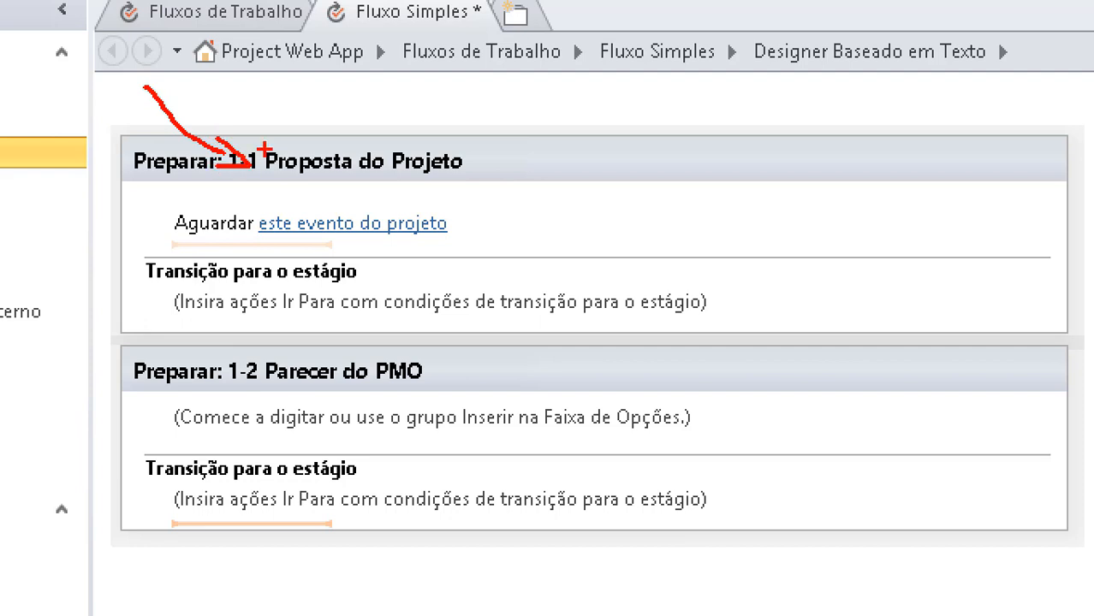
pyautogui.moveTo(296, 108)
pyautogui.mouseDown()
pyautogui.moveTo(462, 113)
pyautogui.moveTo(572, 86)
pyautogui.mouseUp()
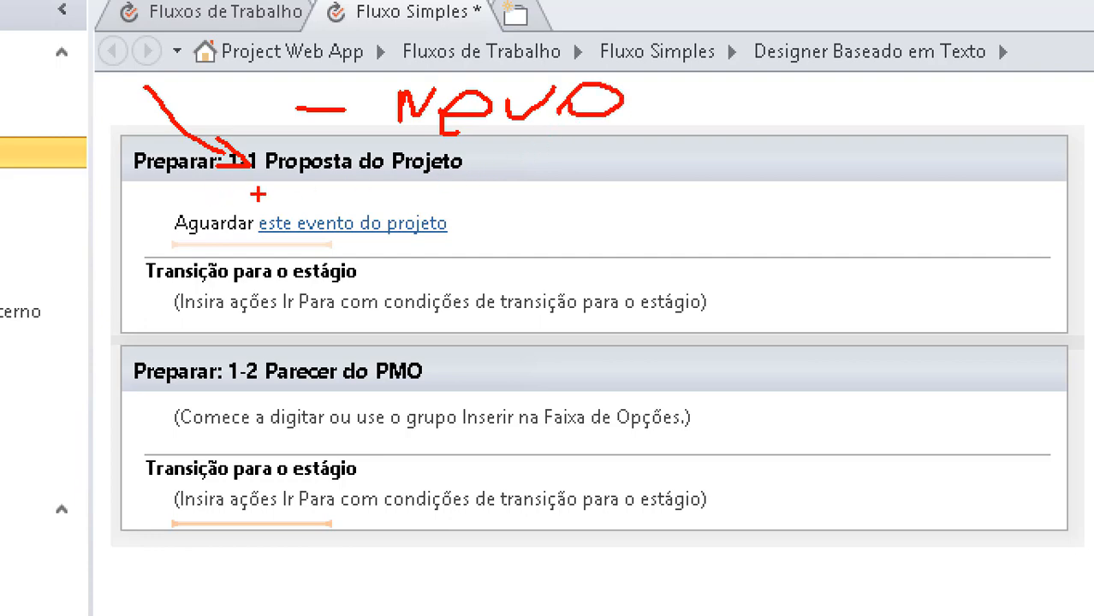
pyautogui.moveTo(255, 195); pyautogui.dragTo(487, 180)
pyautogui.press('Escape')
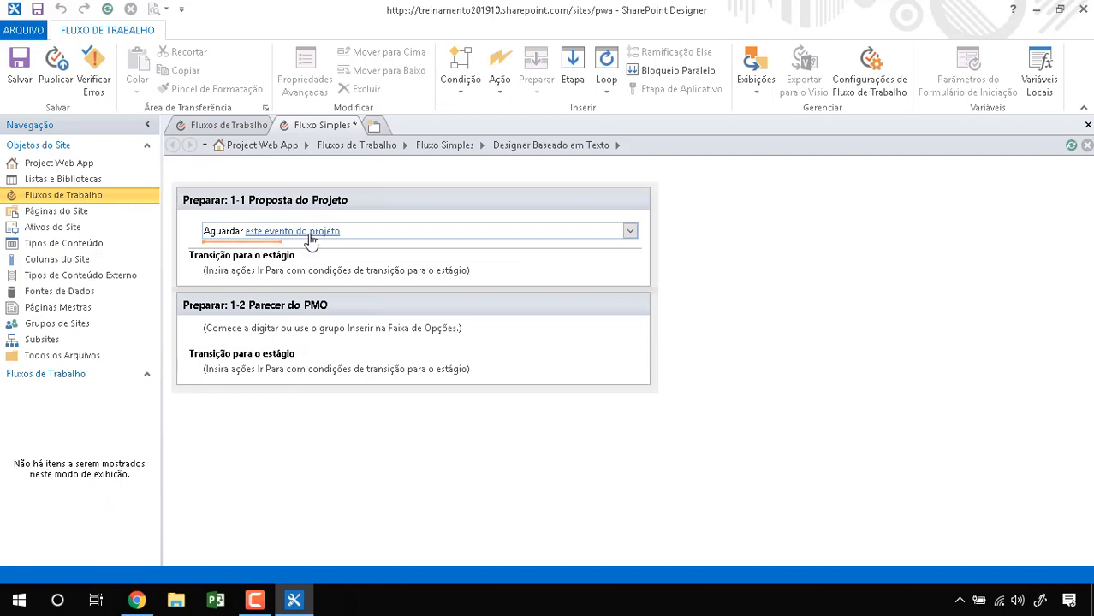
# Step: Open stage 1-1's list of project events and look over the available events
pyautogui.click(320, 238)
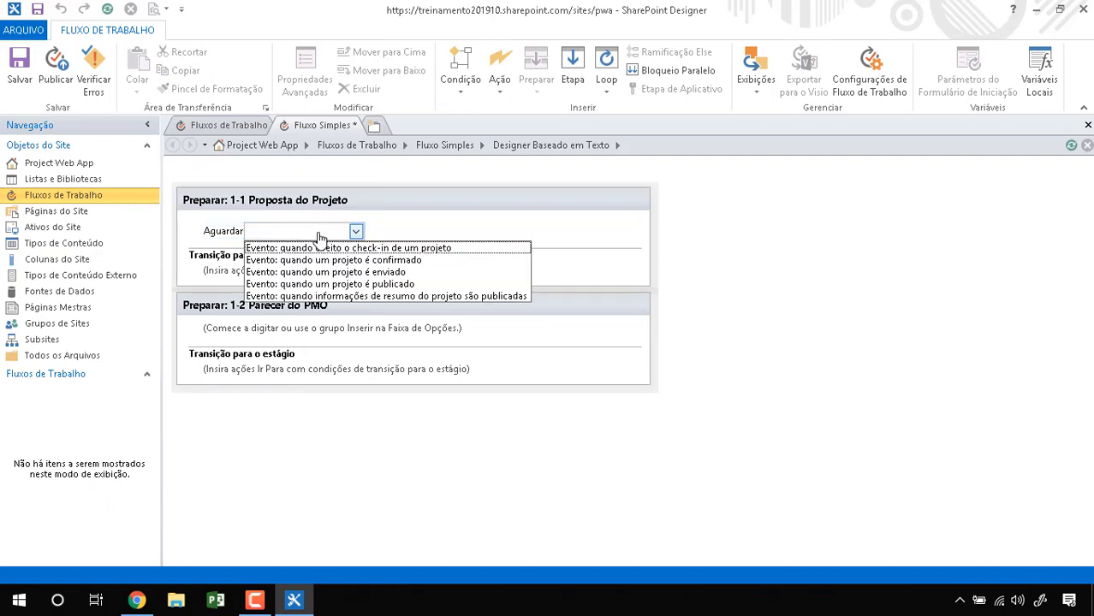
pyautogui.hotkey('ctrl', '1')
pyautogui.click(318, 238)
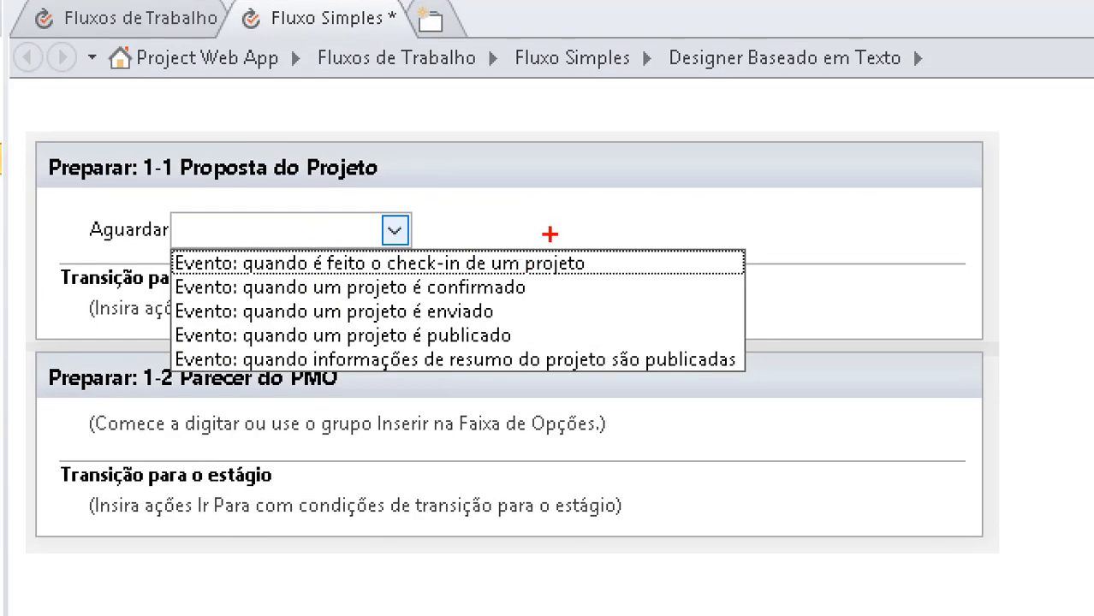
pyautogui.moveTo(549, 234); pyautogui.dragTo(660, 232)
pyautogui.moveTo(518, 281); pyautogui.dragTo(611, 284)
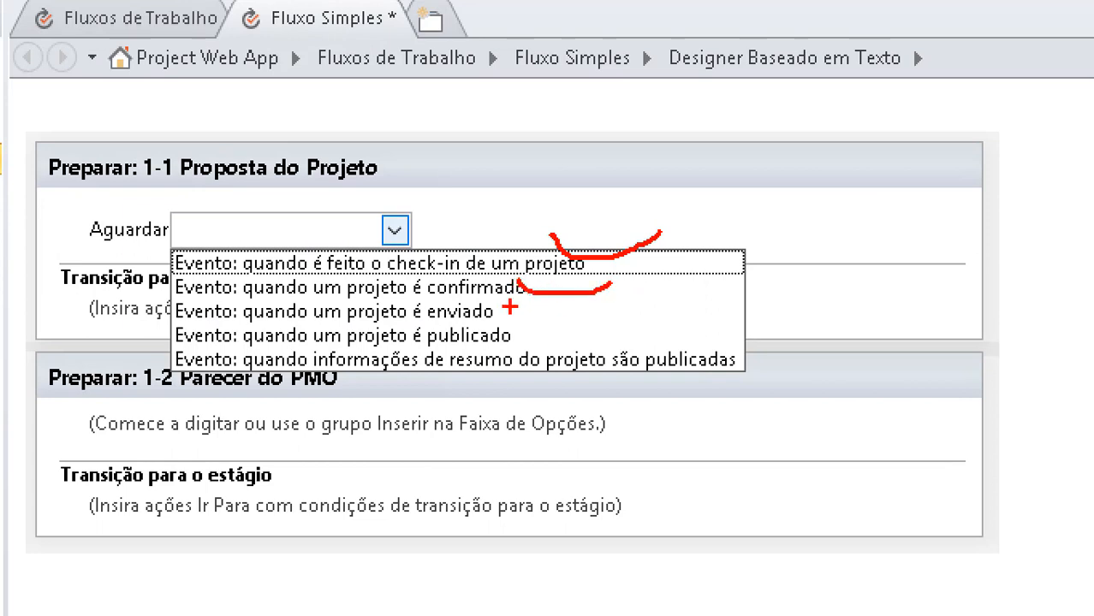
pyautogui.moveTo(501, 301)
pyautogui.mouseDown()
pyautogui.moveTo(519, 319)
pyautogui.moveTo(587, 318)
pyautogui.mouseUp()
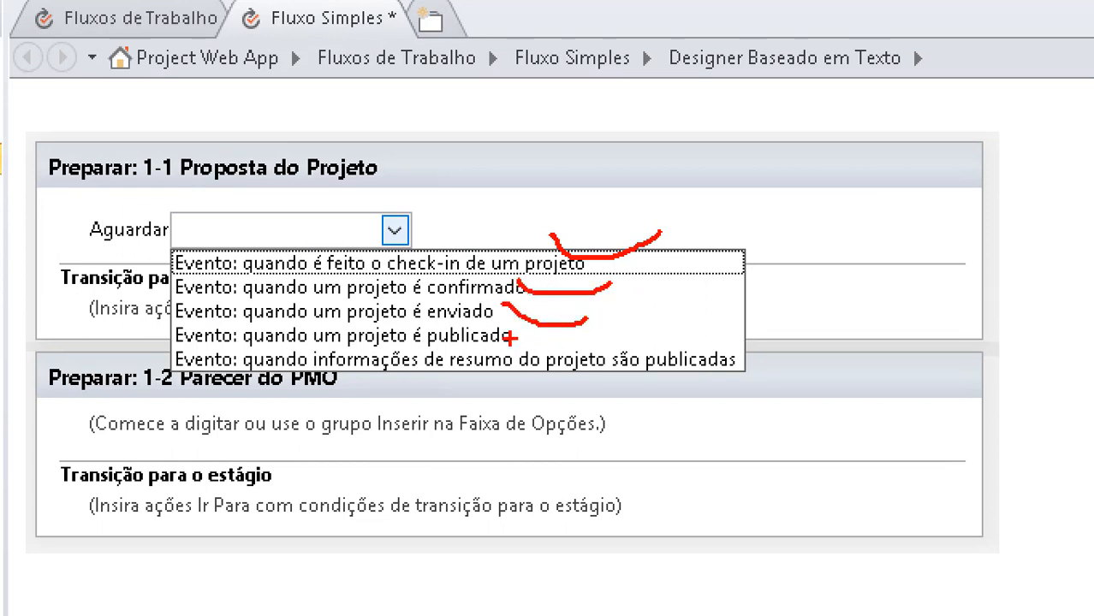
pyautogui.moveTo(511, 336)
pyautogui.mouseDown()
pyautogui.moveTo(594, 326)
pyautogui.moveTo(709, 353)
pyautogui.mouseUp()
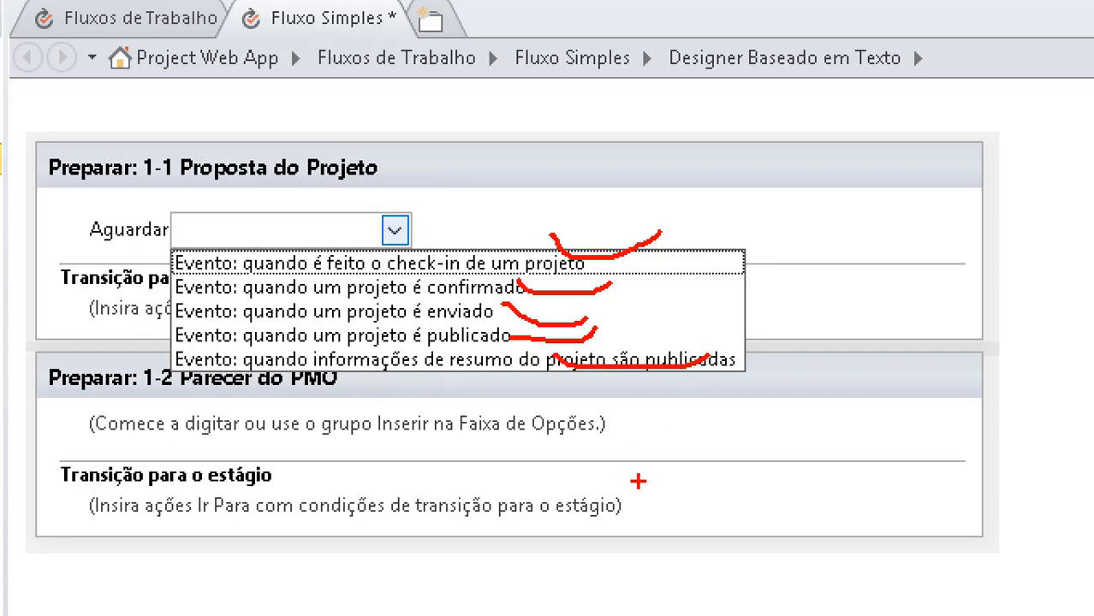
pyautogui.press('Escape')
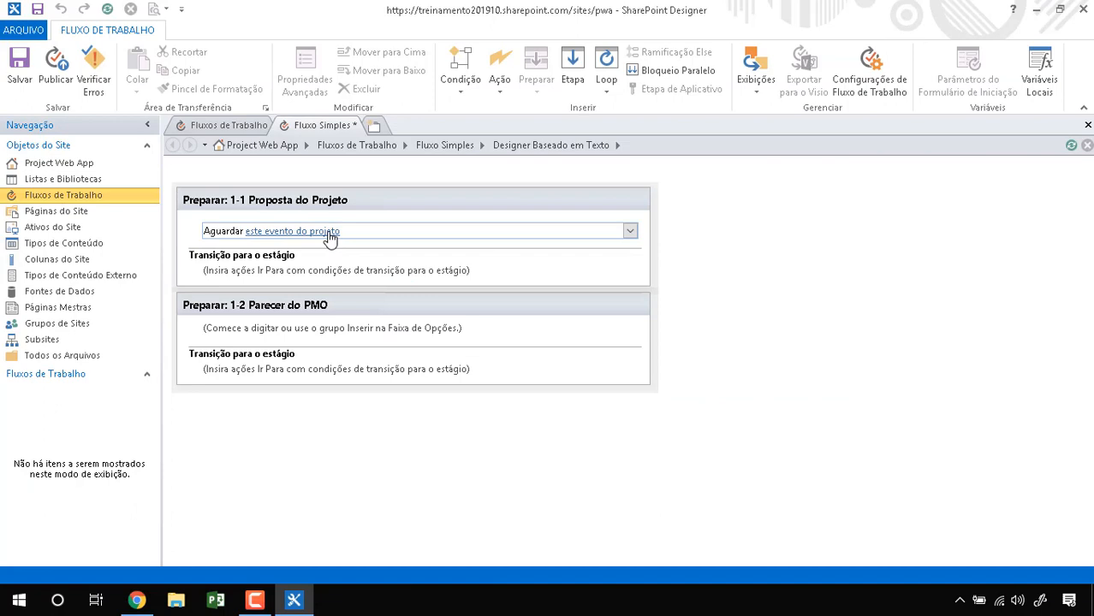
# Step: Try the project-confirmed event first, then set stage 1-1 to wait for 'Evento: quando um projeto é enviado'
pyautogui.click(330, 237)
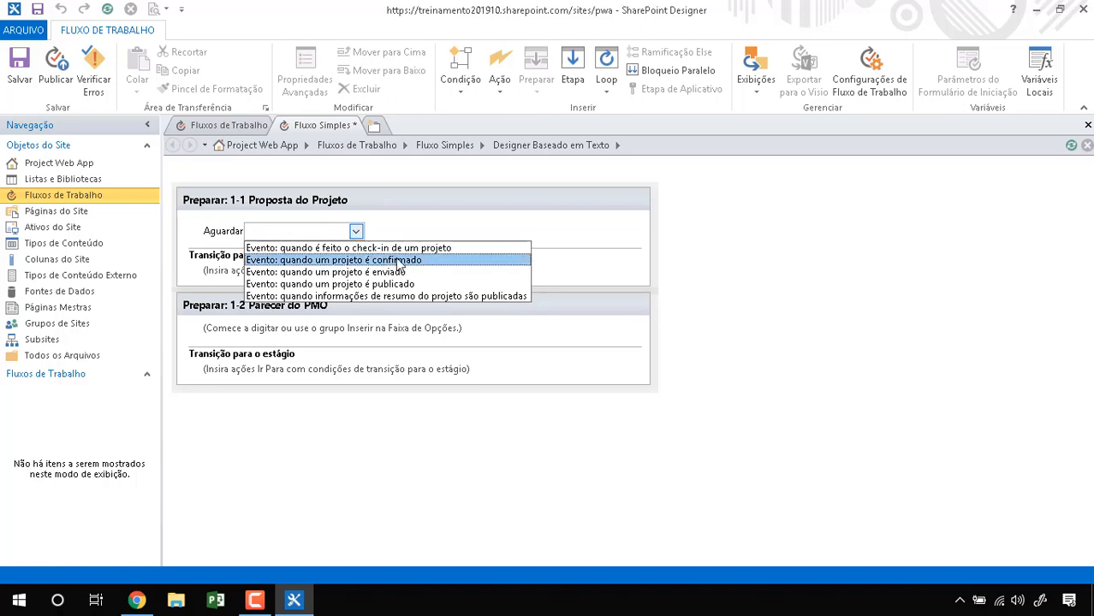
pyautogui.click(432, 260)
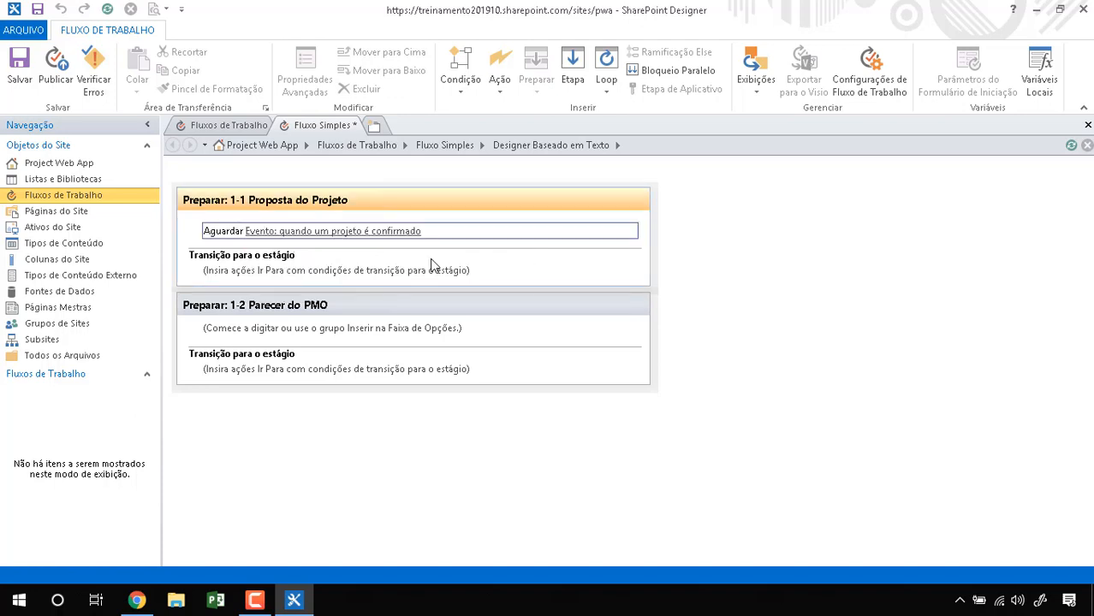
pyautogui.click(411, 232)
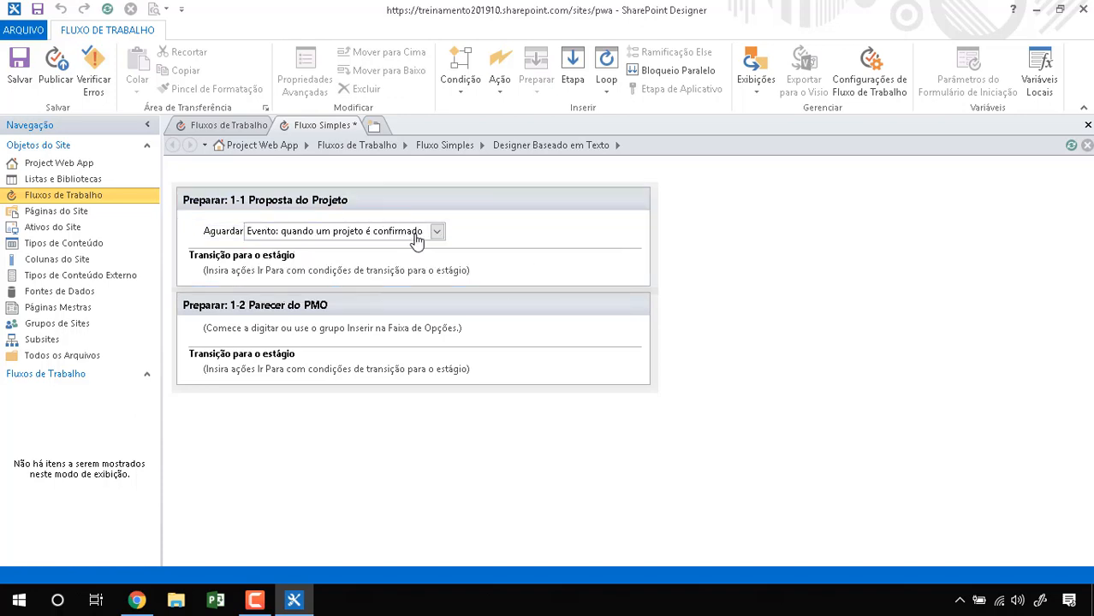
pyautogui.click(407, 270)
pyautogui.click(386, 276)
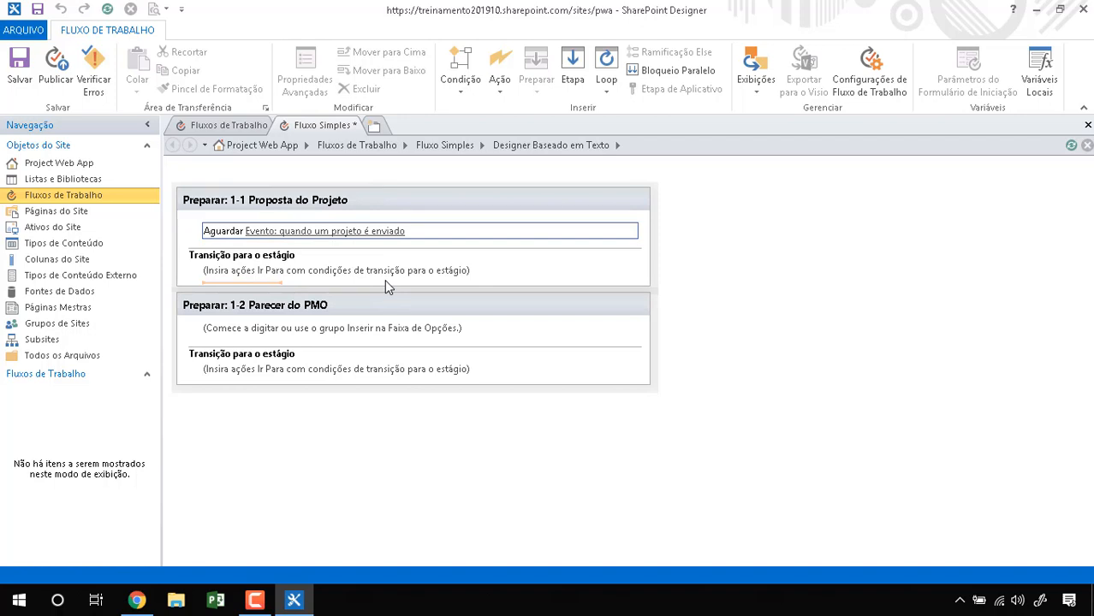
# Step: Browse the workflow actions below the wait step and in stage 1-1's transition without adding any
pyautogui.click(420, 241)
pyautogui.click(500, 85)
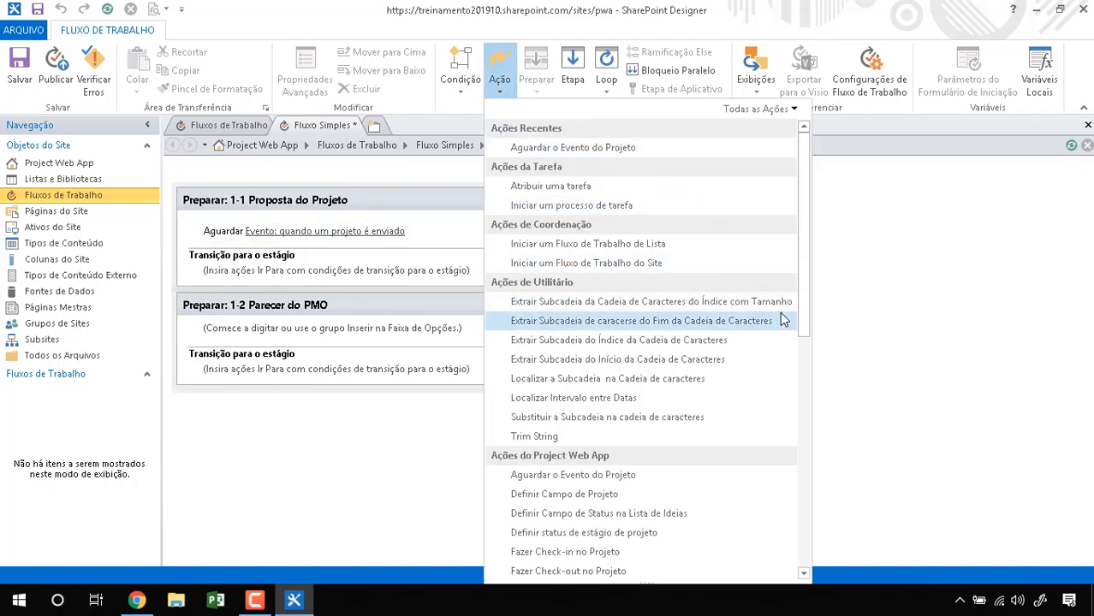
pyautogui.moveTo(805, 321); pyautogui.dragTo(804, 458)
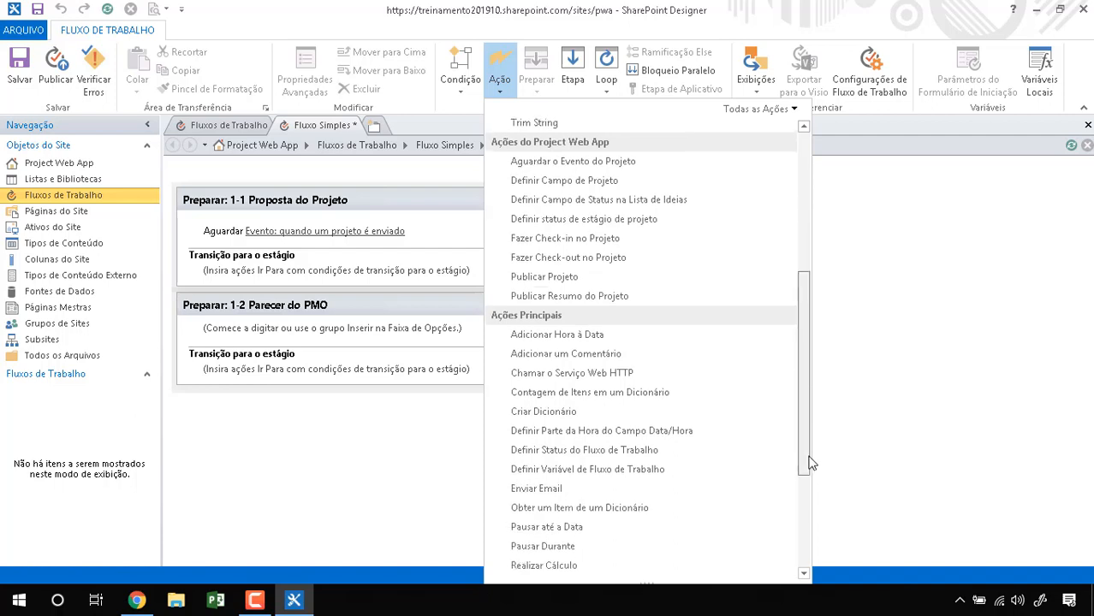
pyautogui.click(428, 428)
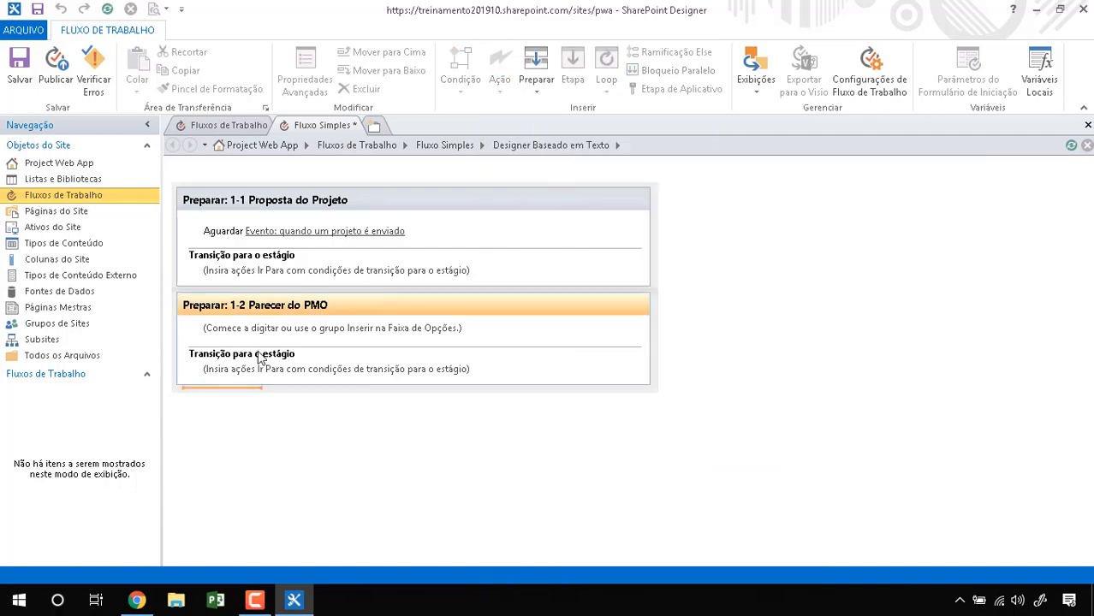
pyautogui.click(240, 272)
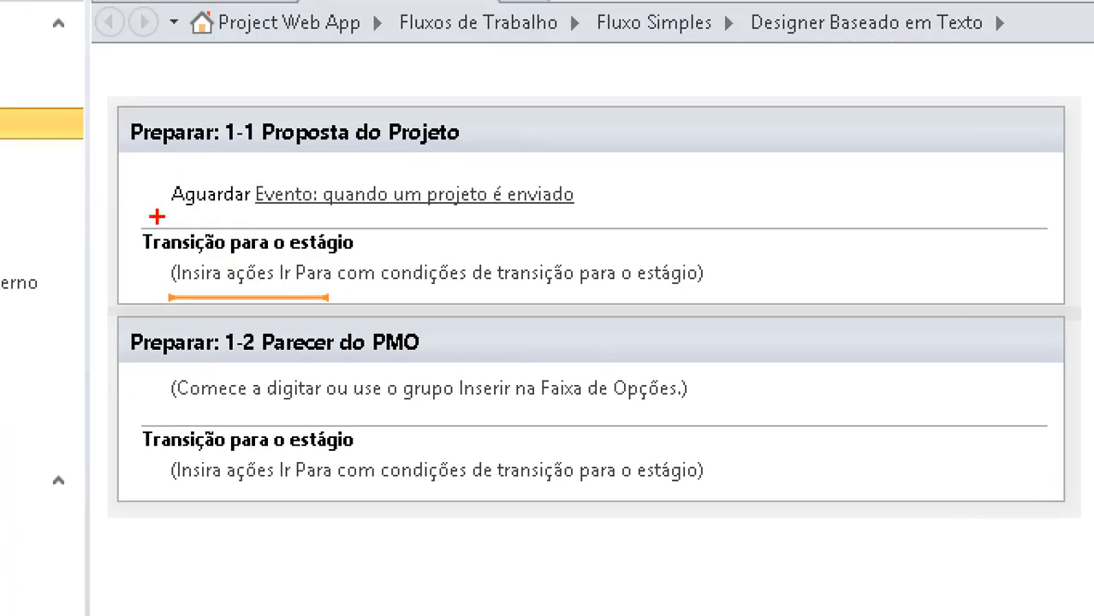
pyautogui.moveTo(189, 242)
pyautogui.mouseDown()
pyautogui.moveTo(196, 285)
pyautogui.moveTo(509, 260)
pyautogui.mouseUp()
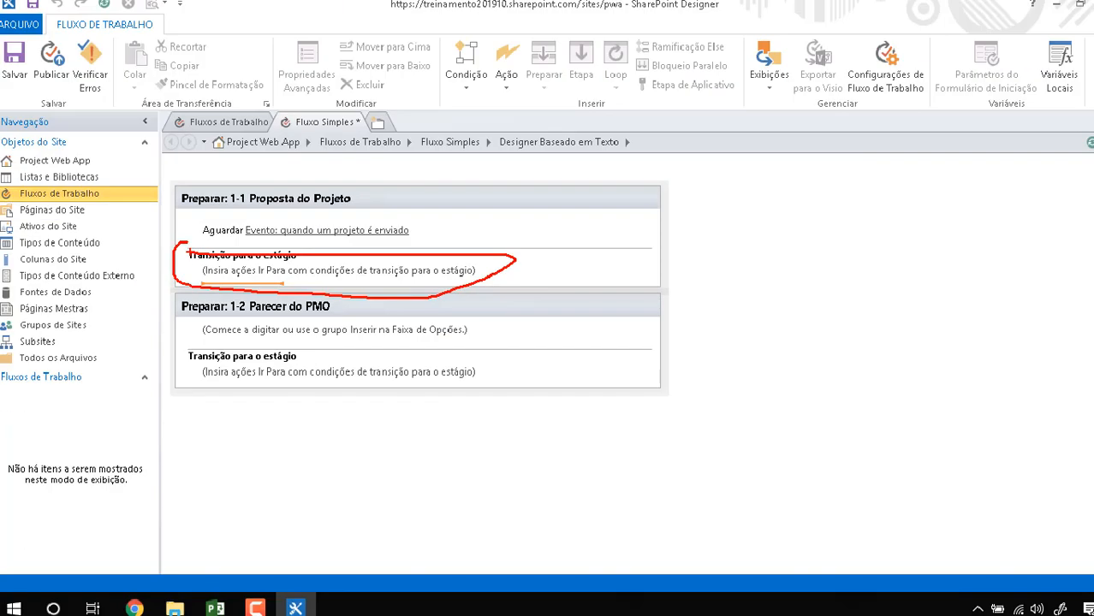
pyautogui.click(501, 90)
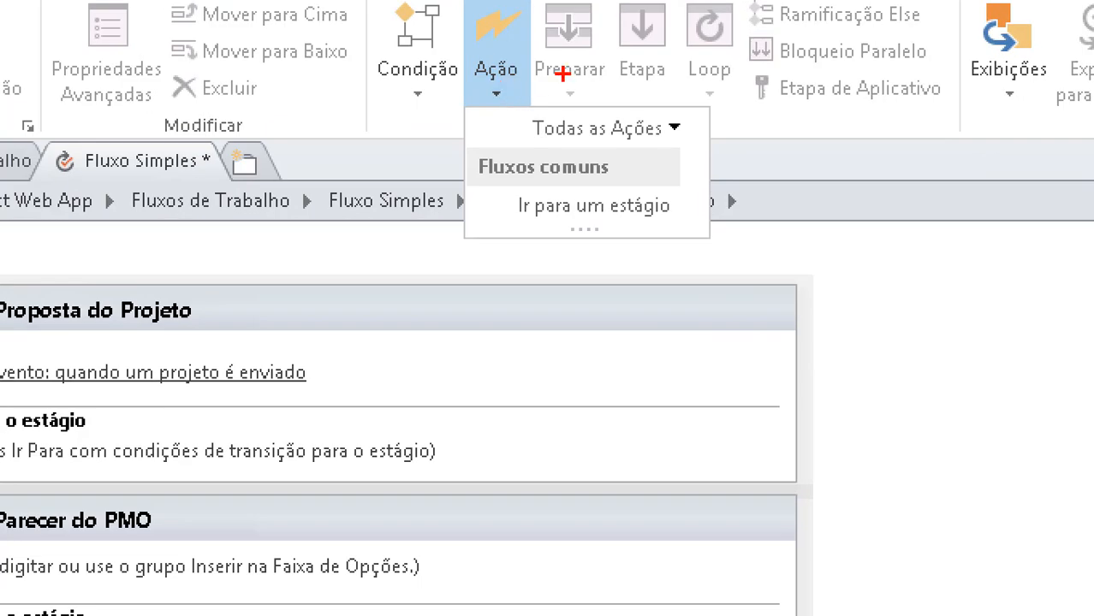
pyautogui.moveTo(534, 78)
pyautogui.mouseDown()
pyautogui.moveTo(499, 181)
pyautogui.moveTo(446, 88)
pyautogui.moveTo(347, 139)
pyautogui.mouseUp()
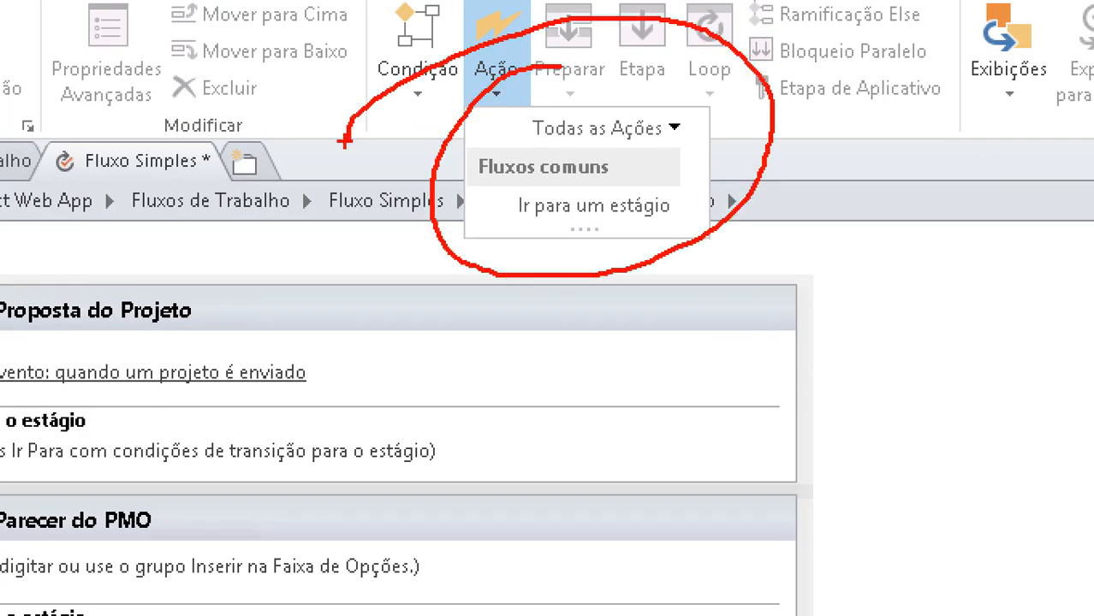
pyautogui.press('Escape')
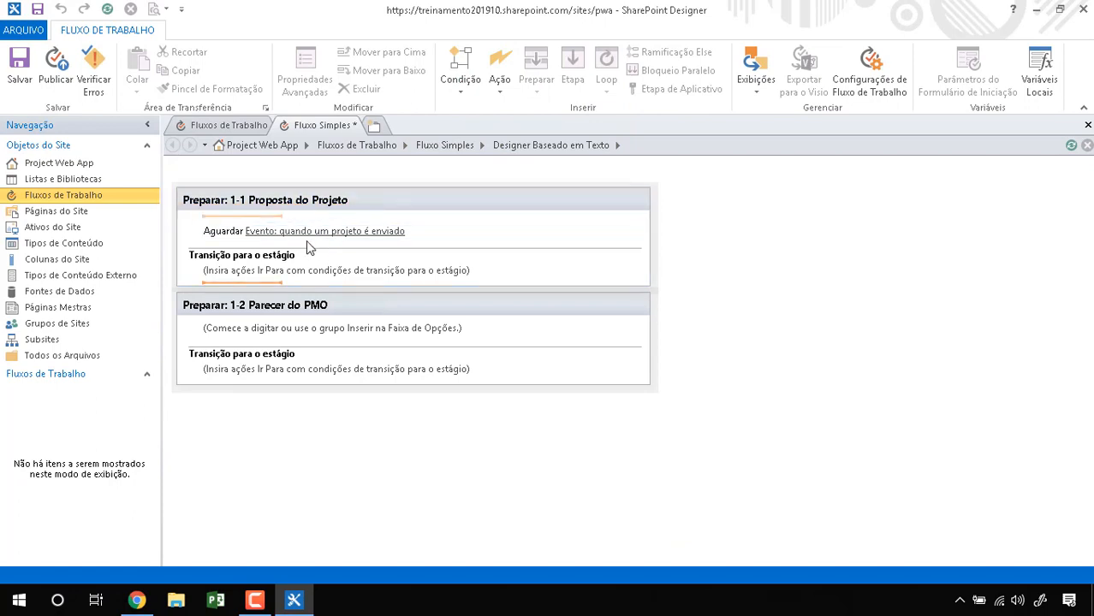
# Step: Add an Ir para um estágio step to stage 1-1's transition
pyautogui.click(508, 97)
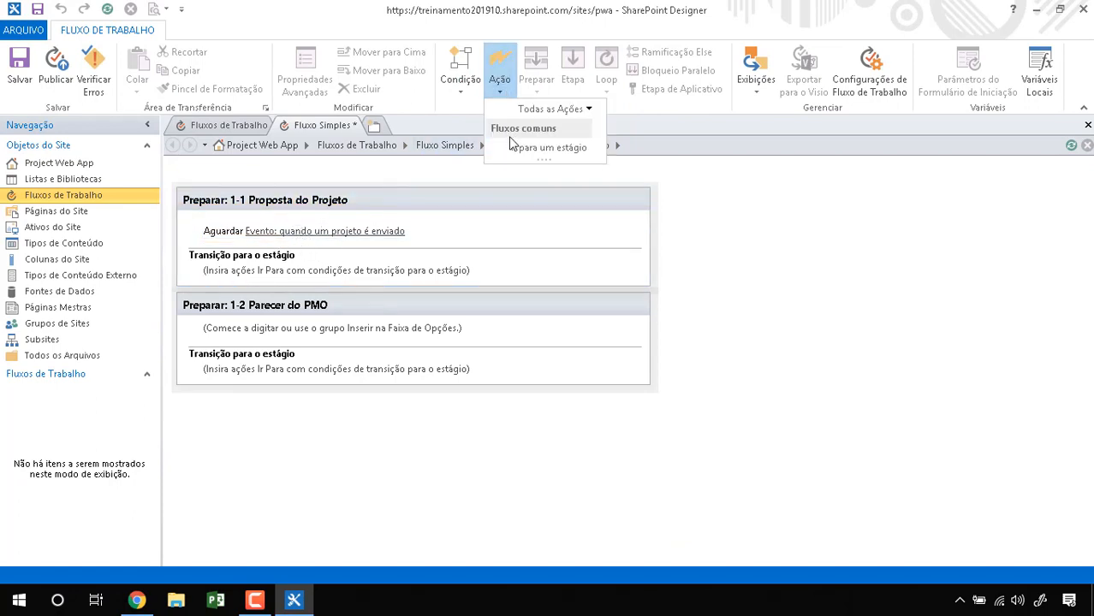
pyautogui.click(548, 147)
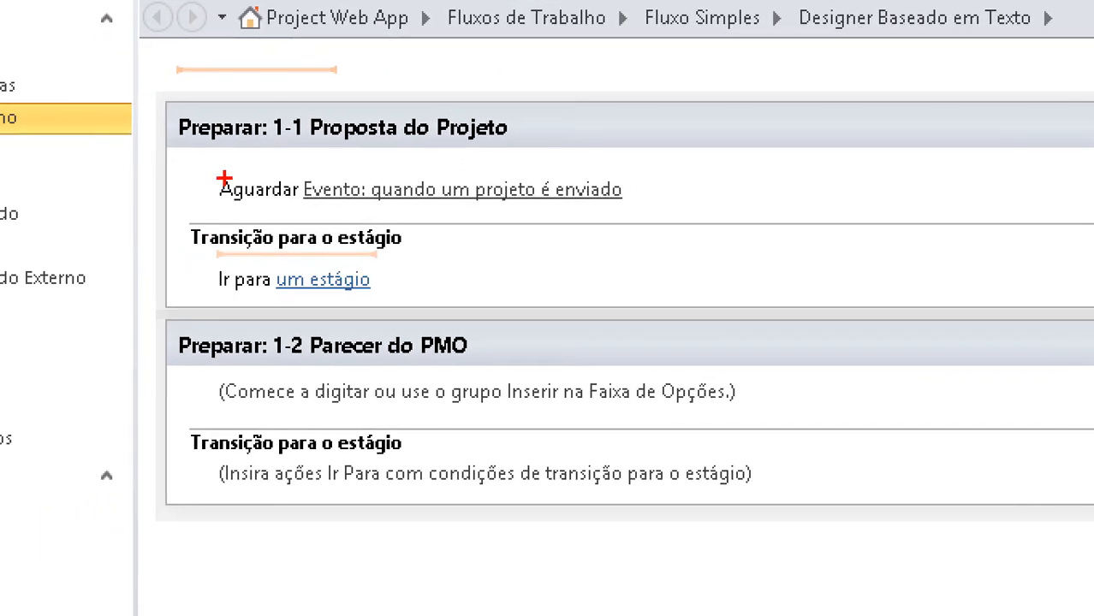
pyautogui.moveTo(224, 178); pyautogui.dragTo(412, 174)
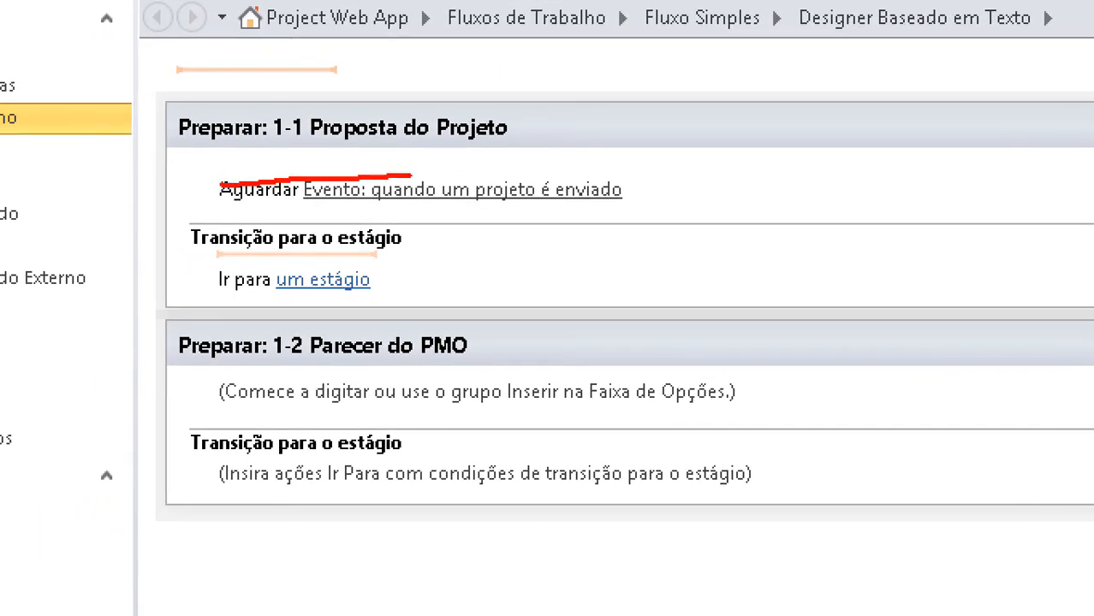
pyautogui.moveTo(477, 213); pyautogui.dragTo(726, 205)
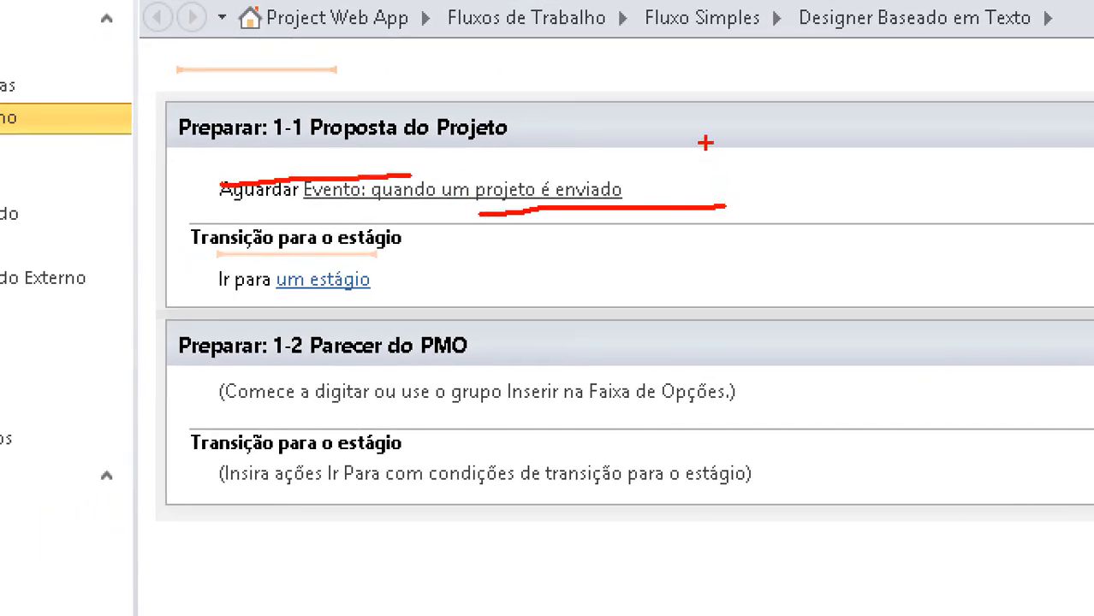
pyautogui.moveTo(679, 78)
pyautogui.mouseDown()
pyautogui.moveTo(681, 207)
pyautogui.moveTo(698, 61)
pyautogui.moveTo(879, 286)
pyautogui.moveTo(631, 294)
pyautogui.mouseUp()
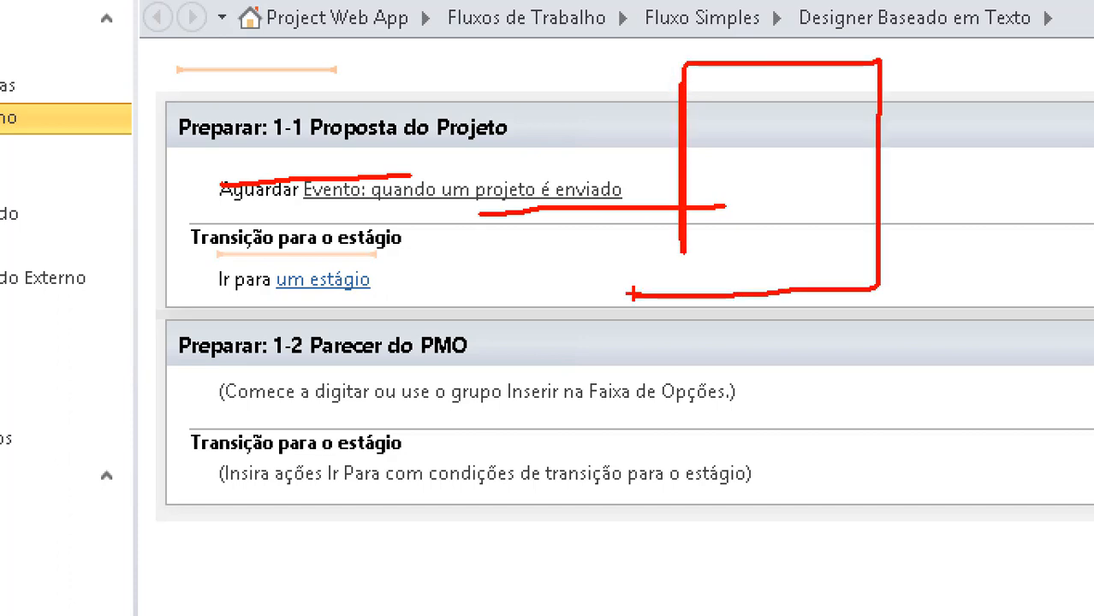
pyautogui.moveTo(775, 246)
pyautogui.mouseDown()
pyautogui.moveTo(777, 237)
pyautogui.moveTo(871, 272)
pyautogui.moveTo(733, 299)
pyautogui.mouseUp()
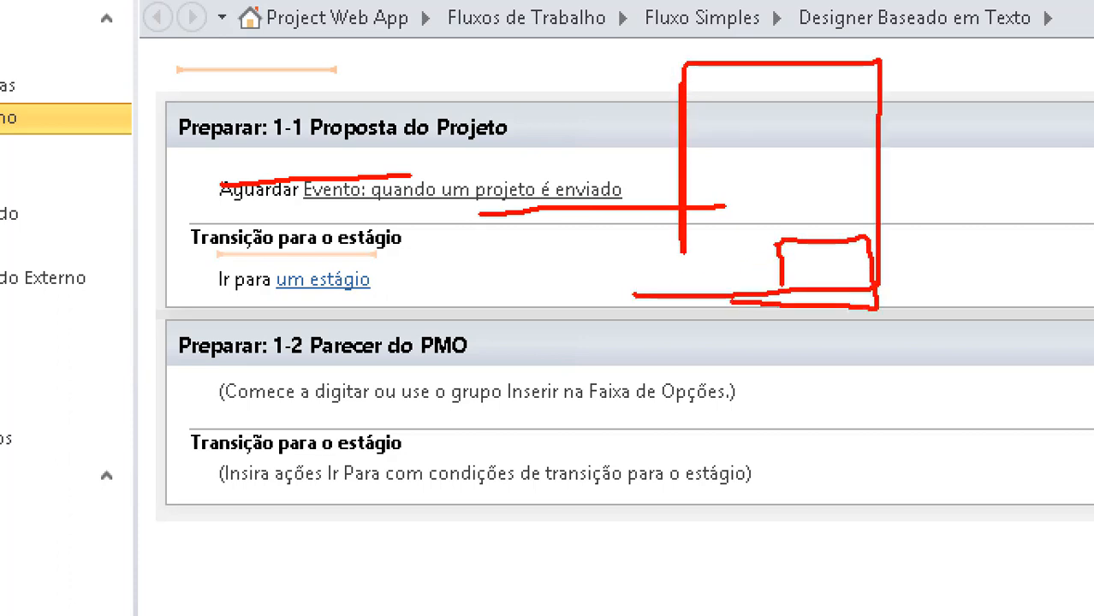
pyautogui.moveTo(804, 267)
pyautogui.mouseDown()
pyautogui.moveTo(935, 226)
pyautogui.moveTo(965, 269)
pyautogui.mouseUp()
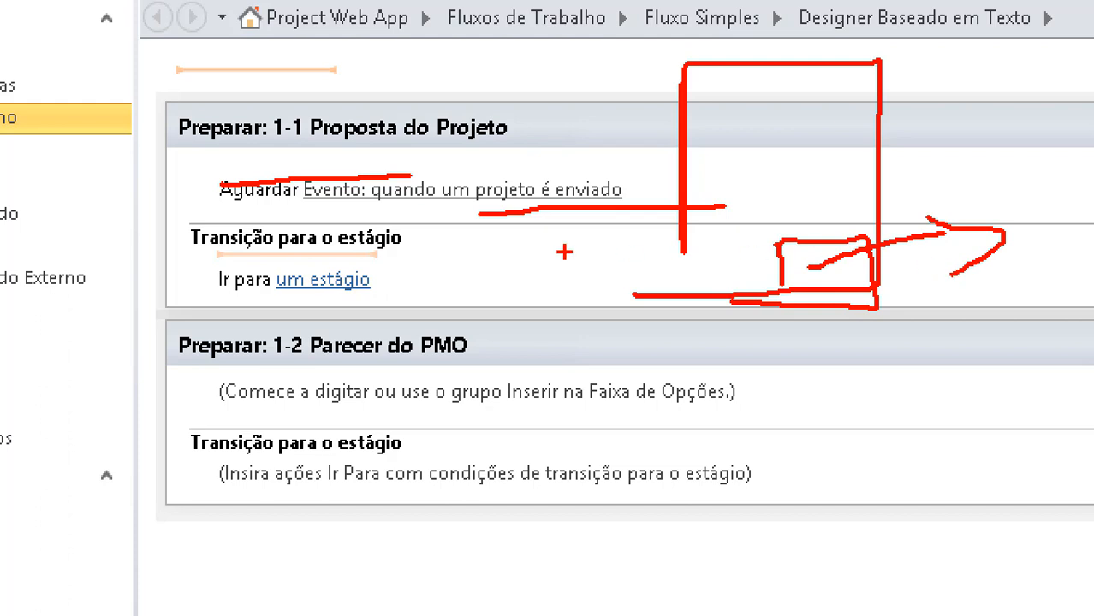
pyautogui.moveTo(232, 209)
pyautogui.mouseDown()
pyautogui.moveTo(472, 272)
pyautogui.moveTo(44, 189)
pyautogui.mouseUp()
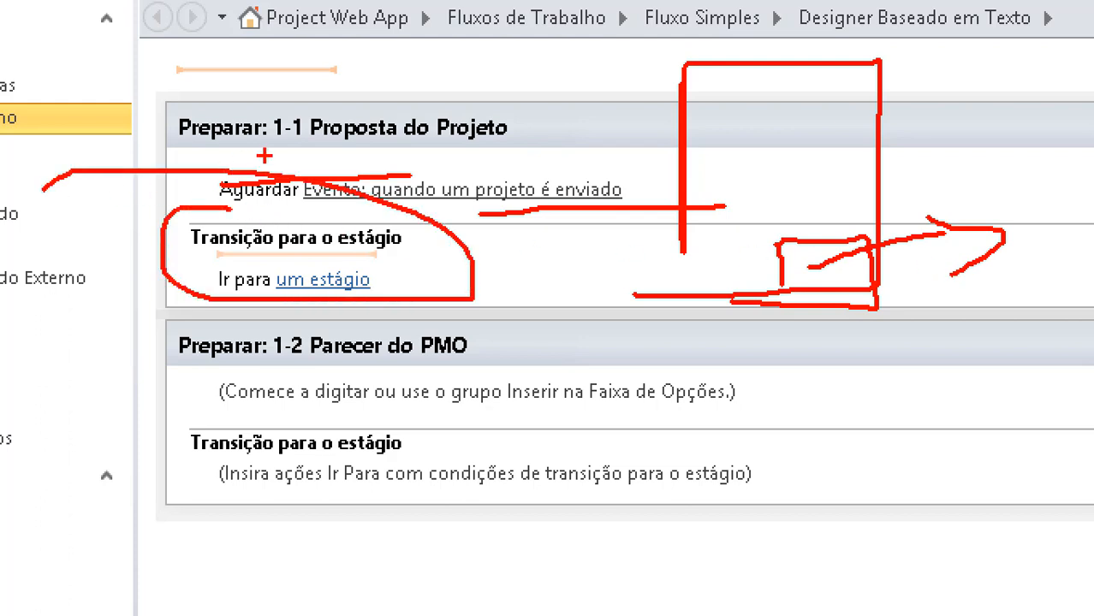
pyautogui.moveTo(289, 155); pyautogui.dragTo(561, 140)
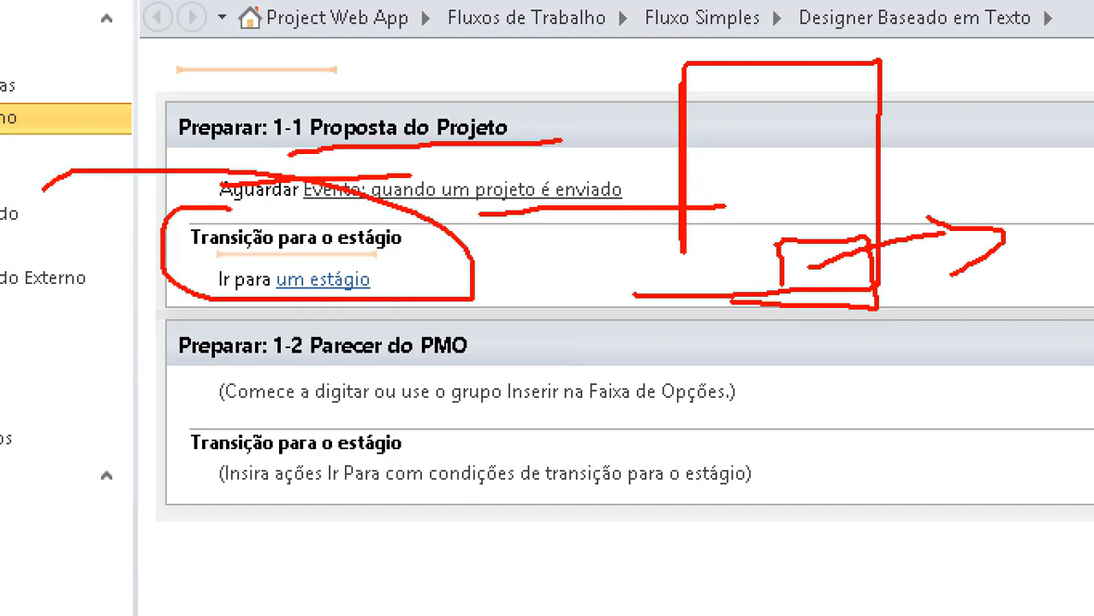
pyautogui.moveTo(434, 154); pyautogui.dragTo(413, 387)
pyautogui.moveTo(394, 331)
pyautogui.mouseDown()
pyautogui.moveTo(419, 403)
pyautogui.moveTo(430, 352)
pyautogui.mouseUp()
pyautogui.press('Escape')
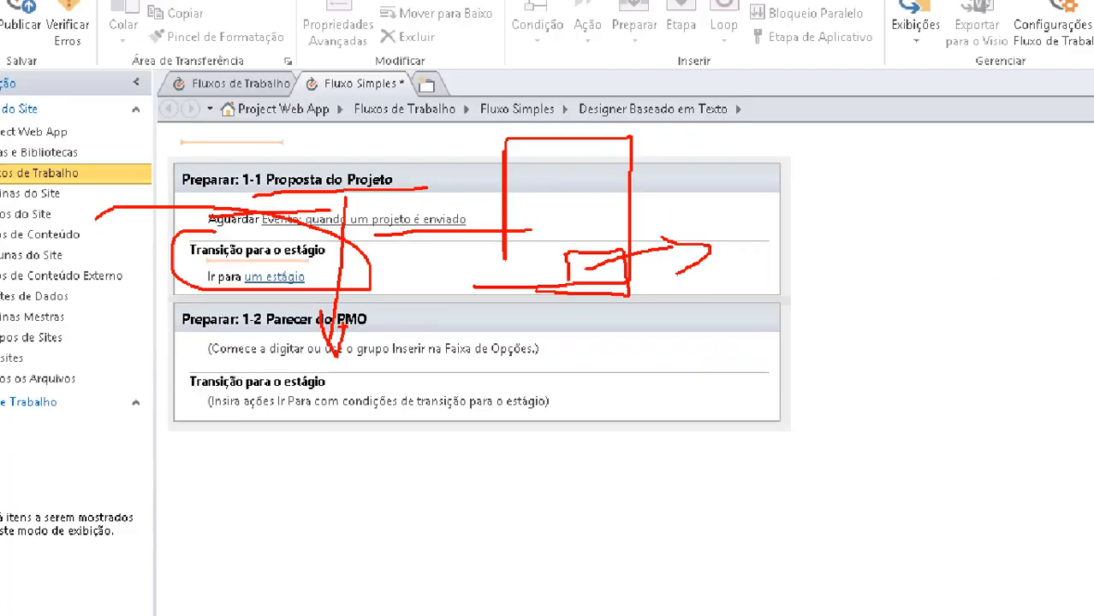
# Step: Set the transition's target stage to 1-2 Parecer do PMO
pyautogui.click(250, 276)
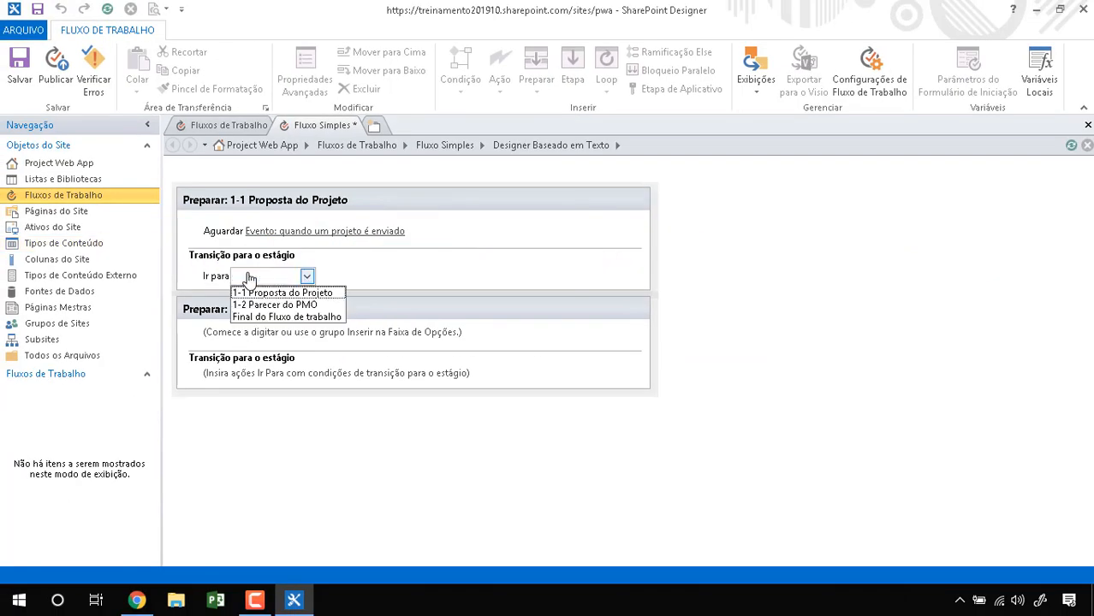
pyautogui.hotkey('ctrl', '1')
pyautogui.click(269, 308)
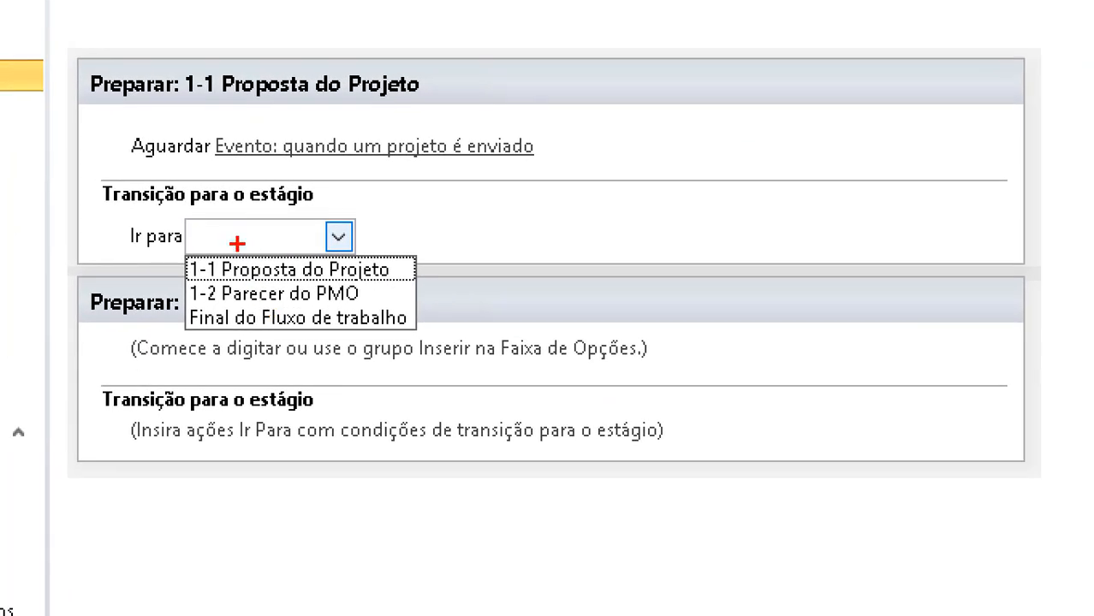
pyautogui.moveTo(182, 242)
pyautogui.mouseDown()
pyautogui.moveTo(527, 361)
pyautogui.moveTo(36, 318)
pyautogui.mouseUp()
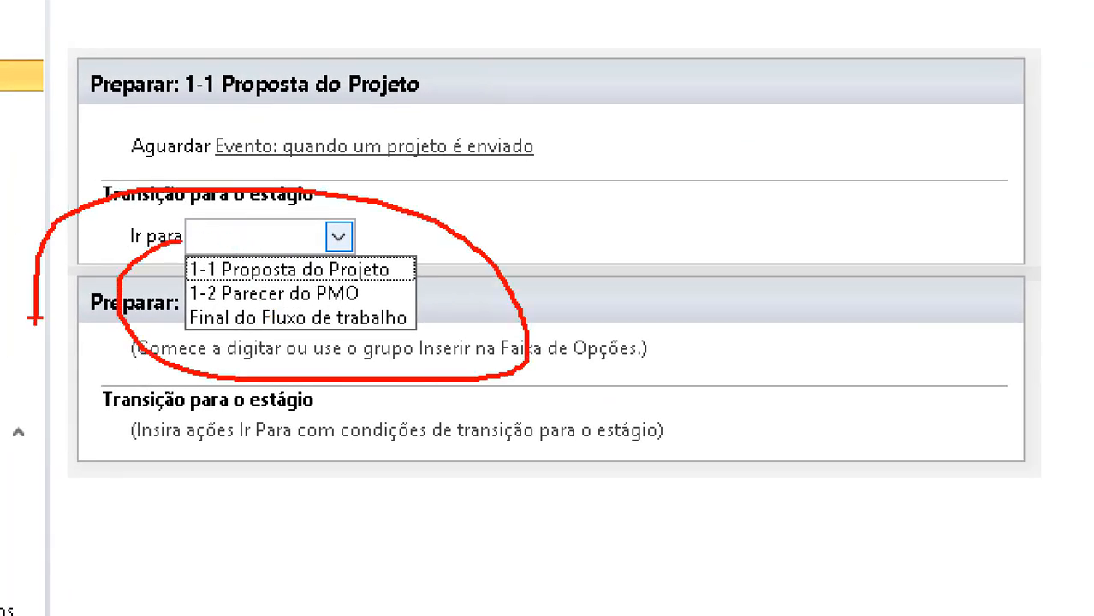
pyautogui.press('Escape')
pyautogui.click(272, 281)
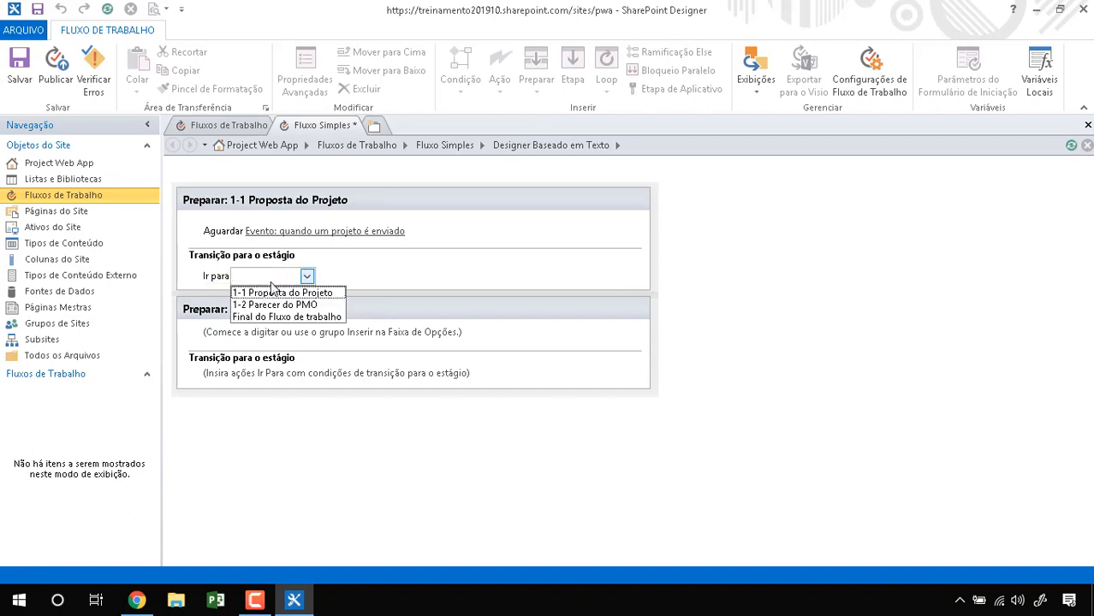
pyautogui.click(273, 305)
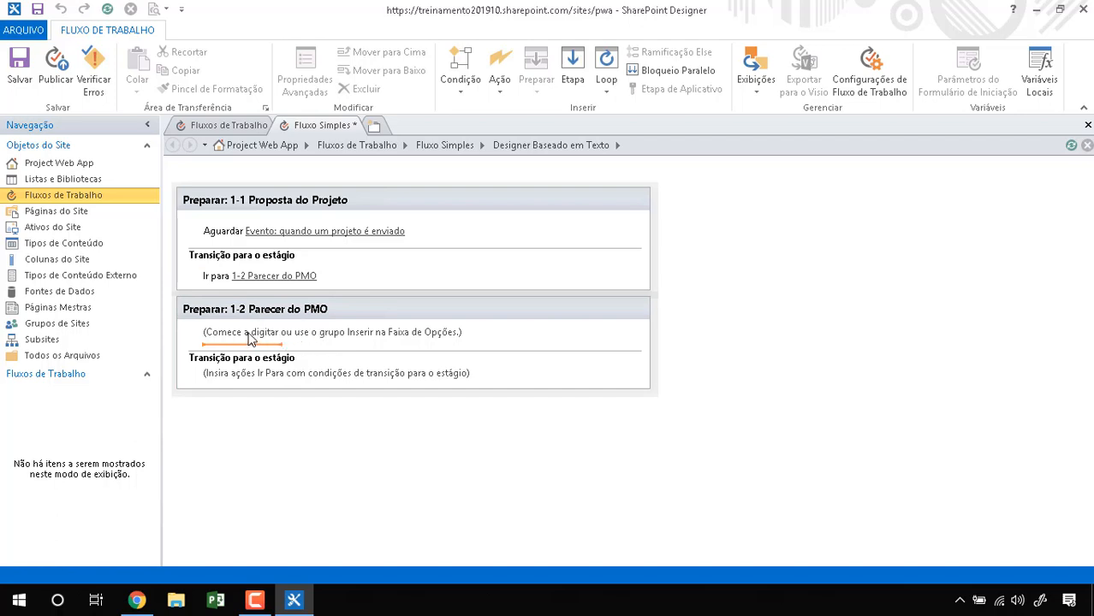
# Step: Look through the workflow actions list without picking one
pyautogui.click(501, 92)
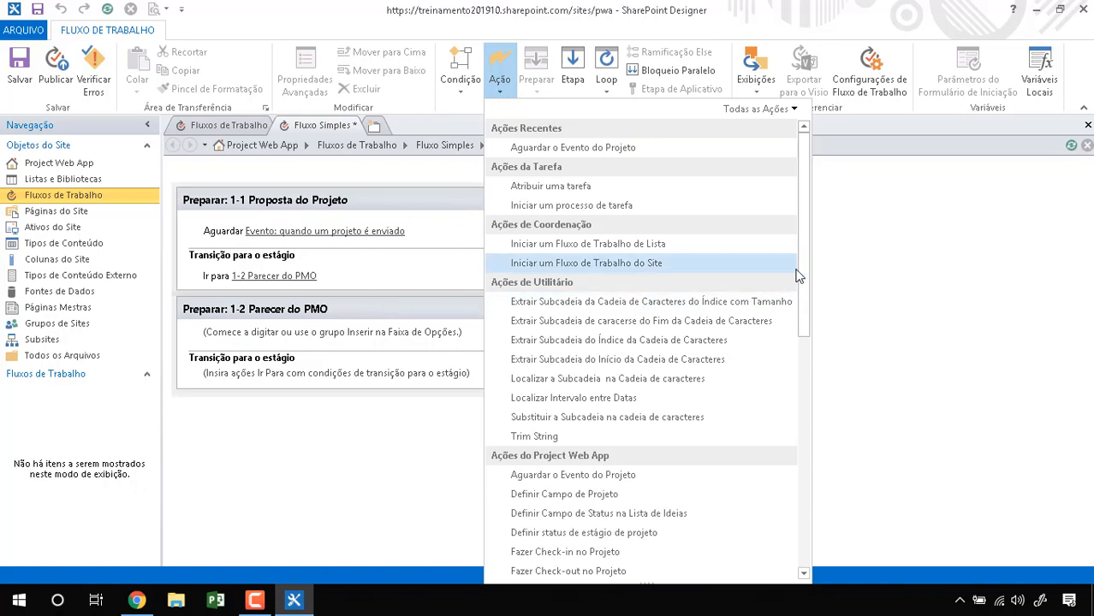
pyautogui.moveTo(809, 290); pyautogui.dragTo(822, 263)
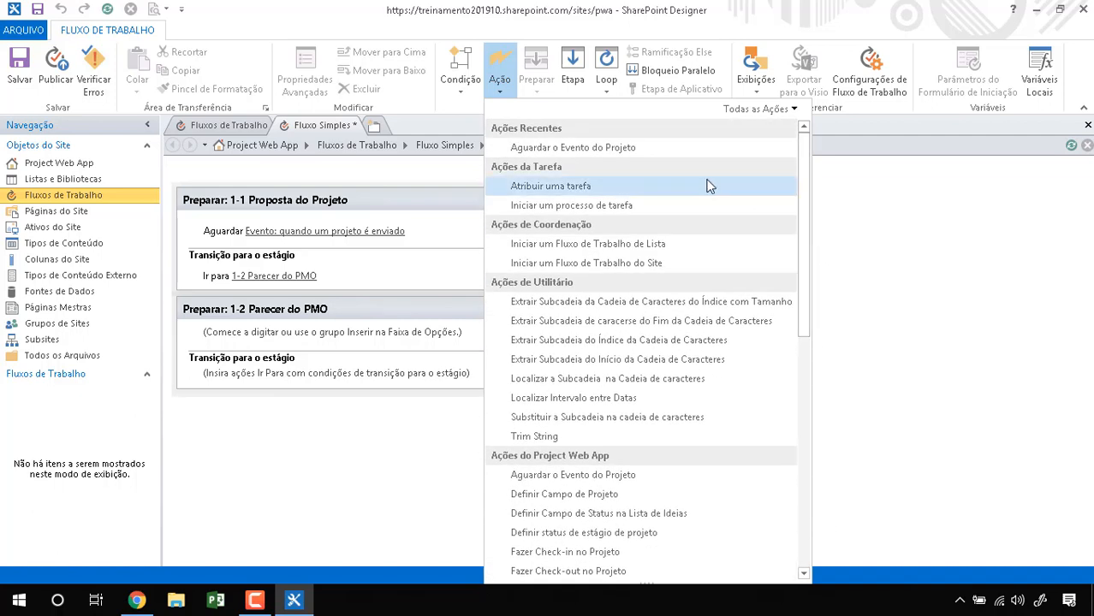
pyautogui.hotkey('ctrl', '1')
pyautogui.click(556, 191)
pyautogui.moveTo(494, 124)
pyautogui.mouseDown()
pyautogui.moveTo(428, 135)
pyautogui.moveTo(627, 206)
pyautogui.moveTo(513, 115)
pyautogui.mouseUp()
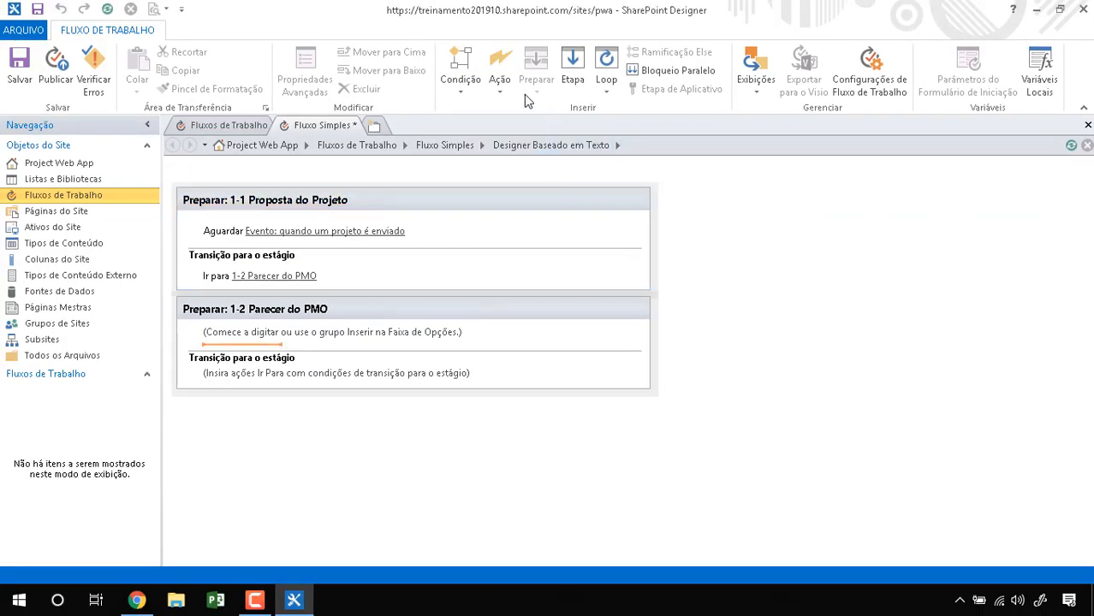
pyautogui.click(507, 87)
pyautogui.click(497, 69)
pyautogui.scroll(-1, 573, 198)
pyautogui.scroll(-2, 572, 199)
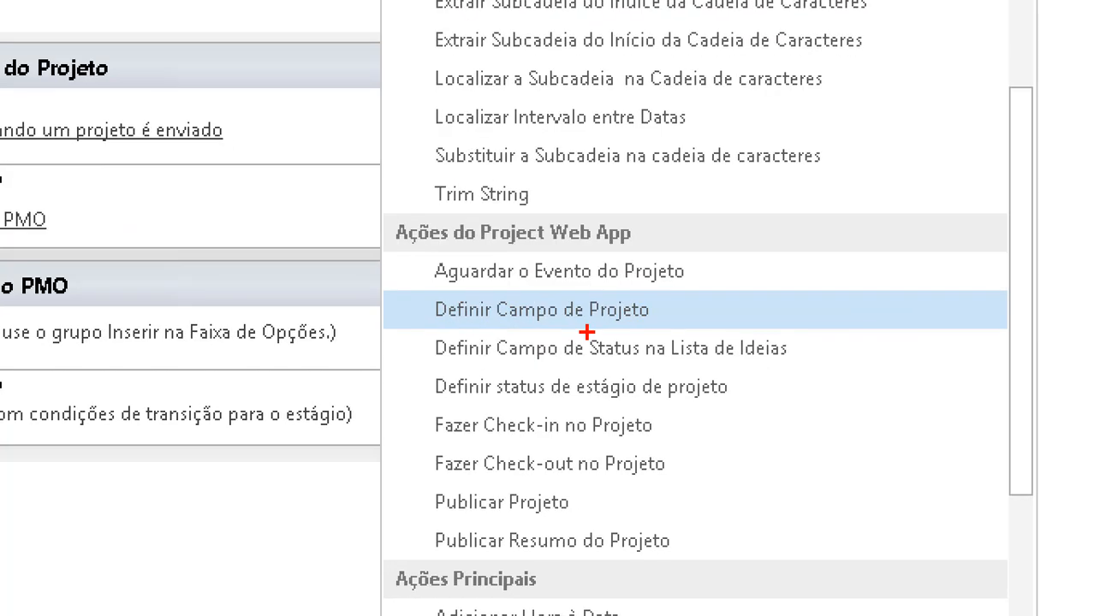
pyautogui.moveTo(355, 480)
pyautogui.mouseDown()
pyautogui.moveTo(673, 190)
pyautogui.moveTo(393, 198)
pyautogui.mouseUp()
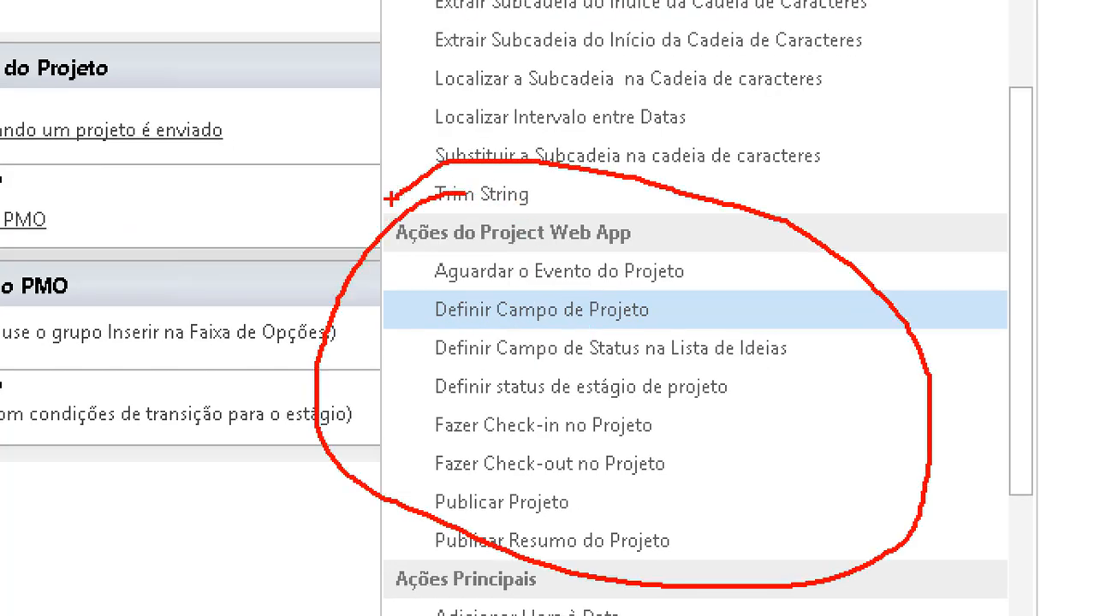
pyautogui.press('Escape')
# Step: Choose Atribuir uma tarefa from the Ações da Tarefa group of the action list
pyautogui.click(504, 86)
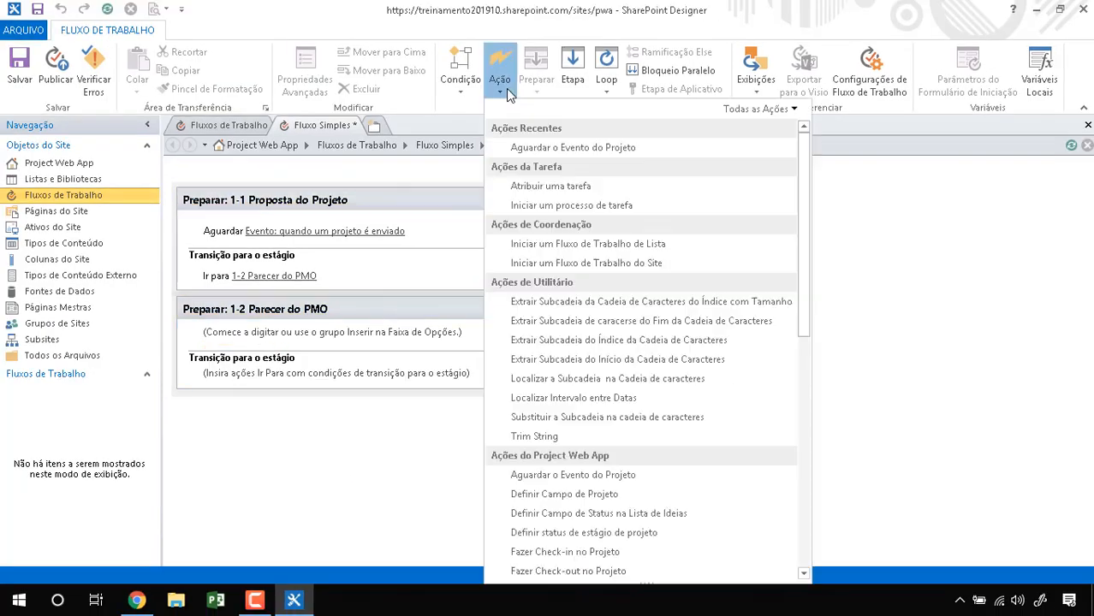
pyautogui.scroll(-3, 568, 242)
pyautogui.scroll(-3, 569, 243)
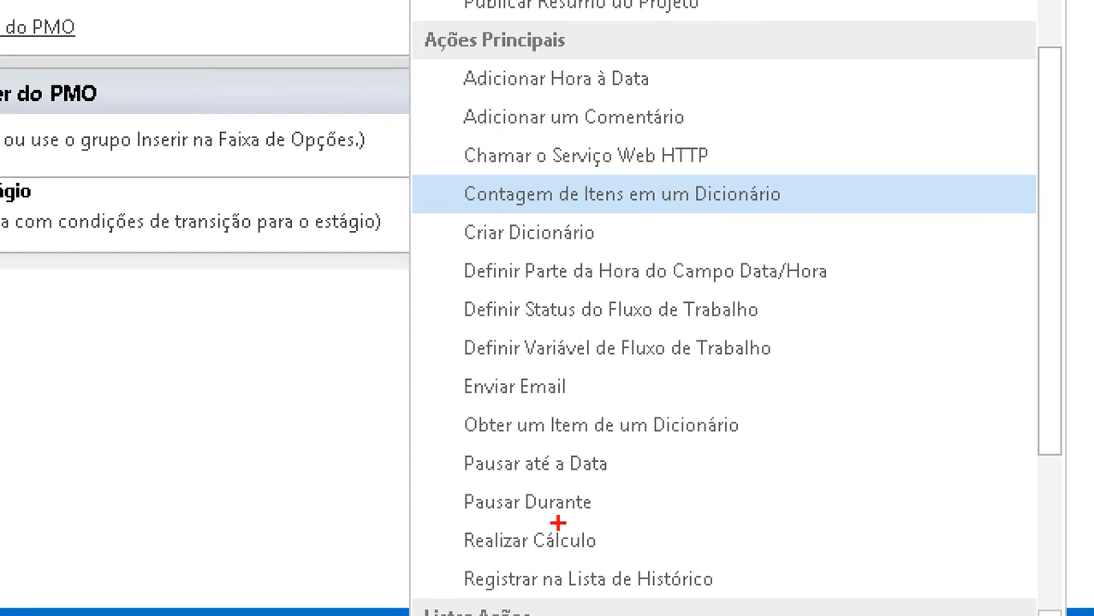
pyautogui.moveTo(493, 5)
pyautogui.mouseDown()
pyautogui.moveTo(374, 472)
pyautogui.moveTo(868, 186)
pyautogui.moveTo(455, 3)
pyautogui.moveTo(440, 8)
pyautogui.mouseUp()
pyautogui.moveTo(390, 383); pyautogui.dragTo(454, 392)
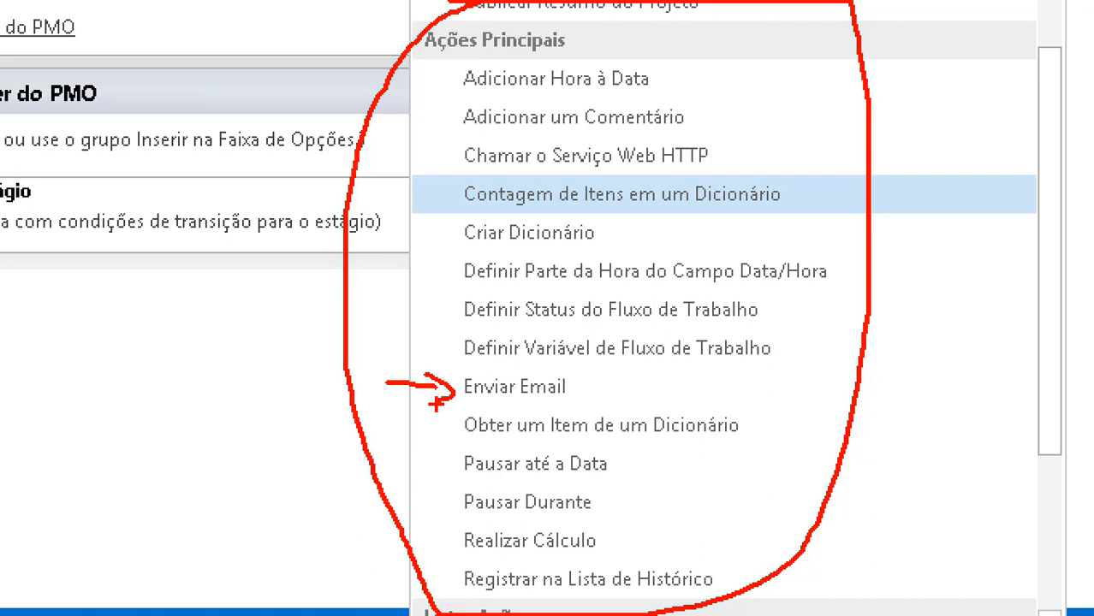
pyautogui.press('Escape')
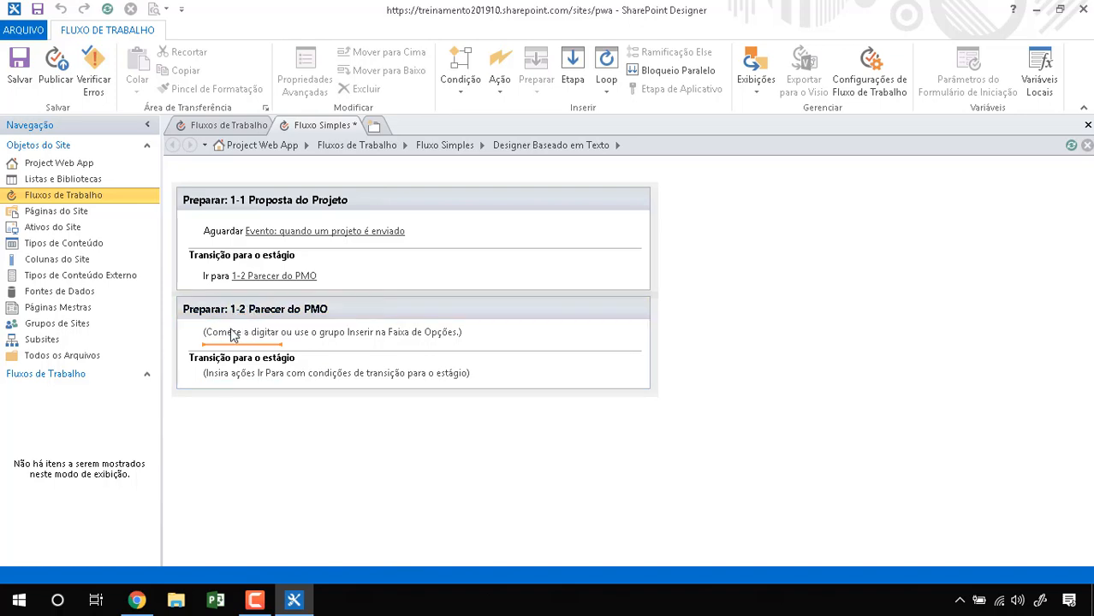
pyautogui.click(500, 90)
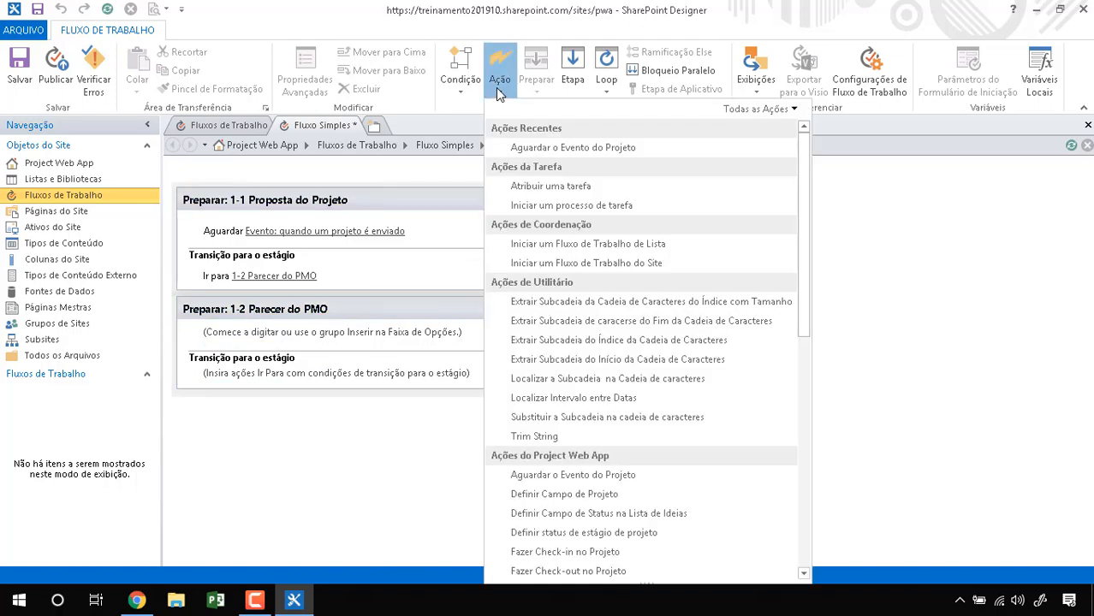
pyautogui.click(557, 188)
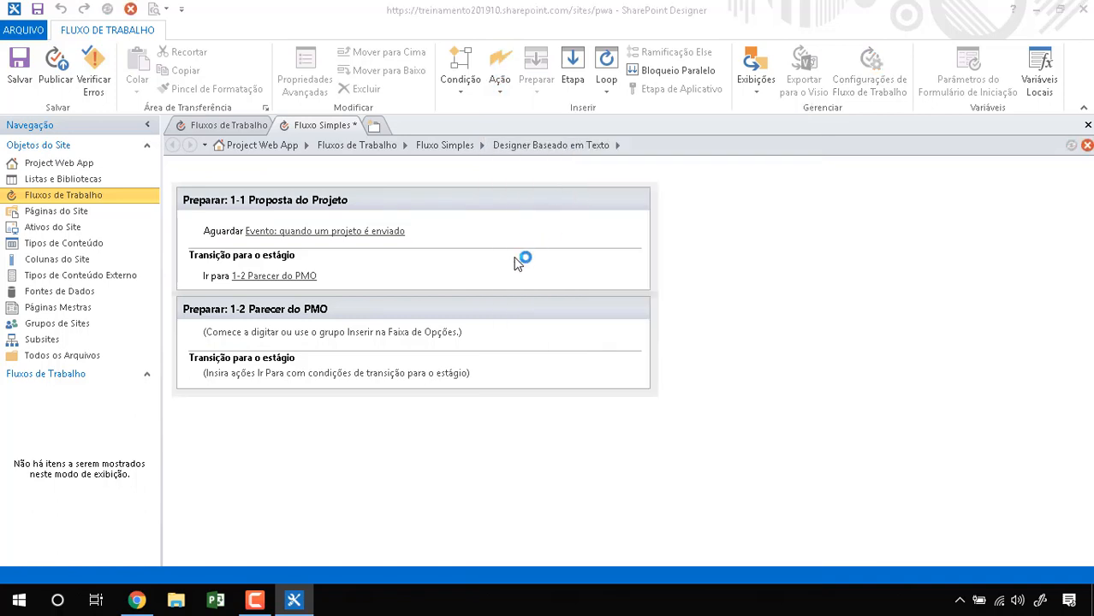
# Step: Insert the Atribuir uma tarefa action on stage 1-2 Parecer do PMO's placeholder line
pyautogui.click(285, 342)
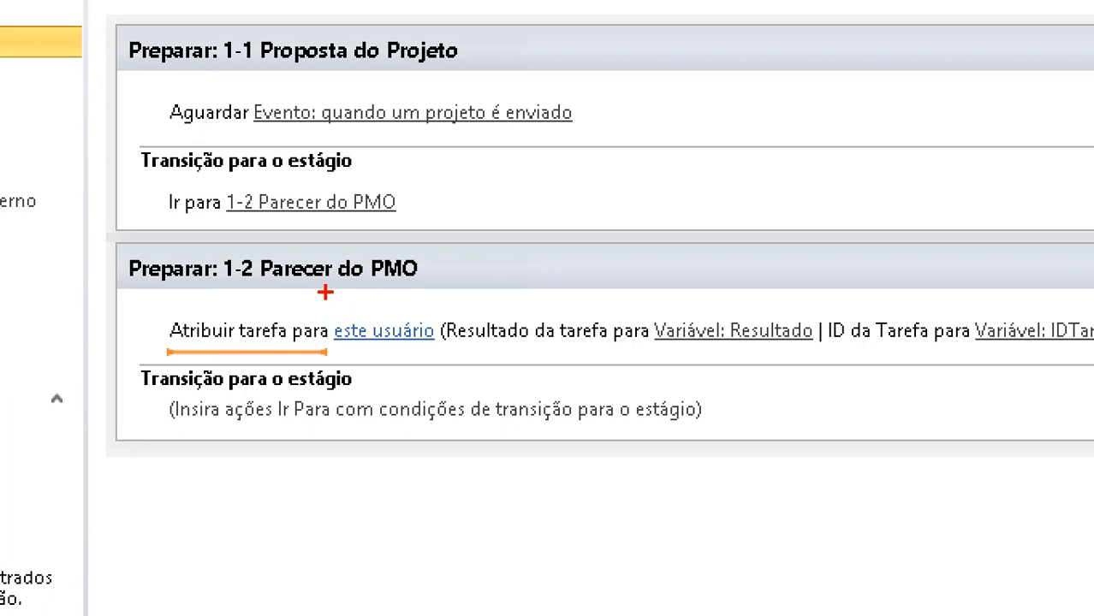
pyautogui.moveTo(324, 291)
pyautogui.mouseDown()
pyautogui.moveTo(476, 351)
pyautogui.moveTo(319, 291)
pyautogui.mouseUp()
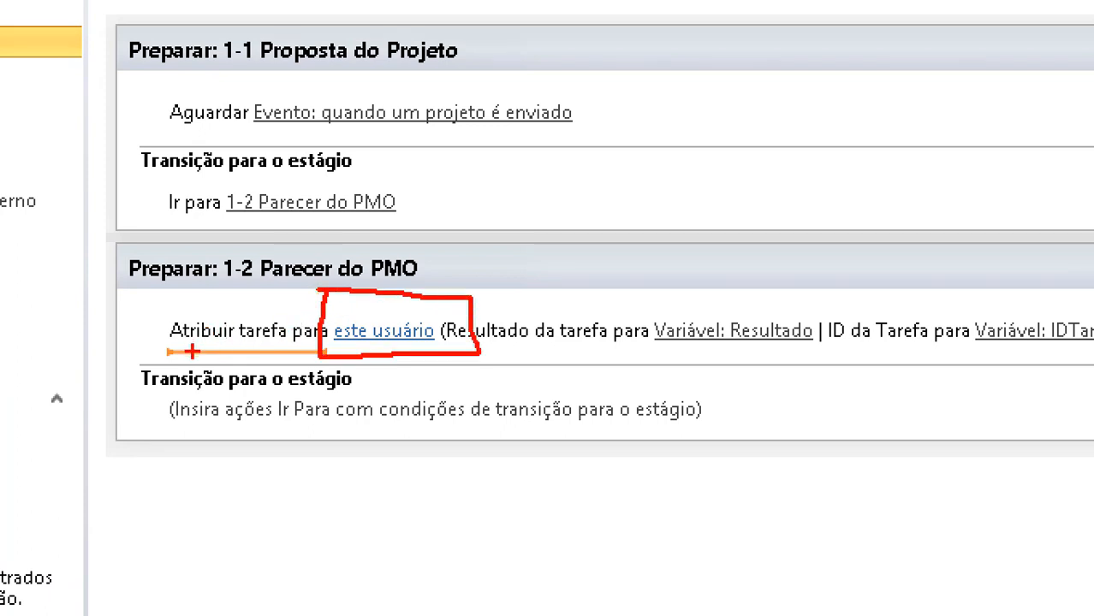
pyautogui.moveTo(192, 351)
pyautogui.mouseDown()
pyautogui.moveTo(442, 233)
pyautogui.moveTo(664, 288)
pyautogui.moveTo(647, 304)
pyautogui.mouseUp()
pyautogui.moveTo(734, 305)
pyautogui.mouseDown()
pyautogui.moveTo(632, 330)
pyautogui.moveTo(796, 300)
pyautogui.moveTo(698, 302)
pyautogui.mouseUp()
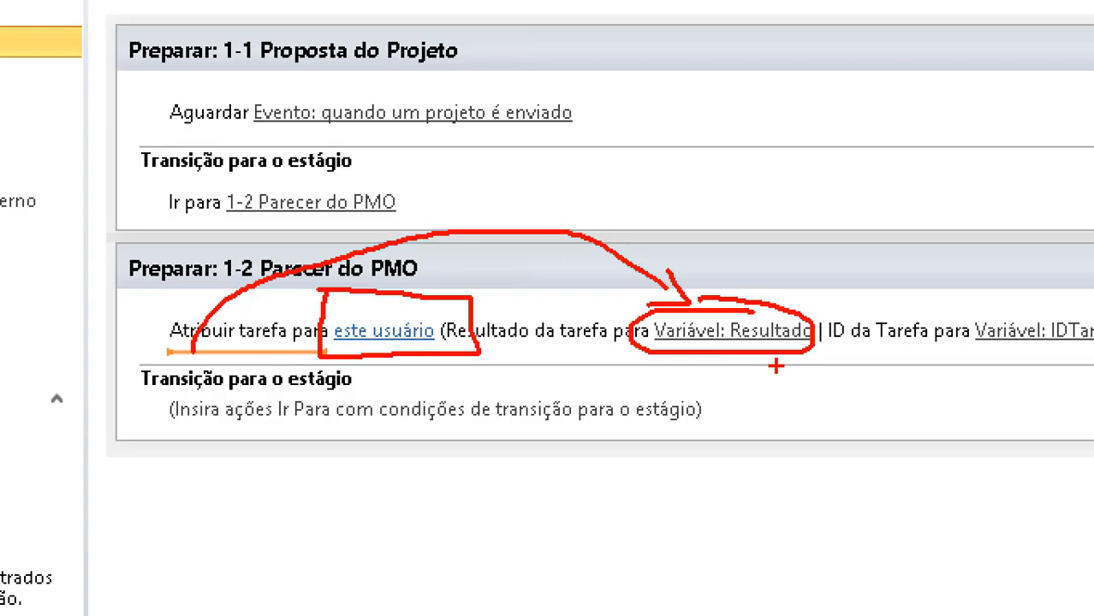
pyautogui.press('Escape')
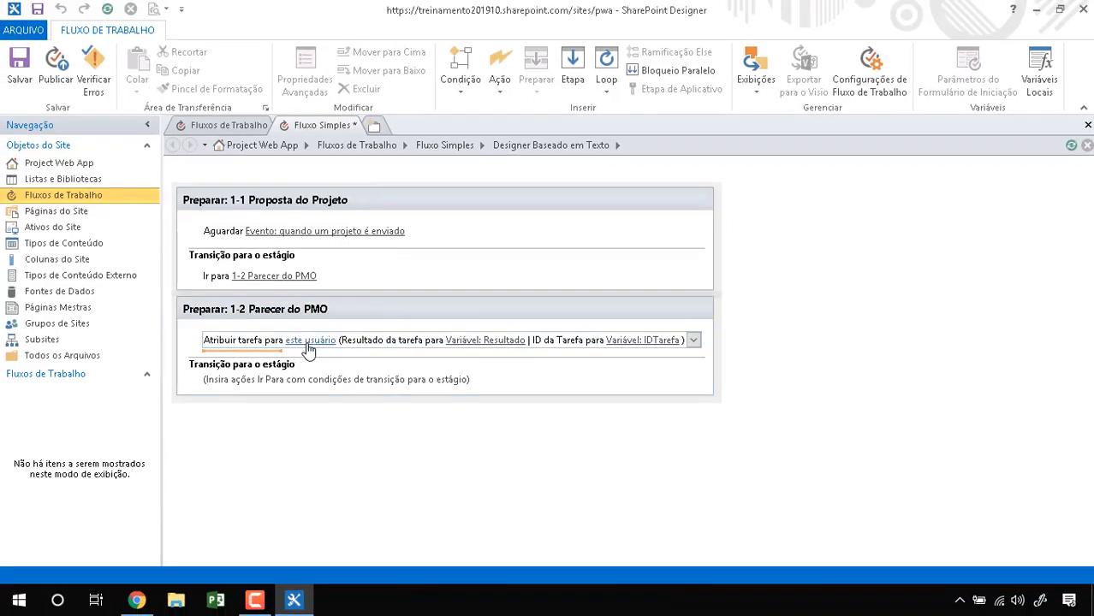
pyautogui.hotkey('ctrl', '1')
pyautogui.click(306, 328)
pyautogui.moveTo(272, 329); pyautogui.dragTo(392, 355)
pyautogui.press('Escape')
# Step: Open the assign-task settings and the Participante picker
pyautogui.click(307, 342)
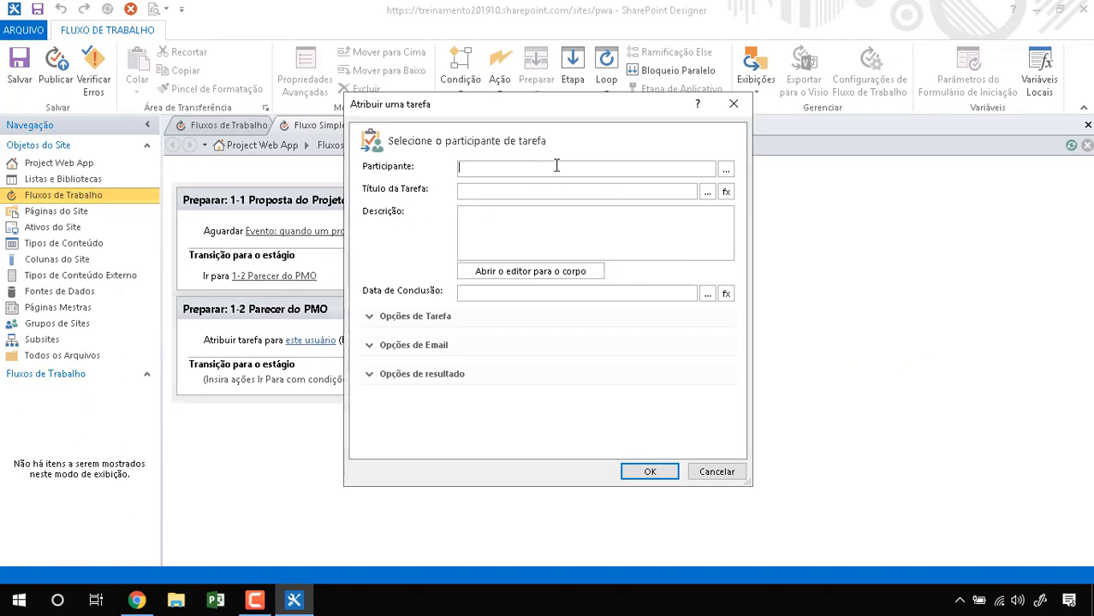
pyautogui.click(725, 169)
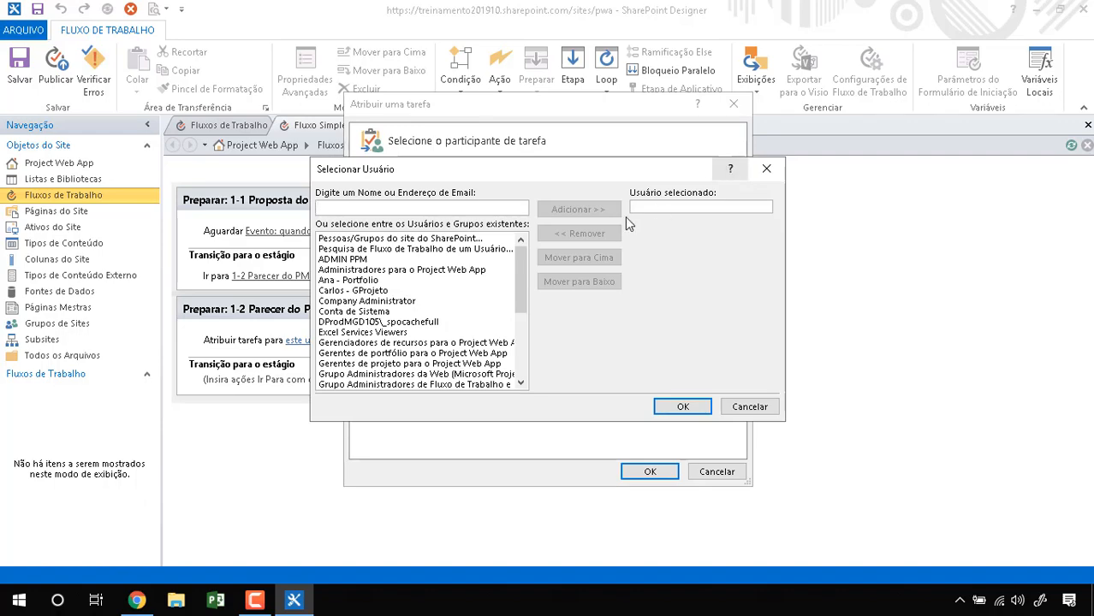
pyautogui.click(766, 170)
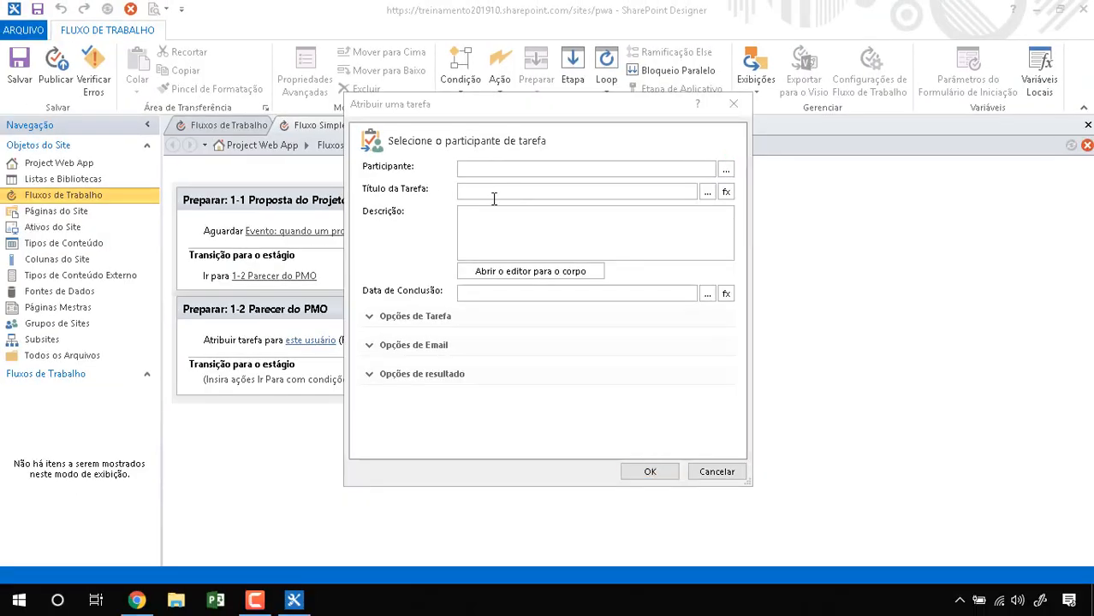
pyautogui.click(726, 169)
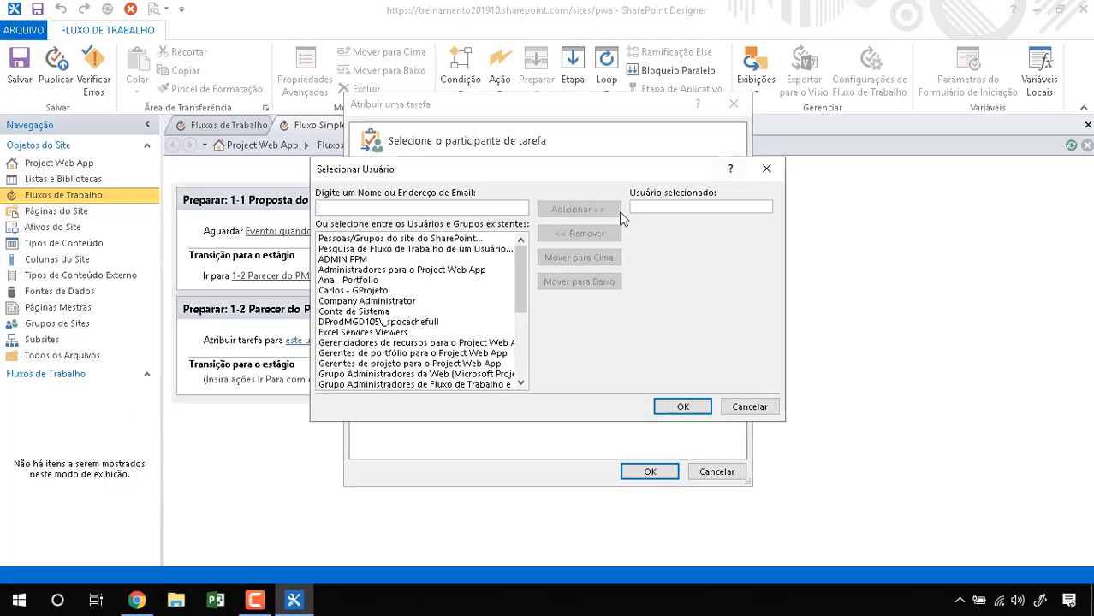
pyautogui.moveTo(524, 285); pyautogui.dragTo(524, 349)
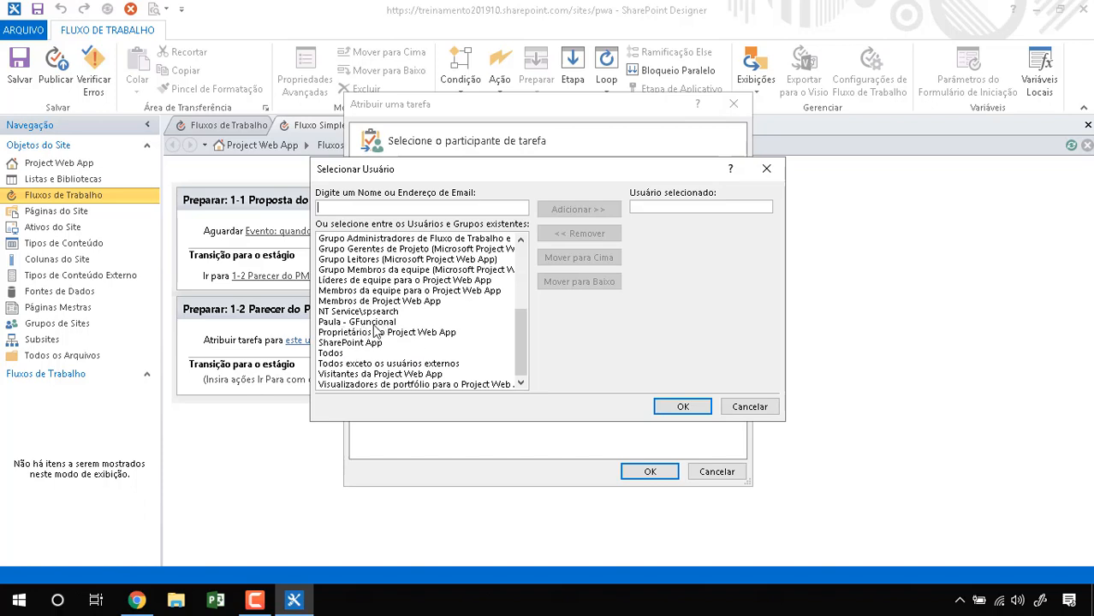
pyautogui.moveTo(521, 340); pyautogui.dragTo(523, 278)
# Step: Look through the users and groups available in the participant picker
pyautogui.click(365, 270)
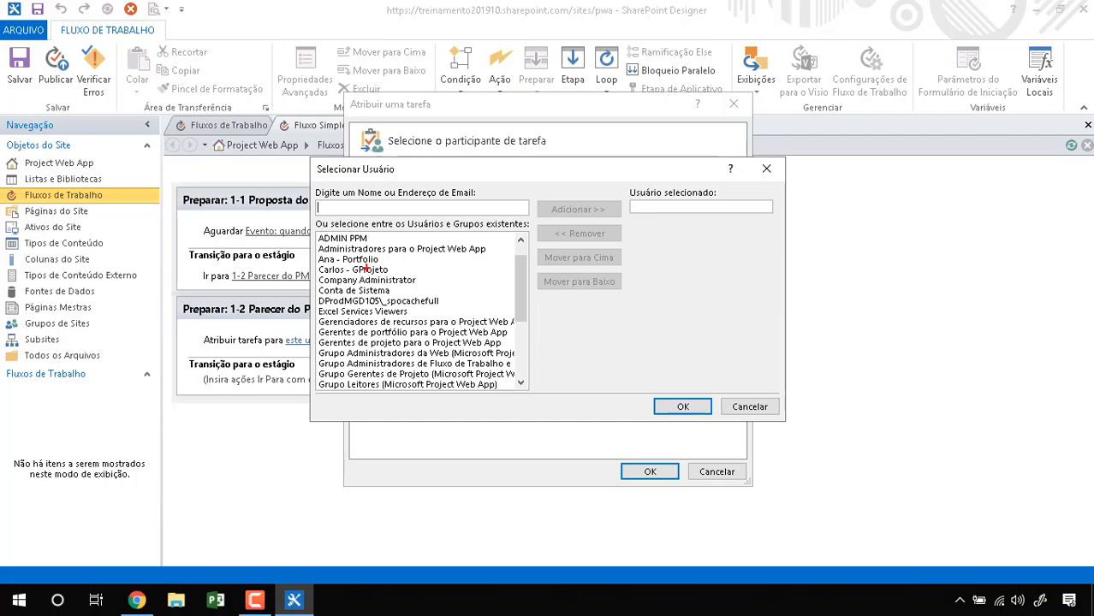
pyautogui.hotkey('ctrl', '1')
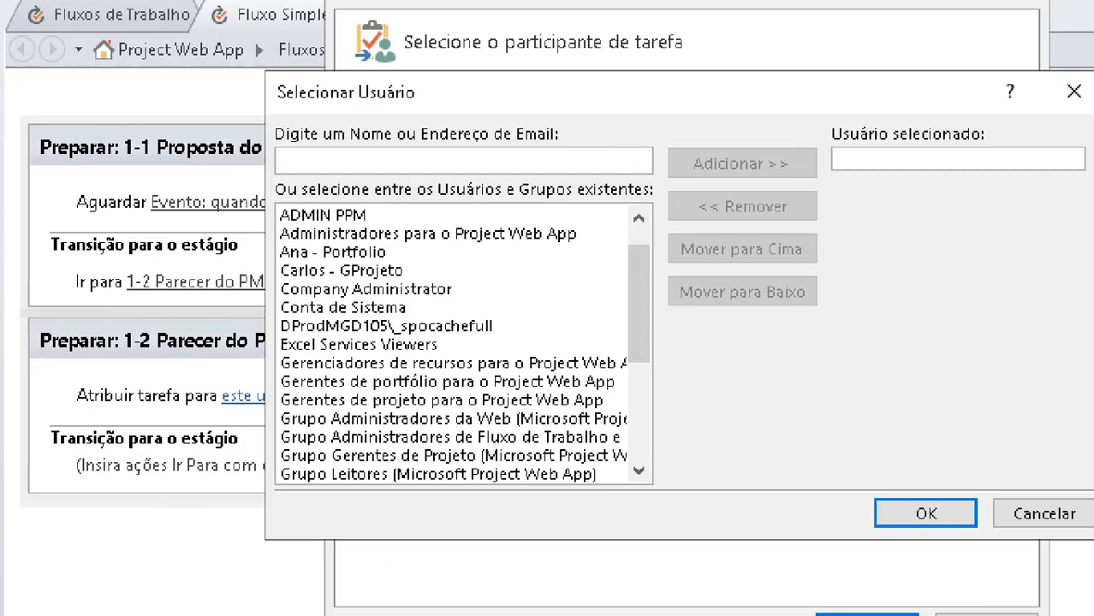
pyautogui.click(355, 256)
pyautogui.moveTo(314, 234)
pyautogui.mouseDown()
pyautogui.moveTo(382, 276)
pyautogui.moveTo(370, 264)
pyautogui.mouseUp()
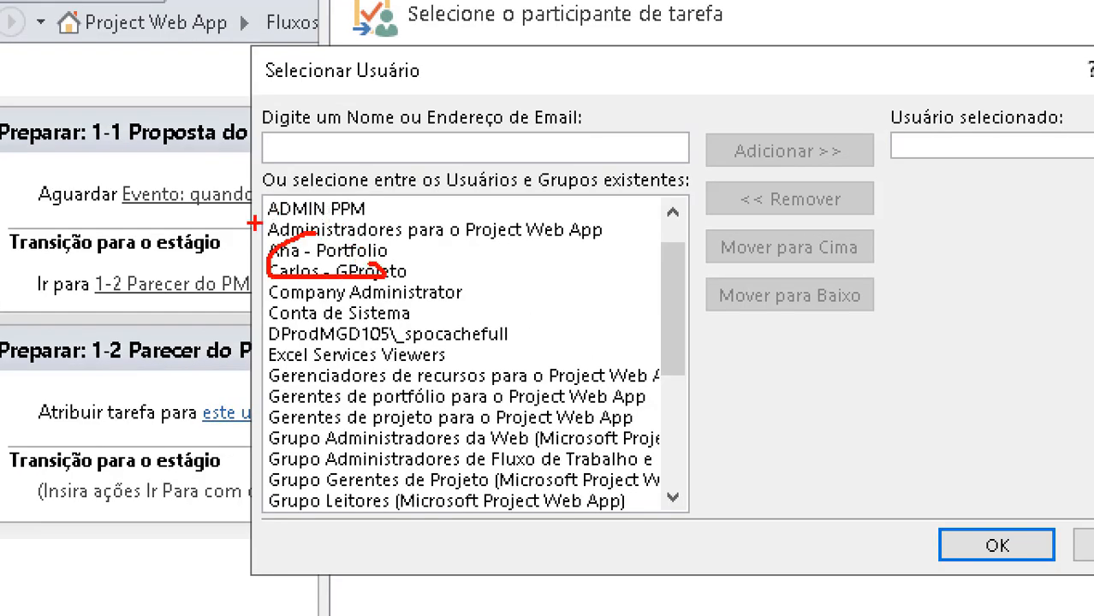
pyautogui.moveTo(256, 223)
pyautogui.mouseDown()
pyautogui.moveTo(407, 221)
pyautogui.moveTo(312, 183)
pyautogui.moveTo(238, 224)
pyautogui.mouseUp()
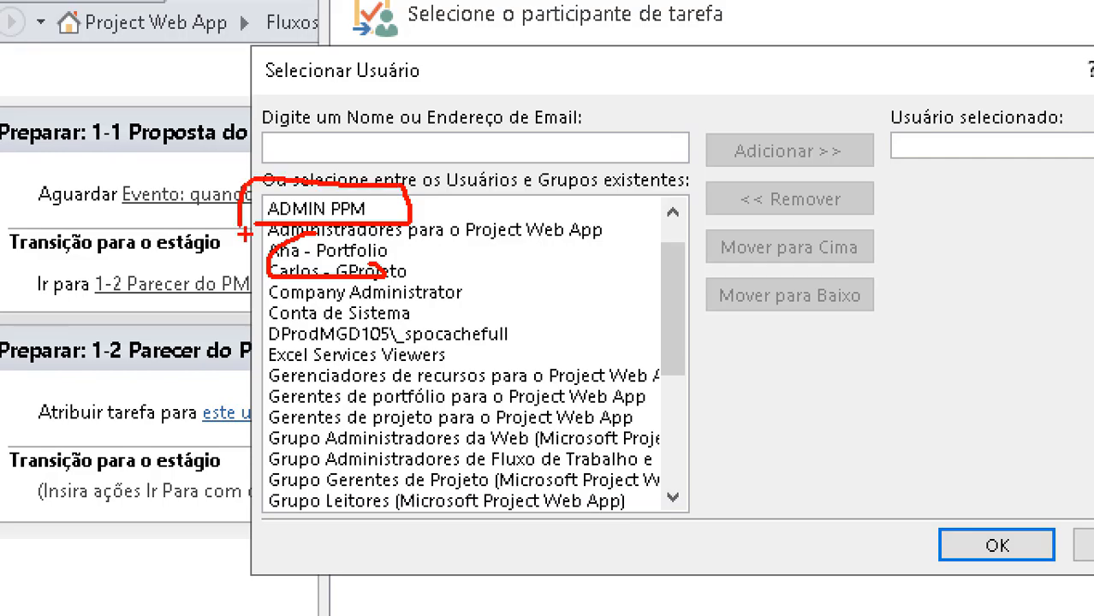
pyautogui.press('Escape')
pyautogui.hotkey('ctrl', '1')
pyautogui.click(413, 339)
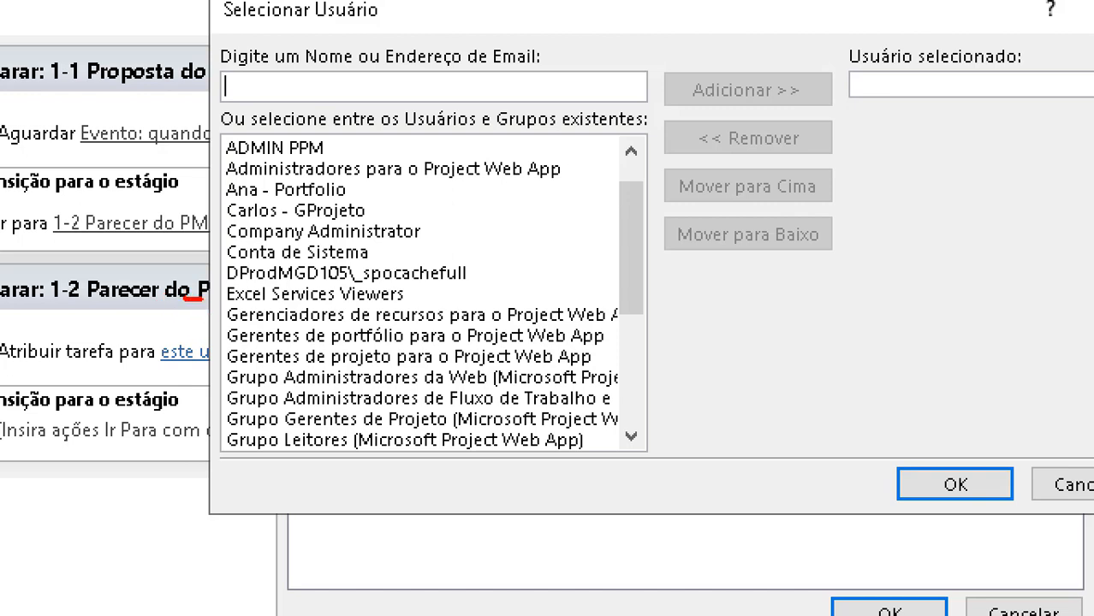
pyautogui.moveTo(203, 299)
pyautogui.mouseDown()
pyautogui.moveTo(236, 303)
pyautogui.moveTo(229, 321)
pyautogui.moveTo(462, 325)
pyautogui.mouseUp()
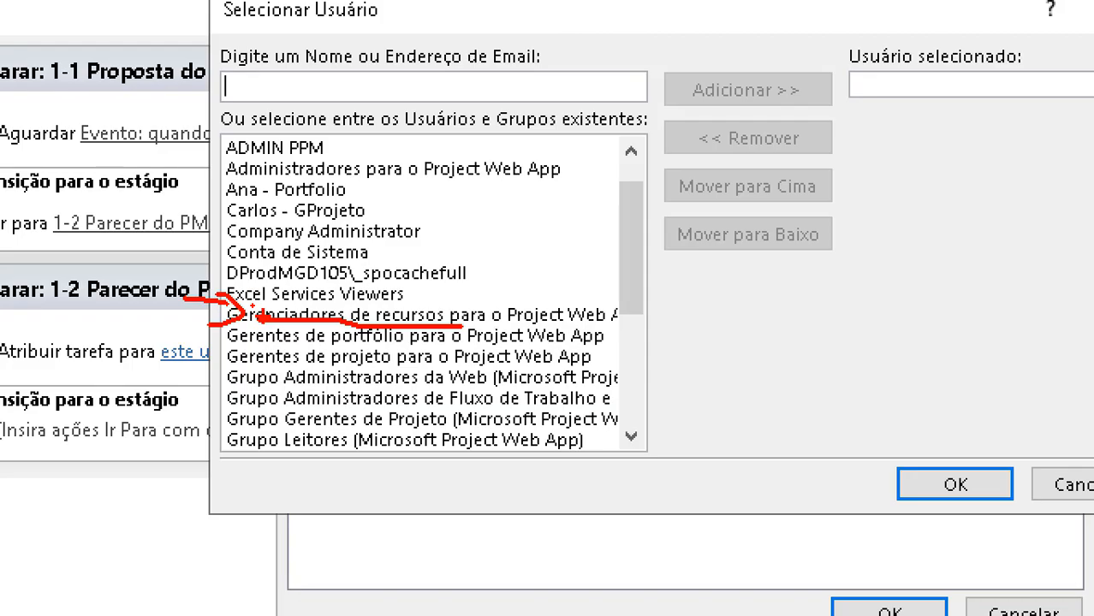
pyautogui.press('Escape')
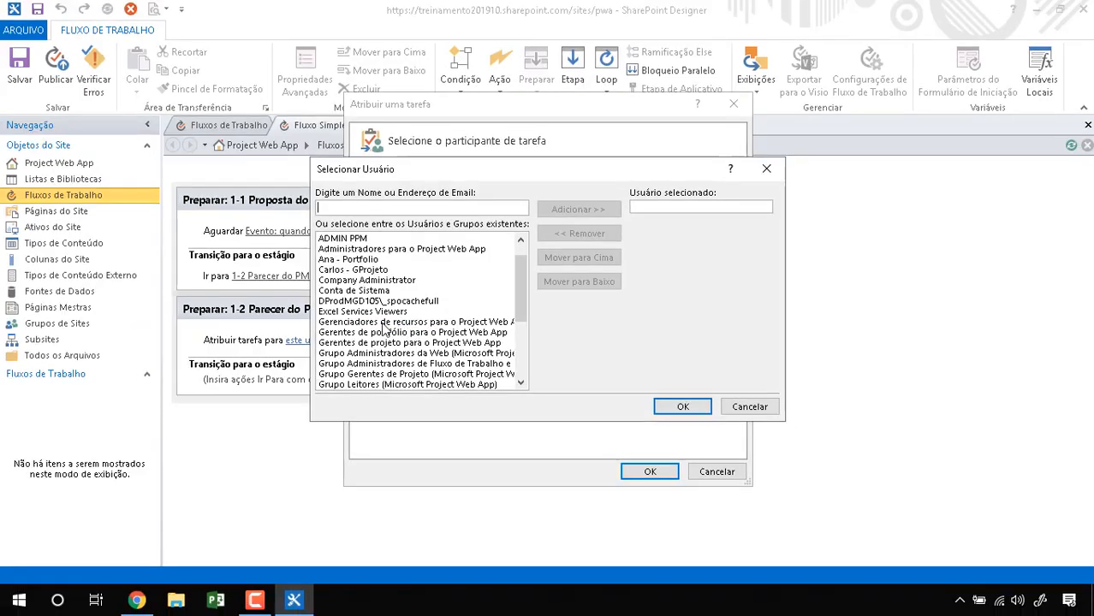
# Step: Add ADMIN PPM to the selected users and confirm it as the task participant
pyautogui.click(355, 239)
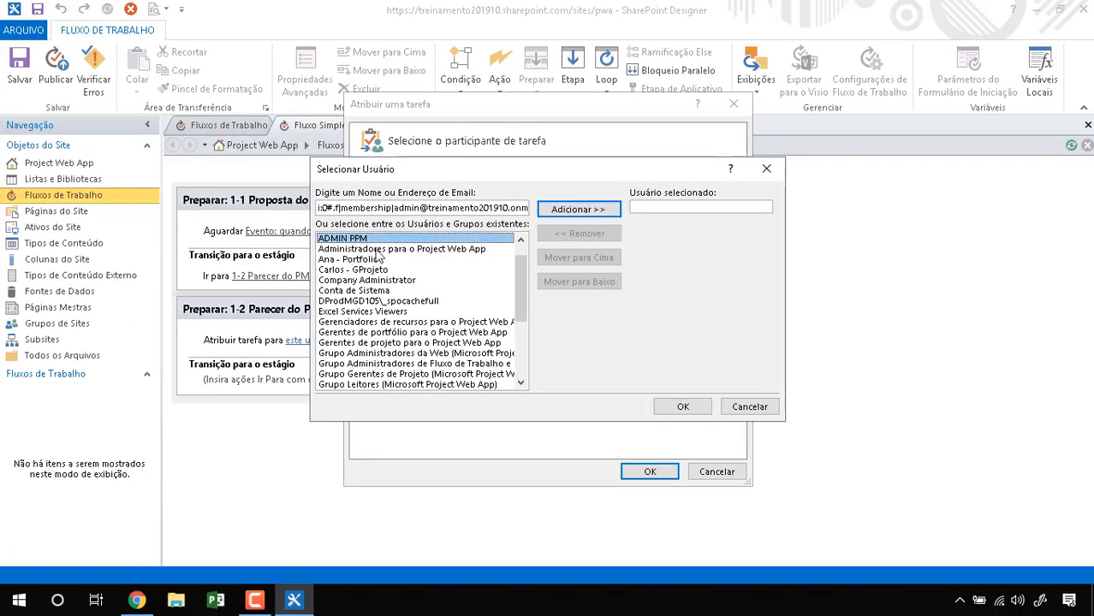
pyautogui.hotkey('ctrl', '1')
pyautogui.moveTo(327, 230)
pyautogui.mouseDown()
pyautogui.moveTo(392, 232)
pyautogui.moveTo(344, 228)
pyautogui.mouseUp()
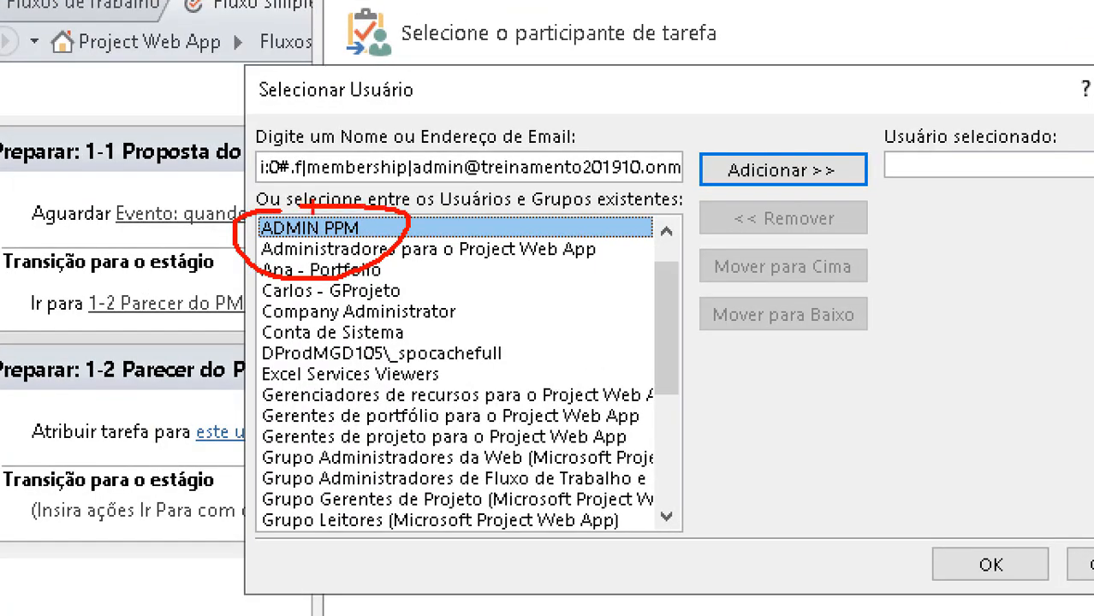
pyautogui.press('Escape')
pyautogui.click(609, 210)
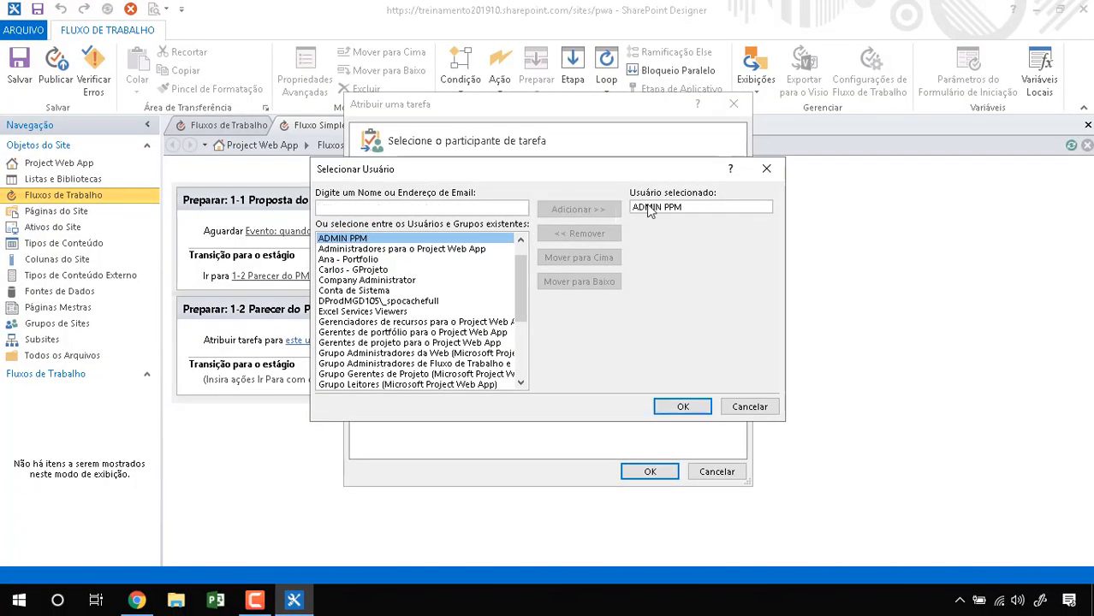
pyautogui.hotkey('ctrl', '1')
pyautogui.moveTo(634, 170)
pyautogui.mouseDown()
pyautogui.moveTo(614, 170)
pyautogui.moveTo(779, 202)
pyautogui.moveTo(632, 197)
pyautogui.mouseUp()
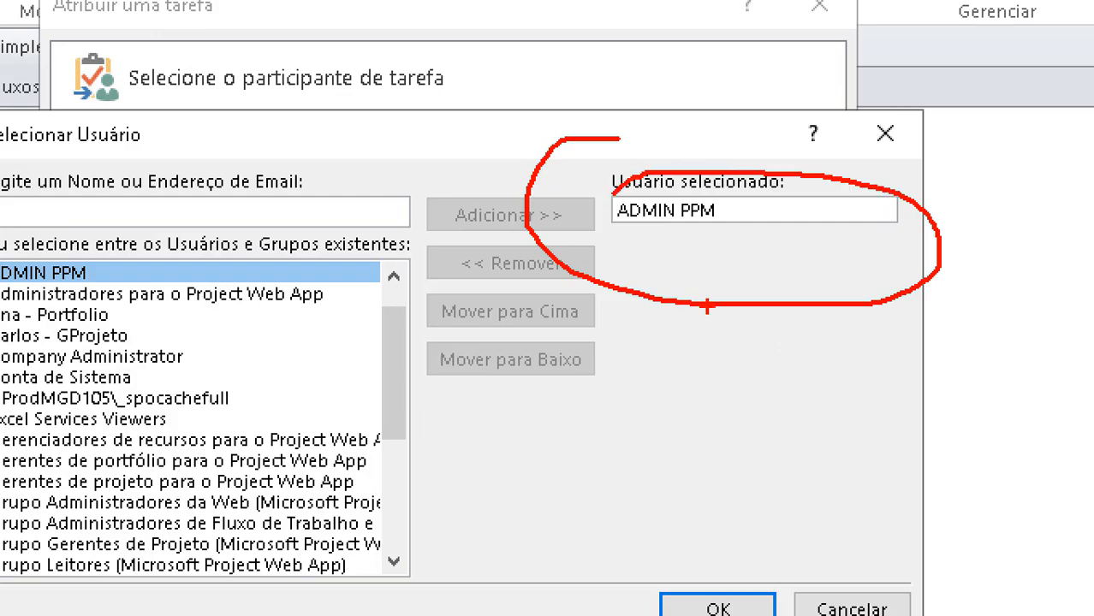
pyautogui.press('Escape')
pyautogui.click(685, 408)
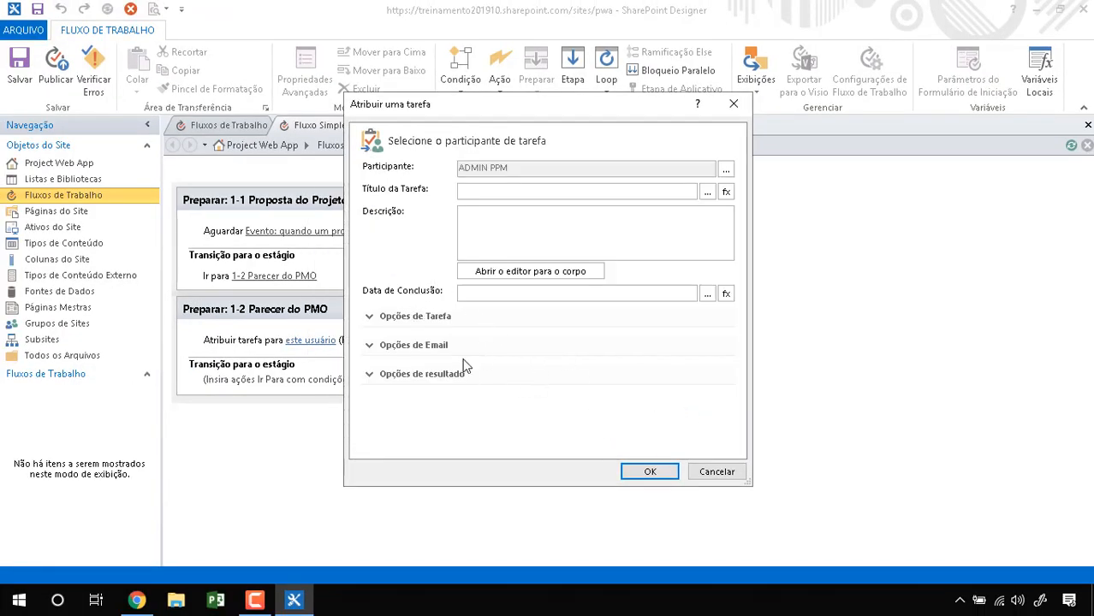
# Step: Expand the task and email options, then open the Criação de Tarefas email editor
pyautogui.click(382, 319)
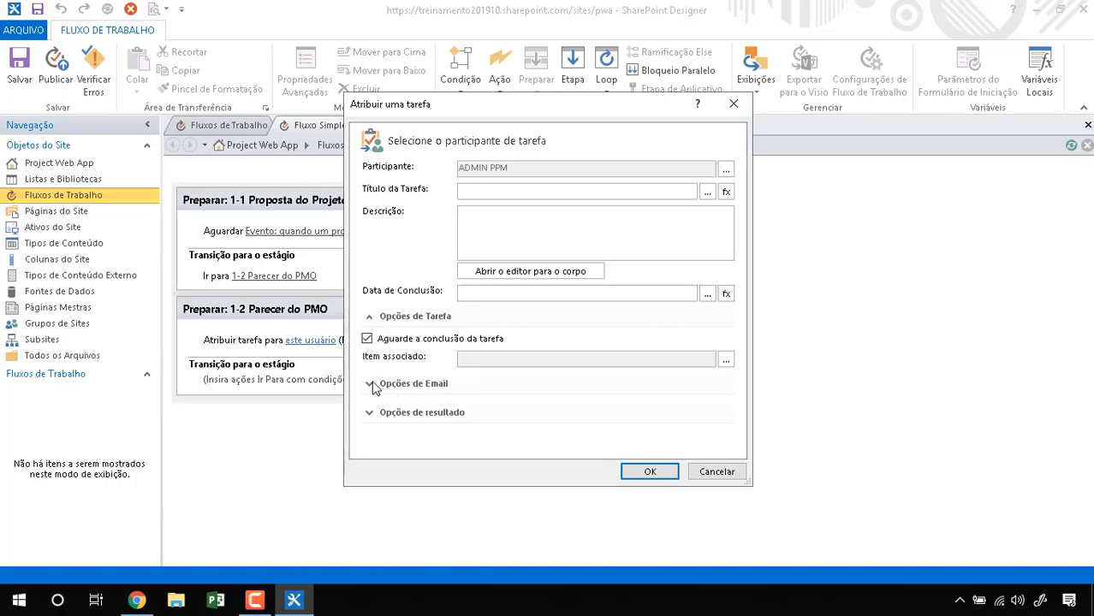
pyautogui.click(371, 385)
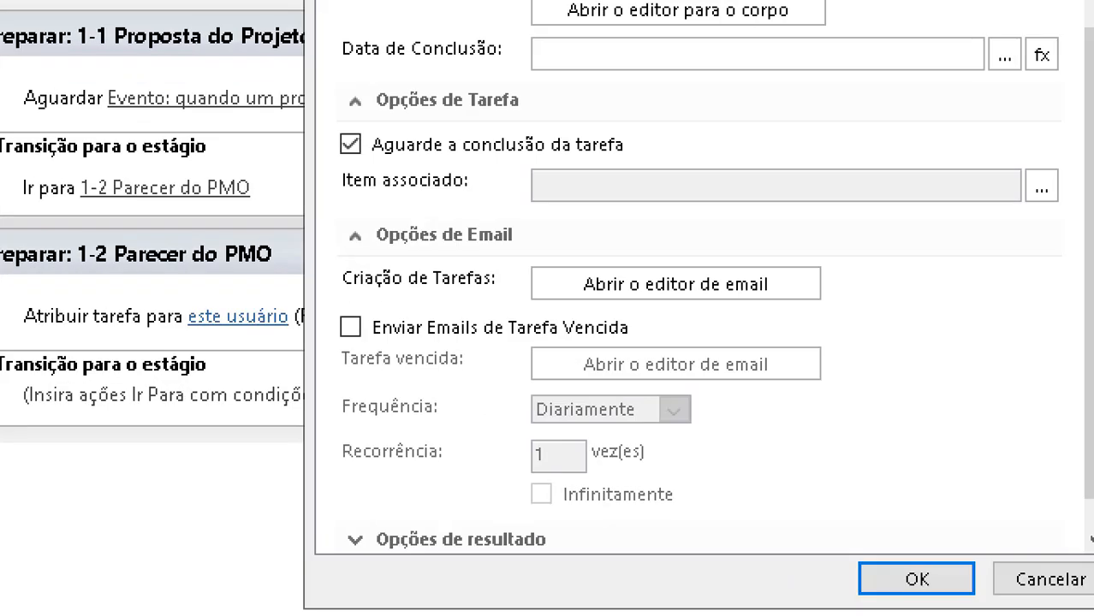
pyautogui.click(371, 371)
pyautogui.moveTo(400, 193)
pyautogui.mouseDown()
pyautogui.moveTo(277, 315)
pyautogui.moveTo(870, 498)
pyautogui.moveTo(332, 182)
pyautogui.moveTo(315, 224)
pyautogui.mouseUp()
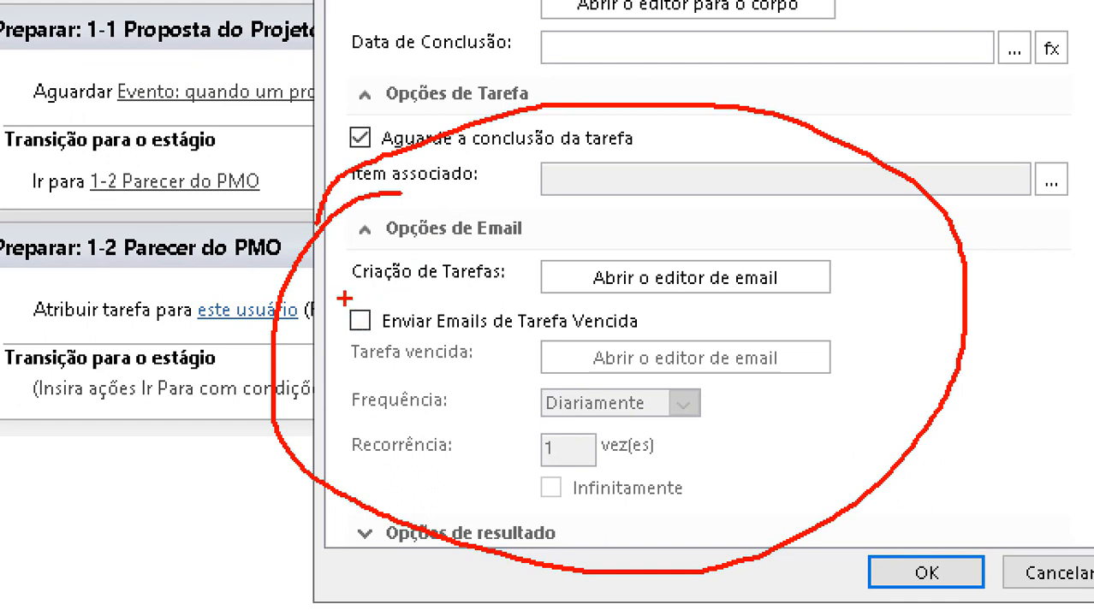
pyautogui.moveTo(345, 298); pyautogui.dragTo(398, 286)
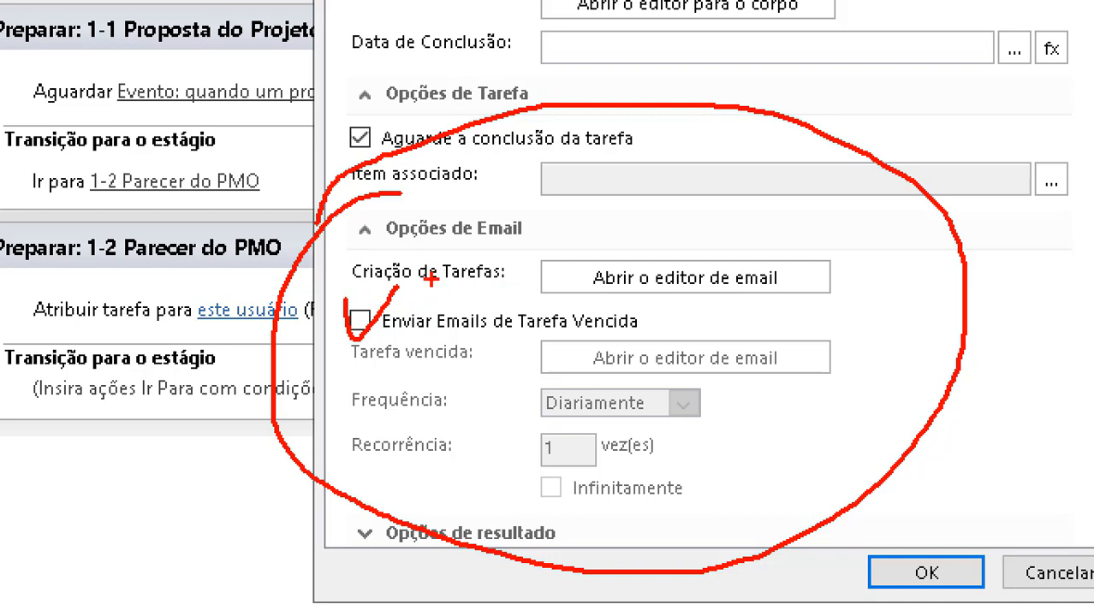
pyautogui.press('Escape')
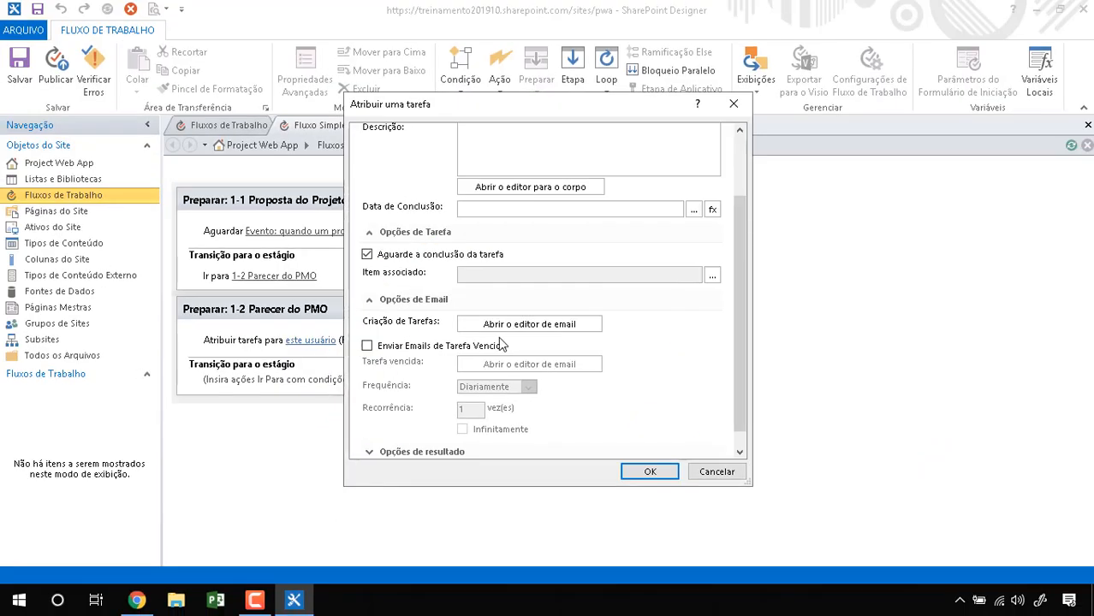
pyautogui.click(518, 329)
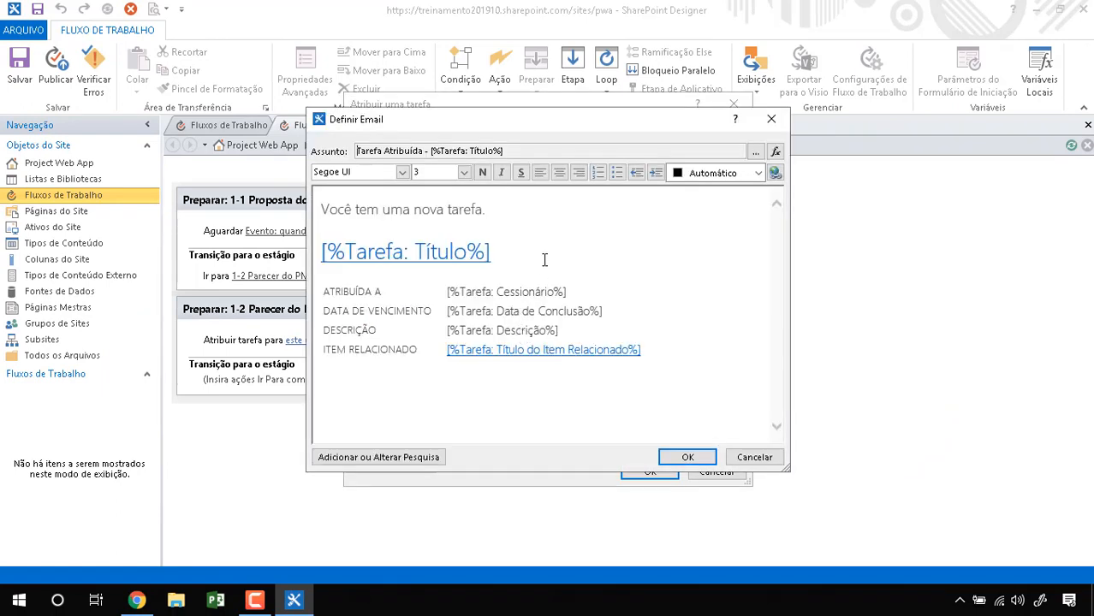
# Step: Replace 'Você tem uma nova tarefa.' with 'Uma nova proposta foi cadastrada no sistema. Favor avaliar a proposta em 5 dias úteis'
pyautogui.click(492, 219)
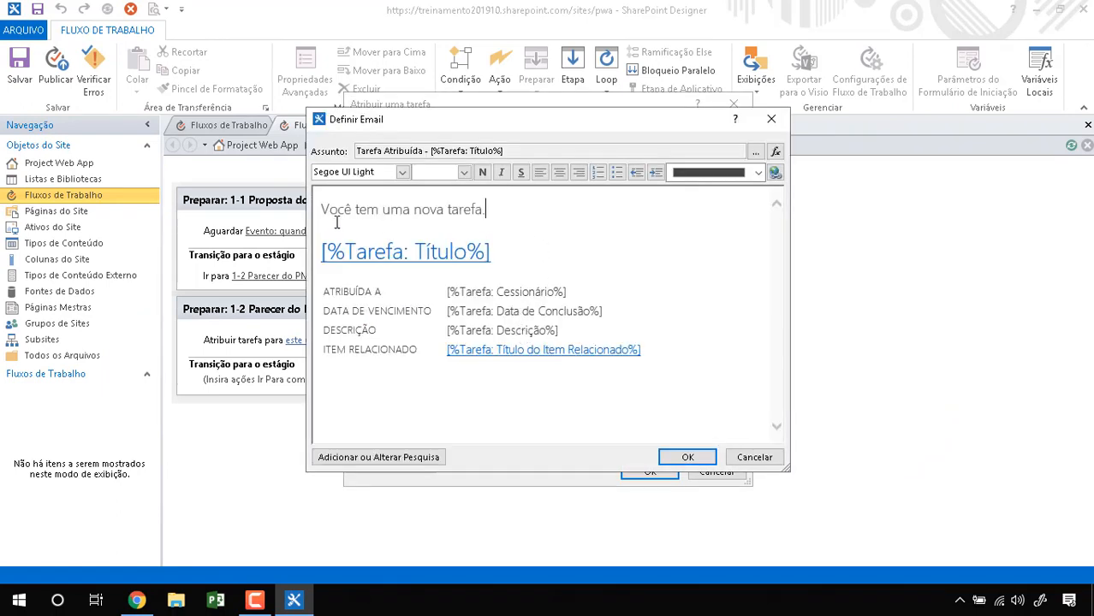
pyautogui.moveTo(323, 210); pyautogui.dragTo(492, 213)
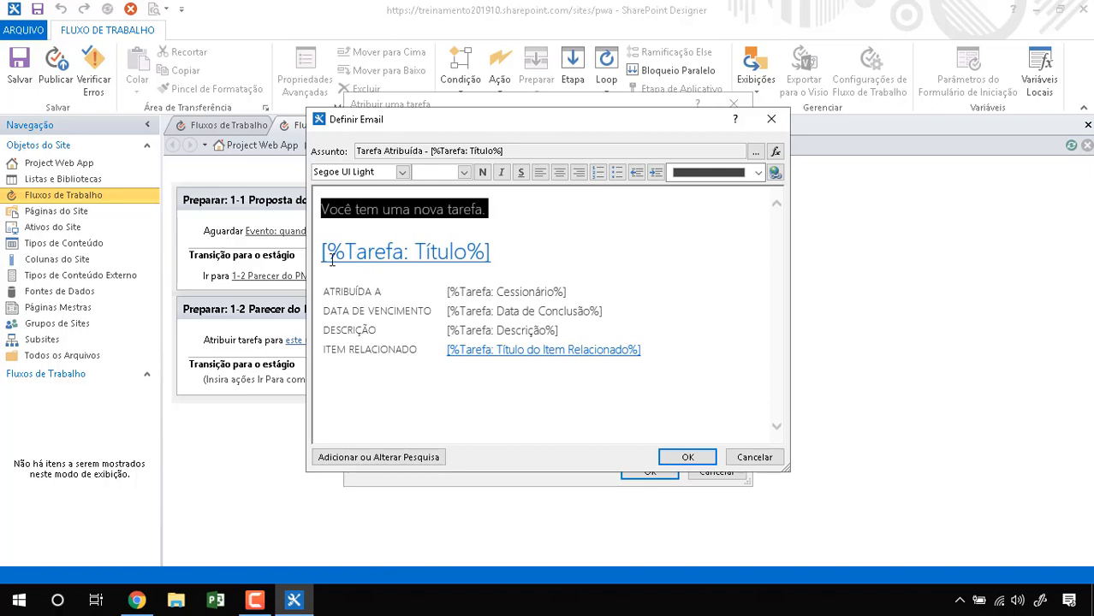
pyautogui.moveTo(507, 256); pyautogui.dragTo(325, 261)
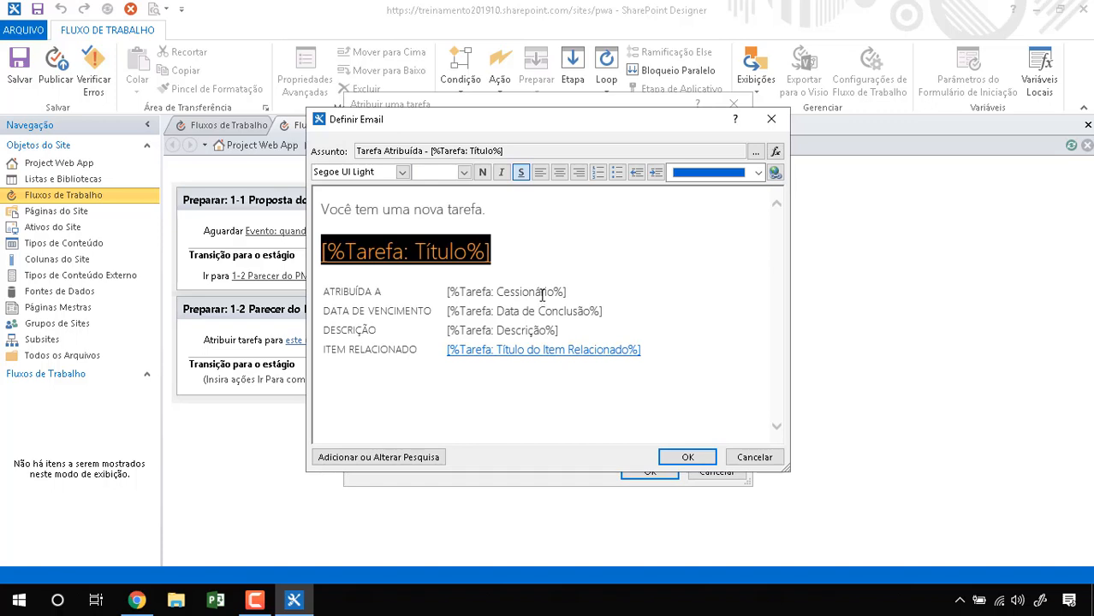
pyautogui.moveTo(480, 297); pyautogui.dragTo(572, 332)
pyautogui.click(682, 353)
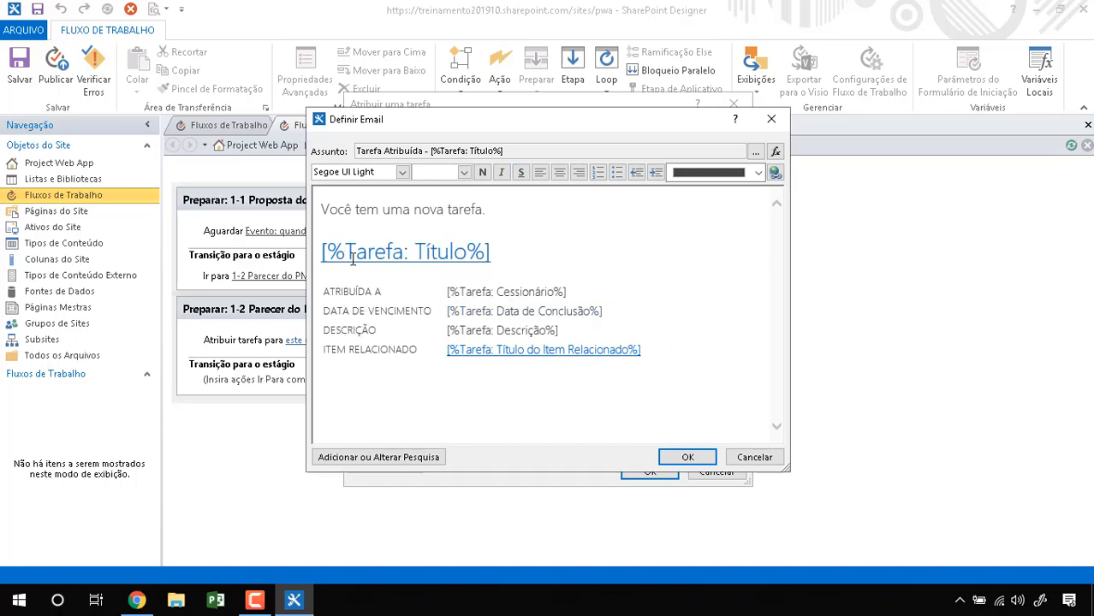
pyautogui.scroll(1, 464, 209)
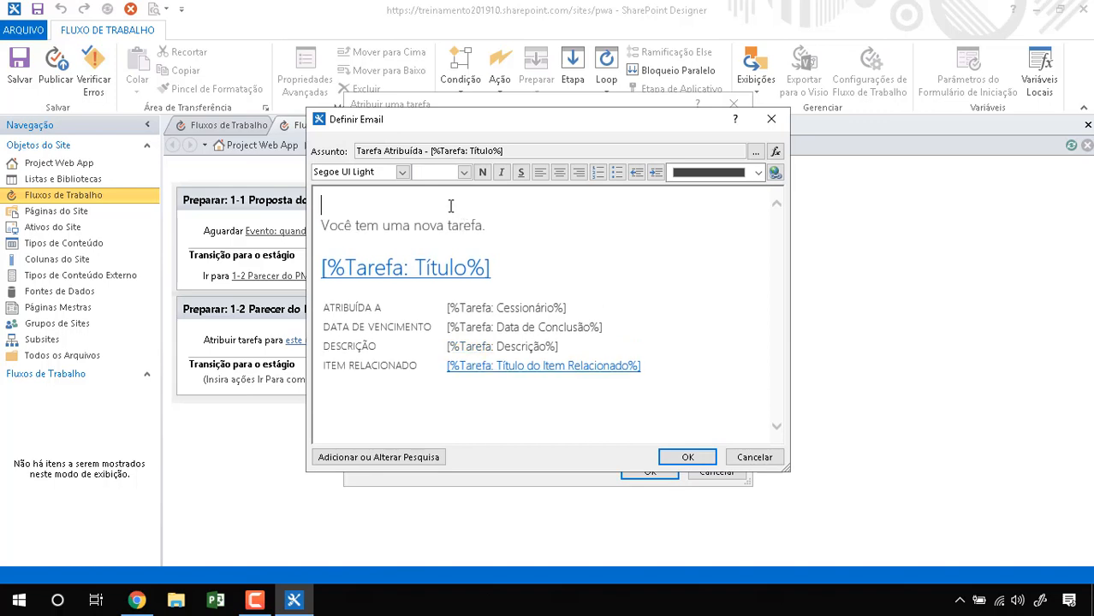
pyautogui.write('Uma nova prop')
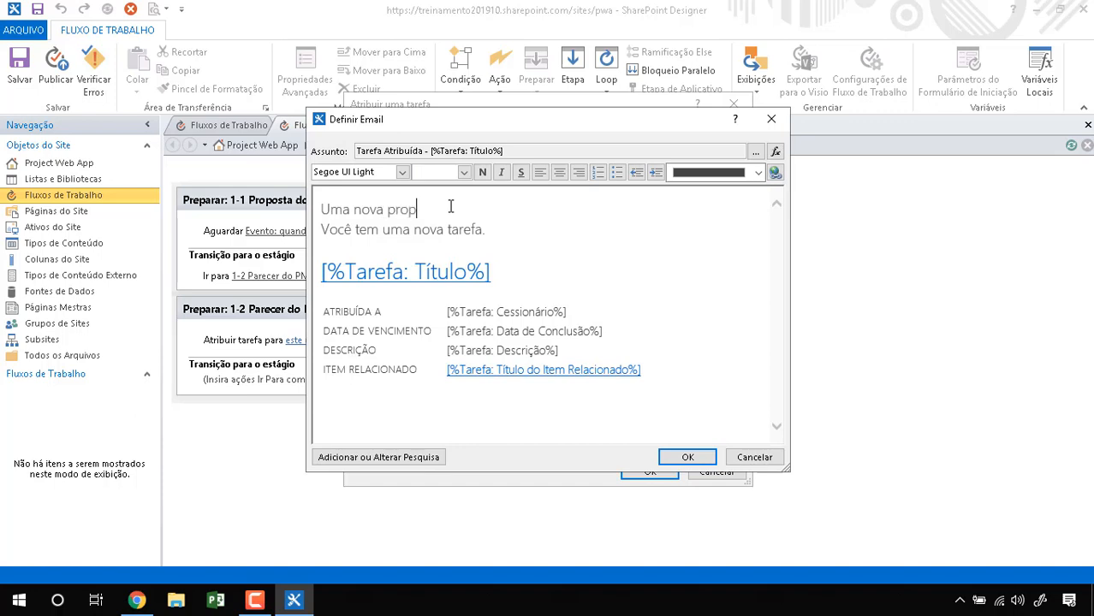
pyautogui.write('osta foi cadastrada no sistema. ')
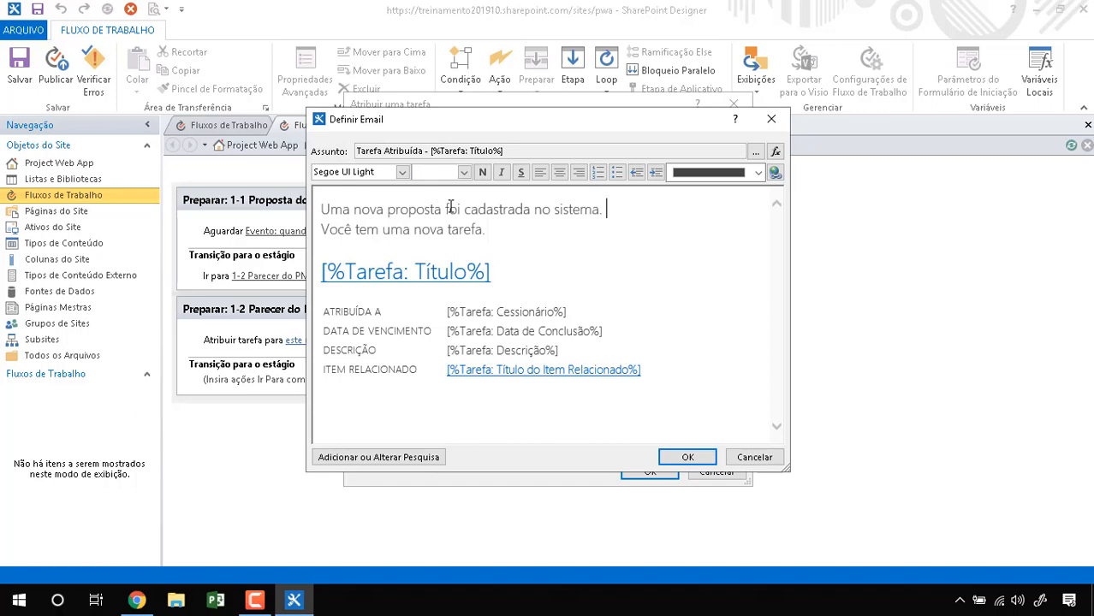
pyautogui.write('FAvor avaliar a pro')
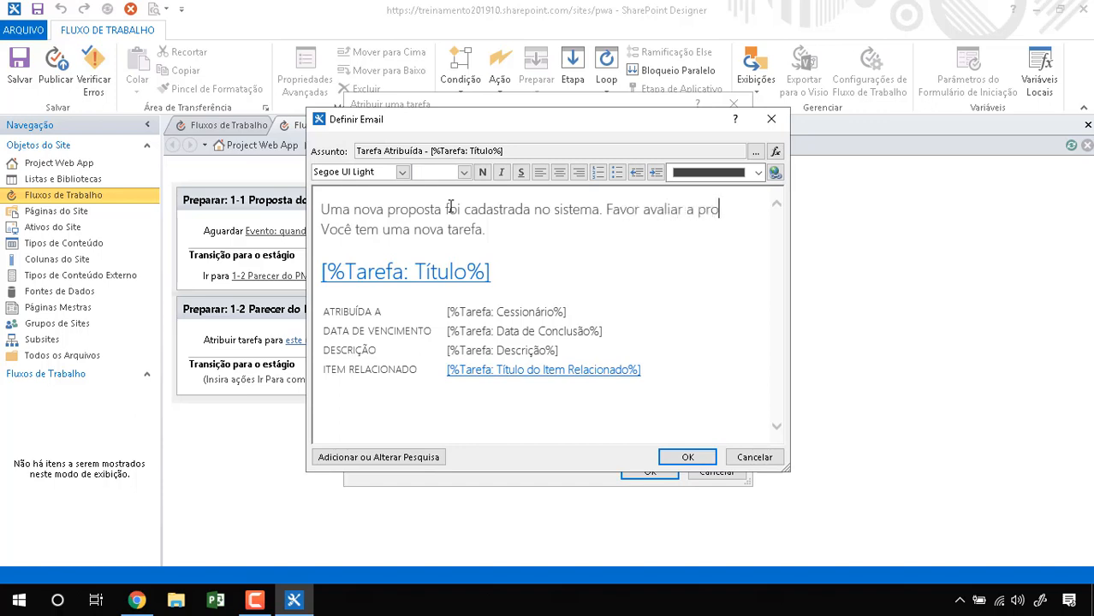
pyautogui.write('posta e')
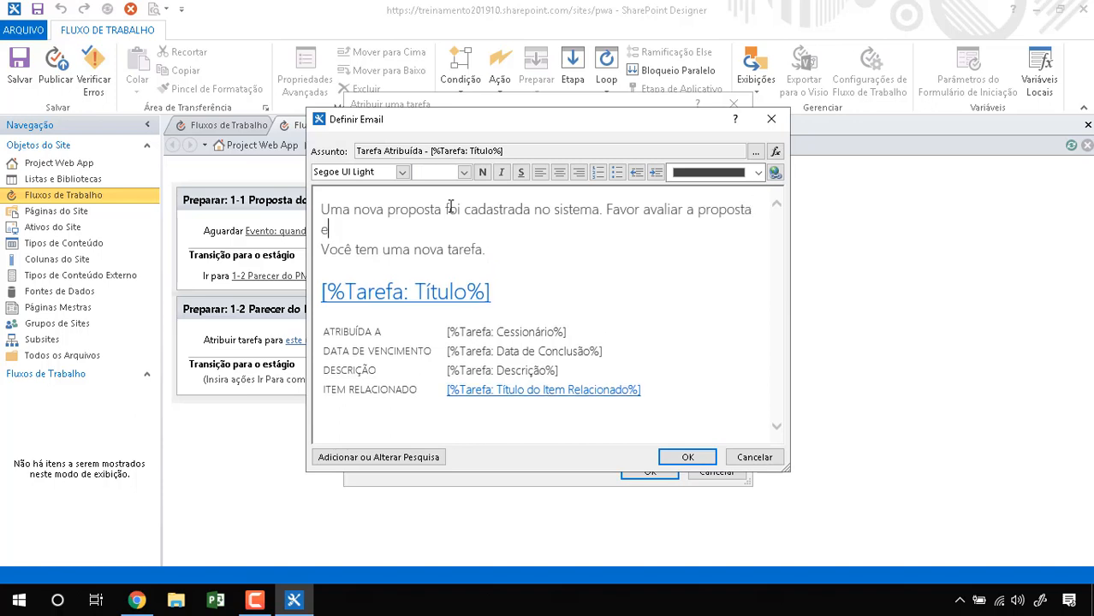
pyautogui.write('m 5 dias ')
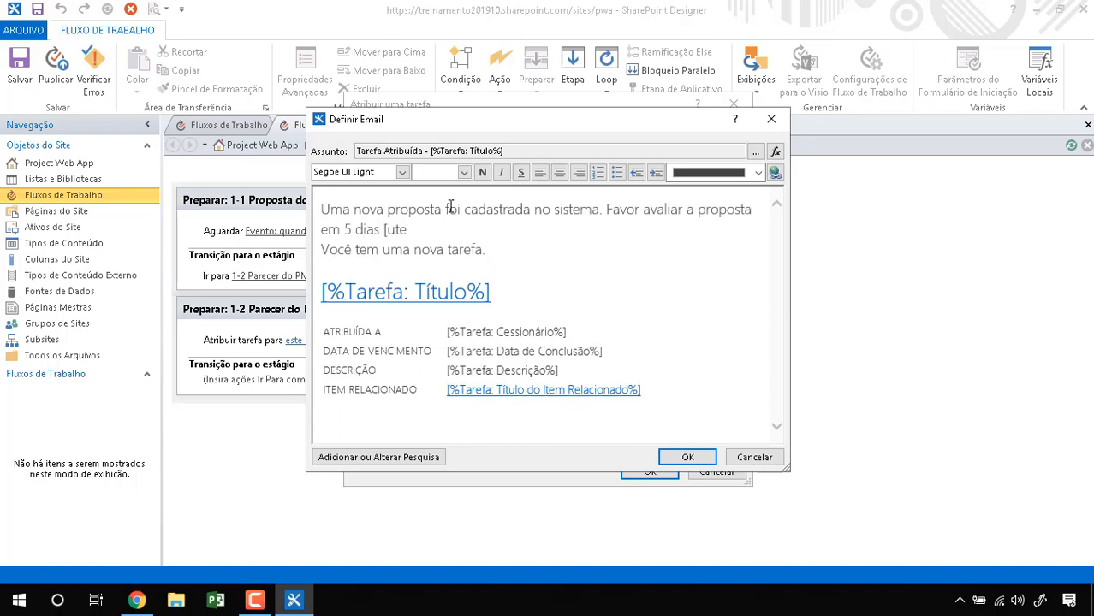
pyautogui.write('úteis')
pyautogui.hotkey('ctrl', 'shift', 'Right')
pyautogui.hotkey('ctrl', 'shift', 'Right')
pyautogui.hotkey('ctrl', 'shift', 'Right')
pyautogui.hotkey('ctrl', 'shift', 'Right')
pyautogui.hotkey('ctrl', 'shift', 'Right')
pyautogui.hotkey('ctrl', 'shift', 'Right')
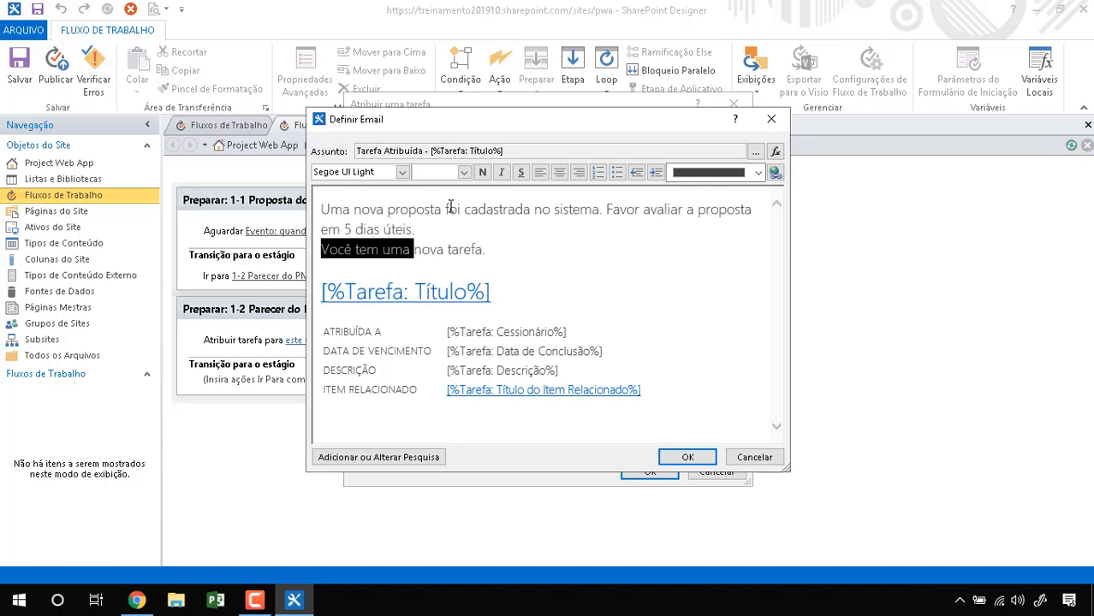
pyautogui.press('Delete')
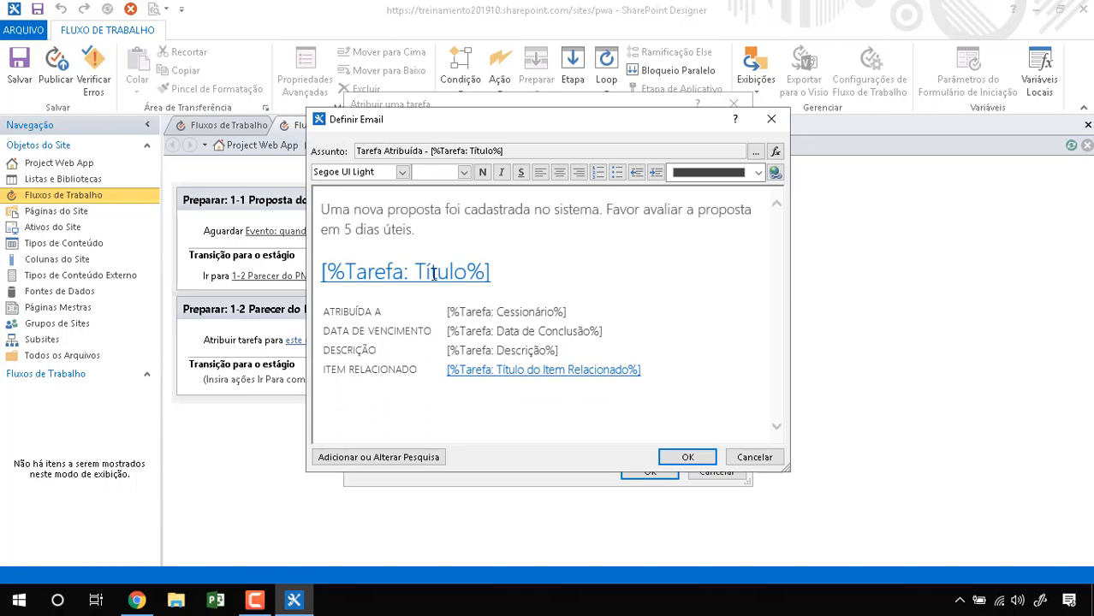
pyautogui.click(689, 458)
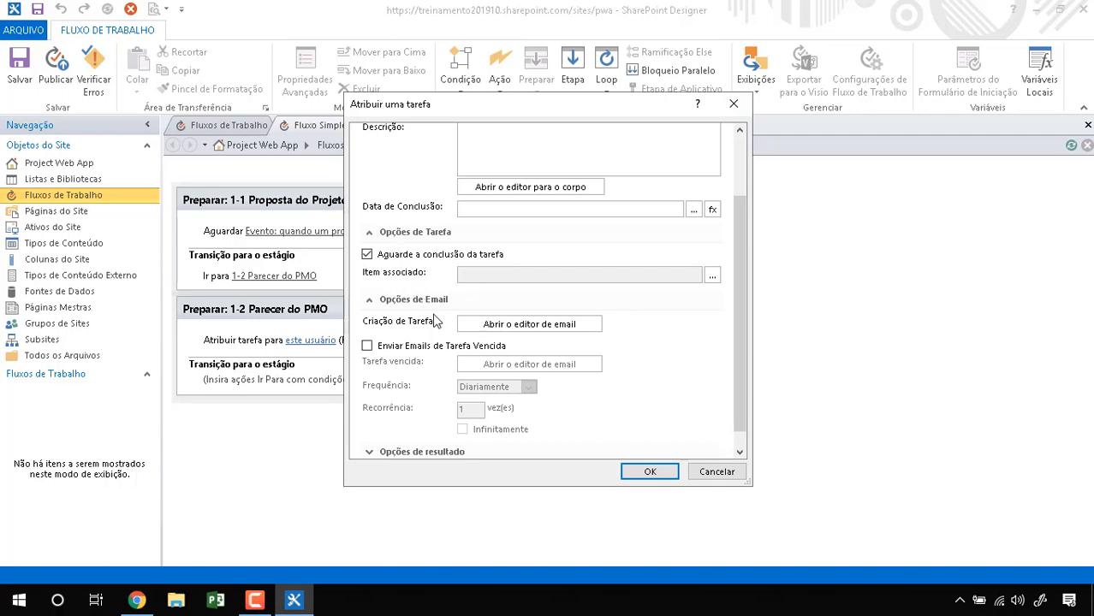
# Step: Expand Opções de resultado and review the Resultado da Tarefa field with default Aprovado
pyautogui.scroll(-1, 435, 319)
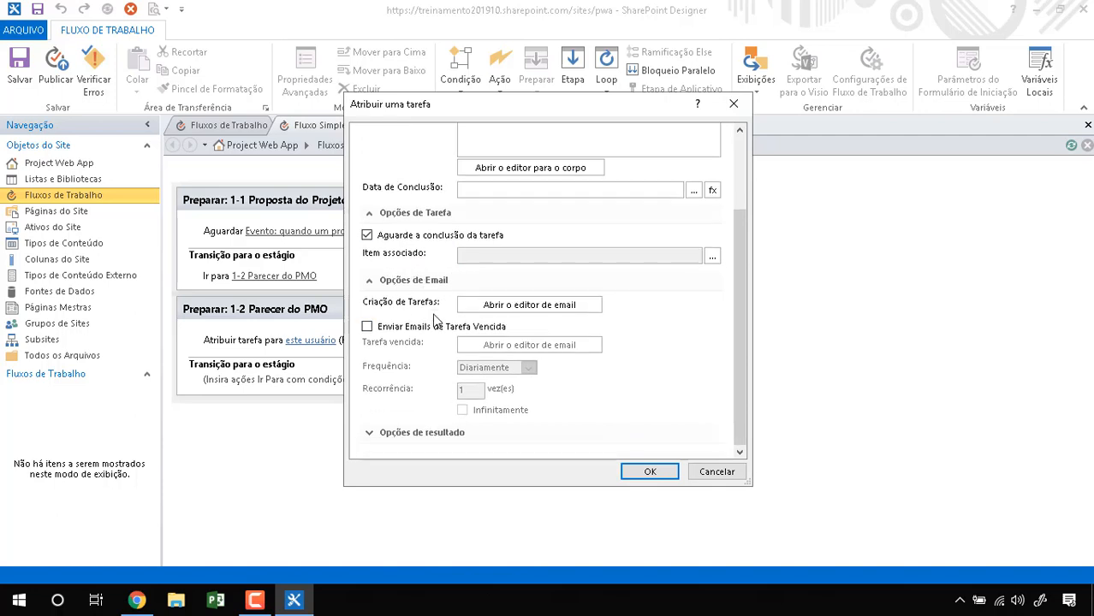
pyautogui.click(368, 433)
pyautogui.scroll(-3, 416, 347)
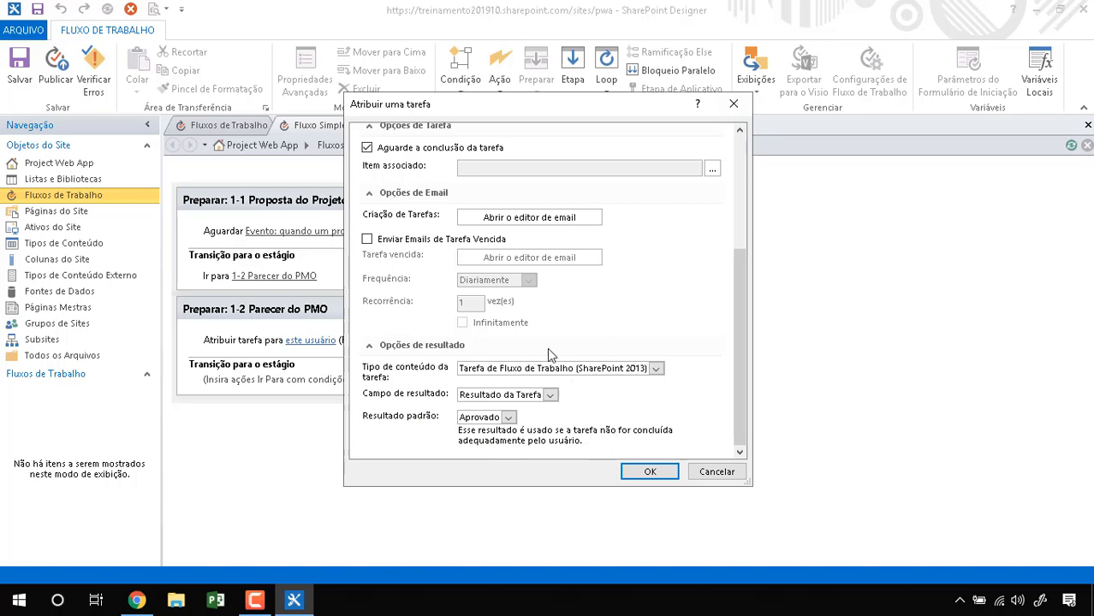
pyautogui.scroll(5, 549, 349)
pyautogui.scroll(-1, 549, 353)
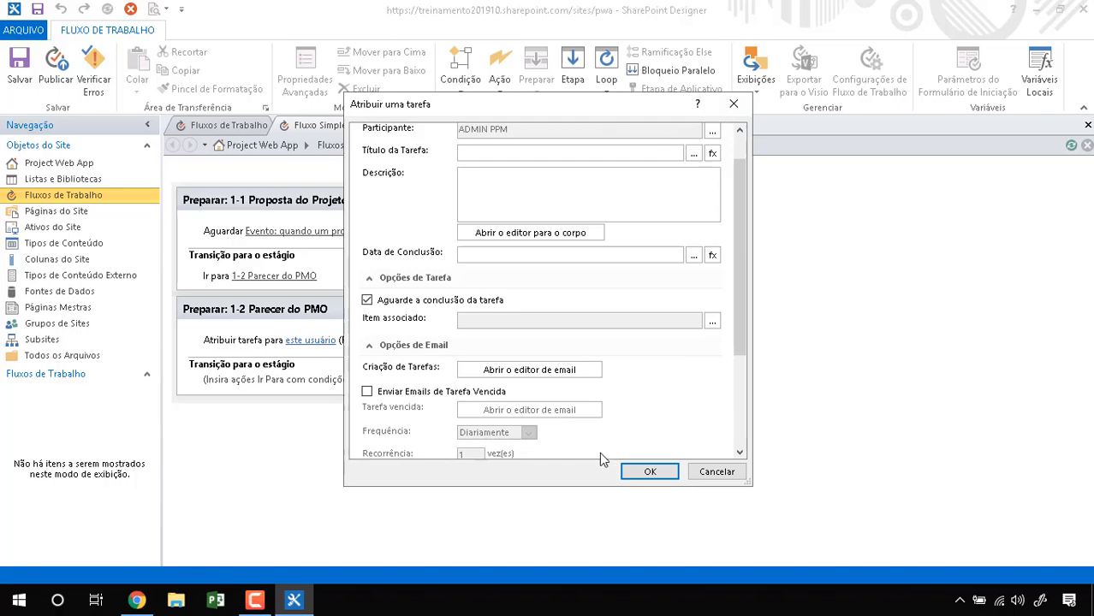
# Step: Give the task title 'Avaliação da Proposta de Projeto' and description 'Avaliar os parametros da proposta', then save
pyautogui.click(638, 477)
pyautogui.press('Return')
pyautogui.scroll(1, 533, 318)
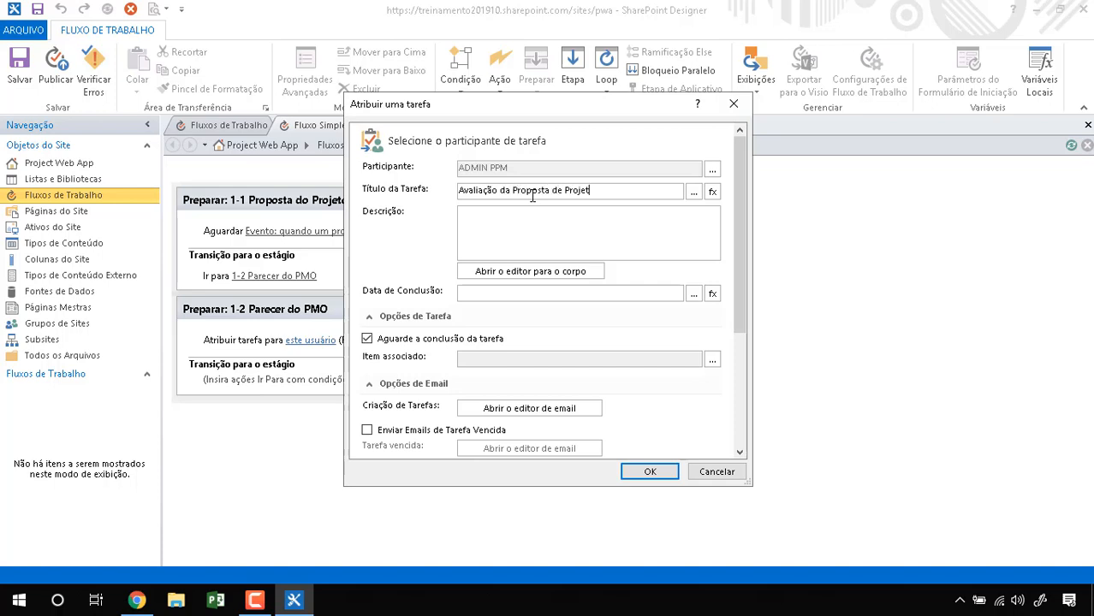
pyautogui.press('Tab')
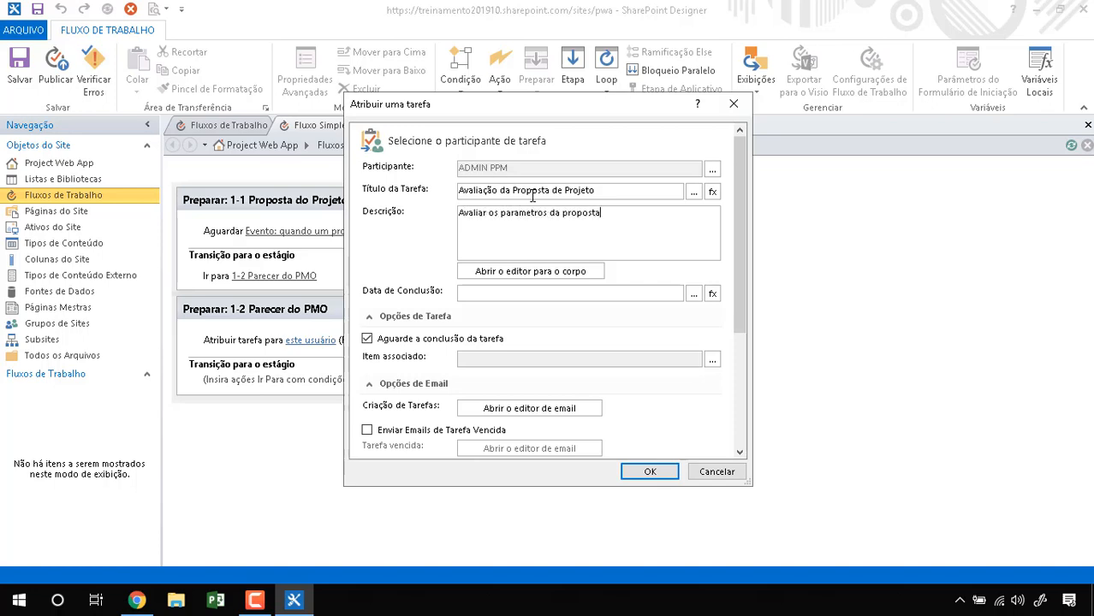
pyautogui.click(513, 272)
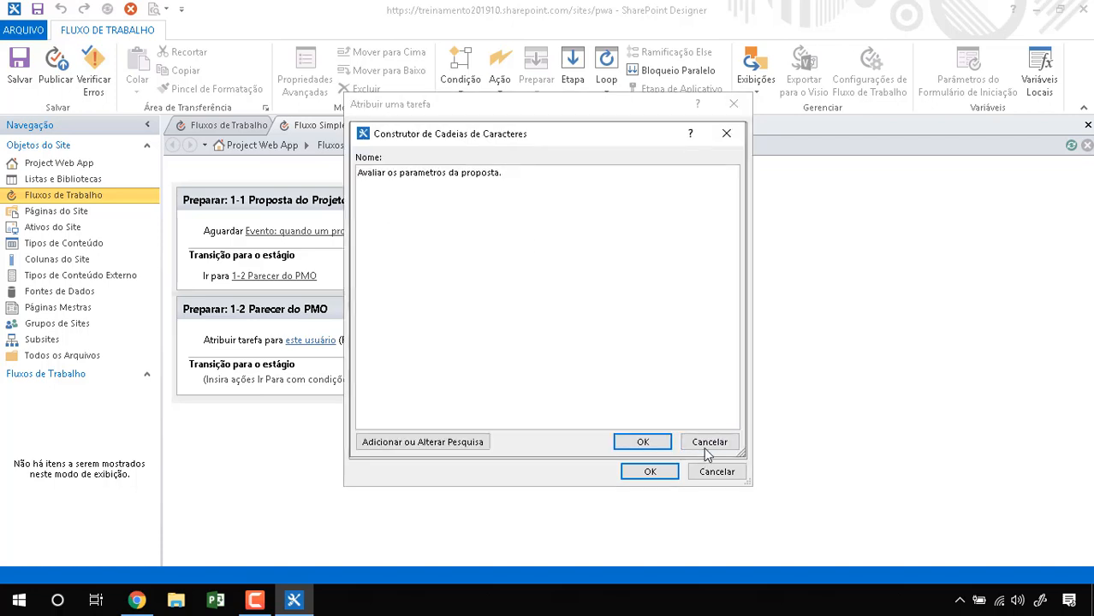
pyautogui.click(643, 442)
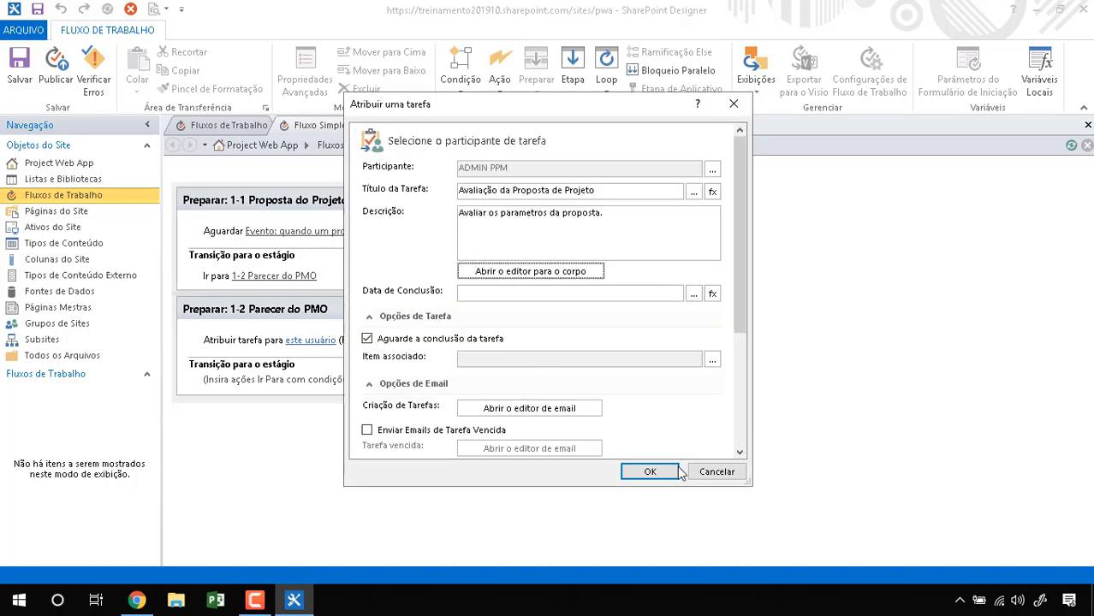
pyautogui.click(650, 471)
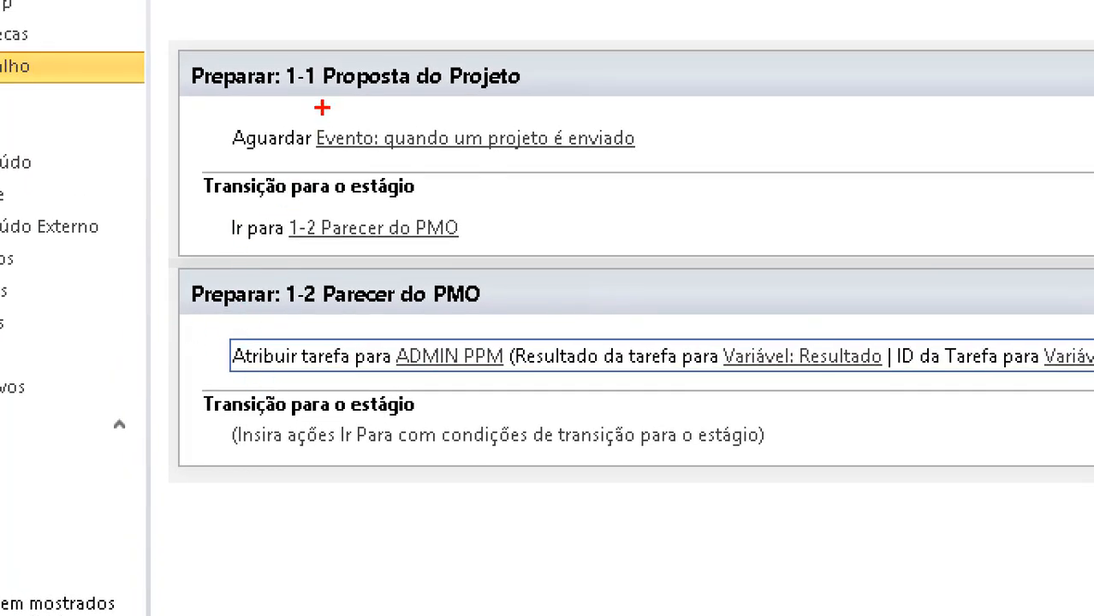
pyautogui.moveTo(324, 29)
pyautogui.mouseDown()
pyautogui.moveTo(285, 24)
pyautogui.moveTo(231, 108)
pyautogui.moveTo(438, 14)
pyautogui.moveTo(190, 34)
pyautogui.mouseUp()
pyautogui.moveTo(197, 99)
pyautogui.mouseDown()
pyautogui.moveTo(381, 42)
pyautogui.moveTo(519, 122)
pyautogui.moveTo(472, 138)
pyautogui.mouseUp()
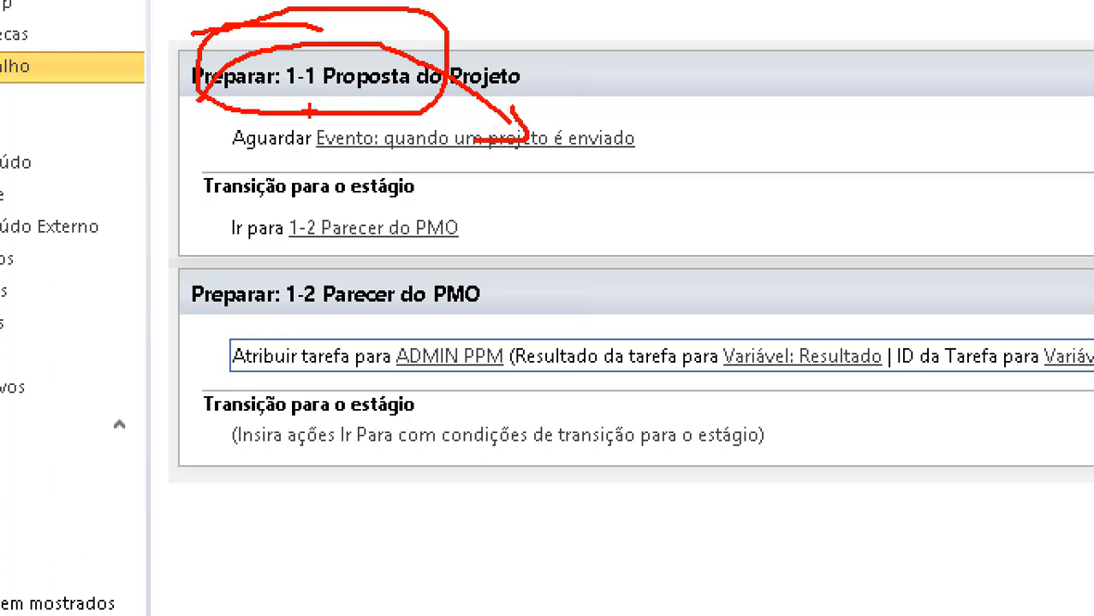
pyautogui.moveTo(306, 111)
pyautogui.mouseDown()
pyautogui.moveTo(329, 156)
pyautogui.moveTo(683, 109)
pyautogui.moveTo(308, 116)
pyautogui.mouseUp()
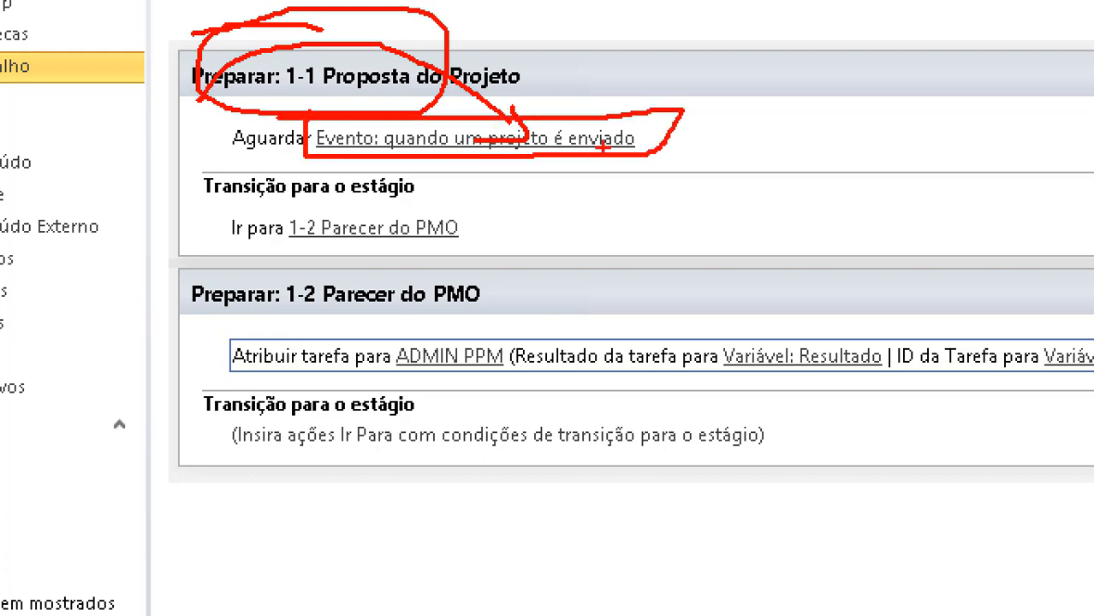
pyautogui.moveTo(721, 156)
pyautogui.mouseDown()
pyautogui.moveTo(722, 103)
pyautogui.moveTo(835, 135)
pyautogui.moveTo(734, 175)
pyautogui.moveTo(918, 117)
pyautogui.moveTo(906, 134)
pyautogui.mouseUp()
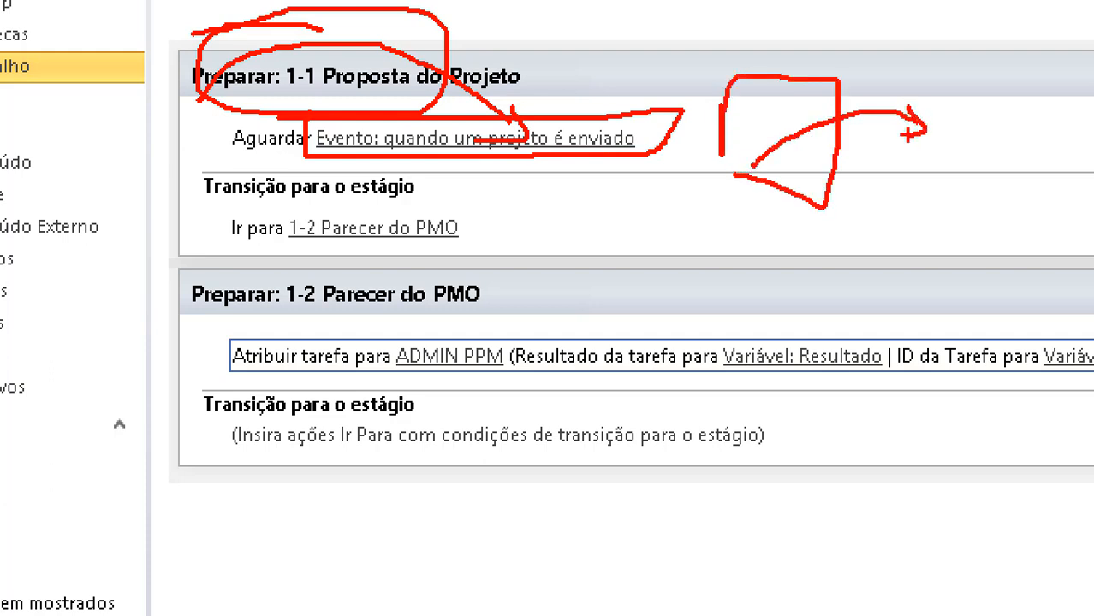
pyautogui.moveTo(440, 181)
pyautogui.mouseDown()
pyautogui.moveTo(505, 204)
pyautogui.moveTo(257, 257)
pyautogui.moveTo(504, 183)
pyautogui.moveTo(461, 177)
pyautogui.mouseUp()
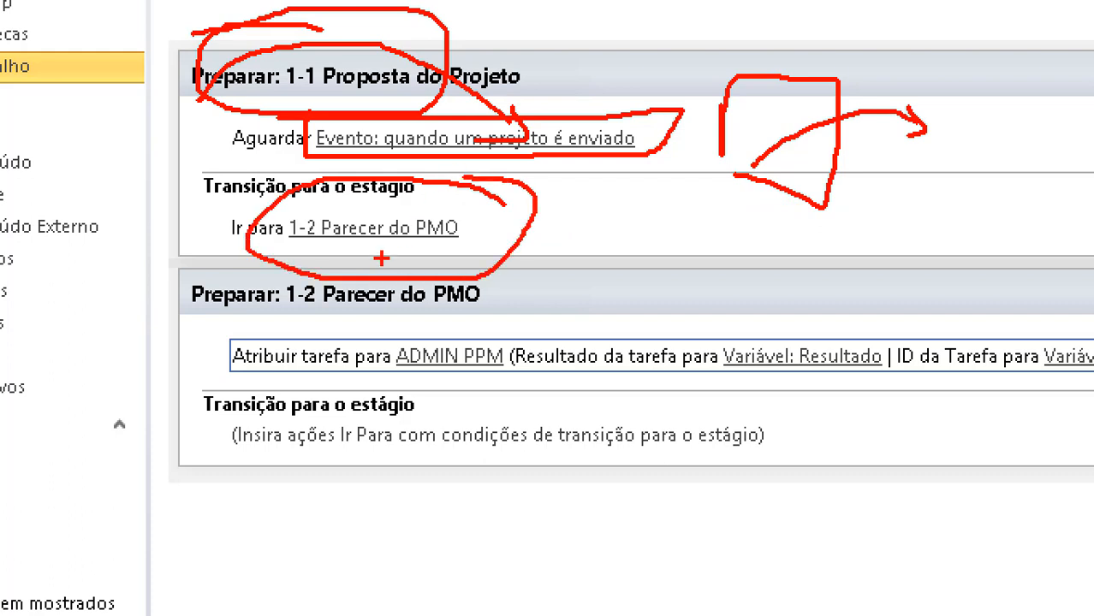
pyautogui.moveTo(370, 217)
pyautogui.mouseDown()
pyautogui.moveTo(282, 323)
pyautogui.moveTo(306, 306)
pyautogui.mouseUp()
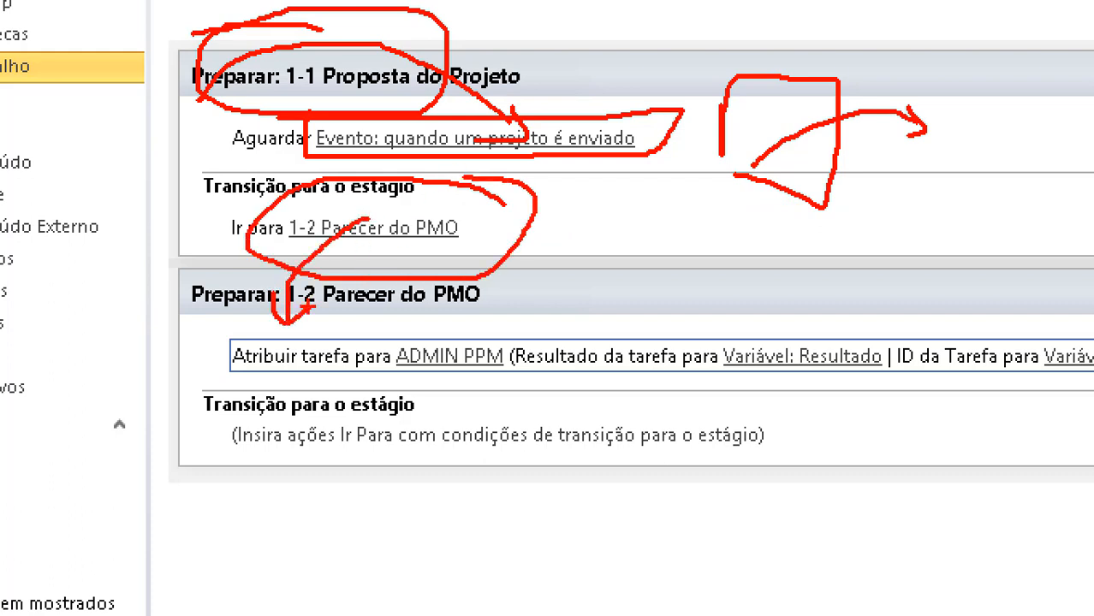
pyautogui.moveTo(214, 328)
pyautogui.mouseDown()
pyautogui.moveTo(215, 368)
pyautogui.moveTo(462, 388)
pyautogui.moveTo(530, 320)
pyautogui.moveTo(218, 322)
pyautogui.mouseUp()
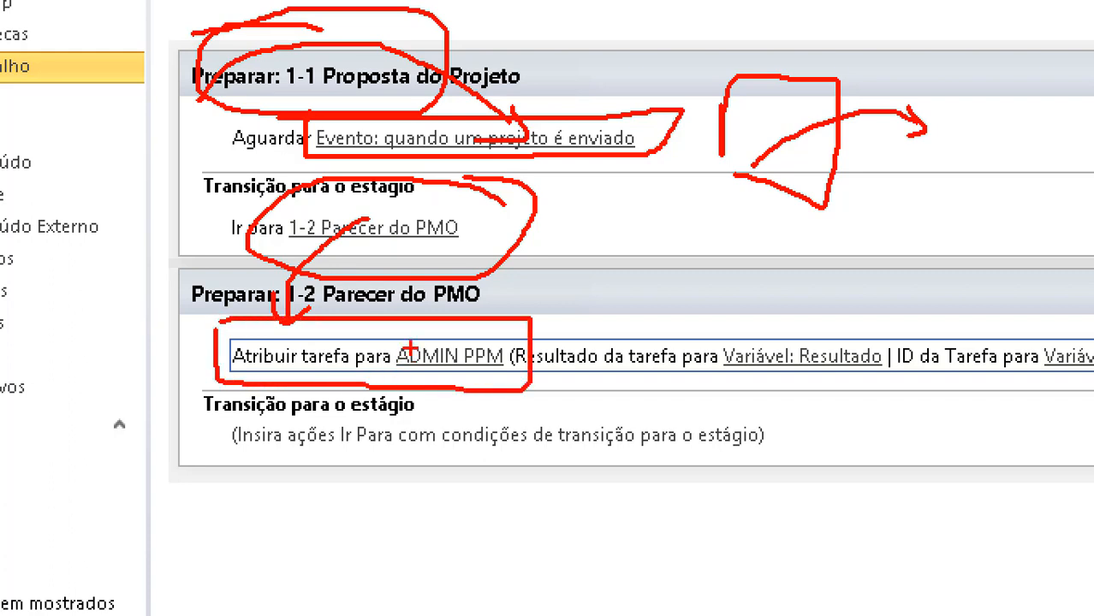
pyautogui.moveTo(403, 336)
pyautogui.mouseDown()
pyautogui.moveTo(394, 386)
pyautogui.moveTo(488, 326)
pyautogui.mouseUp()
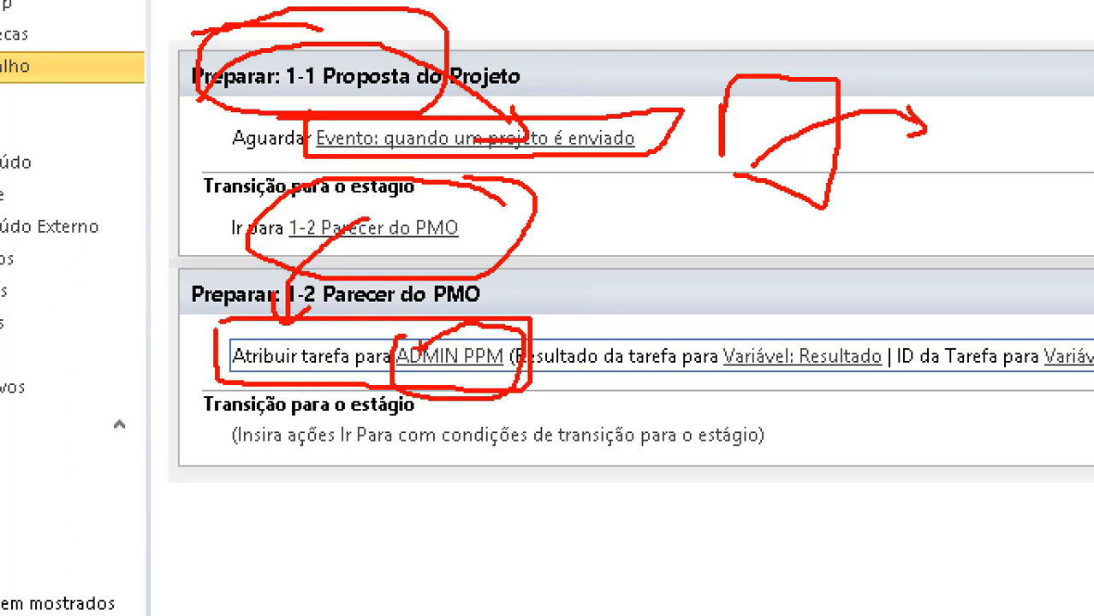
pyautogui.moveTo(452, 384)
pyautogui.mouseDown()
pyautogui.moveTo(467, 351)
pyautogui.moveTo(874, 360)
pyautogui.mouseUp()
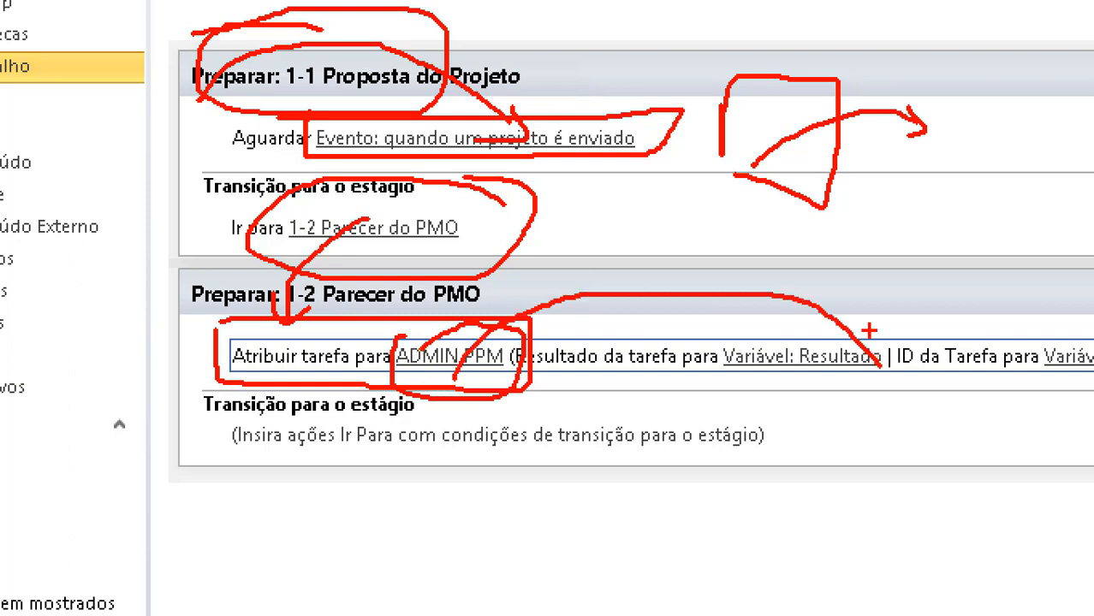
pyautogui.moveTo(853, 318)
pyautogui.mouseDown()
pyautogui.moveTo(878, 349)
pyautogui.moveTo(826, 355)
pyautogui.mouseUp()
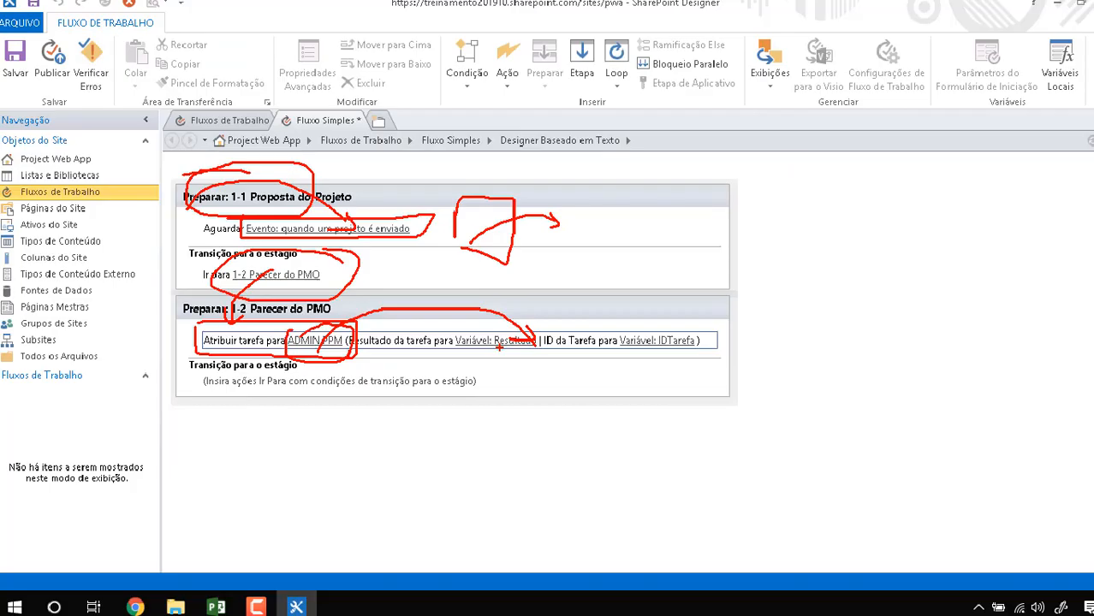
pyautogui.press('Escape')
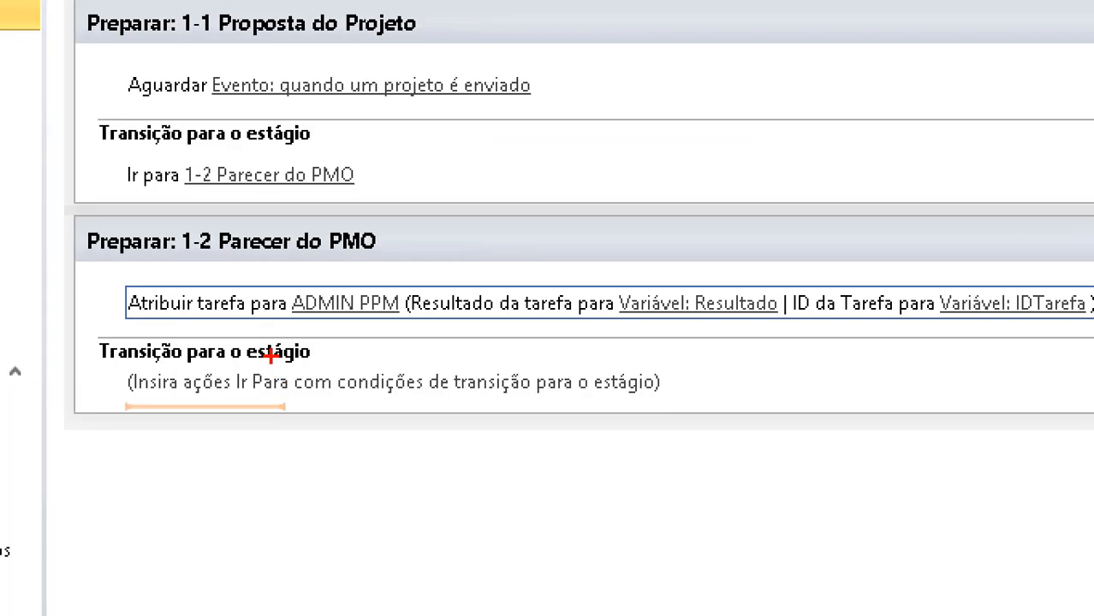
pyautogui.moveTo(753, 248)
pyautogui.mouseDown()
pyautogui.moveTo(759, 234)
pyautogui.moveTo(728, 291)
pyautogui.mouseUp()
pyautogui.moveTo(791, 266)
pyautogui.mouseDown()
pyautogui.moveTo(727, 288)
pyautogui.moveTo(654, 232)
pyautogui.moveTo(636, 252)
pyautogui.mouseUp()
pyautogui.moveTo(651, 221); pyautogui.dragTo(656, 228)
pyautogui.moveTo(154, 343)
pyautogui.mouseDown()
pyautogui.moveTo(163, 472)
pyautogui.moveTo(182, 349)
pyautogui.moveTo(171, 358)
pyautogui.mouseUp()
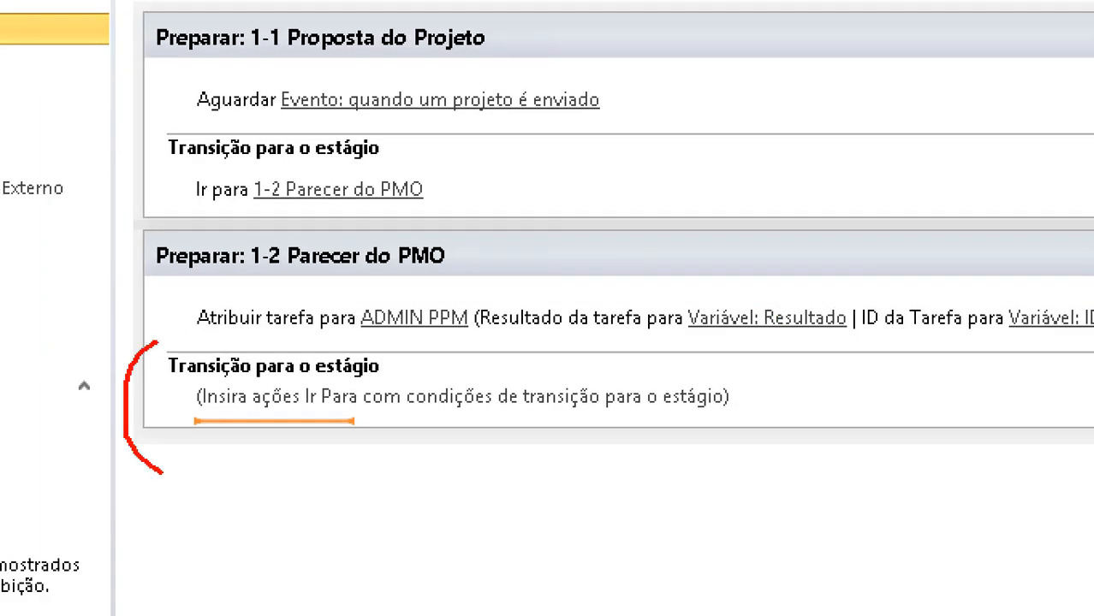
pyautogui.press('Escape')
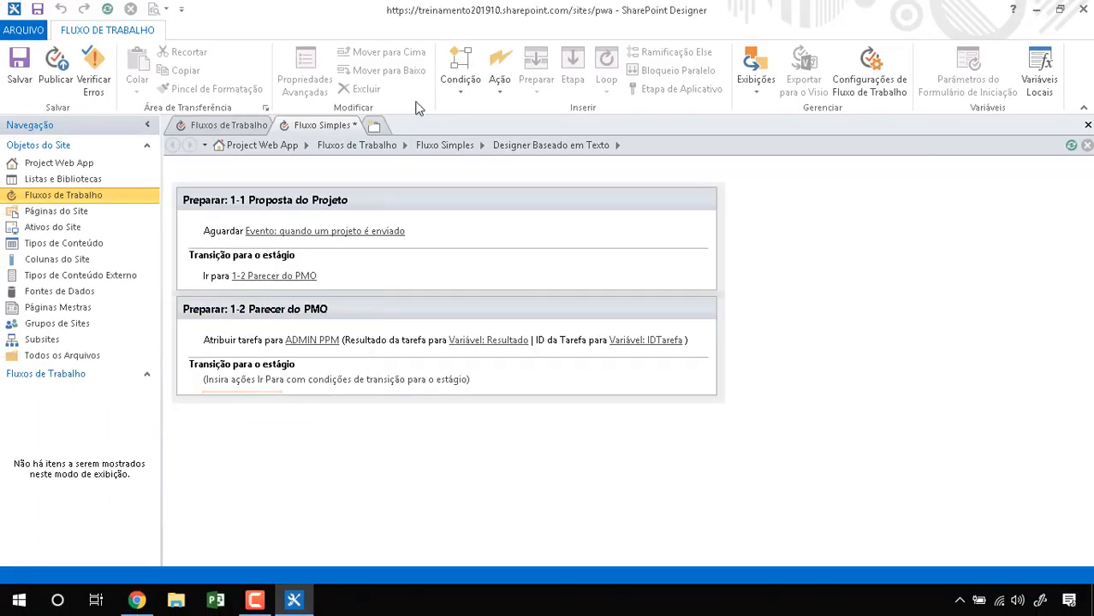
# Step: Insert a 'Se qualquer valor for igual ao valor' condition into stage 1-2's Transição
pyautogui.click(461, 89)
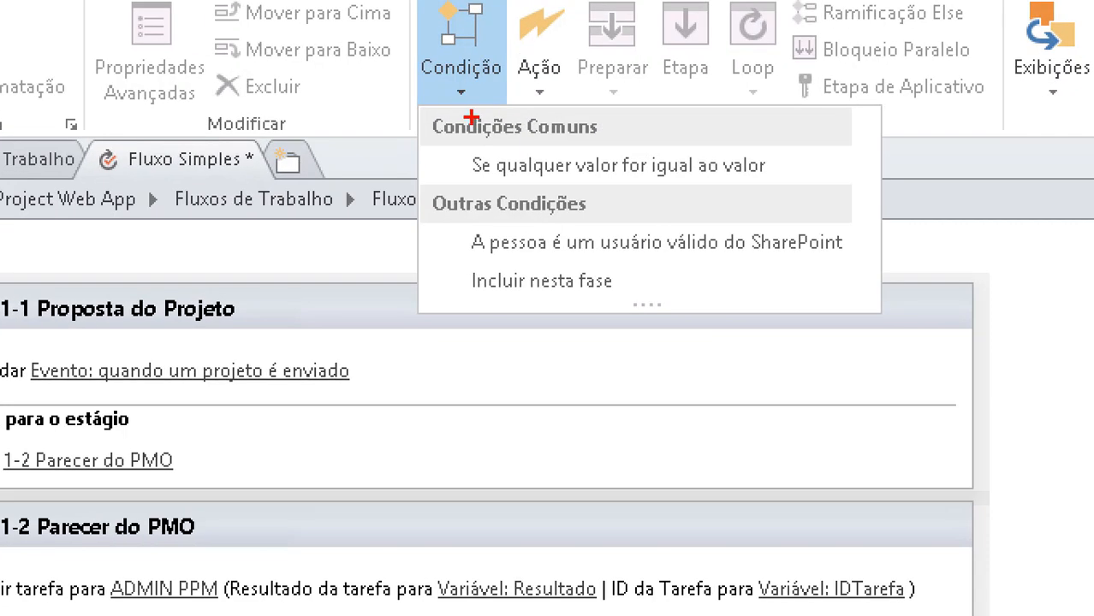
pyautogui.moveTo(471, 115)
pyautogui.mouseDown()
pyautogui.moveTo(426, 168)
pyautogui.moveTo(792, 140)
pyautogui.moveTo(460, 143)
pyautogui.mouseUp()
pyautogui.moveTo(467, 189); pyautogui.dragTo(818, 189)
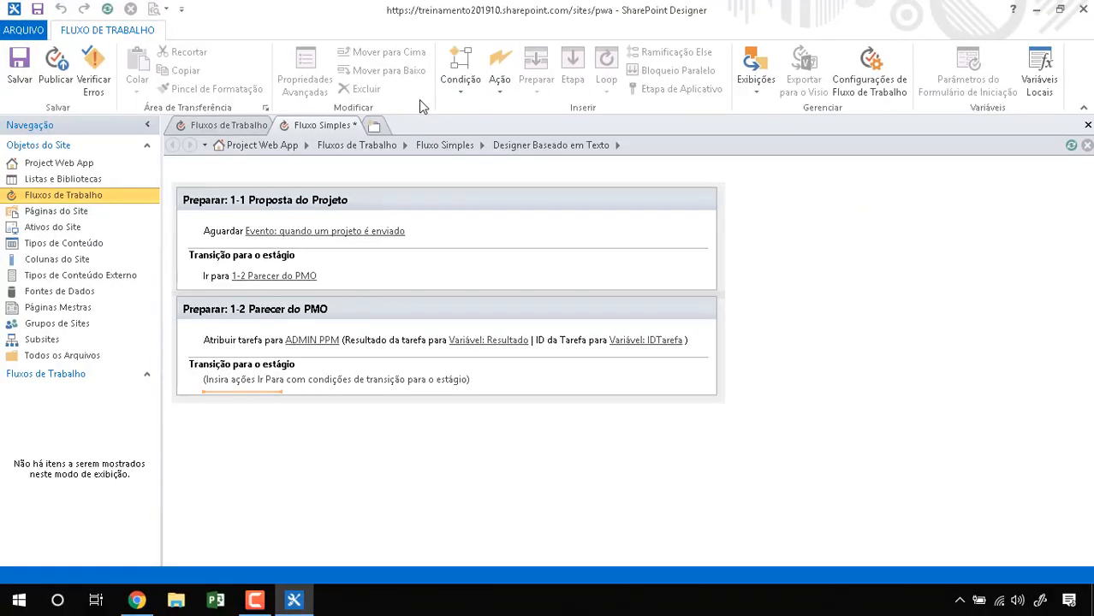
pyautogui.click(460, 81)
pyautogui.click(514, 127)
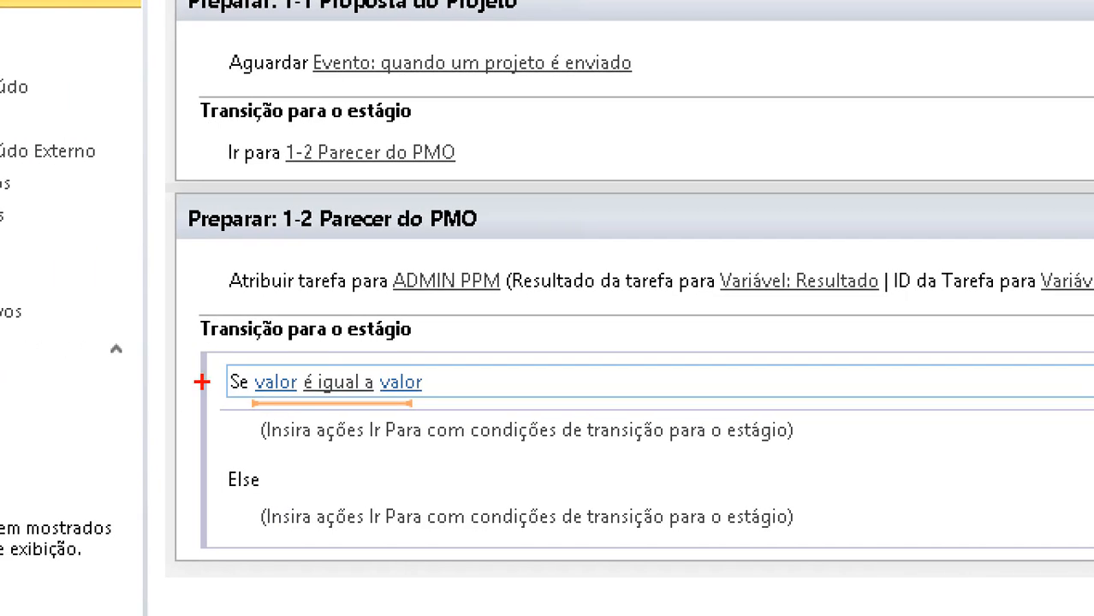
pyautogui.moveTo(223, 311)
pyautogui.mouseDown()
pyautogui.moveTo(156, 420)
pyautogui.moveTo(484, 300)
pyautogui.moveTo(176, 300)
pyautogui.mouseUp()
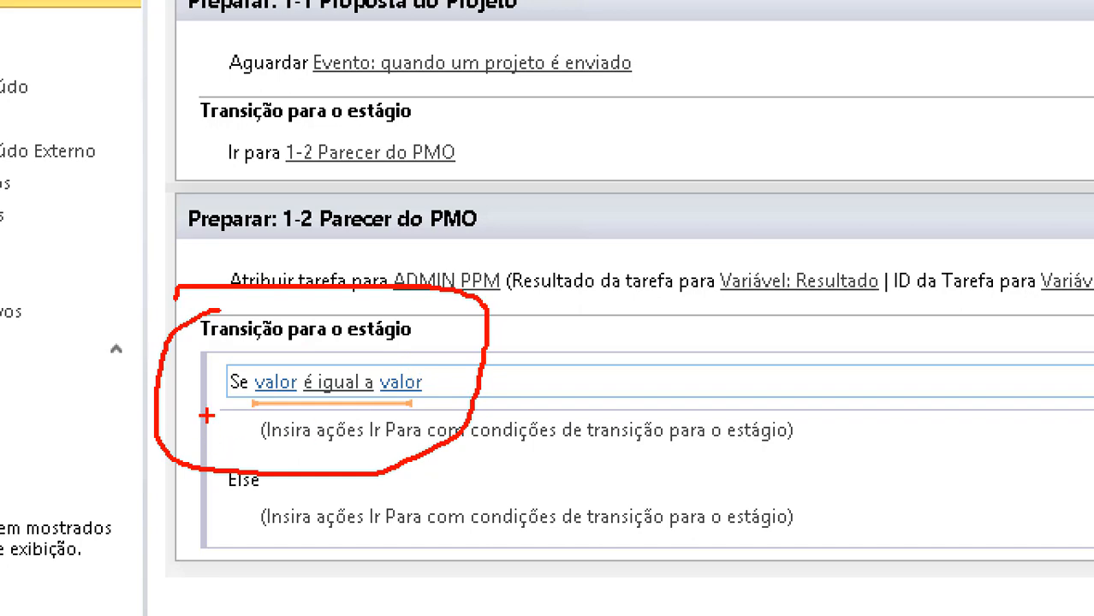
pyautogui.moveTo(285, 323)
pyautogui.mouseDown()
pyautogui.moveTo(285, 369)
pyautogui.moveTo(294, 351)
pyautogui.mouseUp()
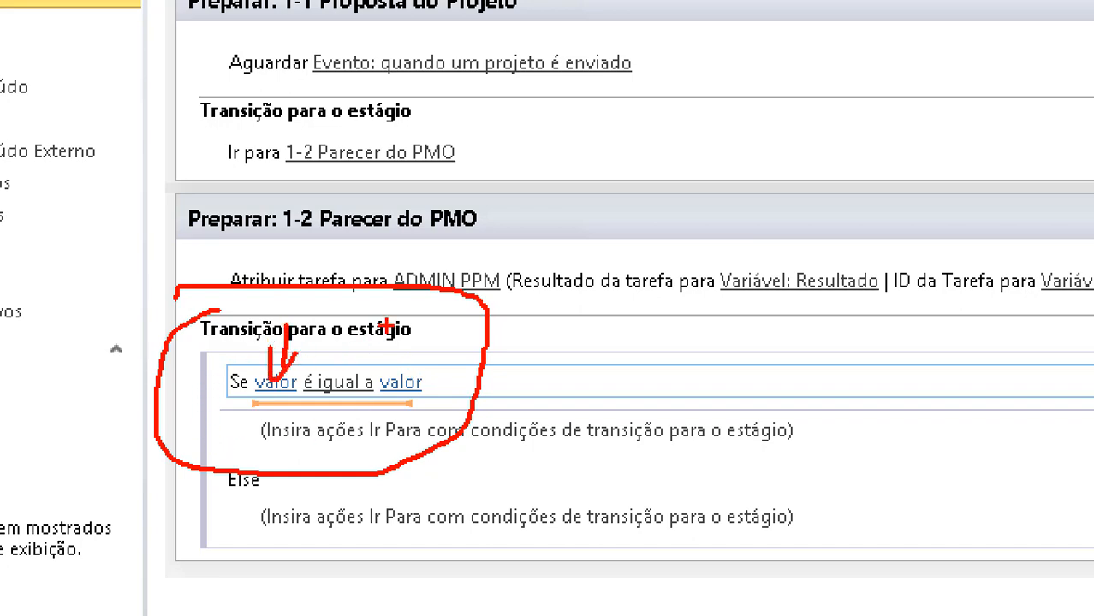
pyautogui.moveTo(416, 308)
pyautogui.mouseDown()
pyautogui.moveTo(414, 382)
pyautogui.moveTo(446, 353)
pyautogui.mouseUp()
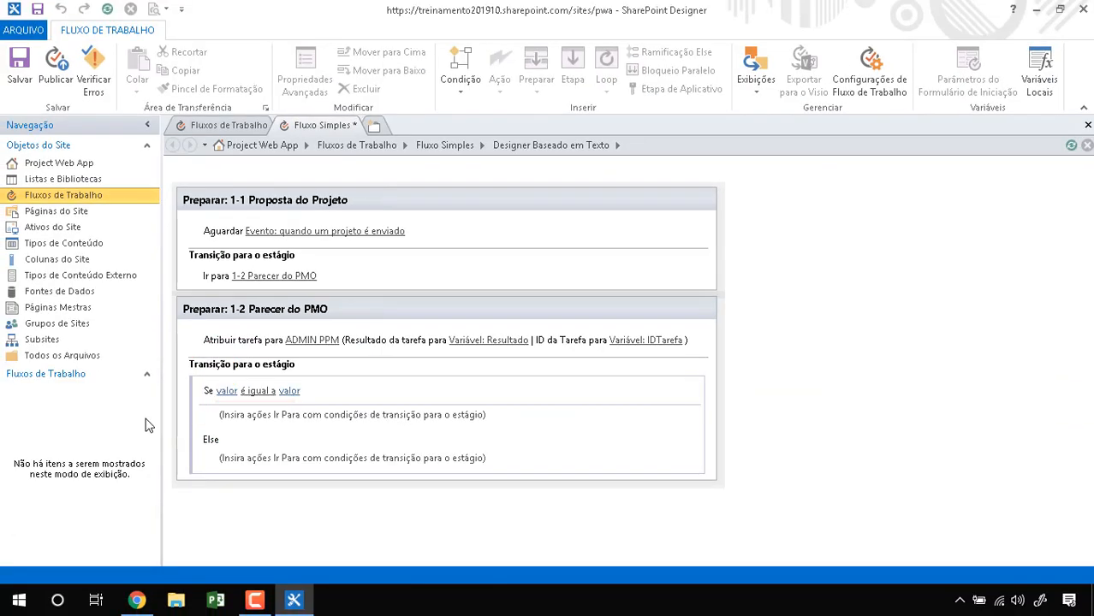
pyautogui.click(228, 391)
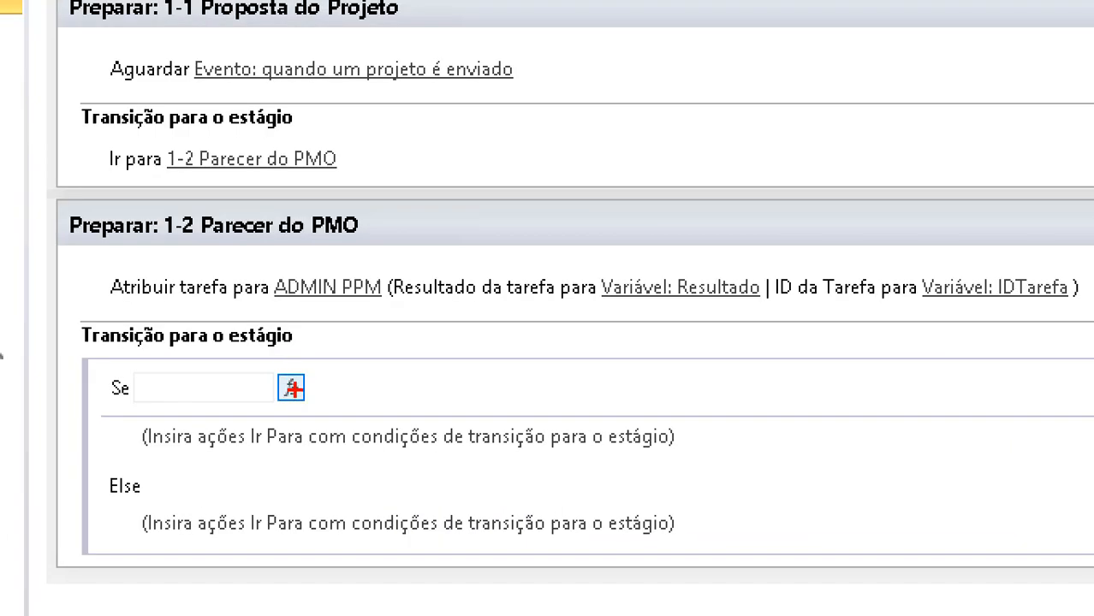
pyautogui.moveTo(284, 380)
pyautogui.mouseDown()
pyautogui.moveTo(331, 396)
pyautogui.moveTo(284, 363)
pyautogui.mouseUp()
pyautogui.press('Escape')
# Step: Open the lookup for the condition's first value and browse its data sources
pyautogui.click(173, 393)
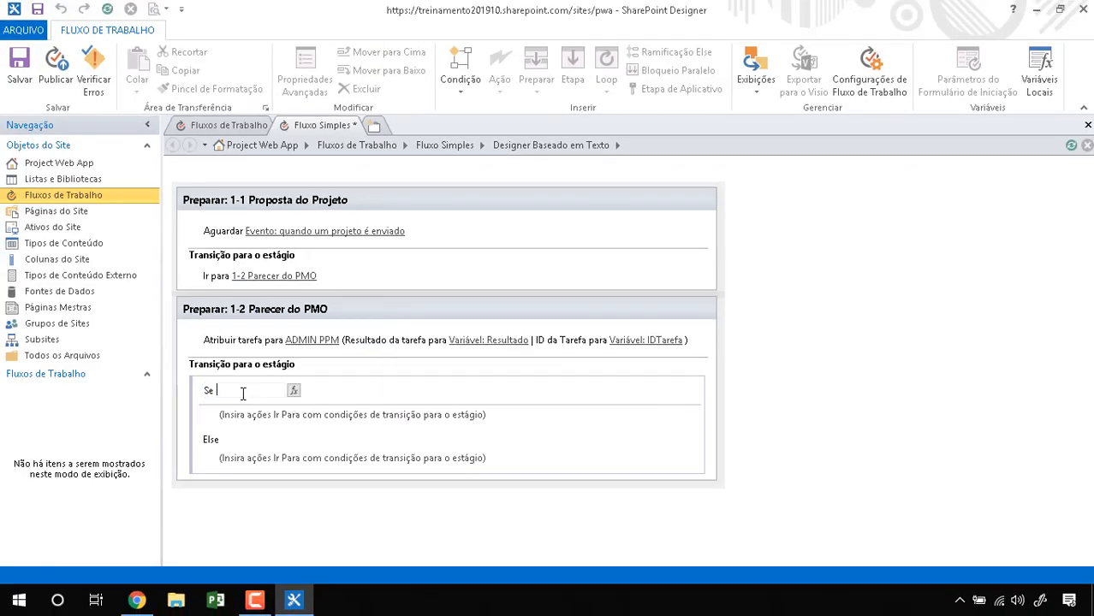
pyautogui.click(293, 390)
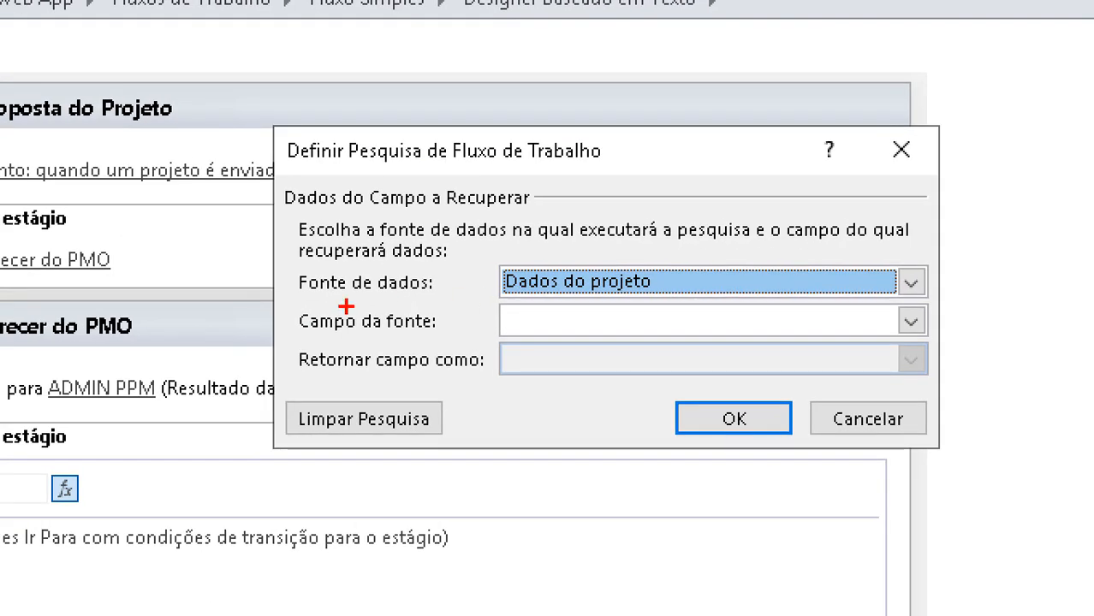
pyautogui.moveTo(412, 298); pyautogui.dragTo(506, 293)
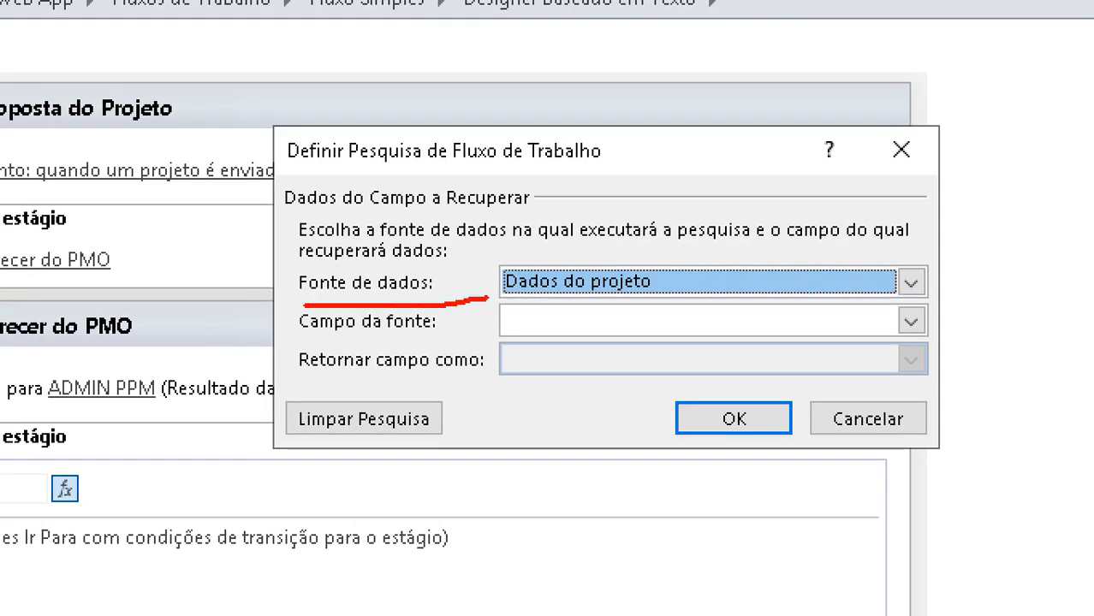
pyautogui.press('Escape')
pyautogui.click(722, 278)
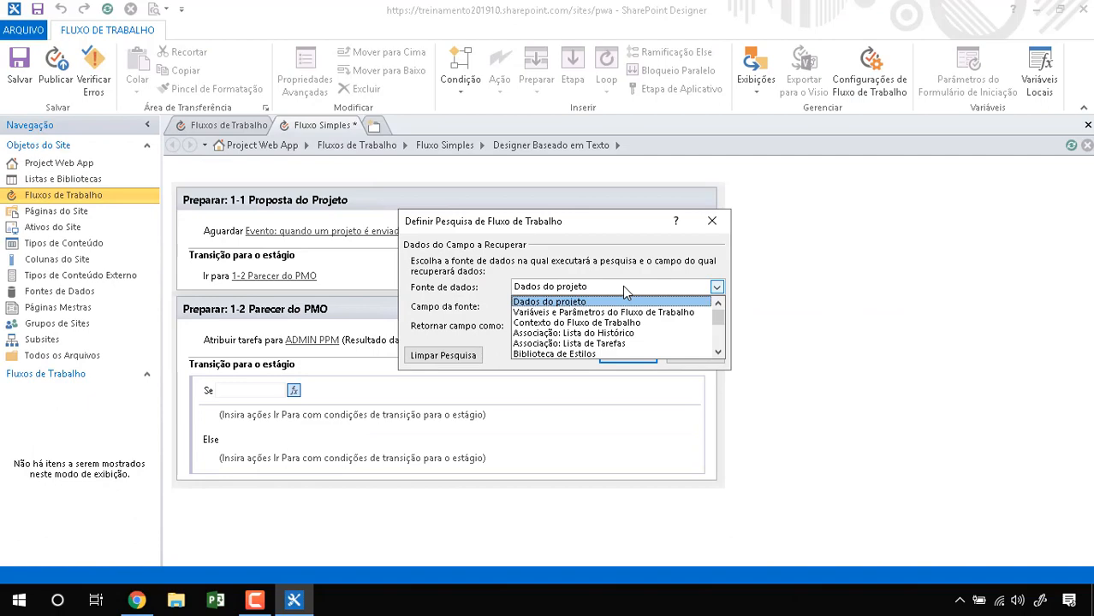
pyautogui.hotkey('ctrl', '1')
pyautogui.click(624, 286)
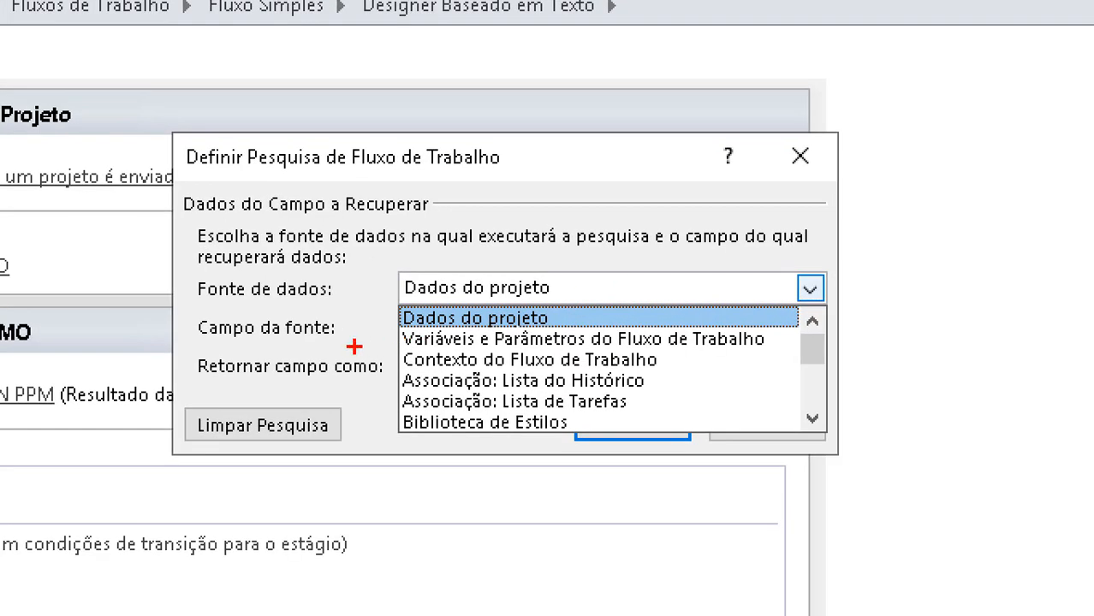
pyautogui.moveTo(382, 351)
pyautogui.mouseDown()
pyautogui.moveTo(781, 347)
pyautogui.moveTo(772, 320)
pyautogui.moveTo(373, 325)
pyautogui.mouseUp()
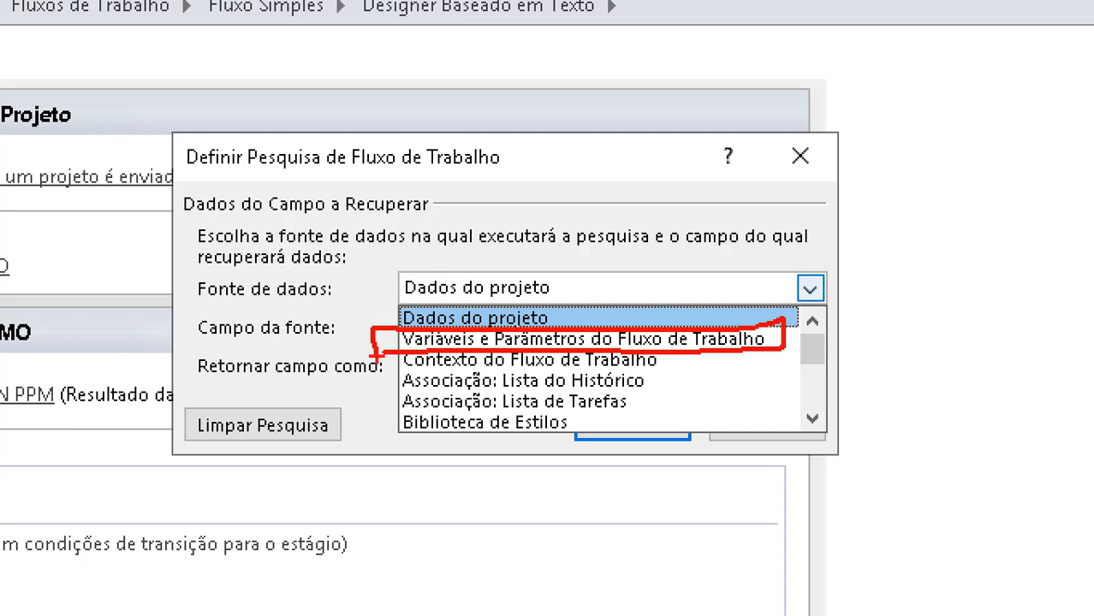
pyautogui.press('Escape')
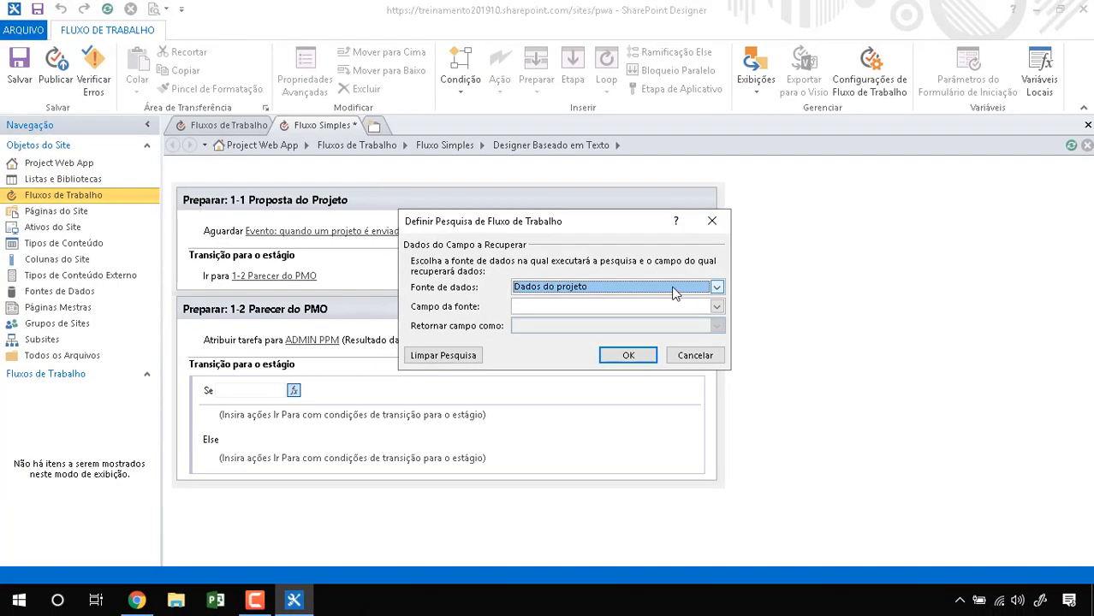
# Step: Set the source to Variáveis e Parâmetros do Fluxo de Trabalho and the field to Variável: Resultado
pyautogui.click(683, 286)
pyautogui.click(609, 305)
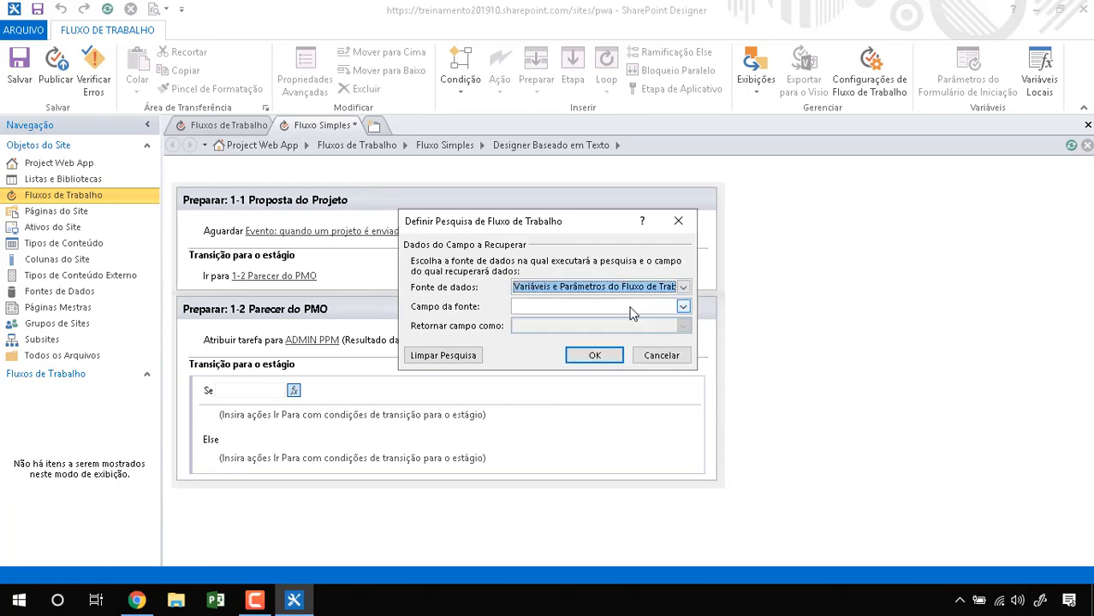
pyautogui.click(631, 314)
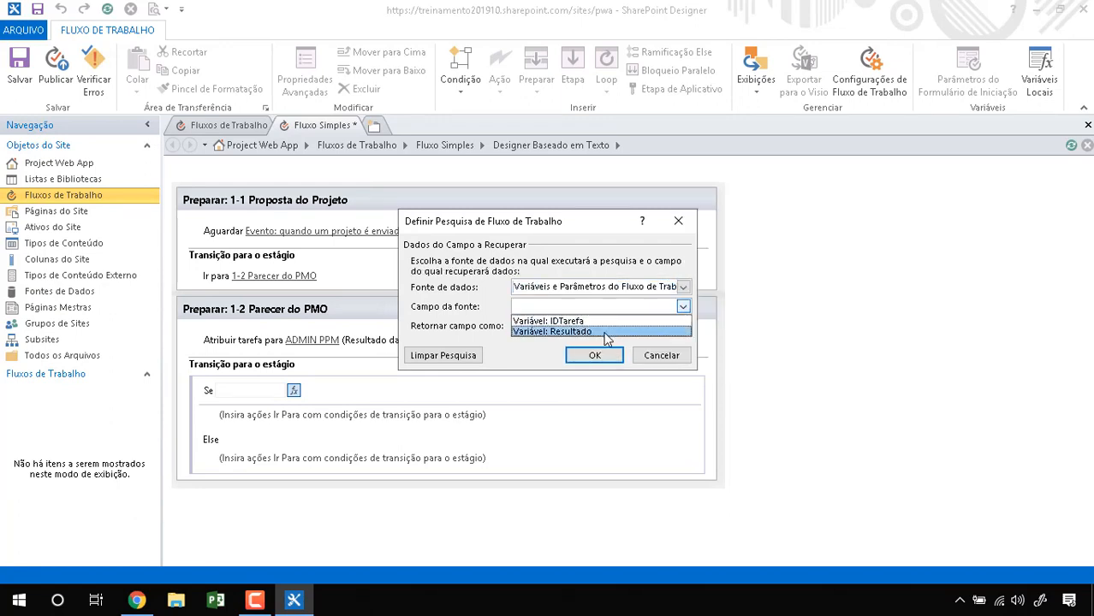
pyautogui.hotkey('ctrl', '1')
pyautogui.click(605, 333)
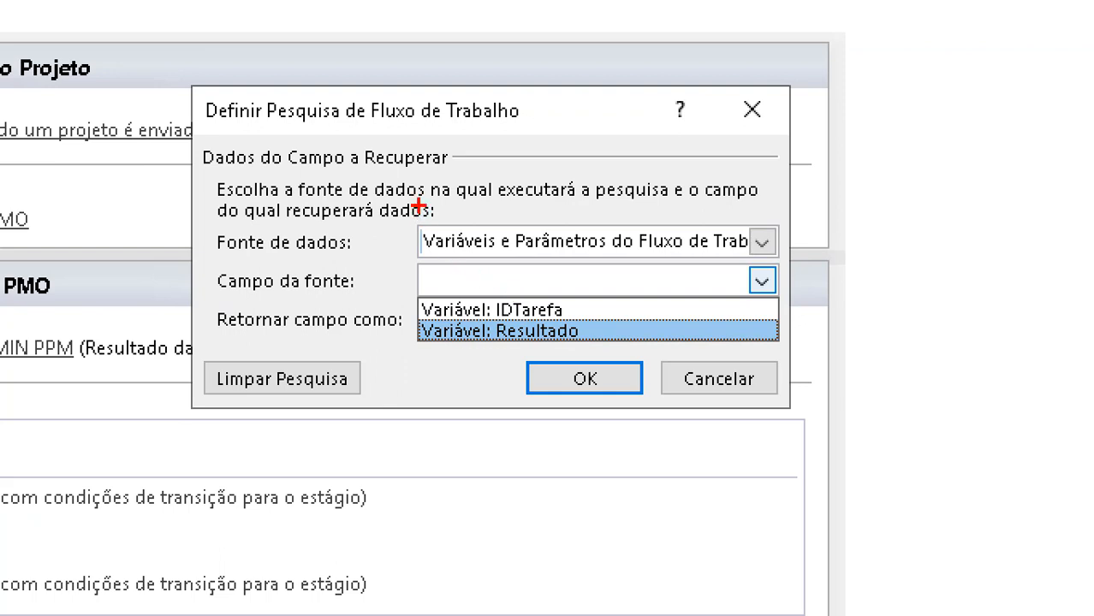
pyautogui.moveTo(414, 199)
pyautogui.mouseDown()
pyautogui.moveTo(388, 261)
pyautogui.moveTo(781, 249)
pyautogui.moveTo(407, 215)
pyautogui.mouseUp()
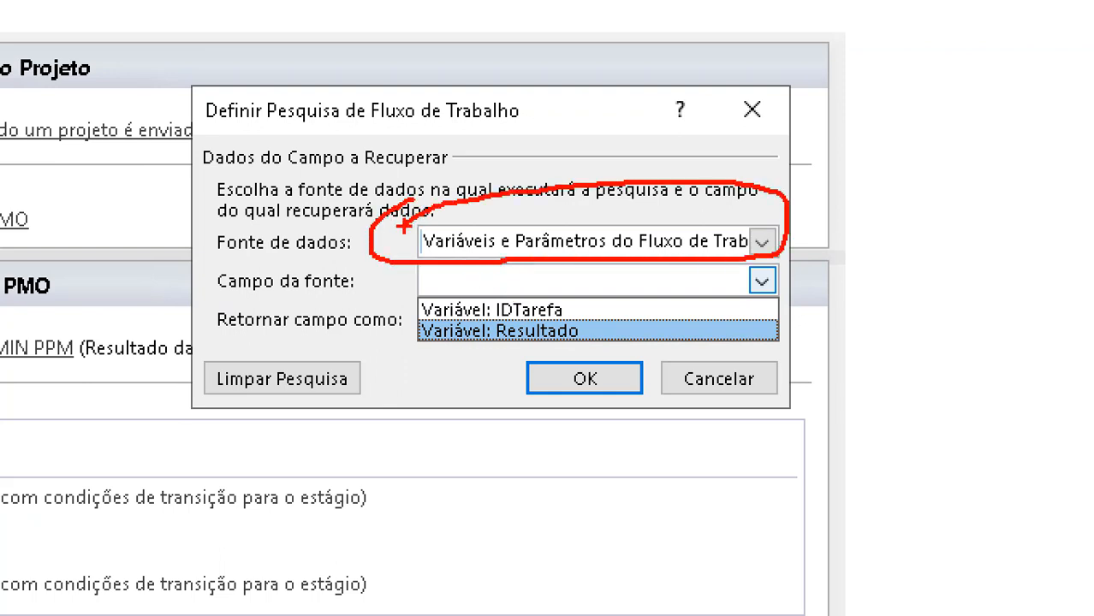
pyautogui.moveTo(318, 347)
pyautogui.mouseDown()
pyautogui.moveTo(421, 345)
pyautogui.moveTo(411, 365)
pyautogui.mouseUp()
pyautogui.click(703, 300)
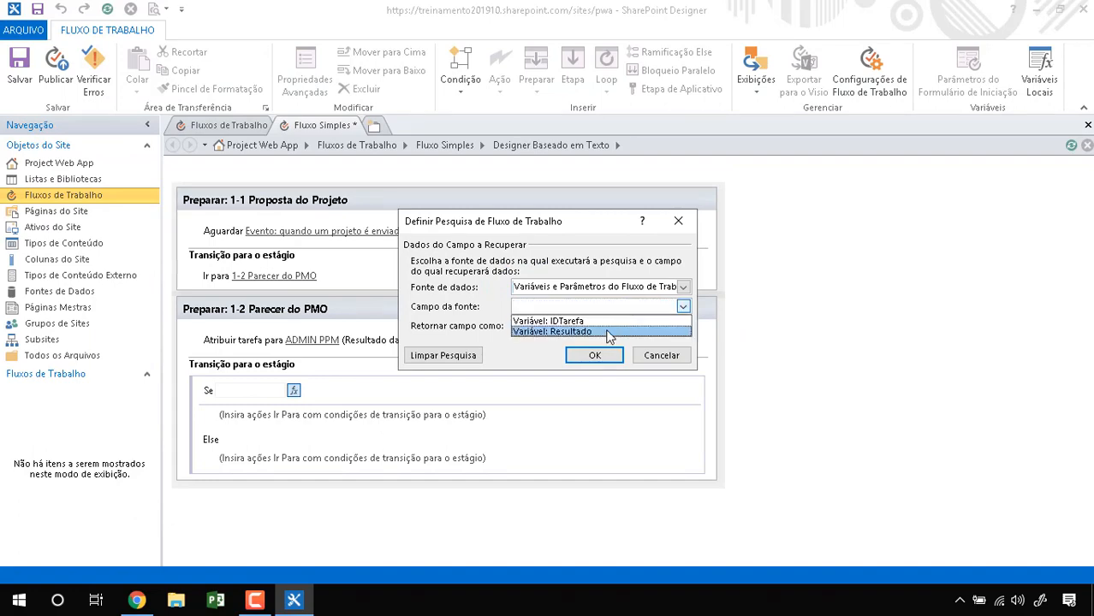
pyautogui.click(543, 331)
pyautogui.click(596, 355)
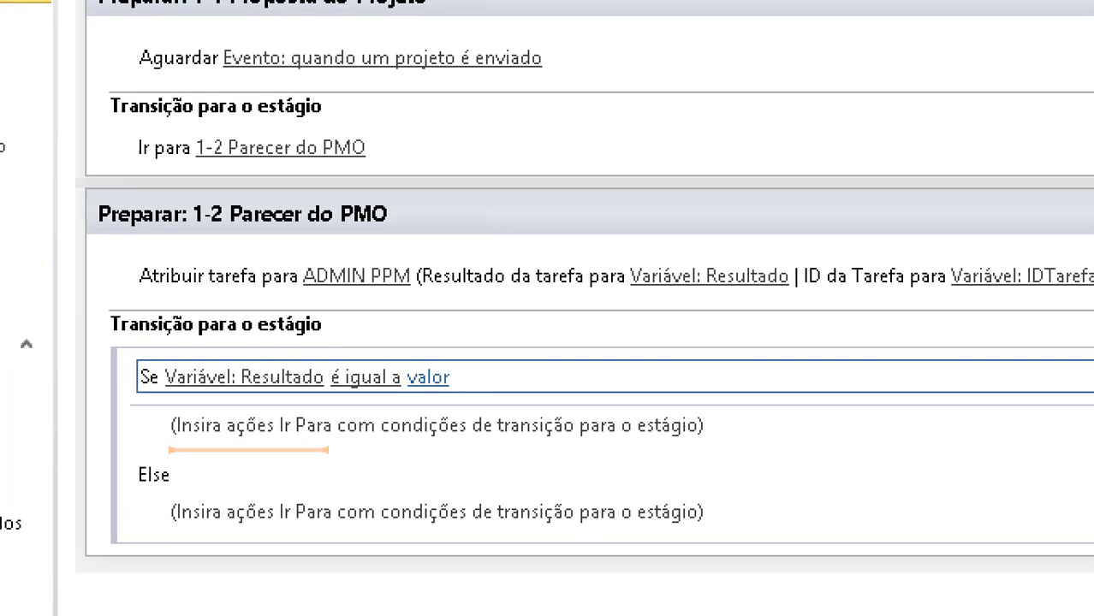
# Step: Set the stage 1-2 condition to compare Variável: Resultado against Aprovado
pyautogui.moveTo(822, 221)
pyautogui.mouseDown()
pyautogui.moveTo(592, 310)
pyautogui.moveTo(866, 249)
pyautogui.moveTo(598, 244)
pyautogui.mouseUp()
pyautogui.moveTo(600, 287)
pyautogui.mouseDown()
pyautogui.moveTo(309, 274)
pyautogui.moveTo(235, 370)
pyautogui.mouseUp()
pyautogui.moveTo(445, 346)
pyautogui.mouseDown()
pyautogui.moveTo(413, 346)
pyautogui.moveTo(469, 341)
pyautogui.mouseUp()
pyautogui.press('Escape')
pyautogui.click(428, 376)
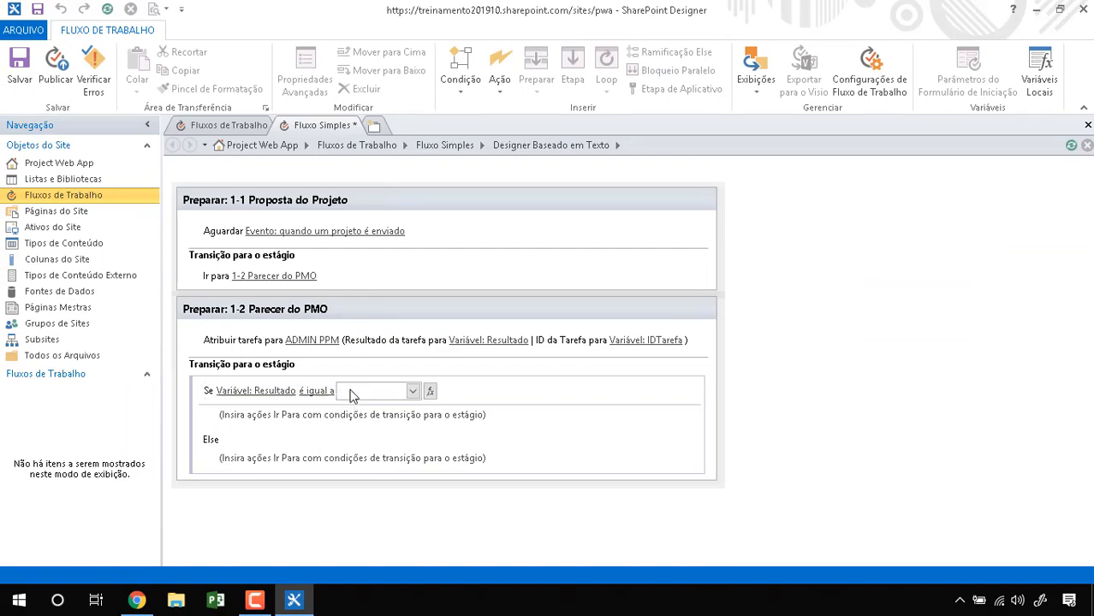
pyautogui.click(381, 409)
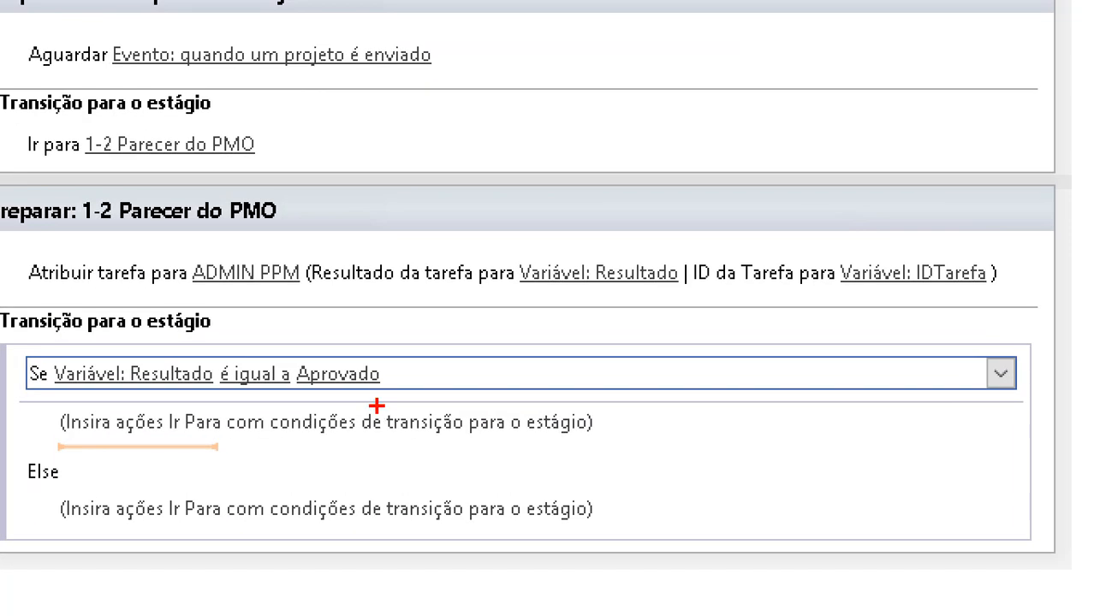
pyautogui.moveTo(347, 375); pyautogui.dragTo(340, 376)
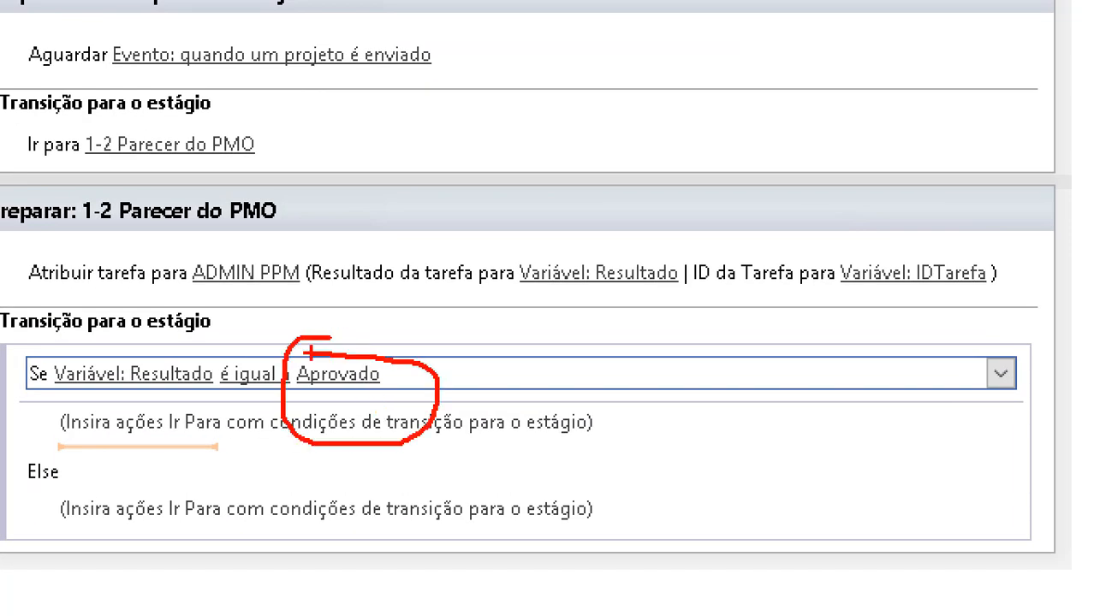
pyautogui.press('Escape')
# Step: Add a go-to action under the Aprovado condition targeting Final do Fluxo de trabalho
pyautogui.click(466, 417)
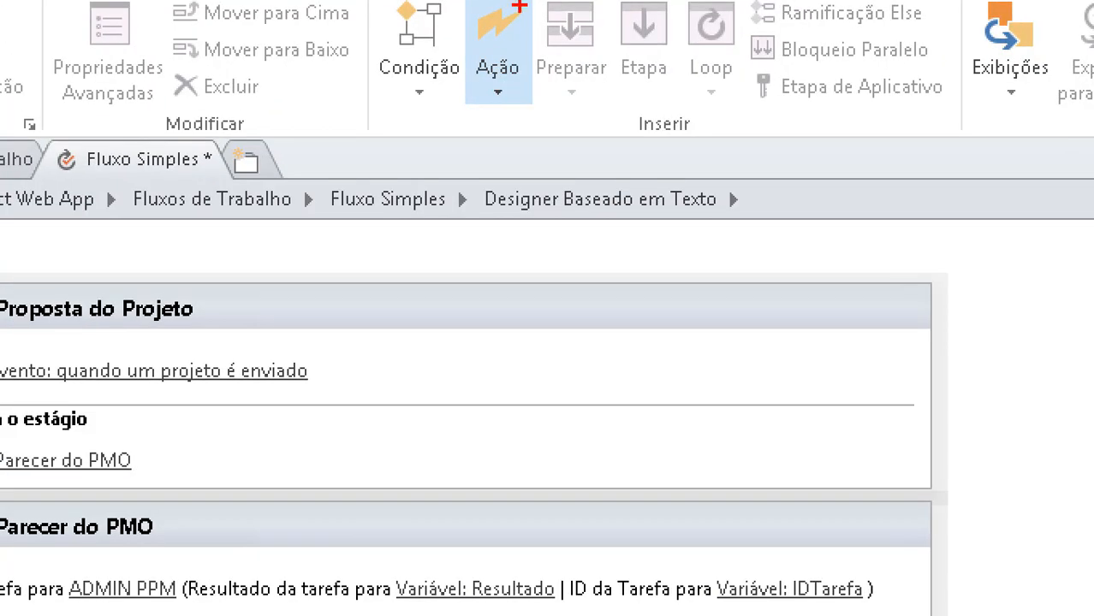
pyautogui.moveTo(510, 51)
pyautogui.mouseDown()
pyautogui.moveTo(508, 135)
pyautogui.moveTo(517, 51)
pyautogui.mouseUp()
pyautogui.click(501, 71)
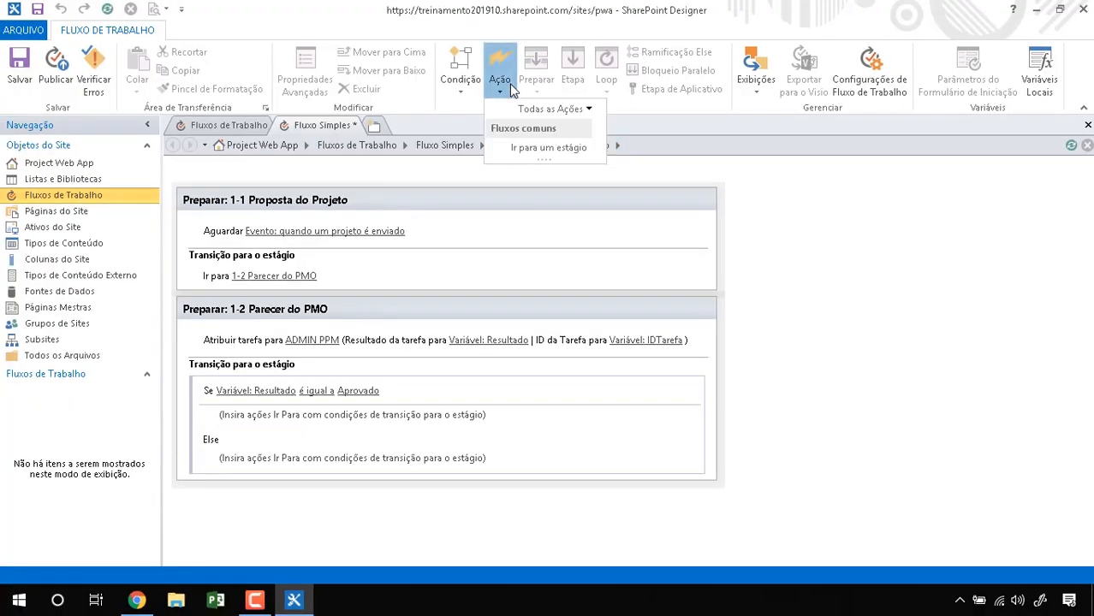
pyautogui.click(527, 147)
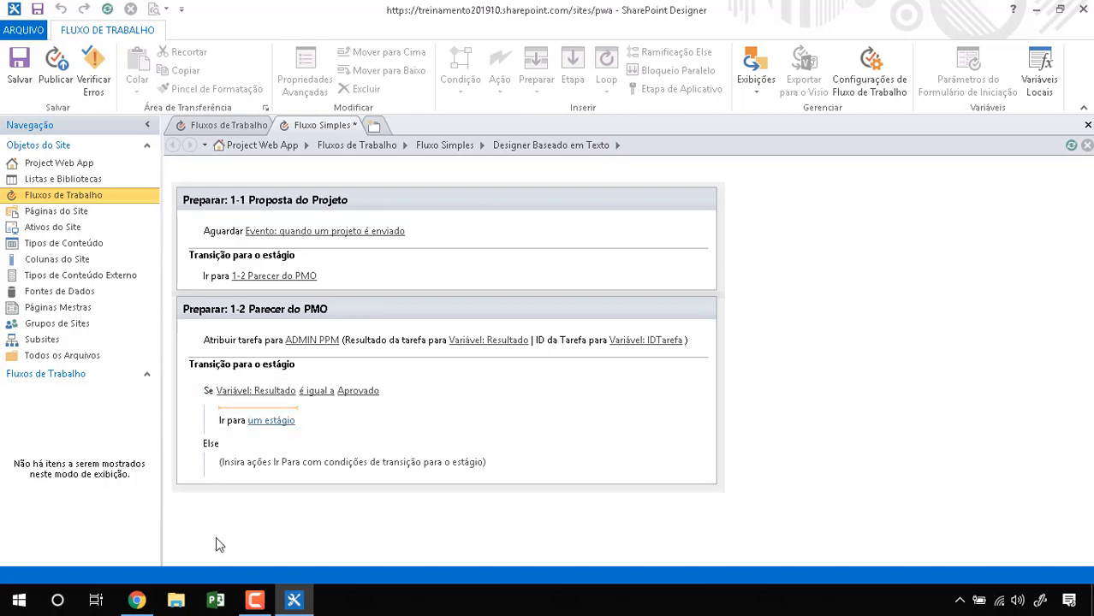
pyautogui.click(272, 421)
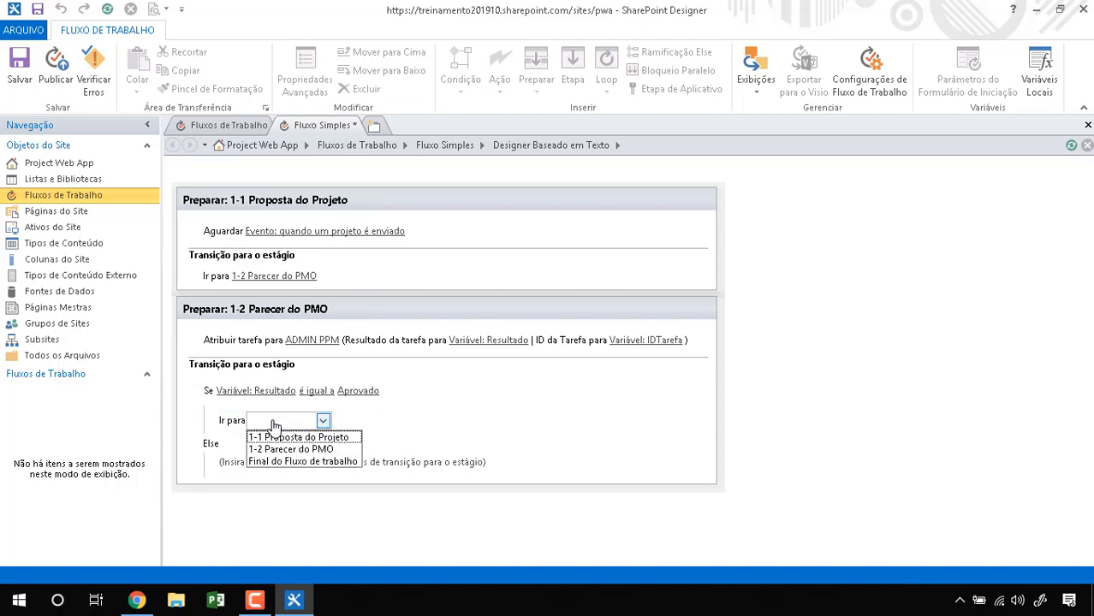
pyautogui.click(312, 462)
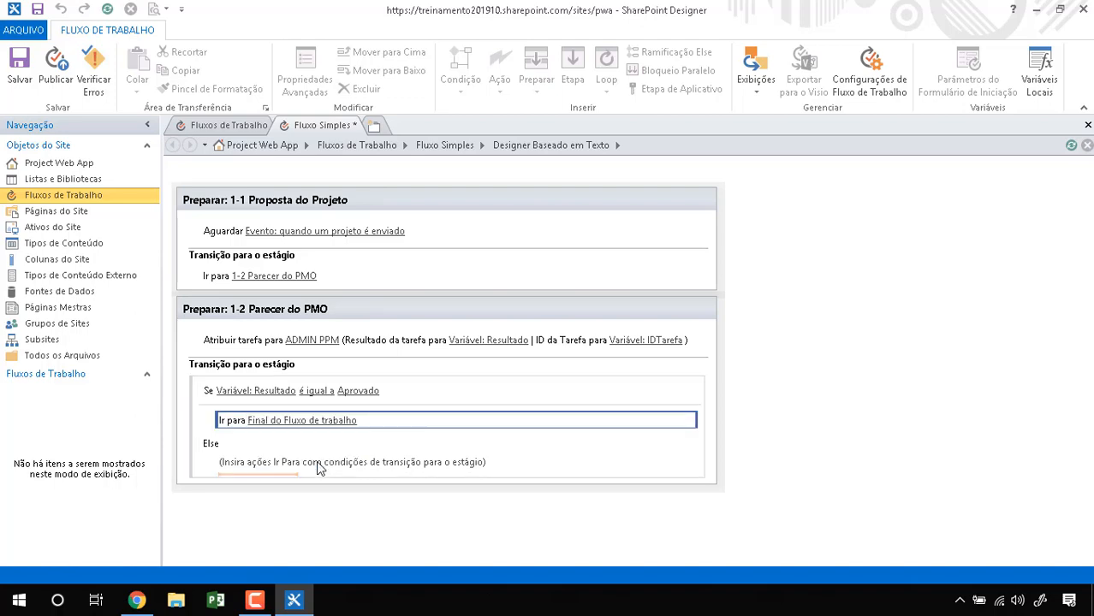
pyautogui.click(270, 465)
pyautogui.hotkey('ctrl', '1')
pyautogui.click(211, 468)
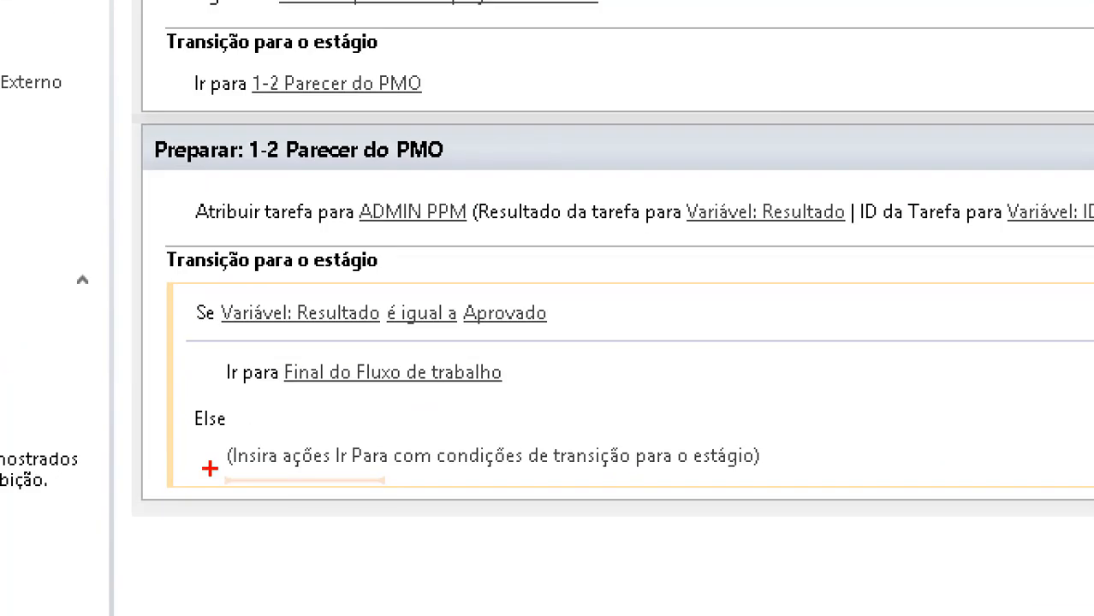
pyautogui.moveTo(193, 370); pyautogui.dragTo(173, 398)
pyautogui.moveTo(167, 311); pyautogui.dragTo(257, 316)
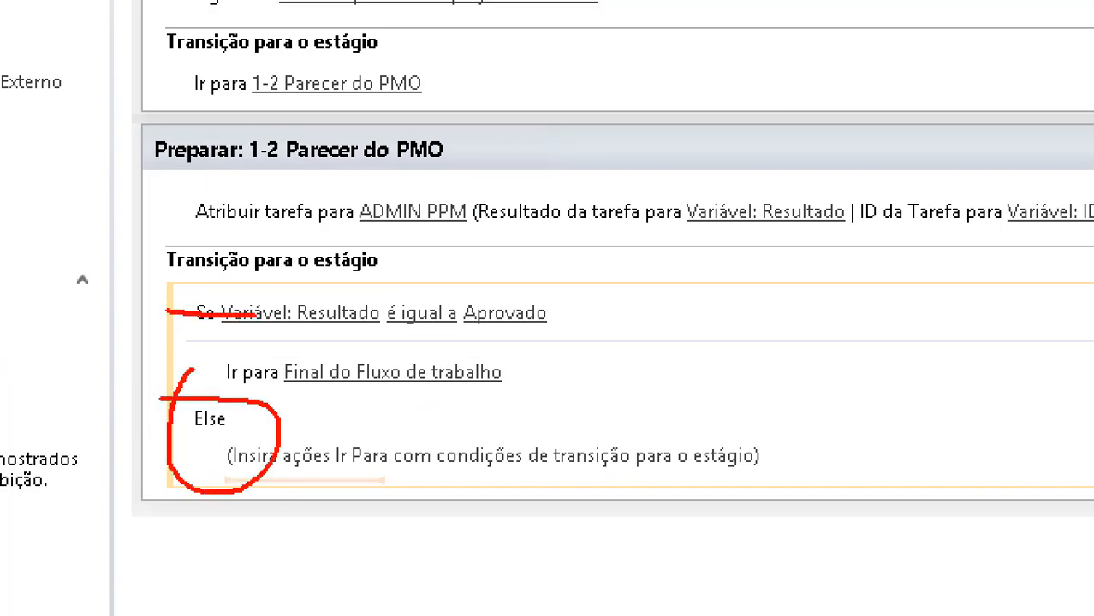
pyautogui.moveTo(314, 283)
pyautogui.mouseDown()
pyautogui.moveTo(307, 336)
pyautogui.moveTo(409, 319)
pyautogui.mouseUp()
pyautogui.moveTo(516, 282)
pyautogui.mouseDown()
pyautogui.moveTo(599, 319)
pyautogui.moveTo(484, 305)
pyautogui.mouseUp()
pyautogui.moveTo(501, 369)
pyautogui.mouseDown()
pyautogui.moveTo(629, 576)
pyautogui.moveTo(639, 613)
pyautogui.mouseUp()
pyautogui.moveTo(615, 564); pyautogui.dragTo(692, 569)
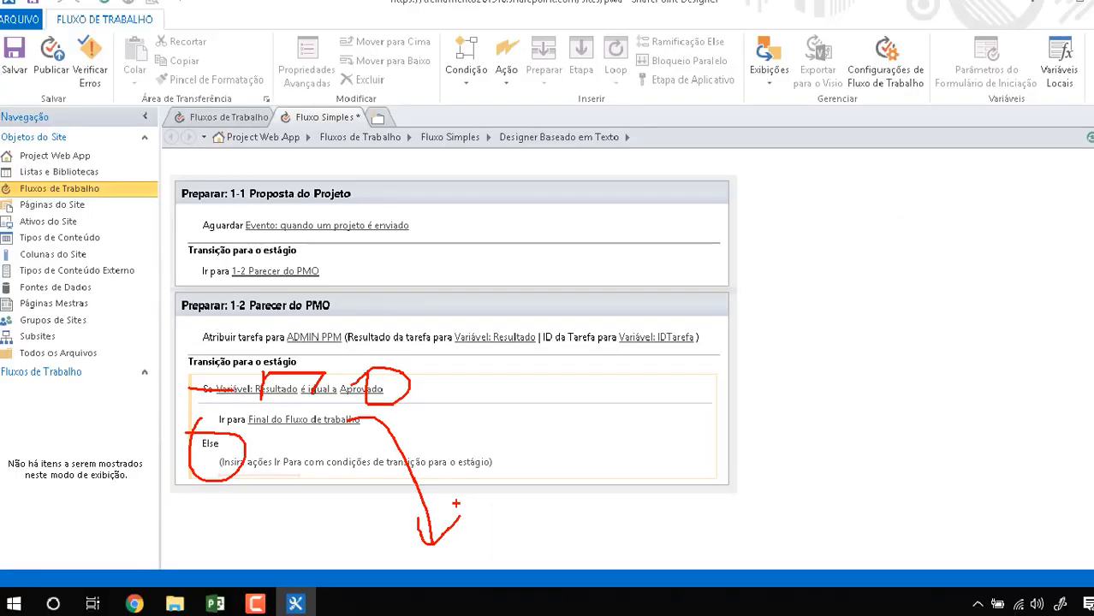
pyautogui.press('Escape')
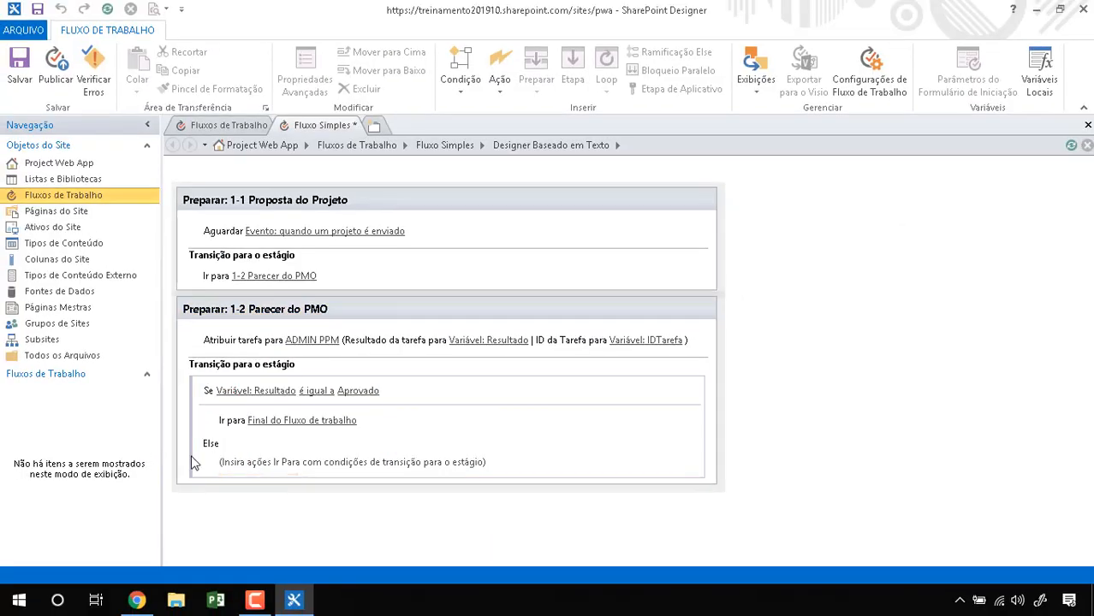
# Step: Insert a condition under Else testing Variável: Resultado equals Rejeitada
pyautogui.click(465, 90)
pyautogui.click(512, 127)
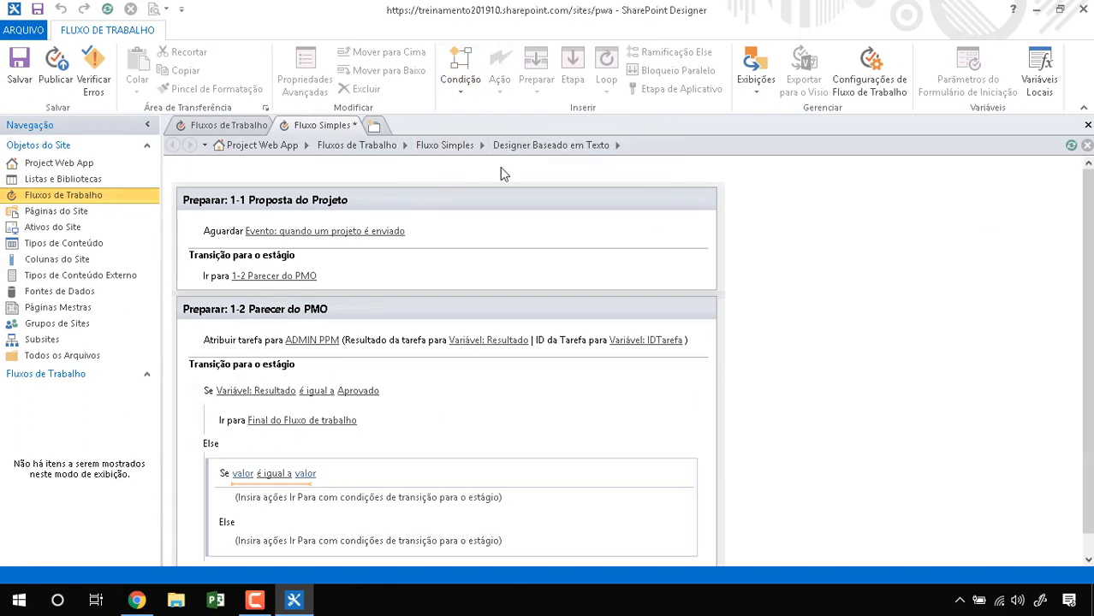
pyautogui.click(244, 453)
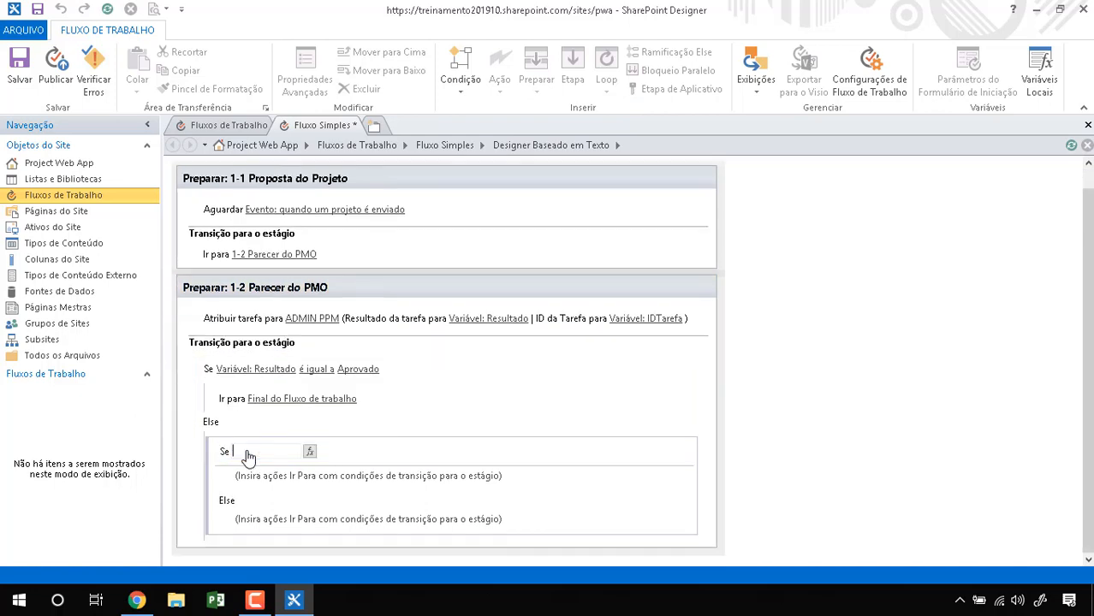
pyautogui.click(310, 452)
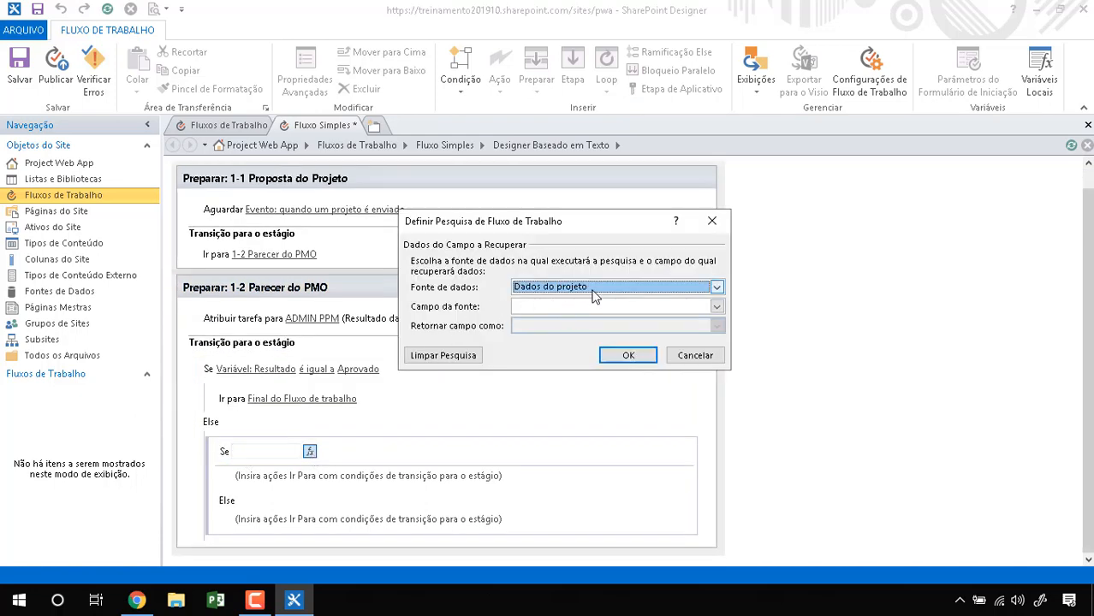
pyautogui.click(717, 287)
pyautogui.click(617, 313)
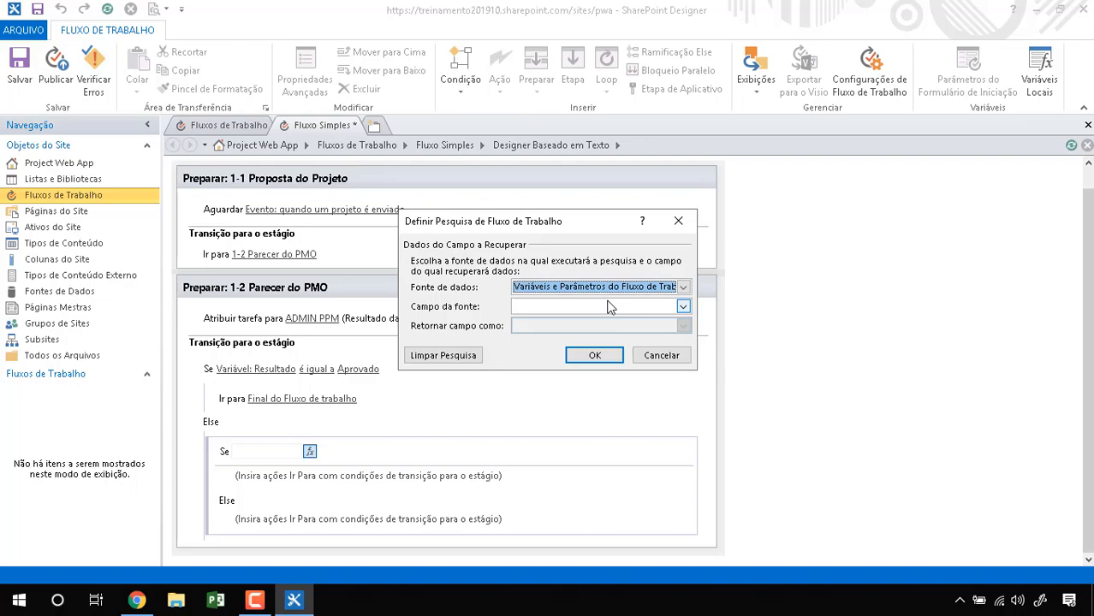
pyautogui.click(683, 305)
pyautogui.click(634, 331)
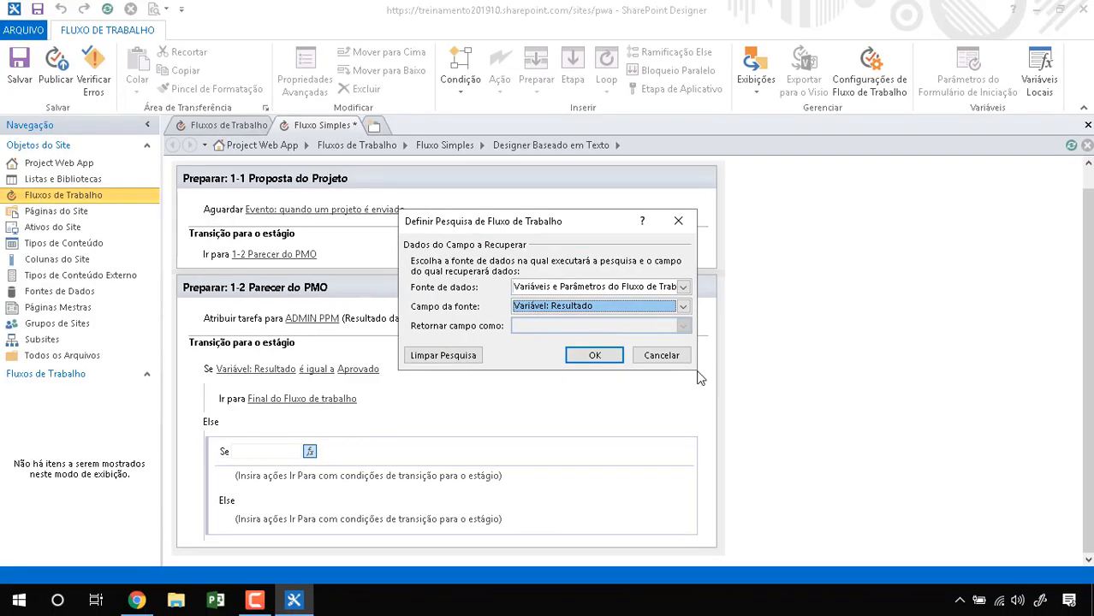
pyautogui.click(554, 382)
pyautogui.click(364, 452)
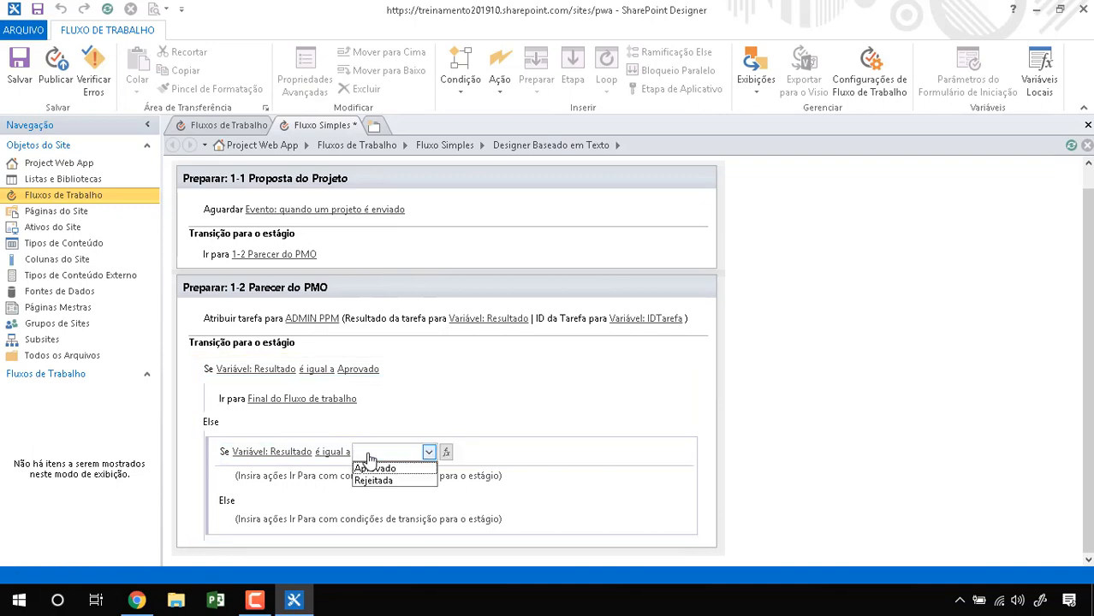
pyautogui.click(382, 480)
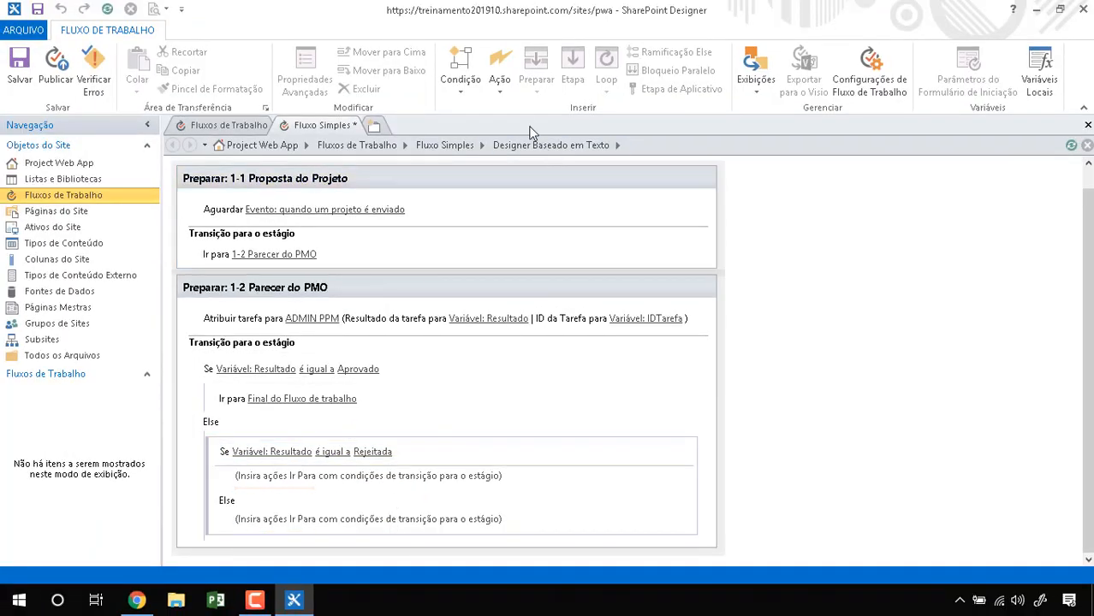
# Step: Add a go-to action sending the Rejeitada branch back to 1-1 Proposta do Projeto
pyautogui.click(501, 92)
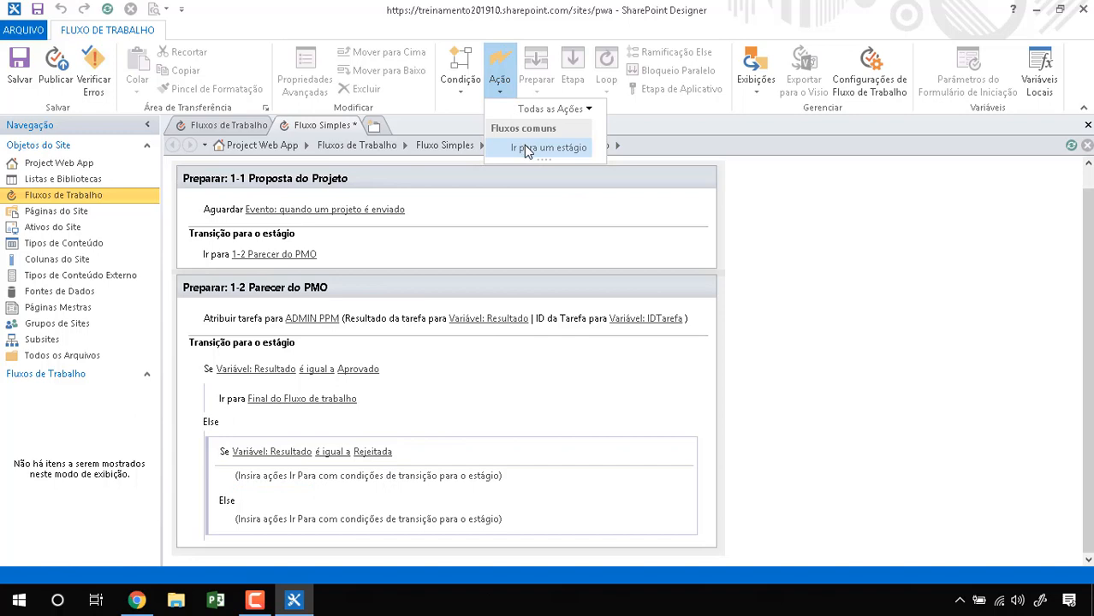
pyautogui.click(526, 148)
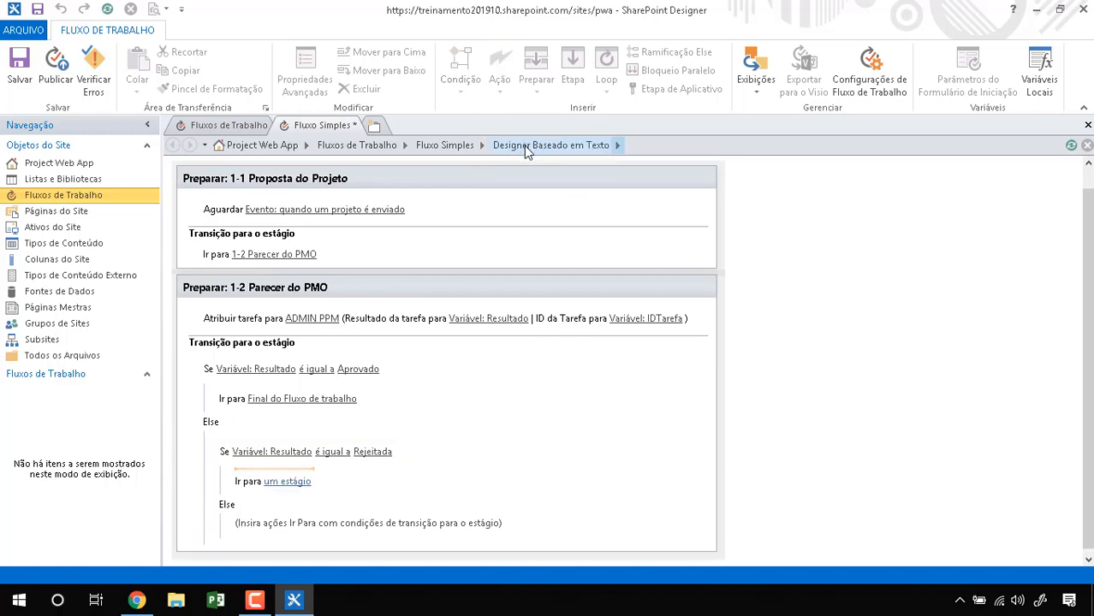
pyautogui.click(292, 478)
pyautogui.click(308, 490)
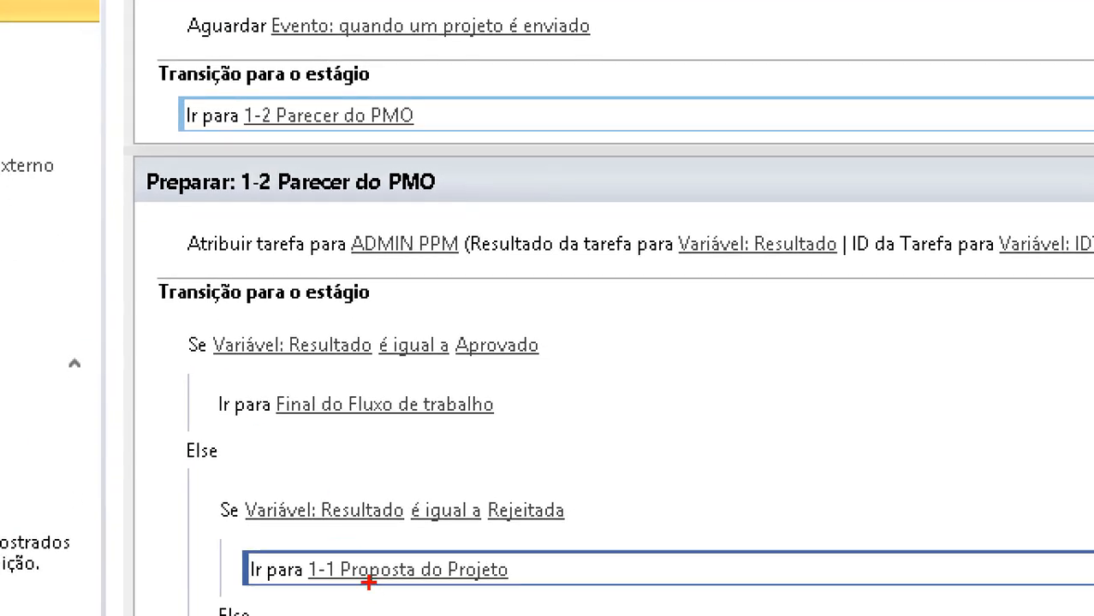
pyautogui.moveTo(368, 582)
pyautogui.mouseDown()
pyautogui.moveTo(153, 276)
pyautogui.moveTo(193, 21)
pyautogui.mouseUp()
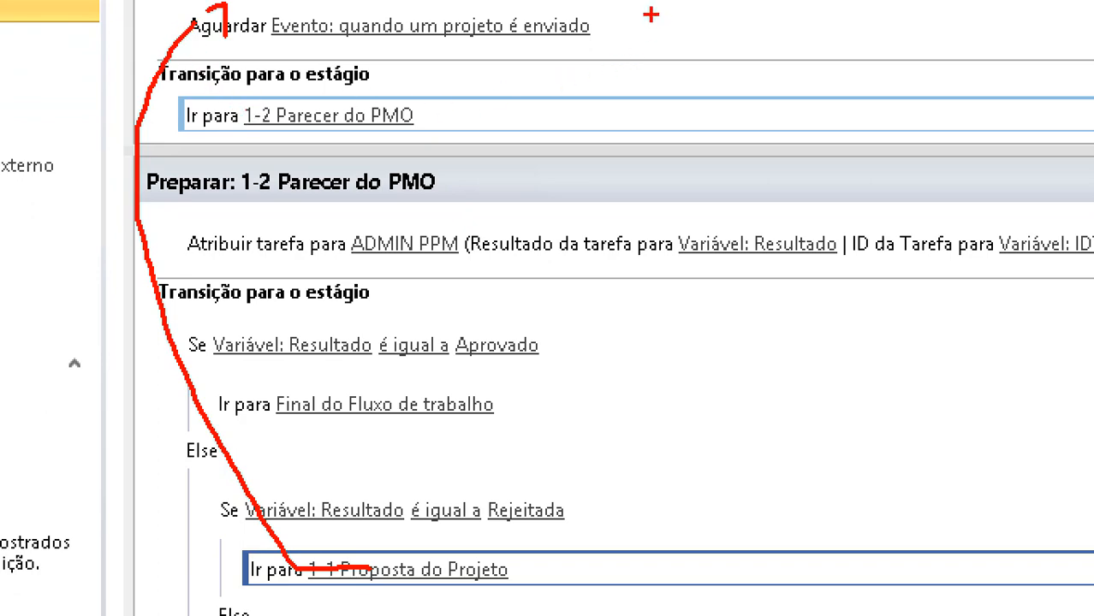
pyautogui.moveTo(651, 15)
pyautogui.mouseDown()
pyautogui.moveTo(789, 38)
pyautogui.moveTo(614, 20)
pyautogui.mouseUp()
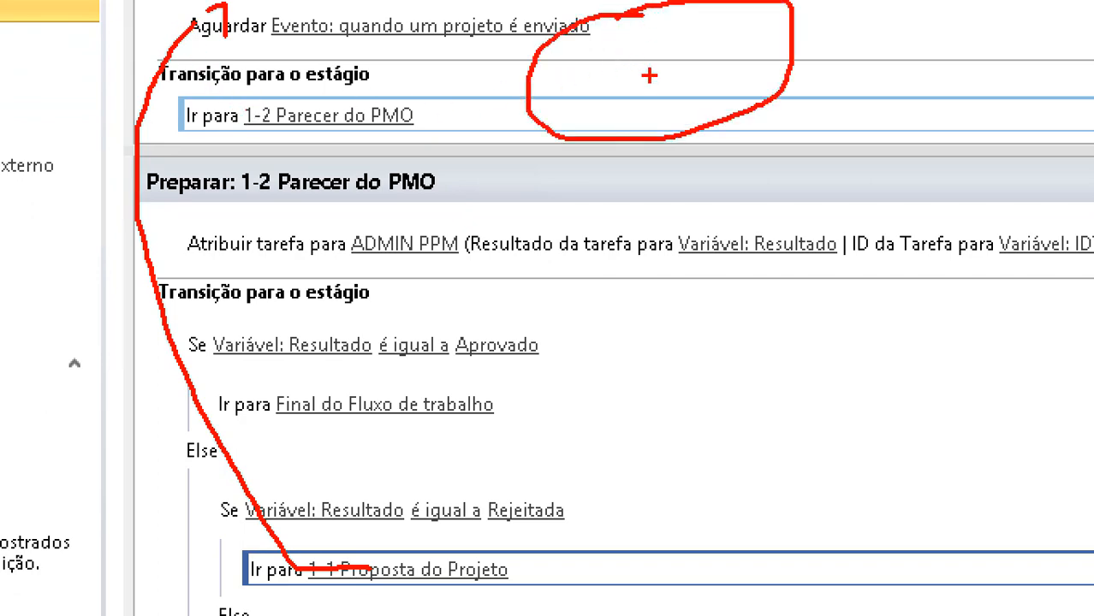
pyautogui.press('Escape')
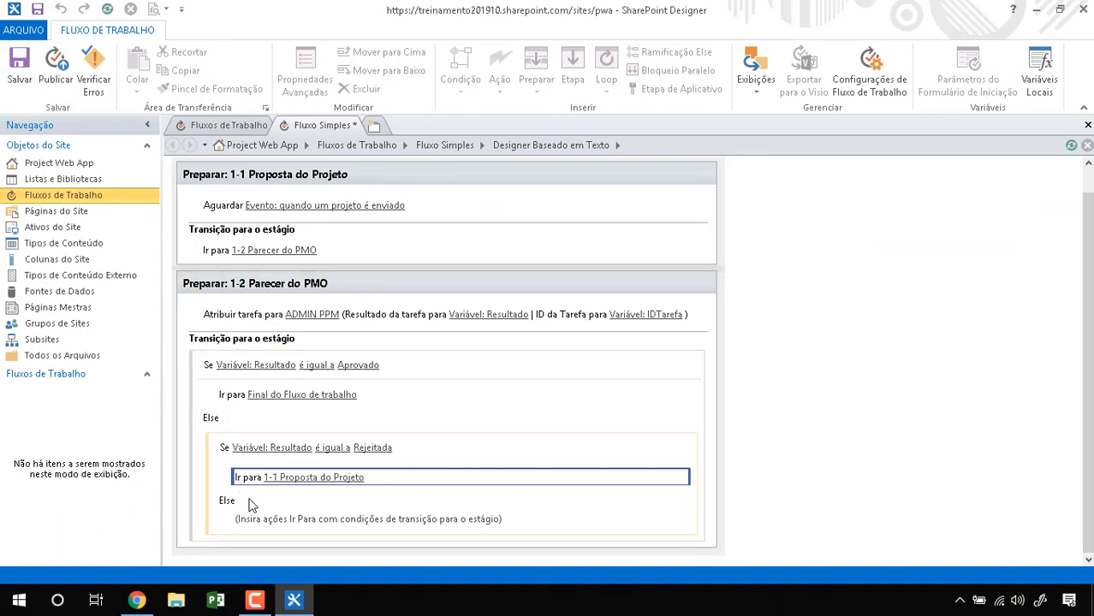
pyautogui.click(288, 520)
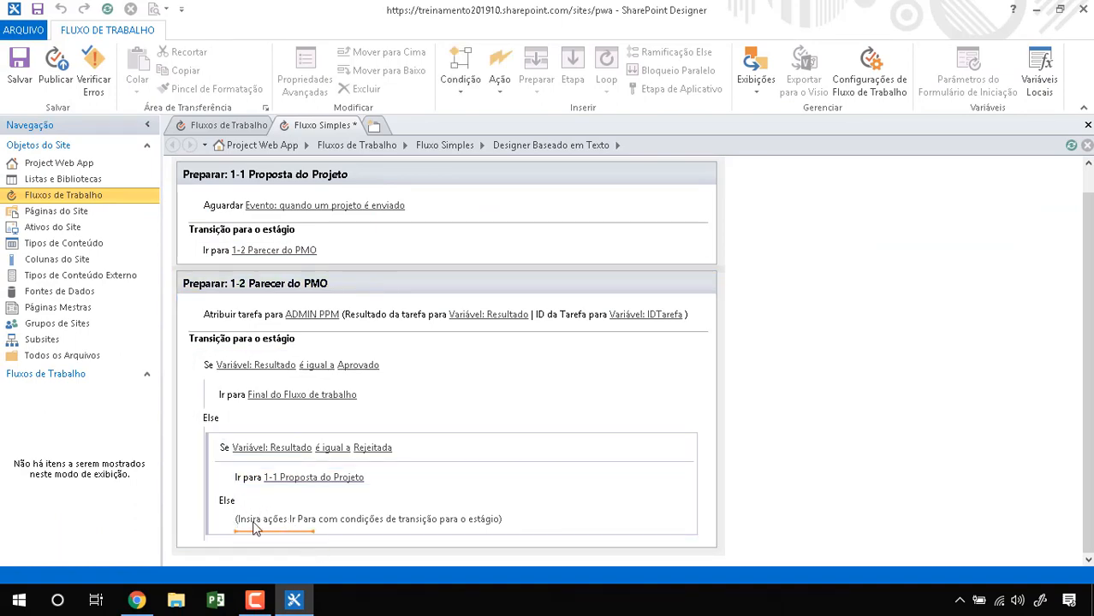
pyautogui.hotkey('ctrl', '1')
pyautogui.click(254, 512)
pyautogui.moveTo(193, 503)
pyautogui.mouseDown()
pyautogui.moveTo(187, 527)
pyautogui.moveTo(266, 498)
pyautogui.mouseUp()
# Step: Save Fluxo Simples and run Verificar Erros, which flags the empty inner Else transition
pyautogui.press('Escape')
pyautogui.hotkey('ctrl', '1')
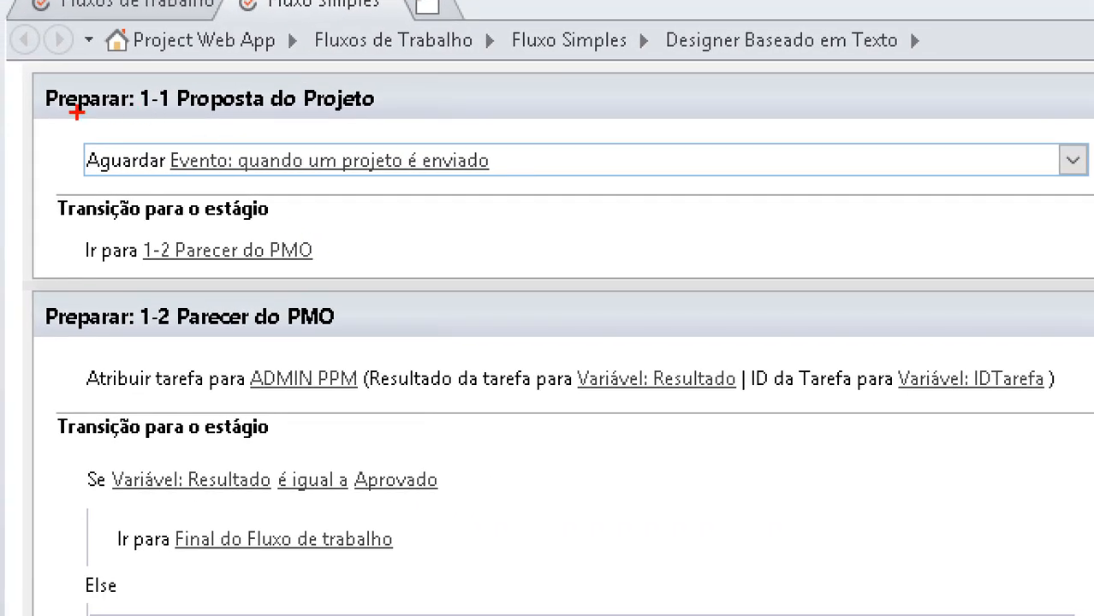
pyautogui.moveTo(76, 111); pyautogui.dragTo(309, 117)
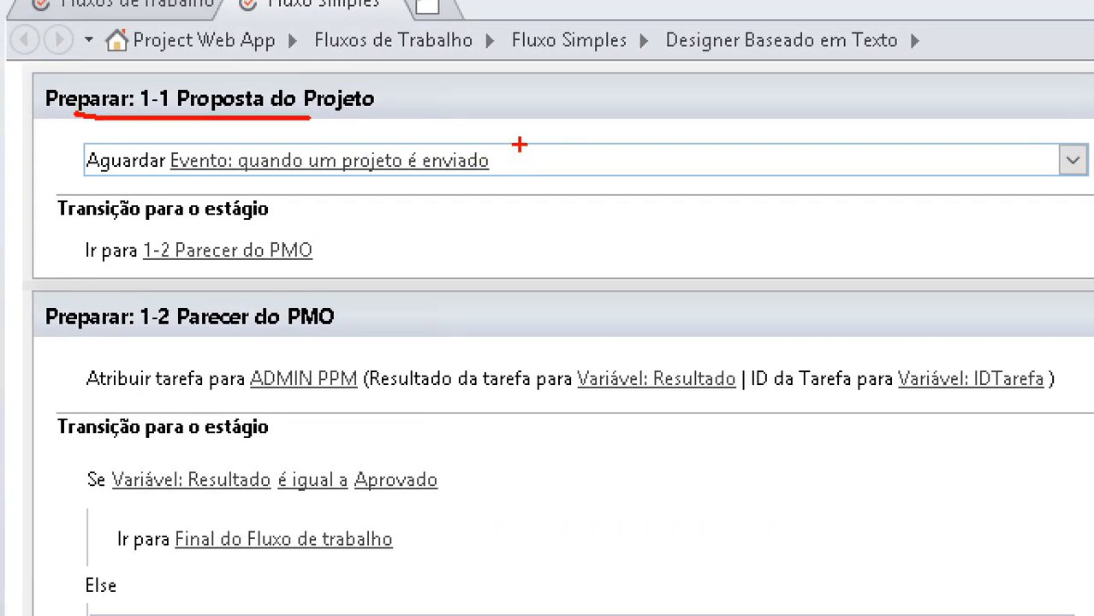
pyautogui.moveTo(519, 145)
pyautogui.mouseDown()
pyautogui.moveTo(360, 114)
pyautogui.moveTo(48, 129)
pyautogui.moveTo(159, 205)
pyautogui.moveTo(552, 166)
pyautogui.moveTo(421, 130)
pyautogui.moveTo(78, 135)
pyautogui.mouseUp()
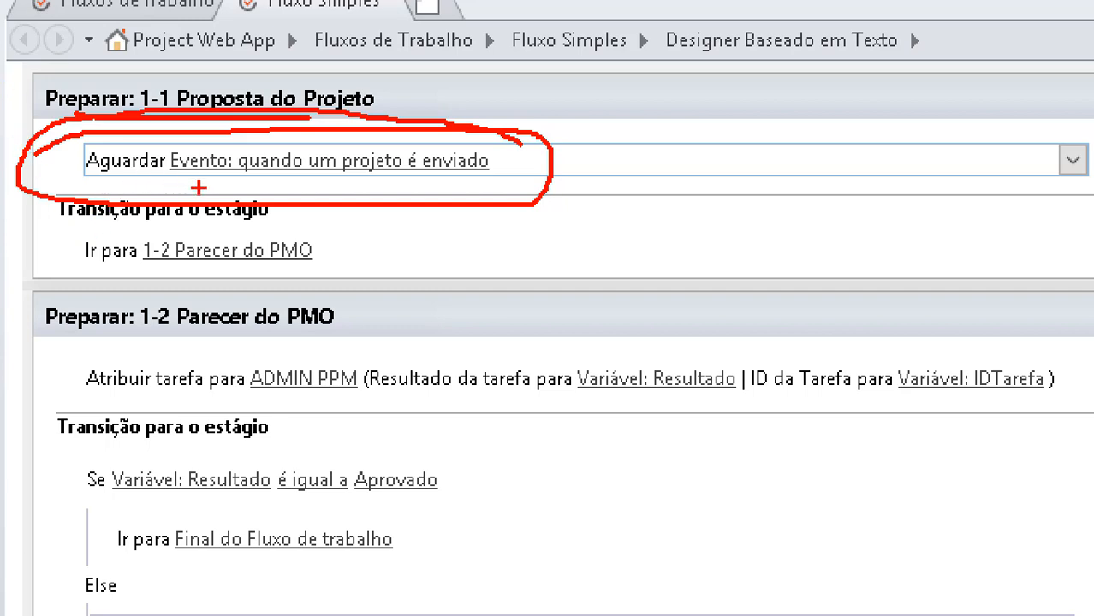
pyautogui.moveTo(202, 192)
pyautogui.mouseDown()
pyautogui.moveTo(391, 202)
pyautogui.moveTo(316, 259)
pyautogui.moveTo(372, 266)
pyautogui.mouseUp()
pyautogui.moveTo(274, 266)
pyautogui.mouseDown()
pyautogui.moveTo(424, 310)
pyautogui.moveTo(394, 455)
pyautogui.moveTo(429, 461)
pyautogui.mouseUp()
pyautogui.moveTo(436, 268); pyautogui.dragTo(541, 597)
pyautogui.moveTo(559, 537); pyautogui.dragTo(541, 595)
pyautogui.moveTo(479, 514)
pyautogui.mouseDown()
pyautogui.moveTo(86, 357)
pyautogui.moveTo(132, 336)
pyautogui.moveTo(143, 403)
pyautogui.mouseUp()
pyautogui.press('Escape')
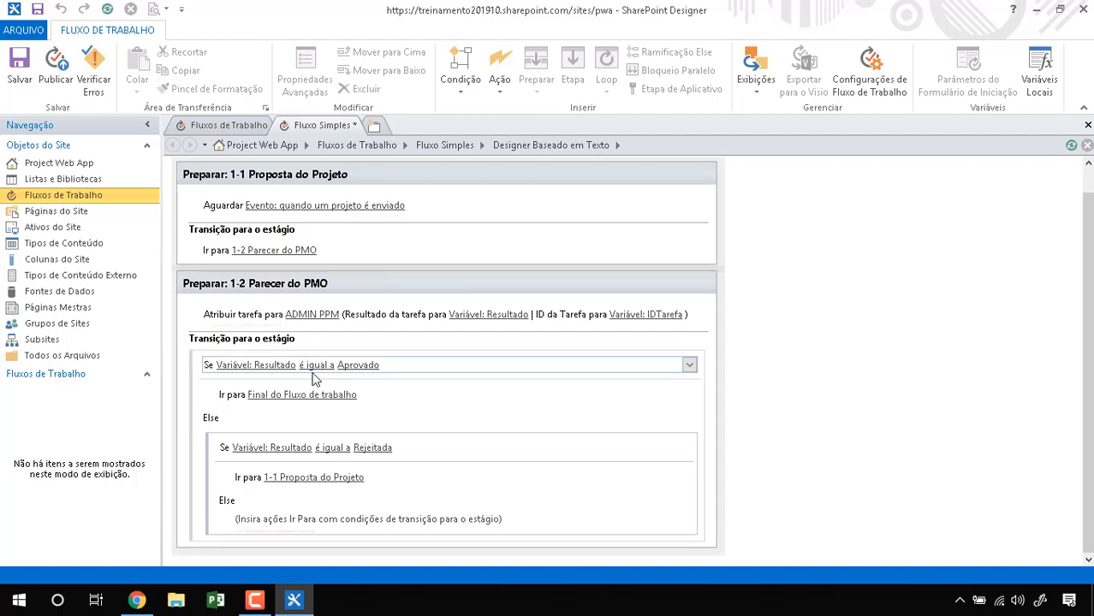
pyautogui.click(21, 77)
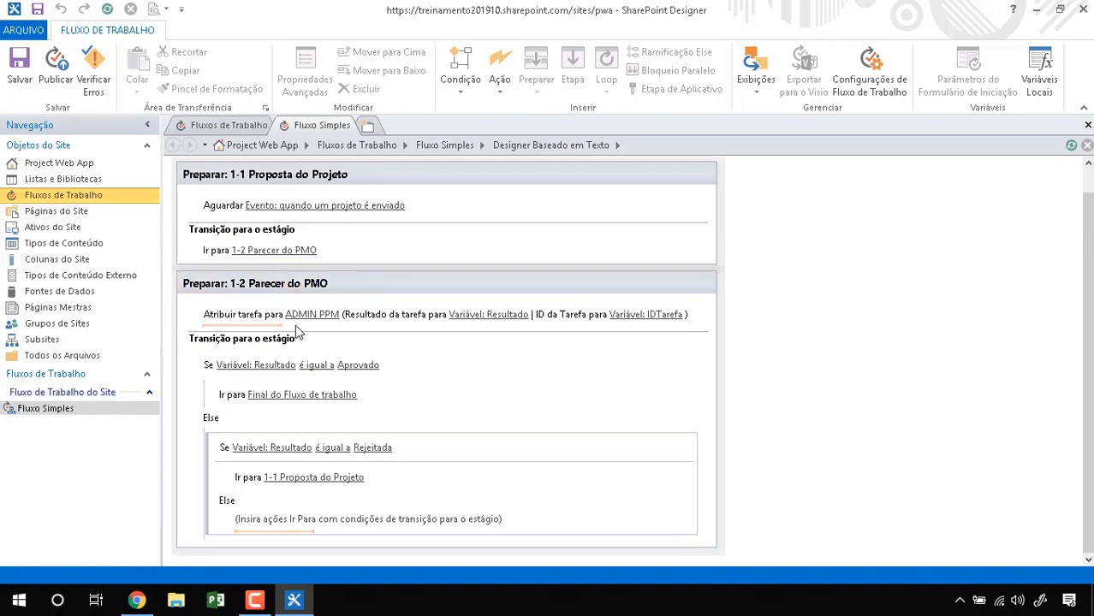
pyautogui.click(90, 79)
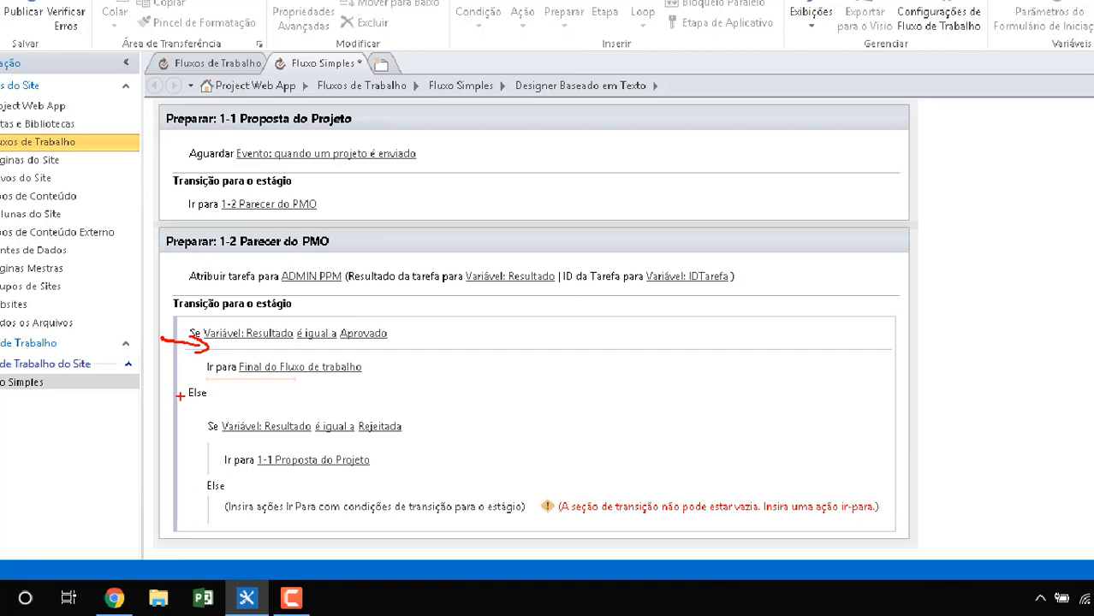
# Step: Bring up the insertion options at the empty inner Else branch of stage 1-2
pyautogui.moveTo(195, 467); pyautogui.dragTo(212, 505)
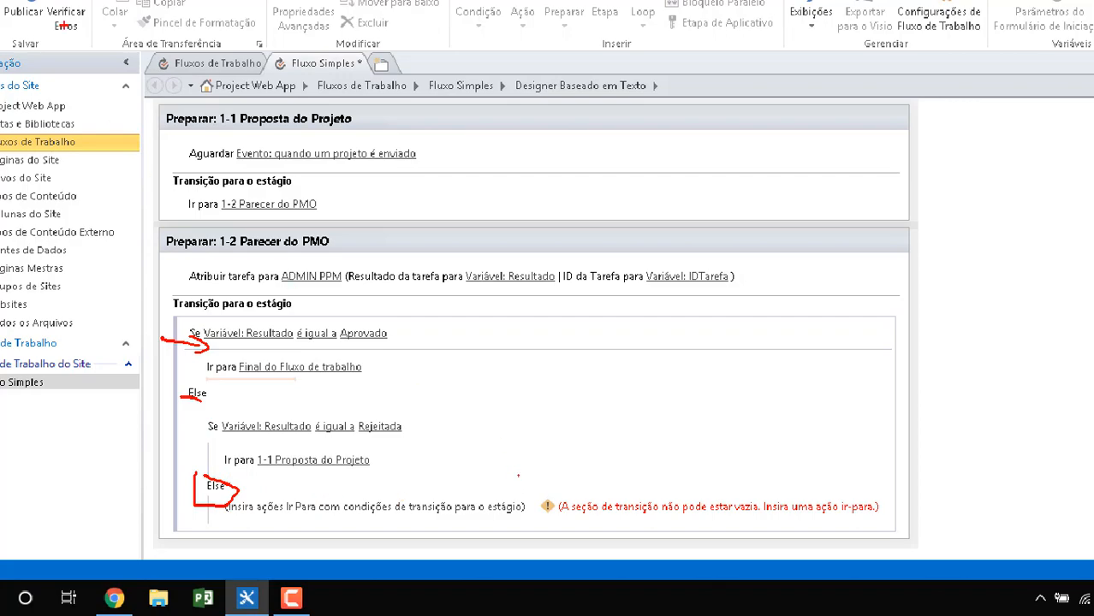
pyautogui.press('Escape')
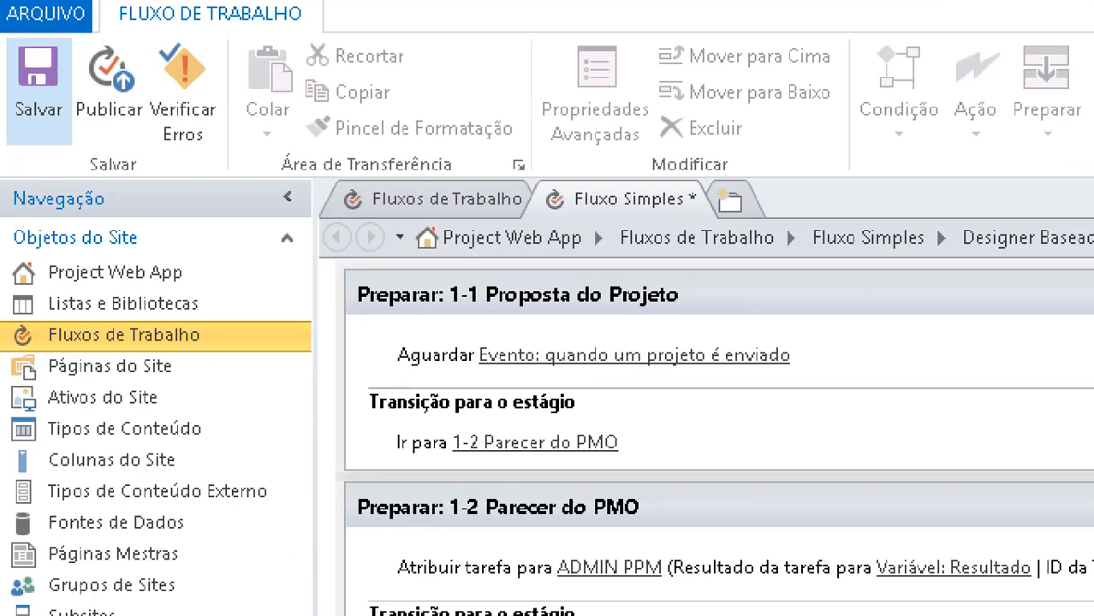
pyautogui.moveTo(4, 46)
pyautogui.mouseDown()
pyautogui.moveTo(4, 64)
pyautogui.moveTo(82, 164)
pyautogui.moveTo(1, 2)
pyautogui.mouseUp()
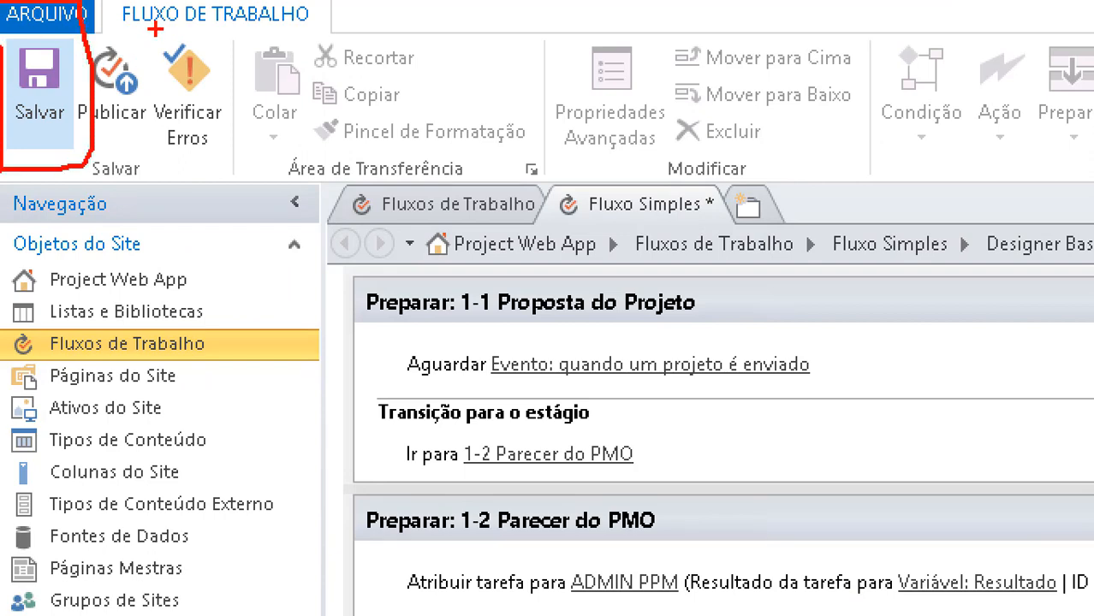
pyautogui.moveTo(155, 30)
pyautogui.mouseDown()
pyautogui.moveTo(257, 107)
pyautogui.moveTo(185, 16)
pyautogui.mouseUp()
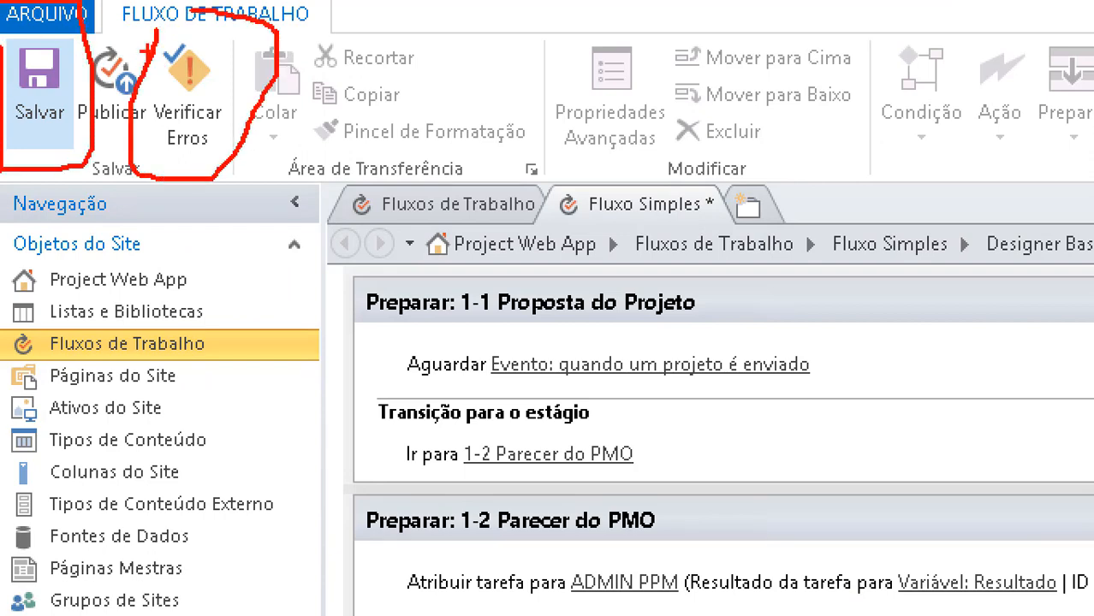
pyautogui.moveTo(82, 34)
pyautogui.mouseDown()
pyautogui.moveTo(72, 67)
pyautogui.moveTo(108, 36)
pyautogui.mouseUp()
pyautogui.press('Escape')
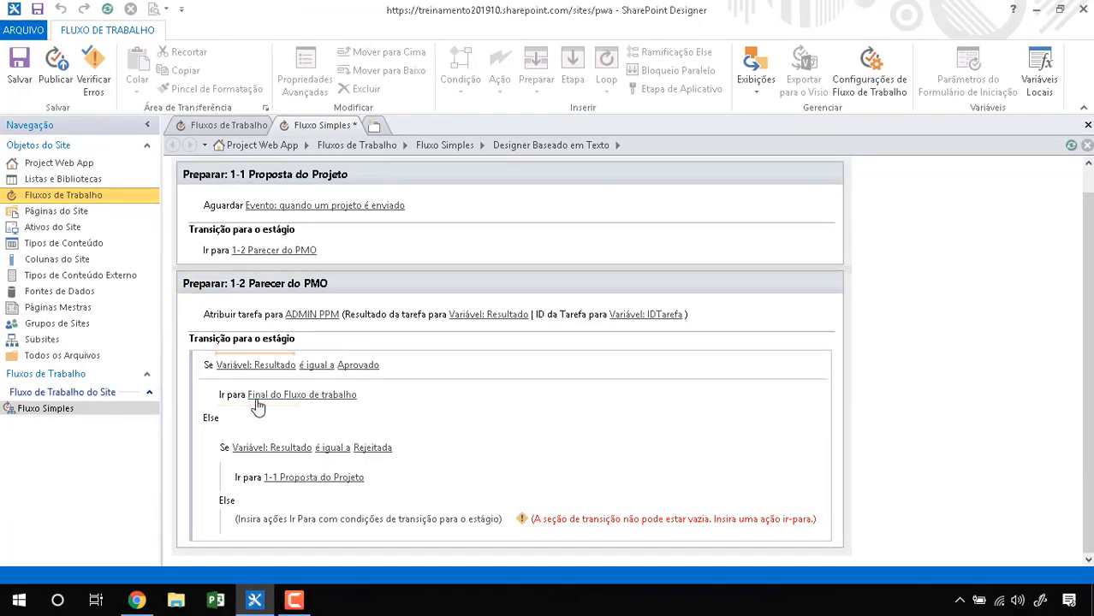
pyautogui.click(393, 521)
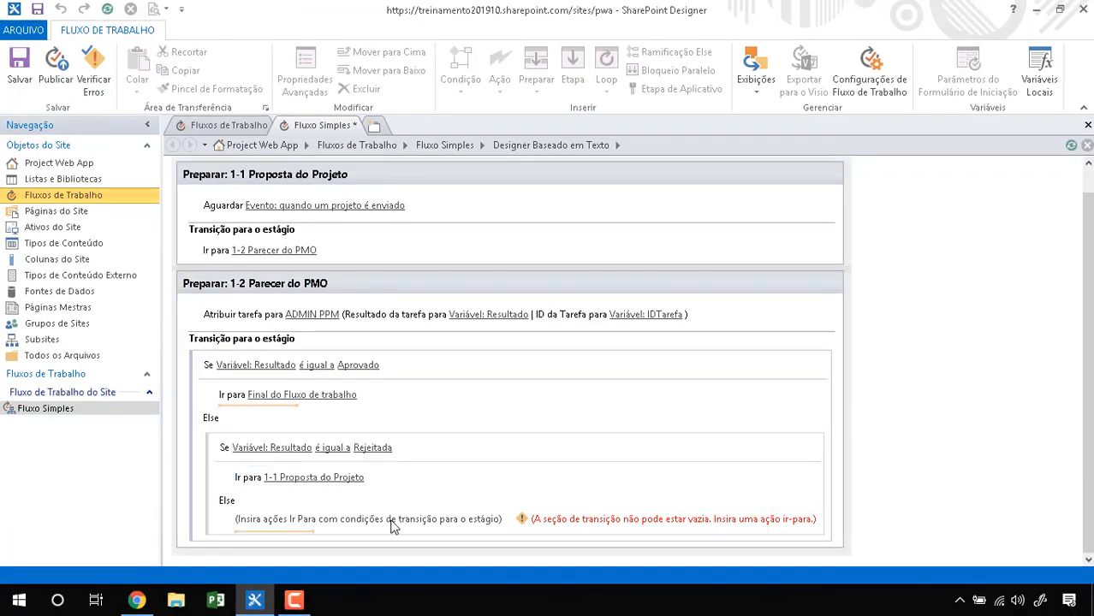
pyautogui.click(480, 529)
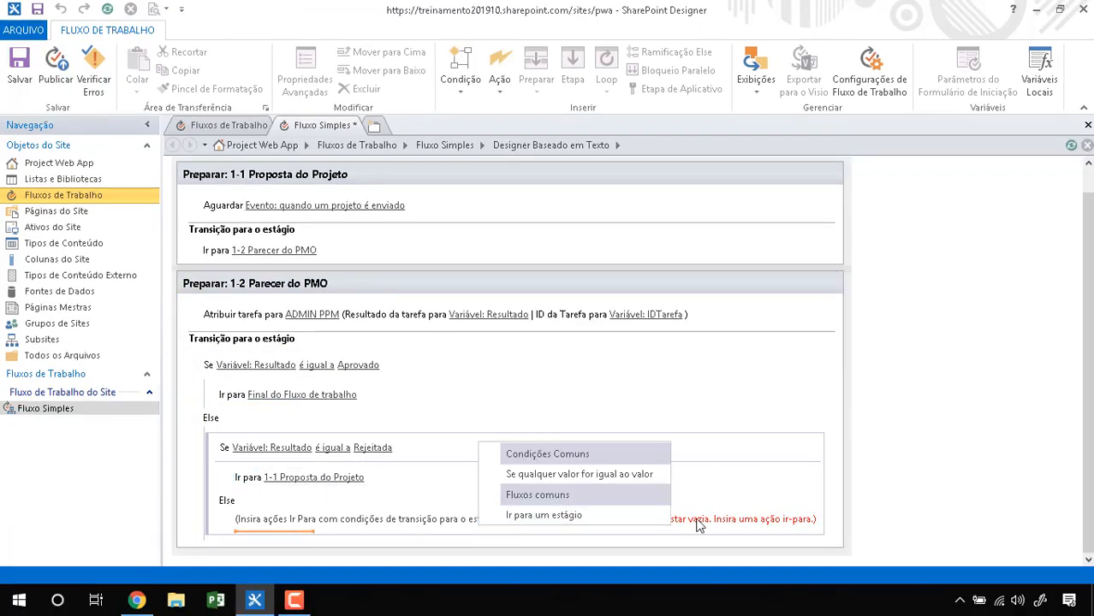
# Step: Delete the inner Rejeitada condition and the outer Aprovado/Else condition block from stage 1-2
pyautogui.rightClick(729, 516)
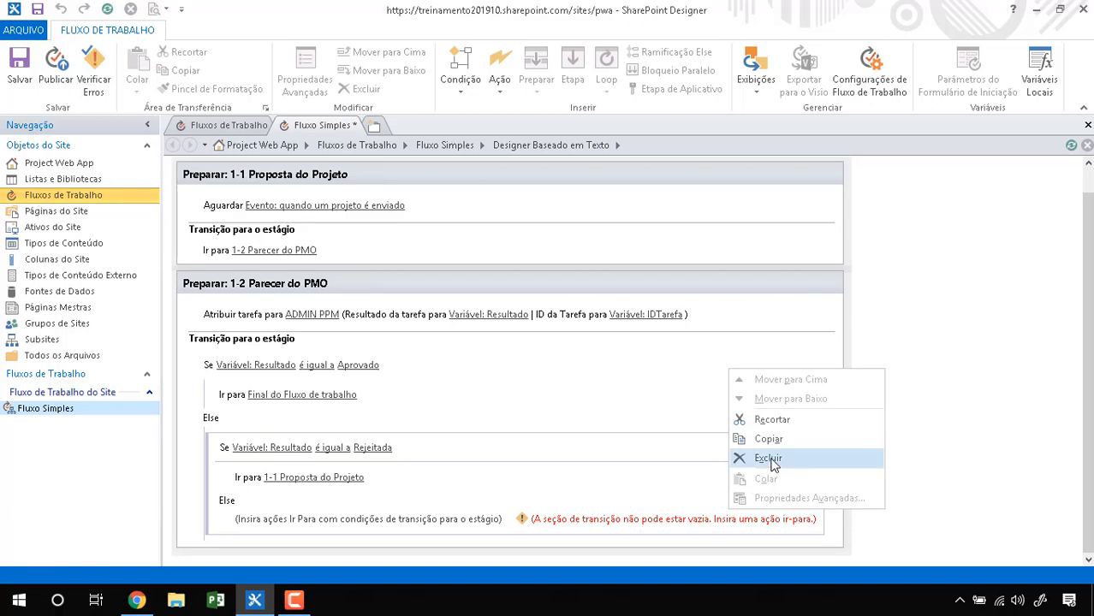
pyautogui.click(768, 458)
pyautogui.rightClick(524, 463)
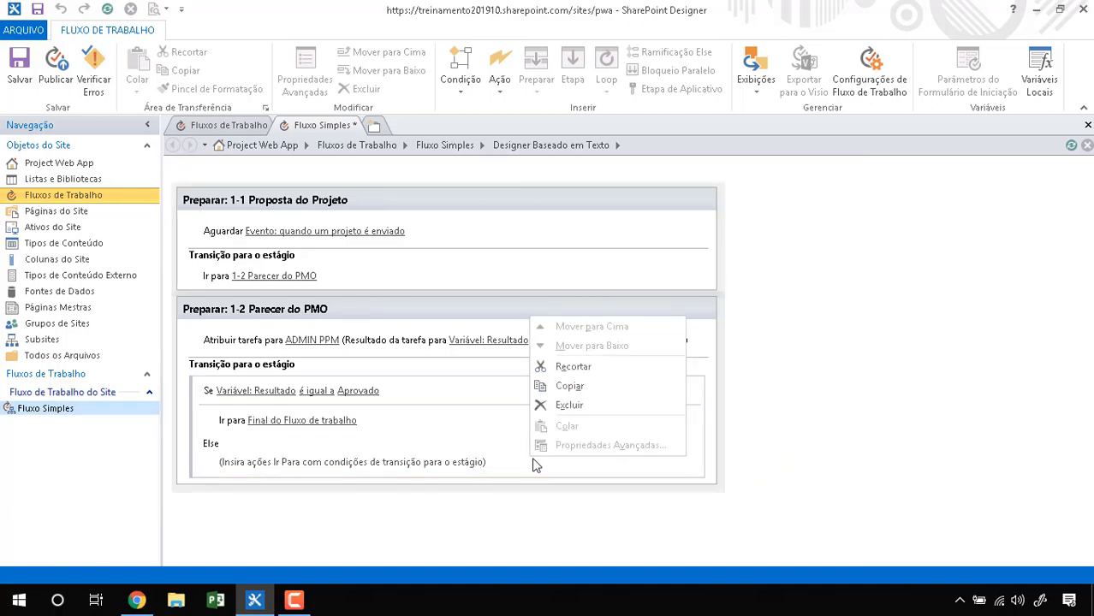
pyautogui.click(639, 404)
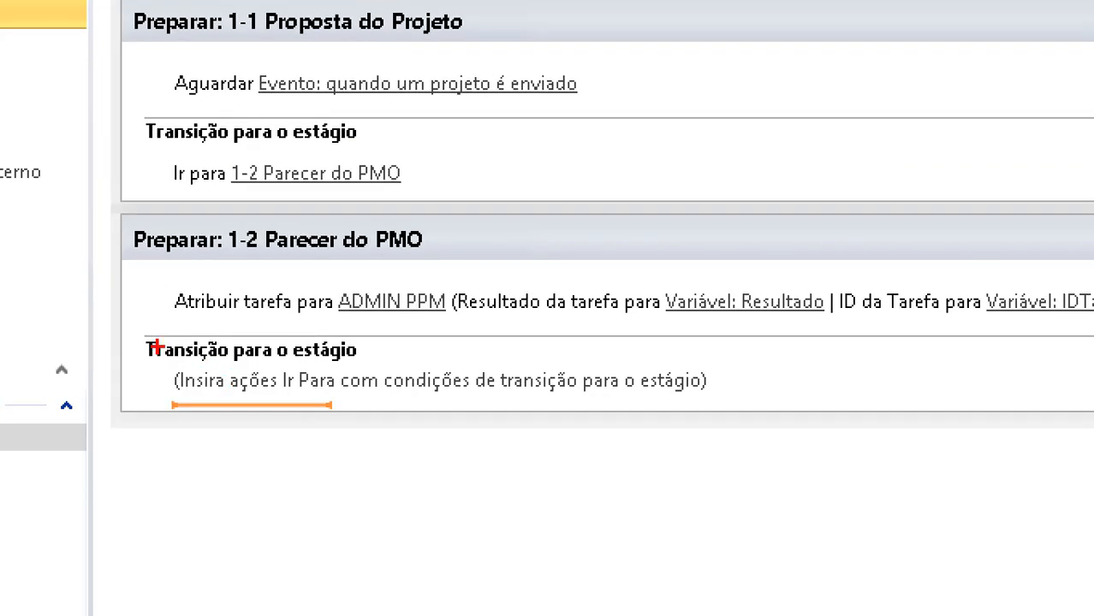
pyautogui.moveTo(170, 351)
pyautogui.mouseDown()
pyautogui.moveTo(228, 414)
pyautogui.moveTo(219, 359)
pyautogui.moveTo(51, 331)
pyautogui.mouseUp()
pyautogui.press('Escape')
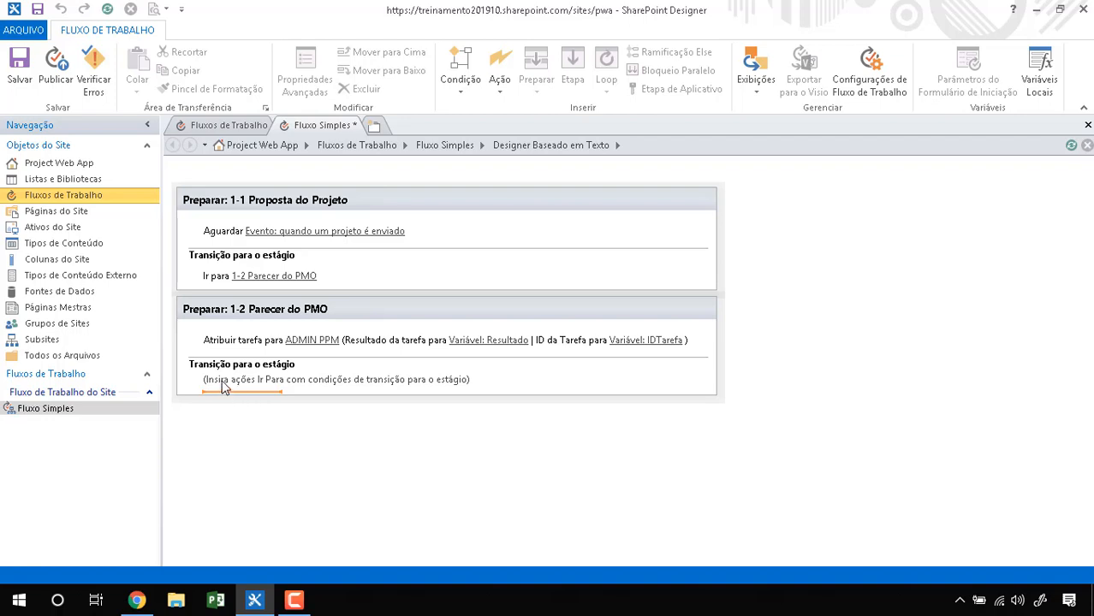
pyautogui.click(460, 86)
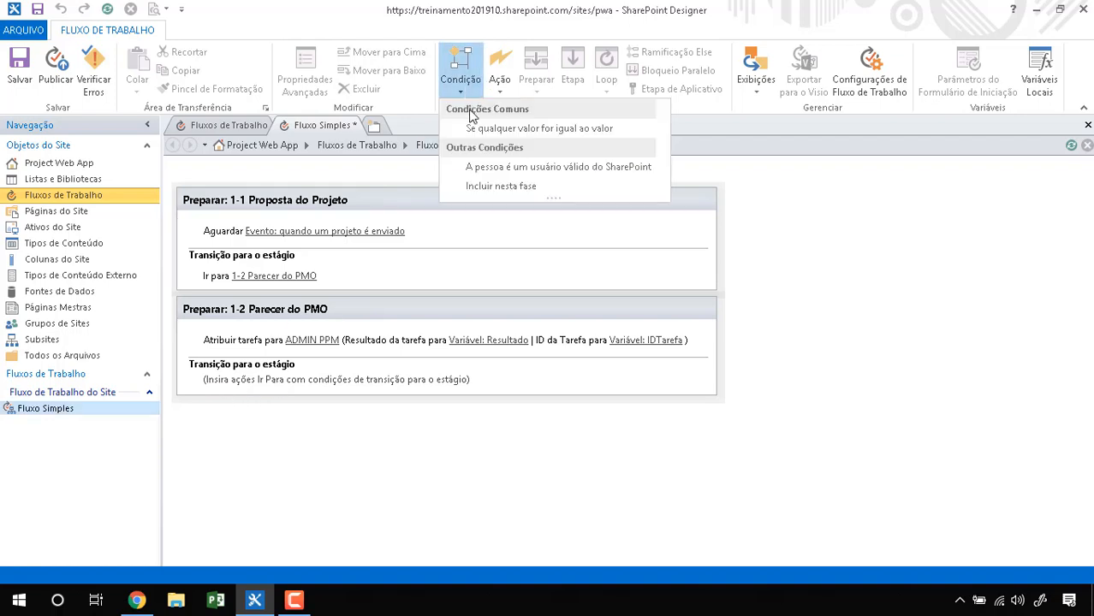
# Step: Insert a value-equals-value condition testing Variável: Resultado equals Aprovado into stage 1-2
pyautogui.click(472, 126)
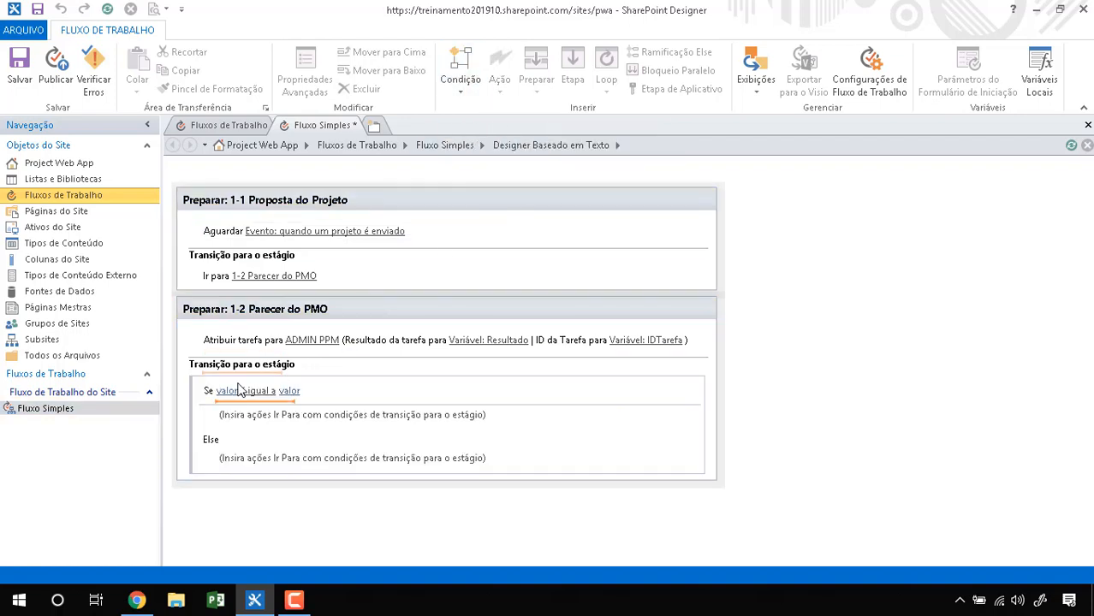
pyautogui.click(219, 463)
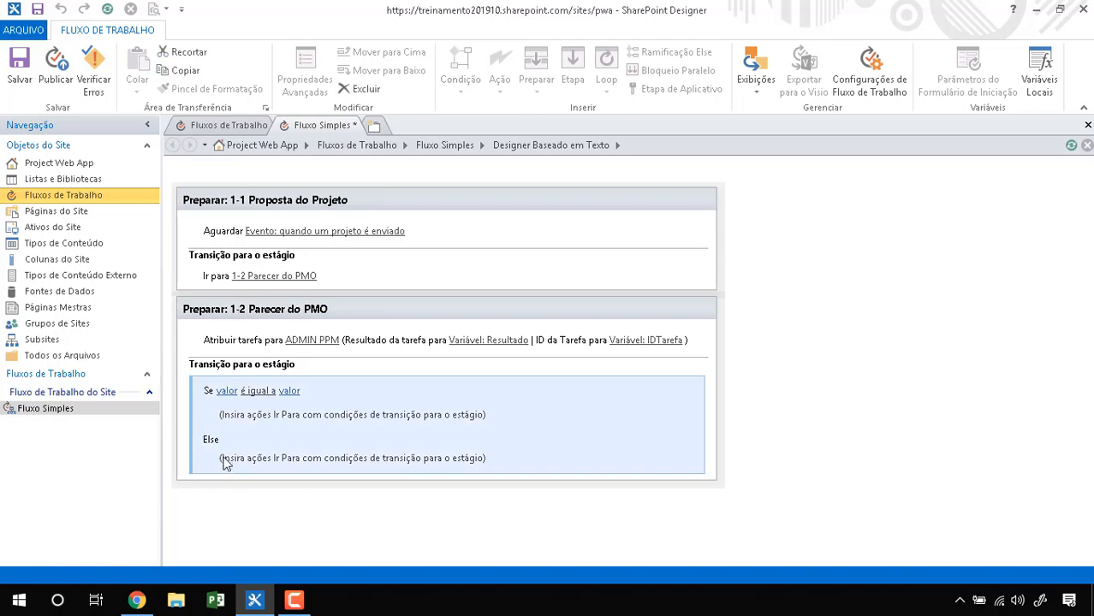
pyautogui.click(229, 392)
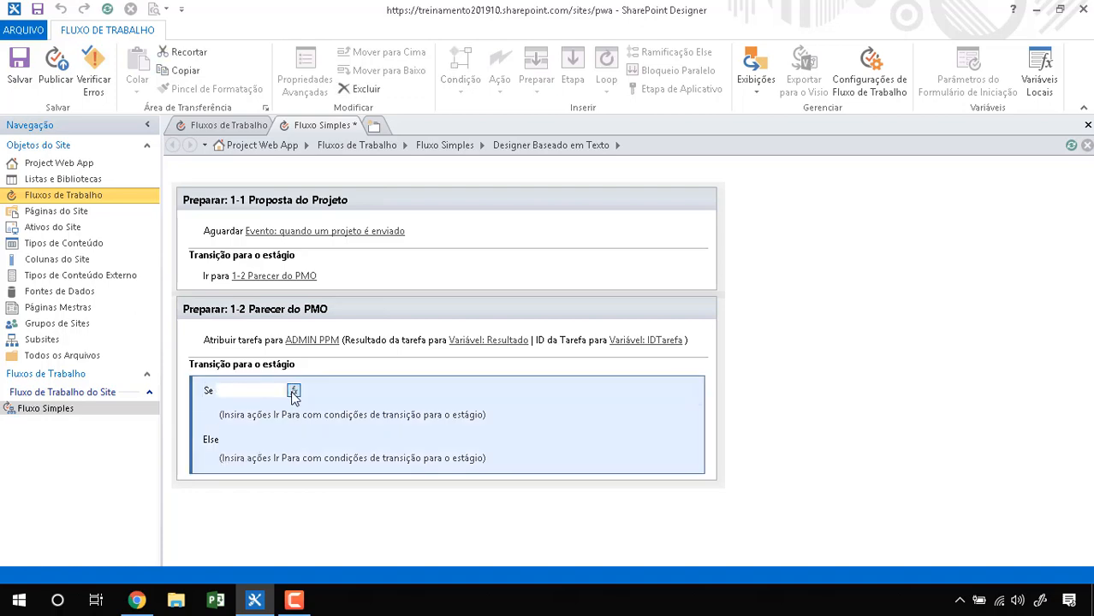
pyautogui.click(294, 391)
pyautogui.click(716, 287)
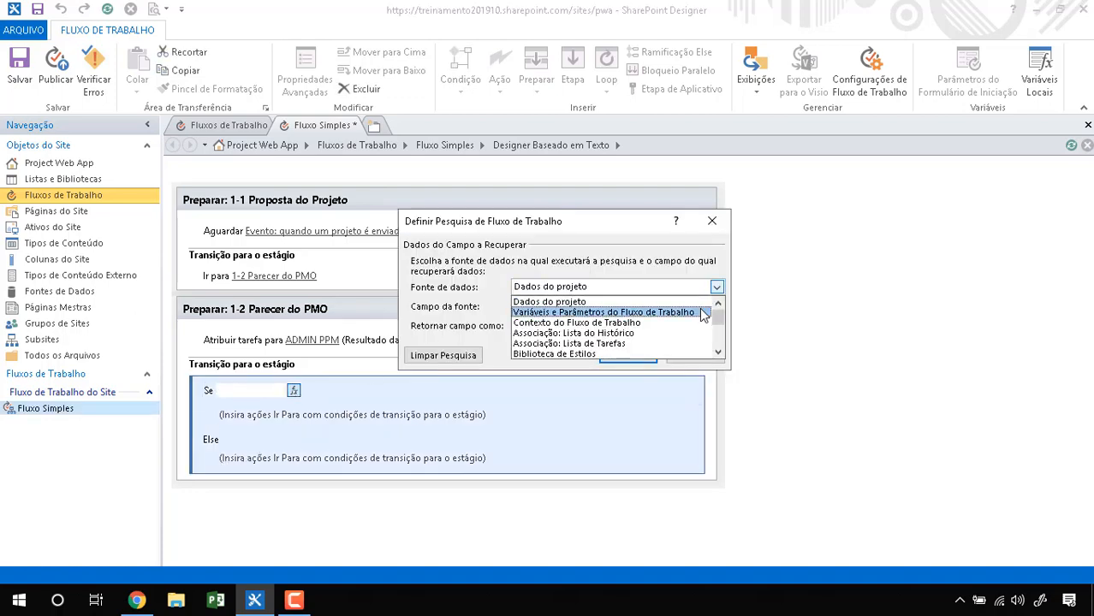
pyautogui.click(704, 314)
pyautogui.click(684, 307)
pyautogui.click(647, 332)
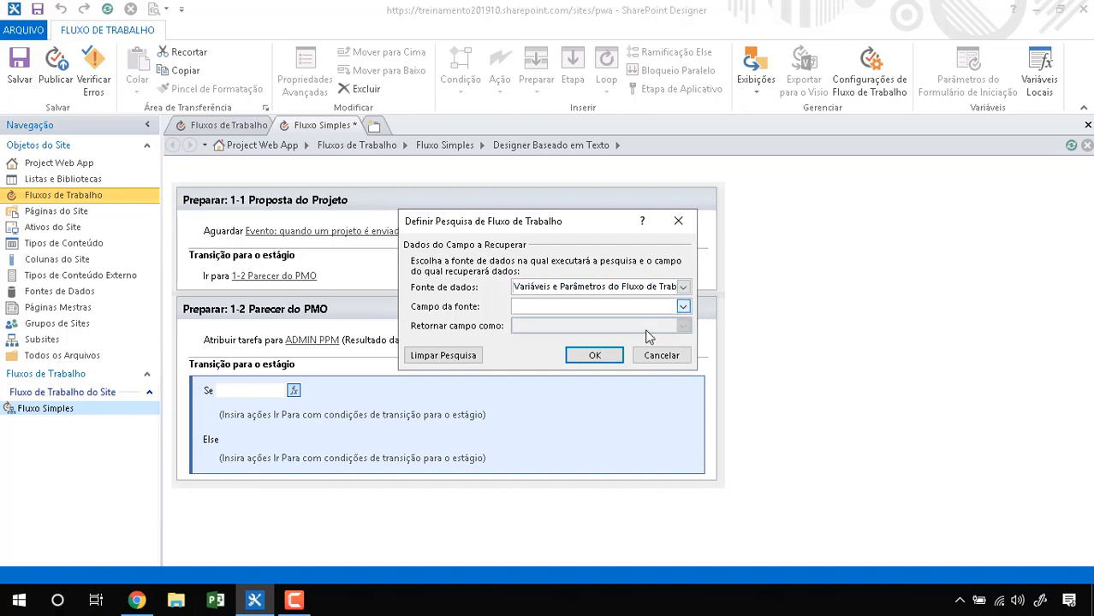
pyautogui.click(595, 355)
pyautogui.click(349, 391)
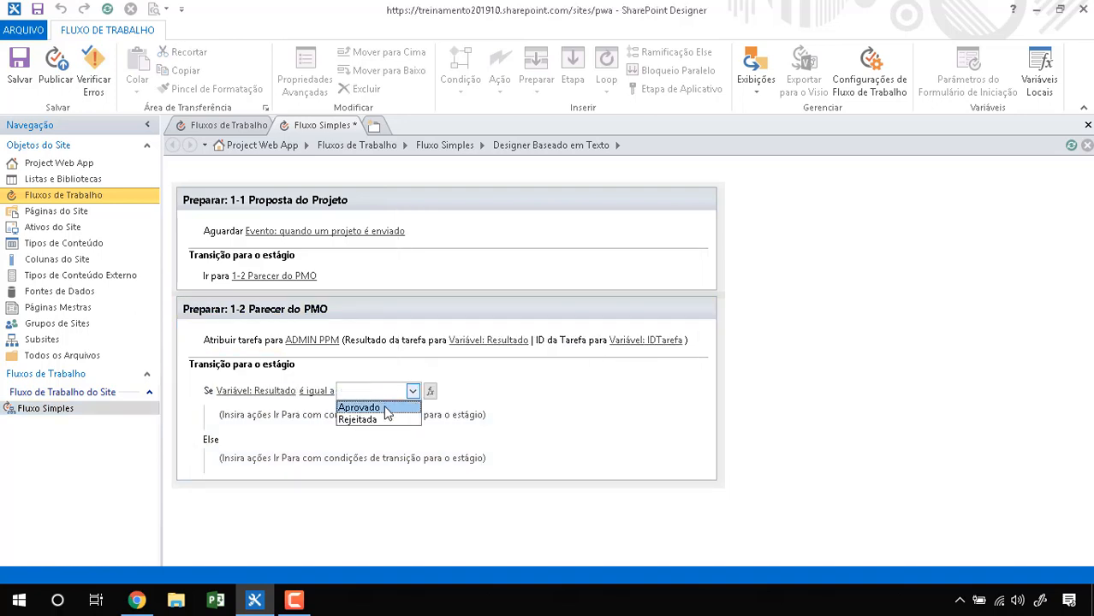
pyautogui.click(360, 408)
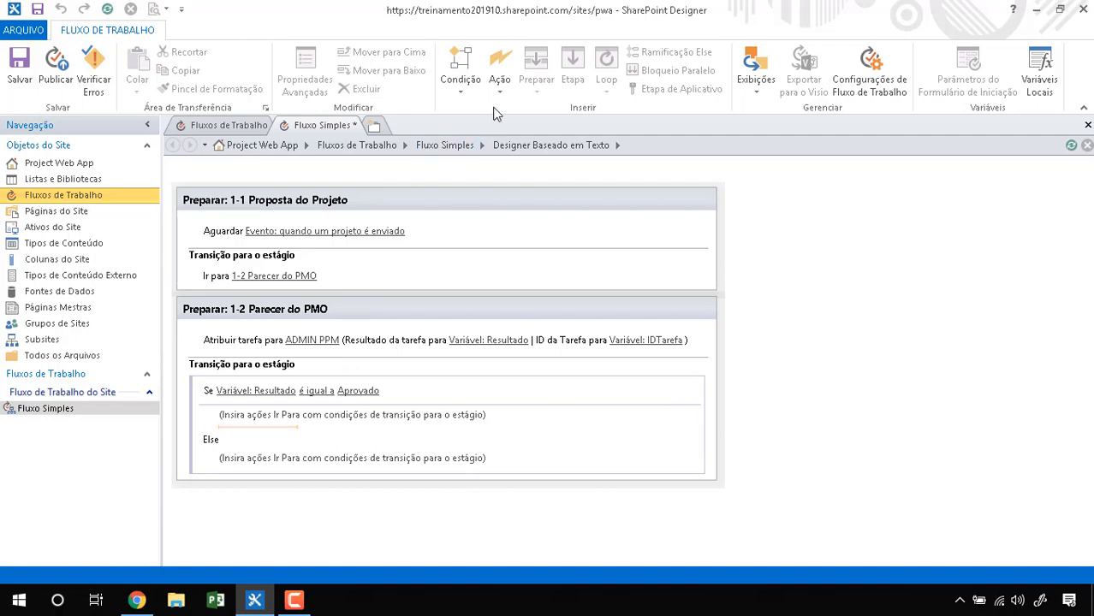
# Step: Send Aprovado to Final do Fluxo de trabalho and Else back to 1-1 Proposta do Projeto
pyautogui.click(499, 71)
pyautogui.click(535, 145)
pyautogui.click(285, 420)
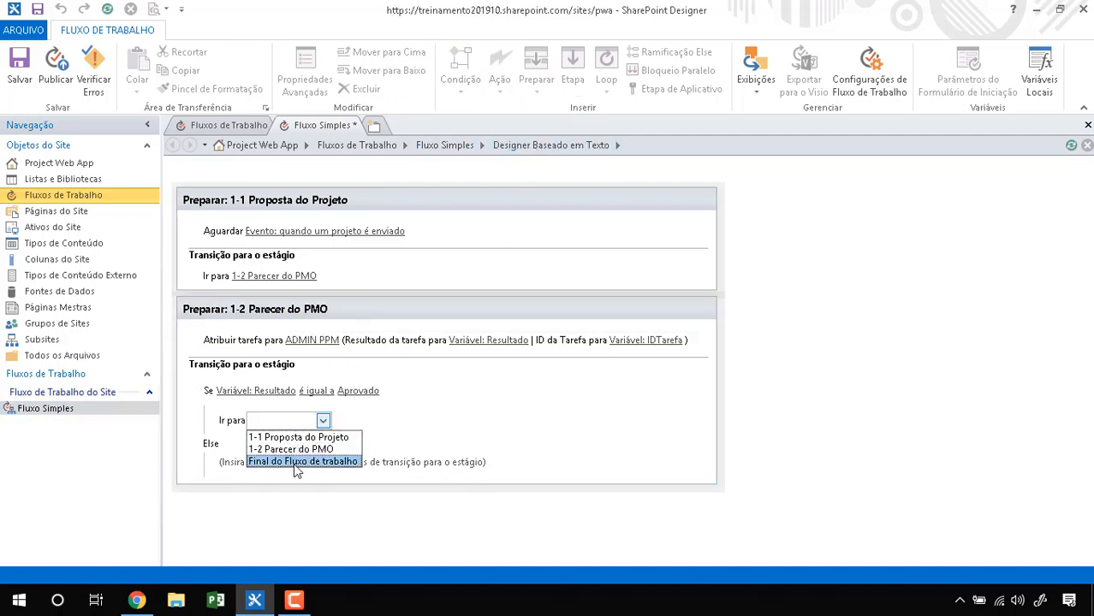
pyautogui.click(295, 462)
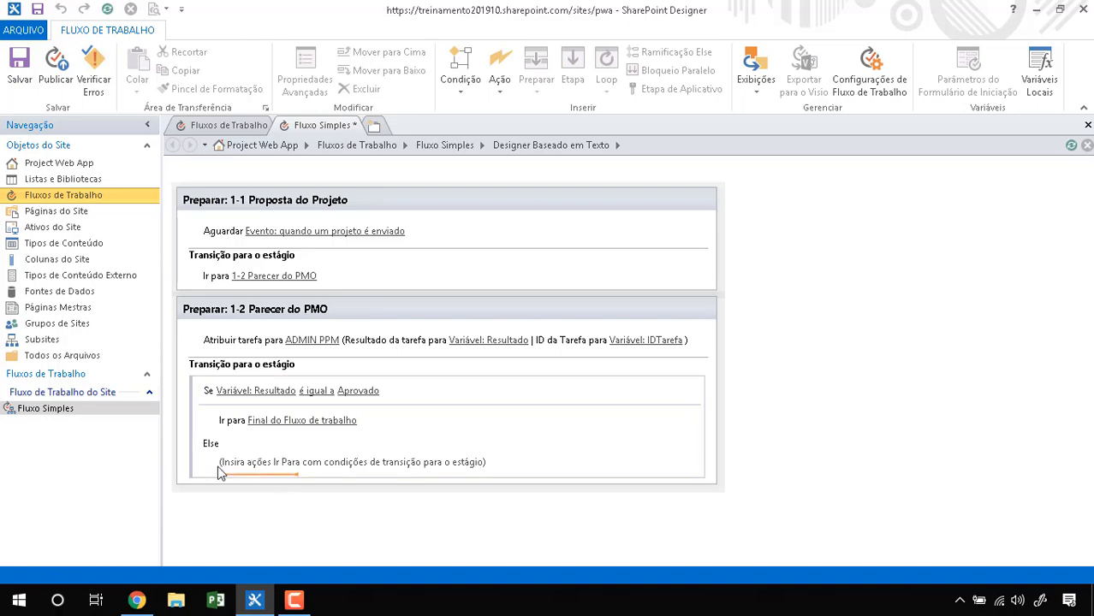
pyautogui.click(499, 86)
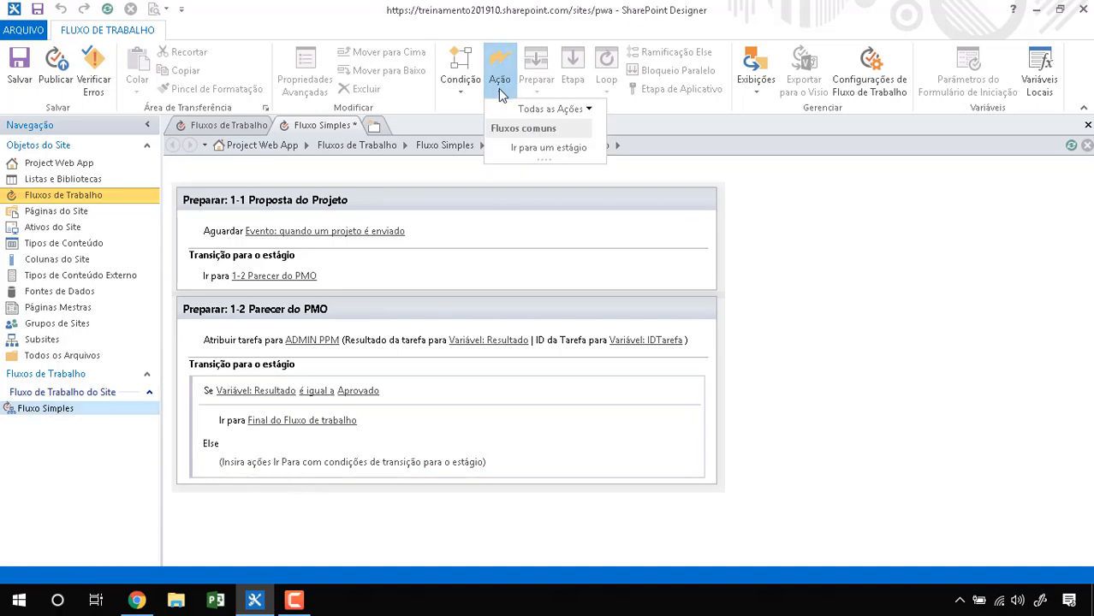
pyautogui.click(544, 147)
pyautogui.click(280, 468)
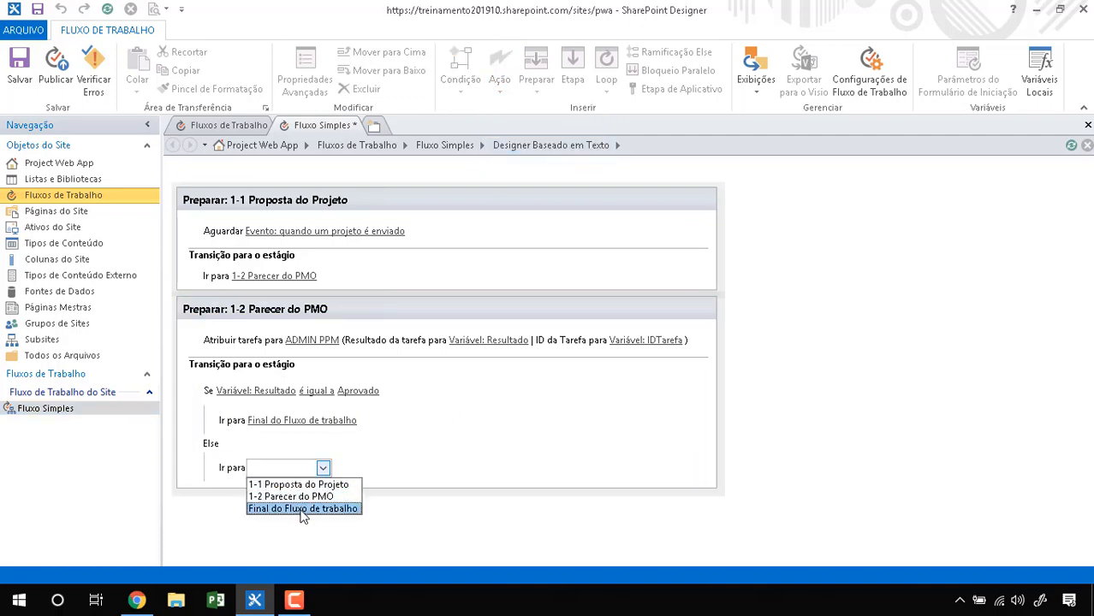
pyautogui.click(307, 485)
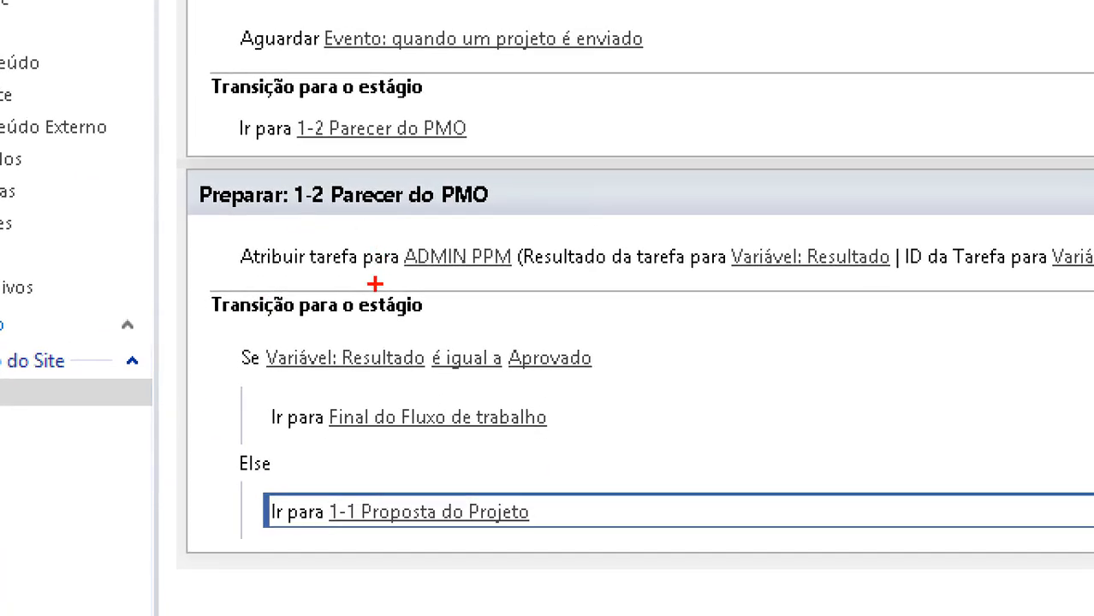
pyautogui.moveTo(265, 311)
pyautogui.mouseDown()
pyautogui.moveTo(334, 276)
pyautogui.moveTo(272, 373)
pyautogui.mouseUp()
pyautogui.moveTo(398, 347)
pyautogui.mouseDown()
pyautogui.moveTo(445, 318)
pyautogui.moveTo(518, 323)
pyautogui.moveTo(493, 338)
pyautogui.mouseUp()
pyautogui.moveTo(541, 541); pyautogui.dragTo(579, 529)
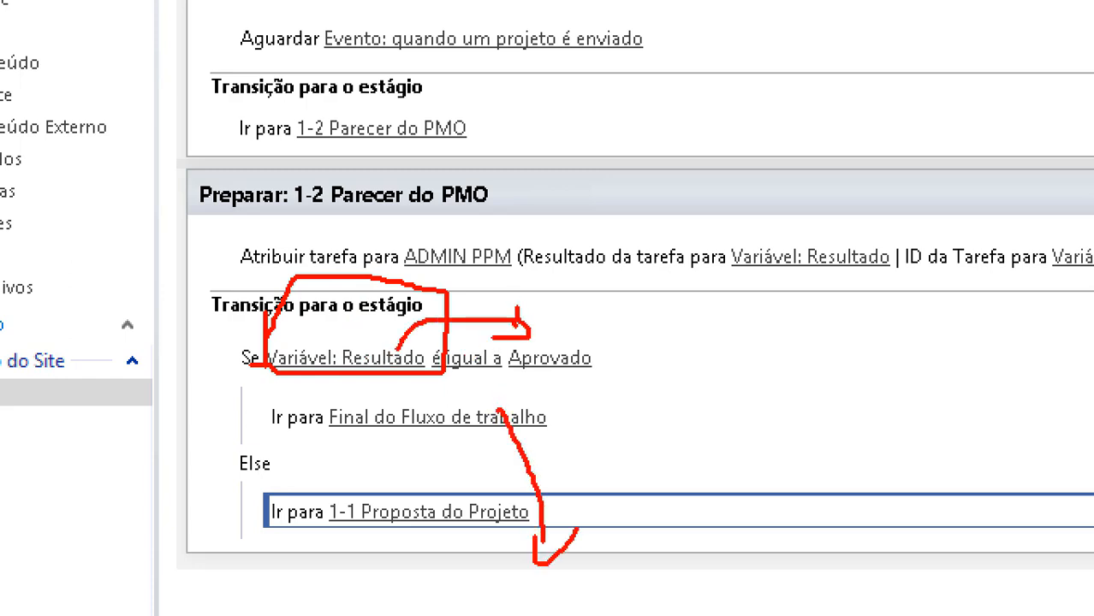
pyautogui.moveTo(539, 346)
pyautogui.mouseDown()
pyautogui.moveTo(671, 339)
pyautogui.moveTo(685, 349)
pyautogui.mouseUp()
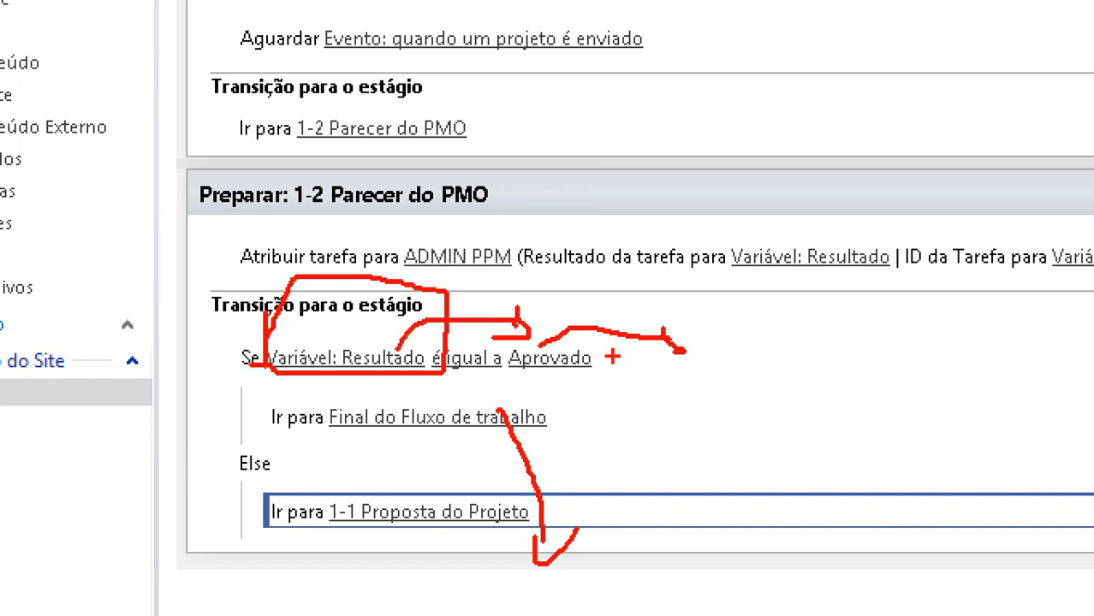
pyautogui.moveTo(203, 431)
pyautogui.mouseDown()
pyautogui.moveTo(291, 482)
pyautogui.moveTo(221, 463)
pyautogui.moveTo(282, 542)
pyautogui.moveTo(324, 541)
pyautogui.moveTo(288, 561)
pyautogui.mouseUp()
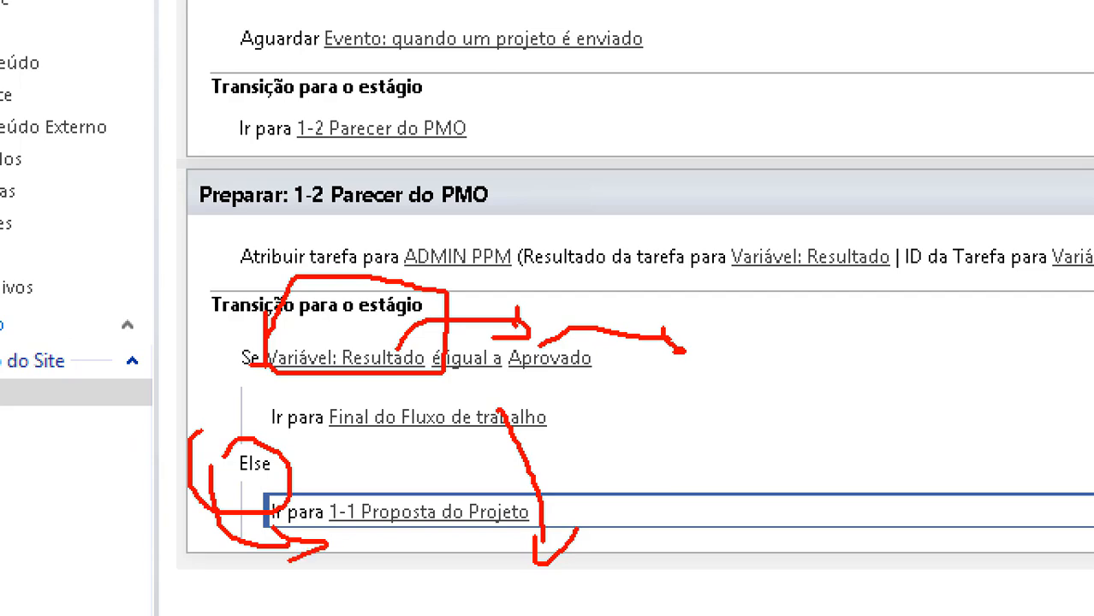
pyautogui.moveTo(400, 526)
pyautogui.mouseDown()
pyautogui.moveTo(209, 191)
pyautogui.moveTo(226, 116)
pyautogui.moveTo(239, 137)
pyautogui.mouseUp()
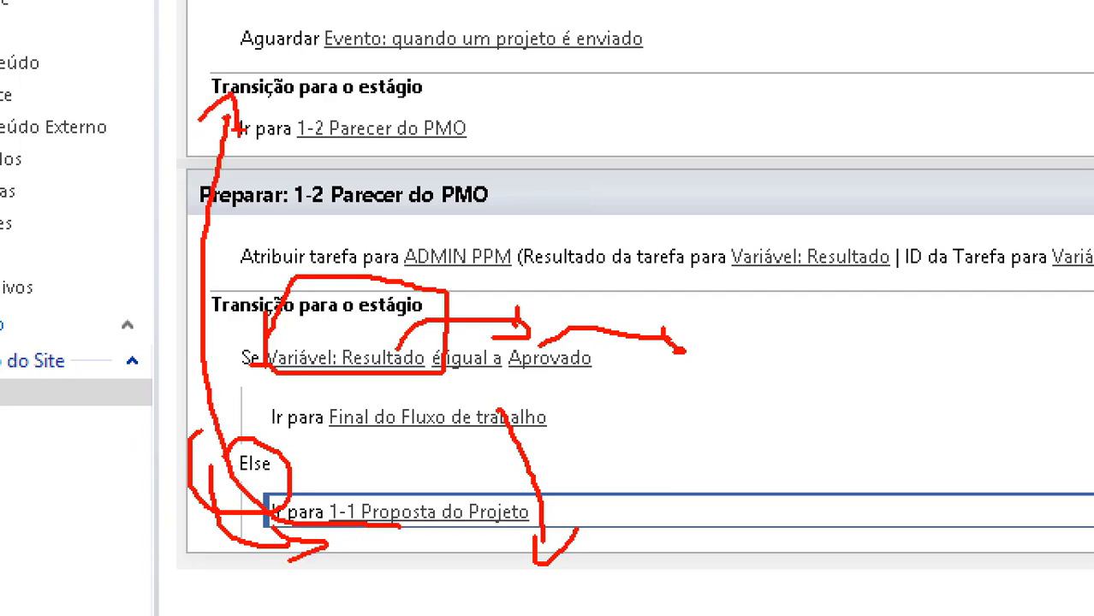
pyautogui.press('Escape')
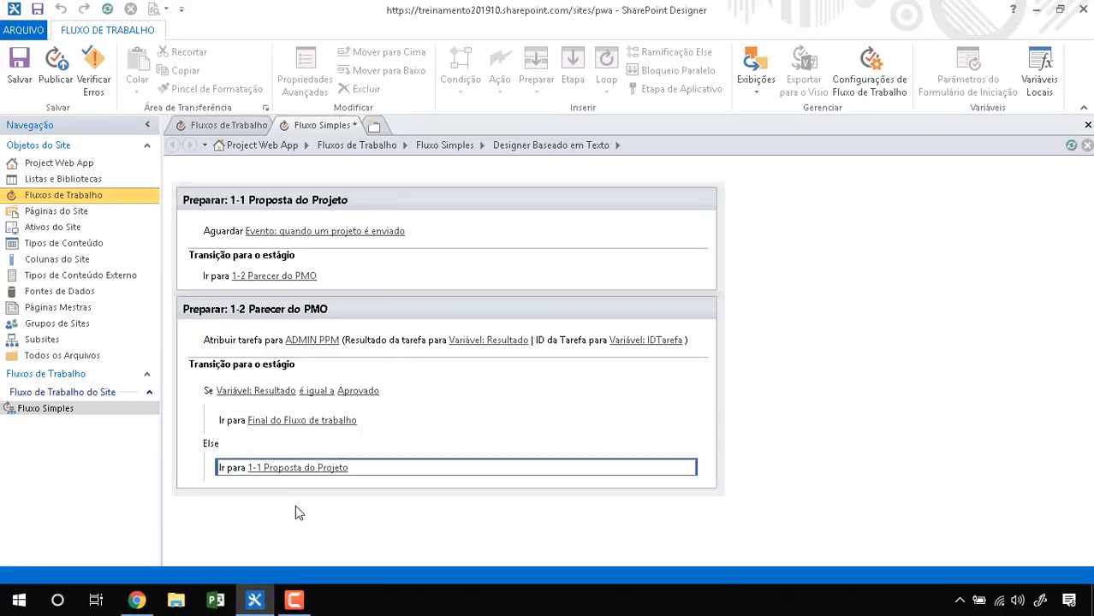
# Step: Save Fluxo Simples, confirm the error check reports no errors, and publish it
pyautogui.click(294, 507)
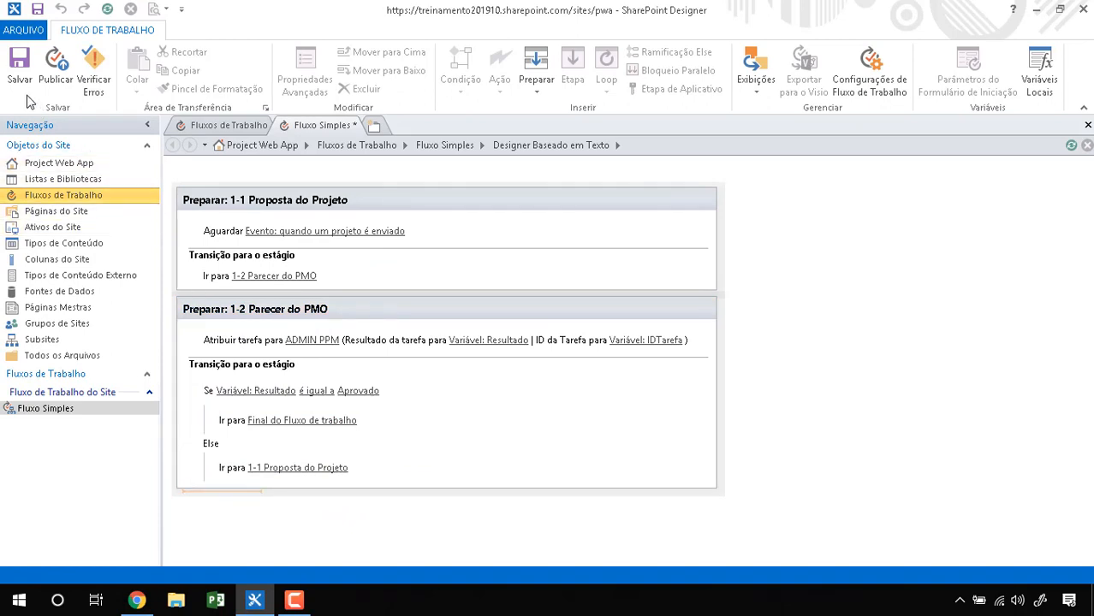
pyautogui.click(16, 81)
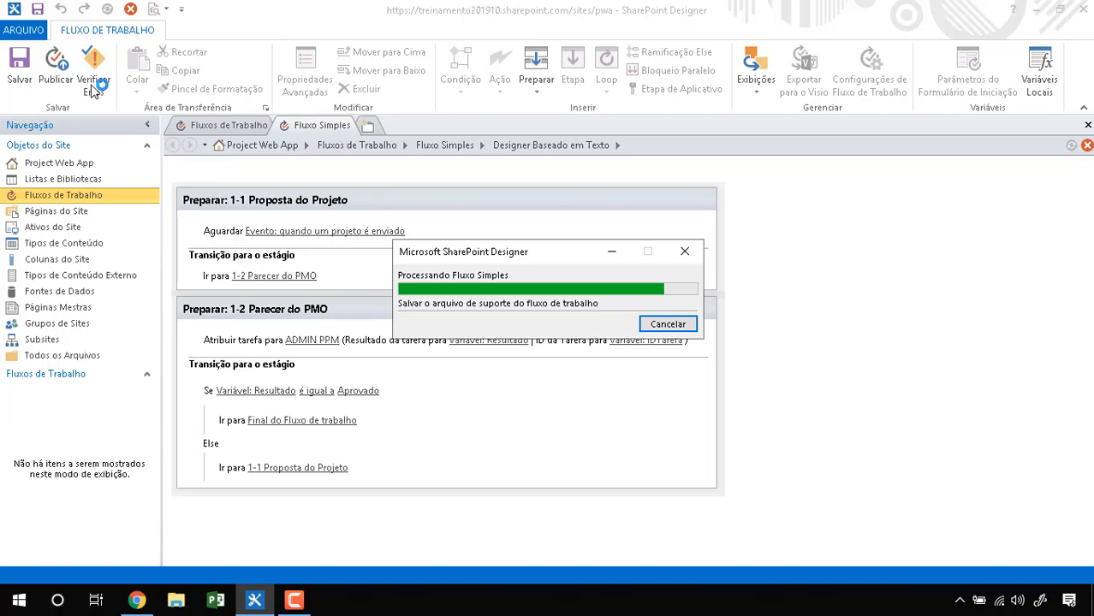
pyautogui.click(94, 90)
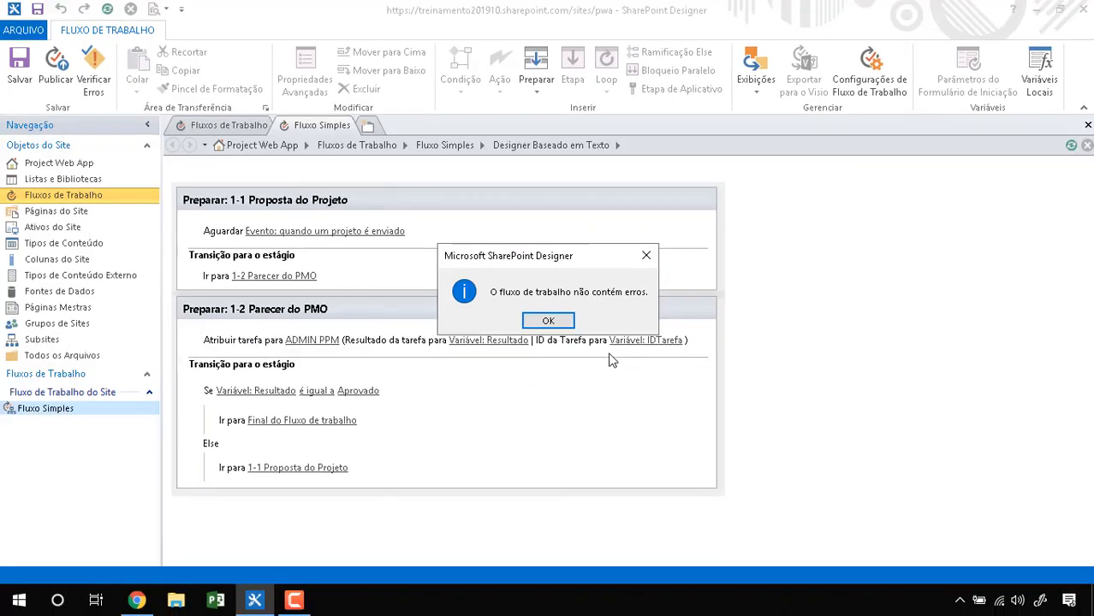
pyautogui.click(561, 349)
pyautogui.click(54, 64)
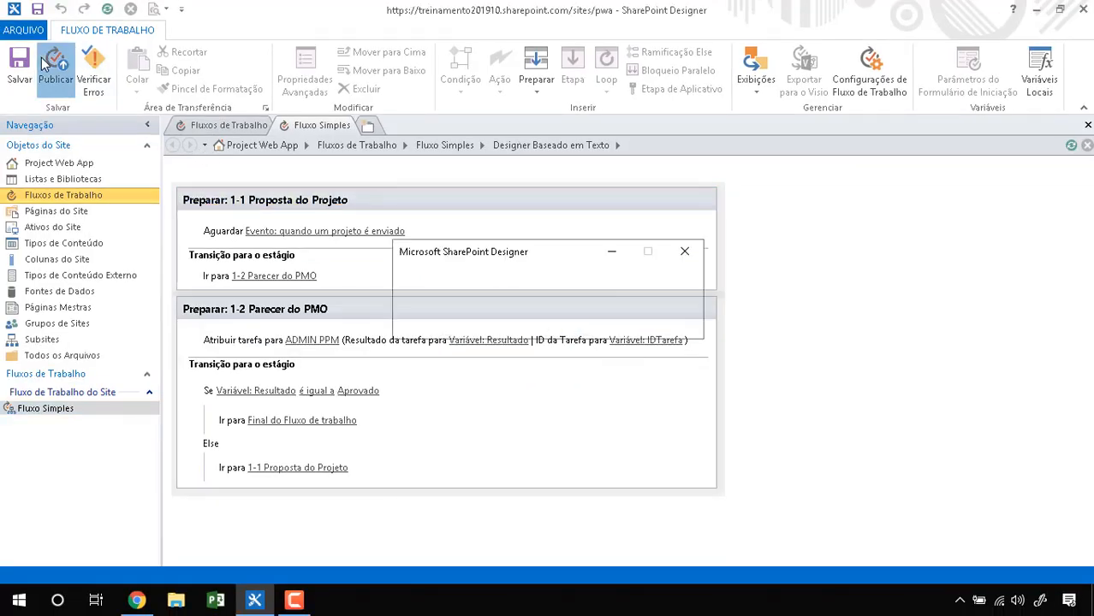